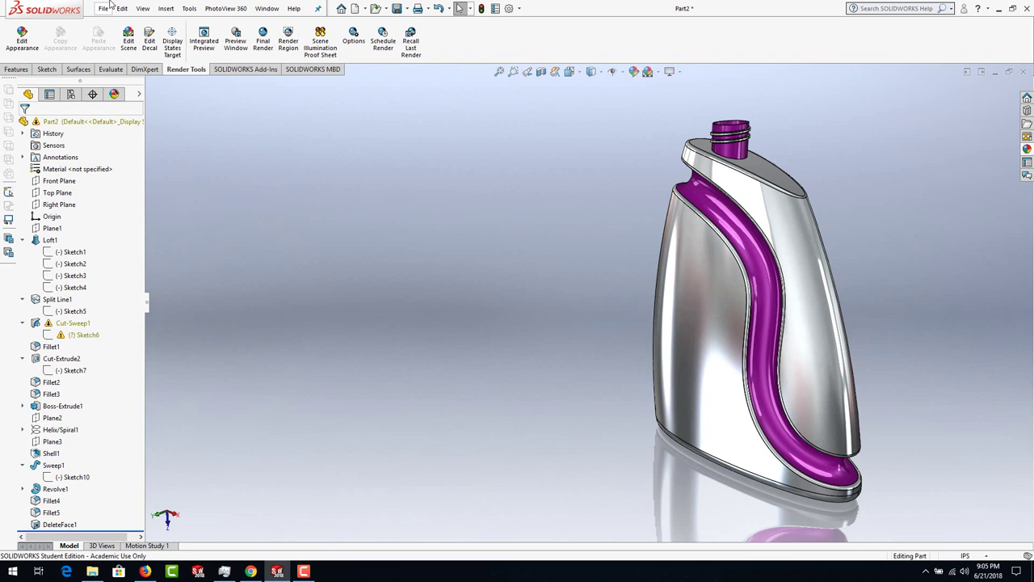
- Create a new blank part document, Part3, from File > New
{"action": "left_click", "coordinate": [102, 10]}
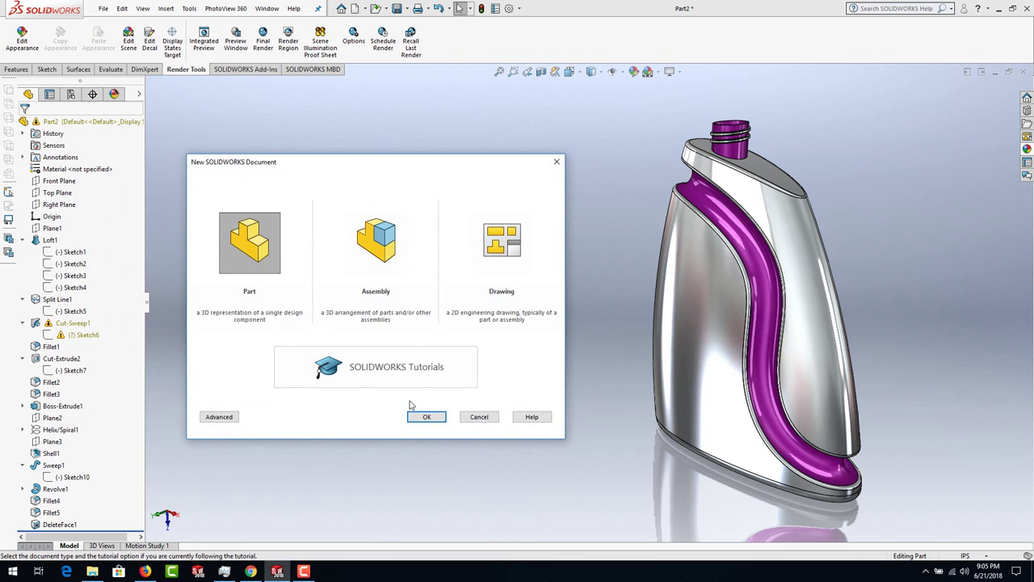
{"action": "left_click", "coordinate": [427, 417]}
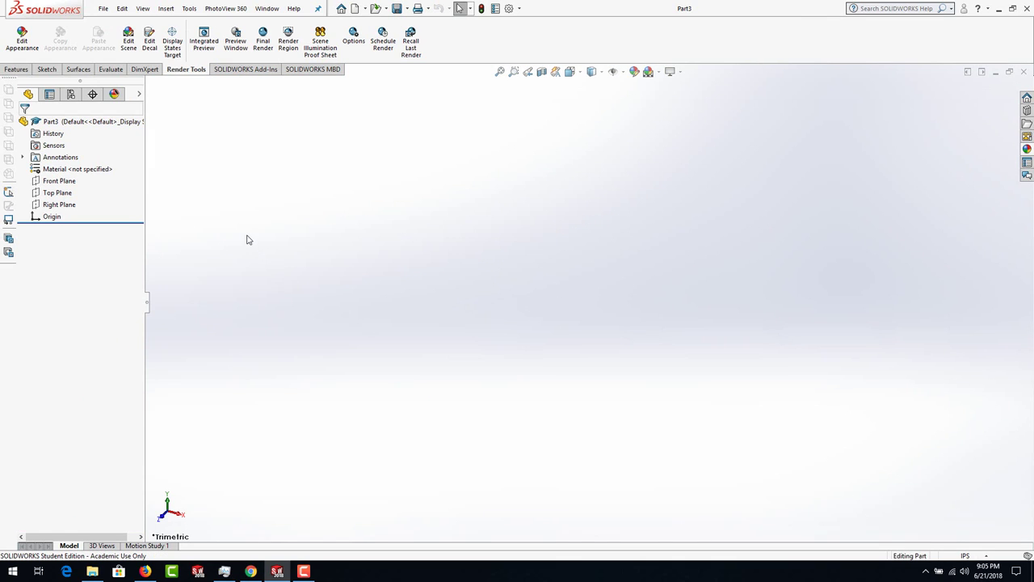
- Open Sketch1 on the Top Plane and draw a single horizontal line crossing the origin
{"action": "left_click", "coordinate": [51, 195]}
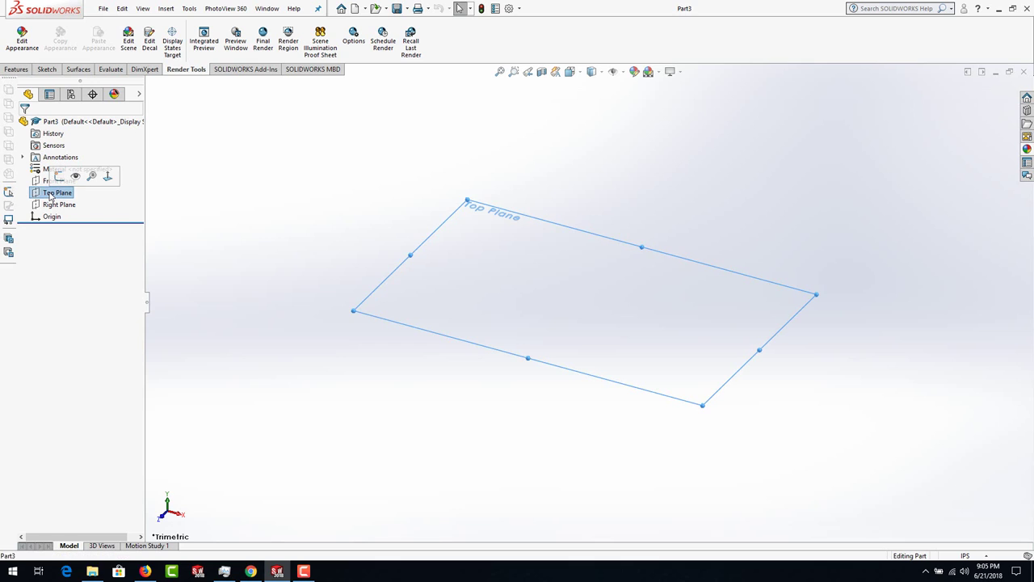
{"action": "left_click", "coordinate": [59, 176]}
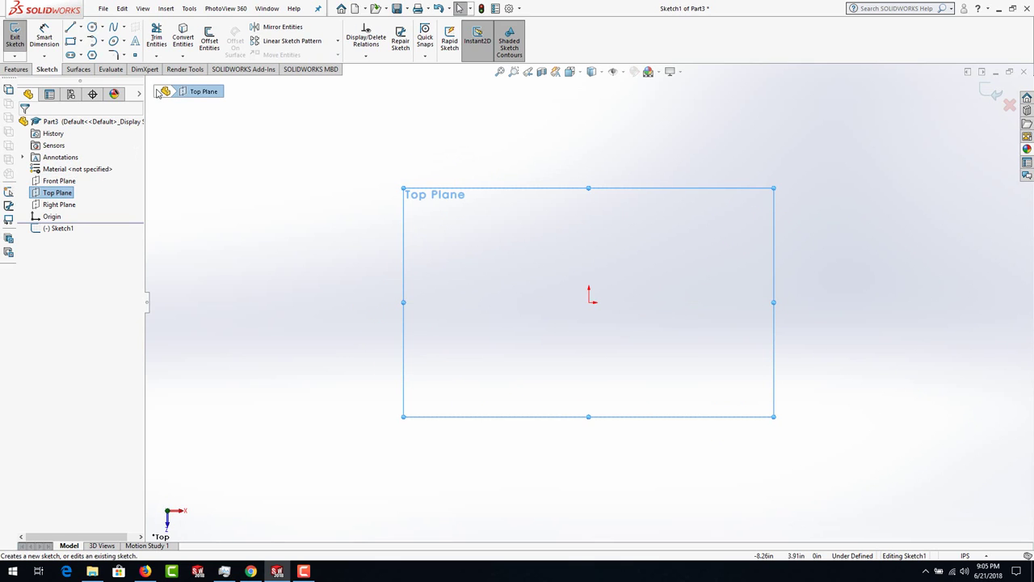
{"action": "left_click", "coordinate": [70, 28]}
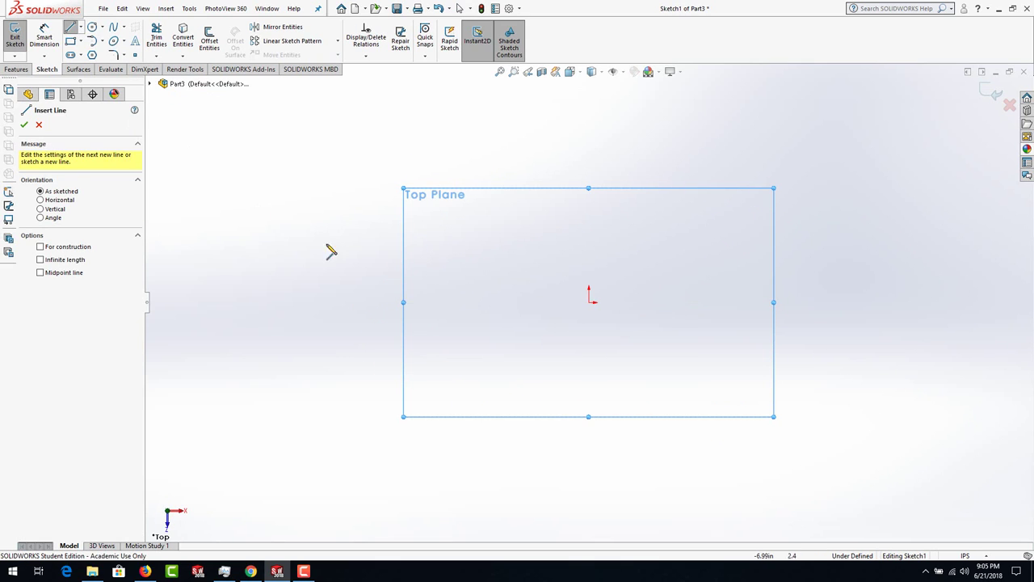
{"action": "left_click", "coordinate": [452, 302]}
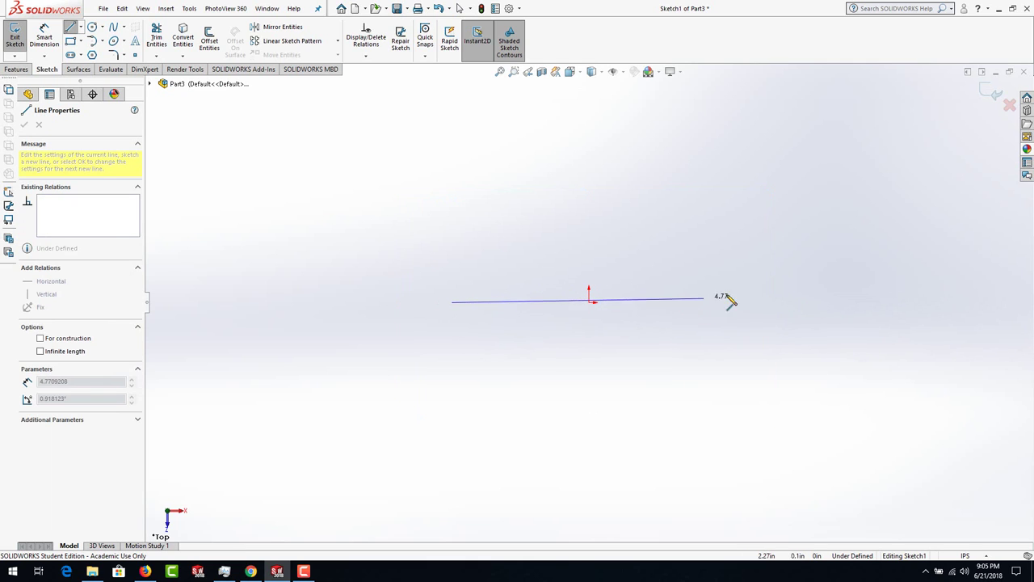
{"action": "left_click", "coordinate": [760, 302]}
{"action": "key", "text": "Escape"}
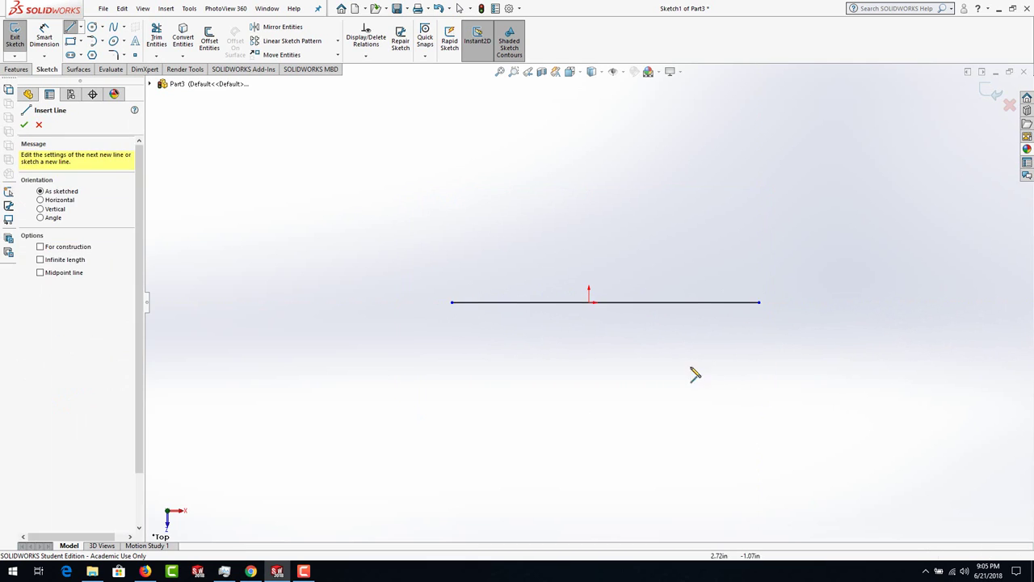
- Dimension the line length to 6 in and its left endpoint-to-origin distance to 2.25 in
{"action": "key", "text": "d"}
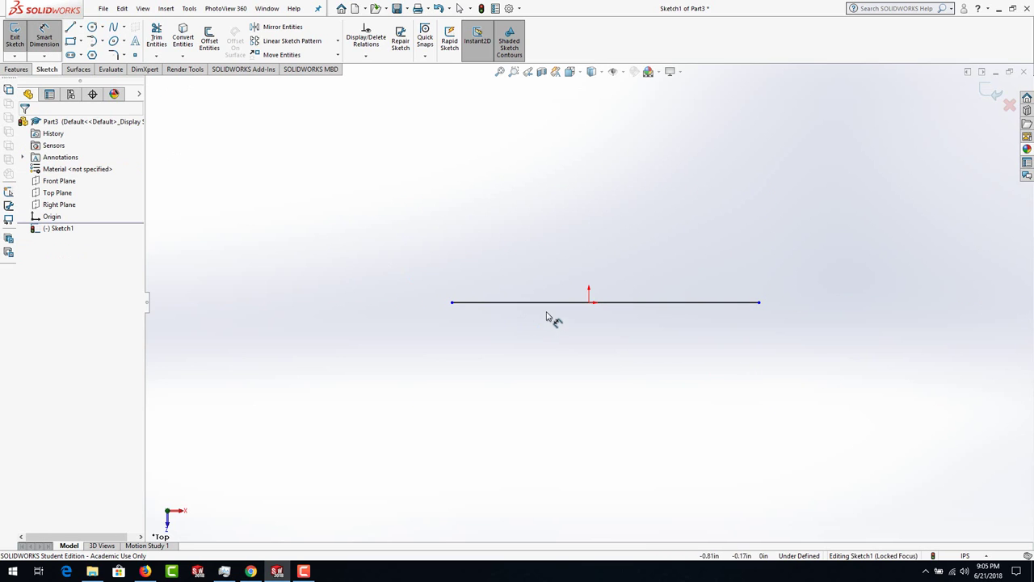
{"action": "left_click", "coordinate": [549, 302]}
{"action": "left_click", "coordinate": [598, 327]}
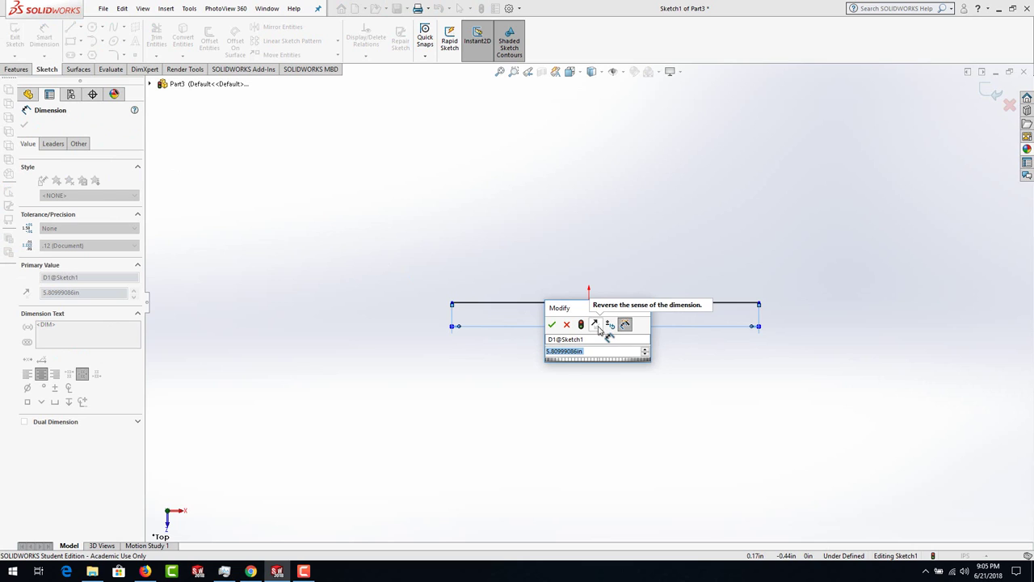
{"action": "type", "text": "6"}
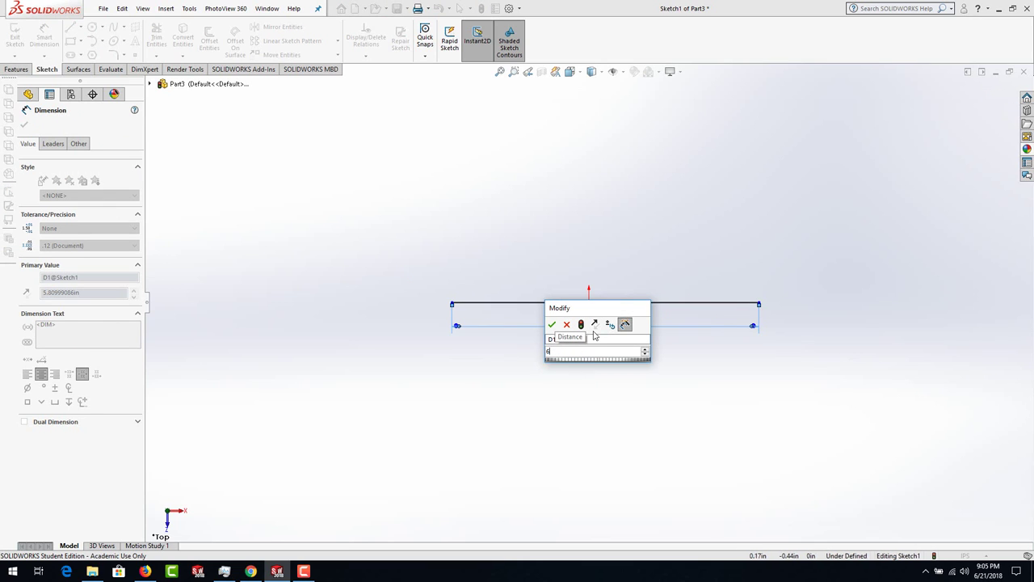
{"action": "key", "text": "Return"}
{"action": "left_click", "coordinate": [452, 304]}
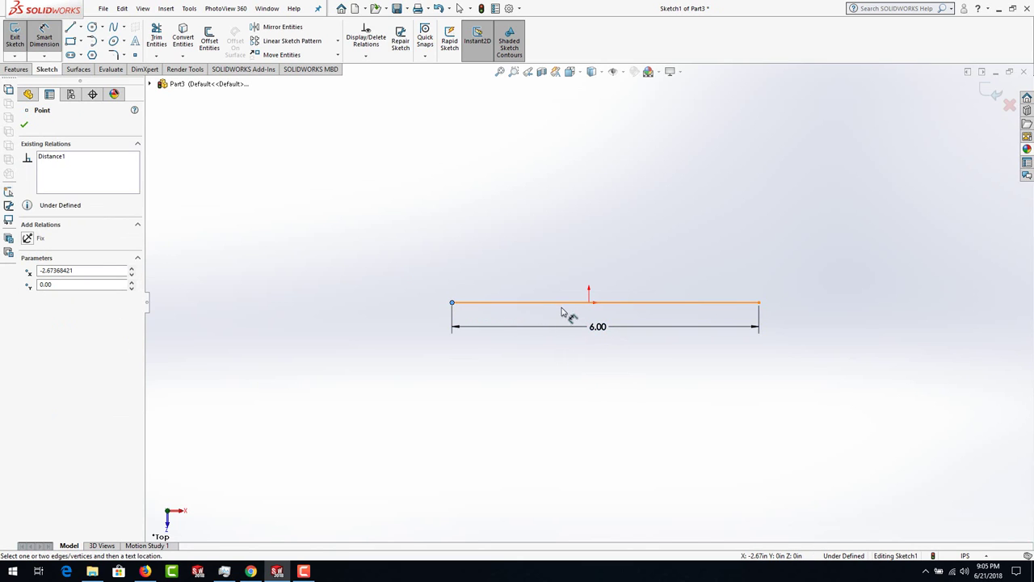
{"action": "left_click", "coordinate": [590, 302]}
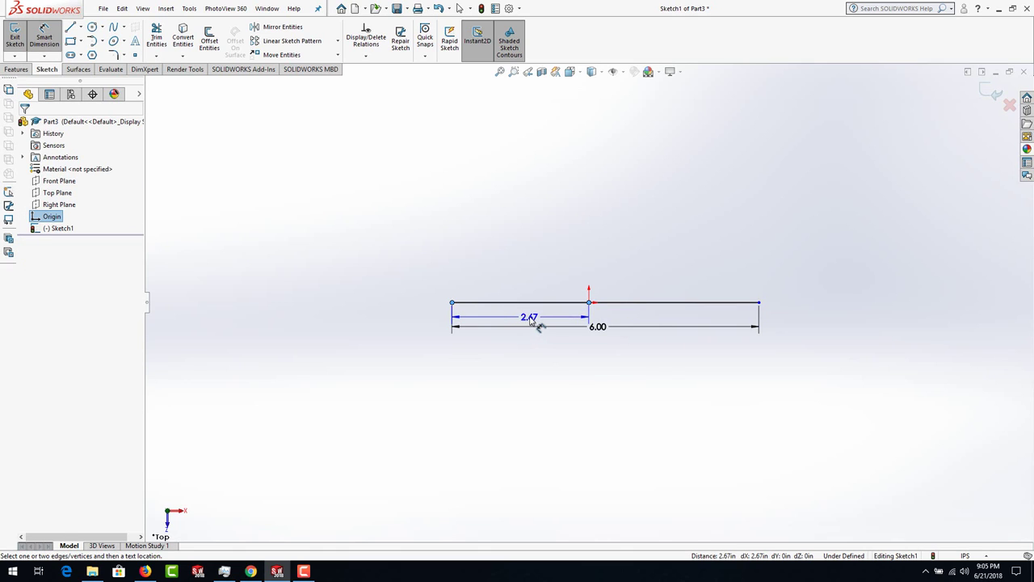
{"action": "left_click", "coordinate": [529, 327]}
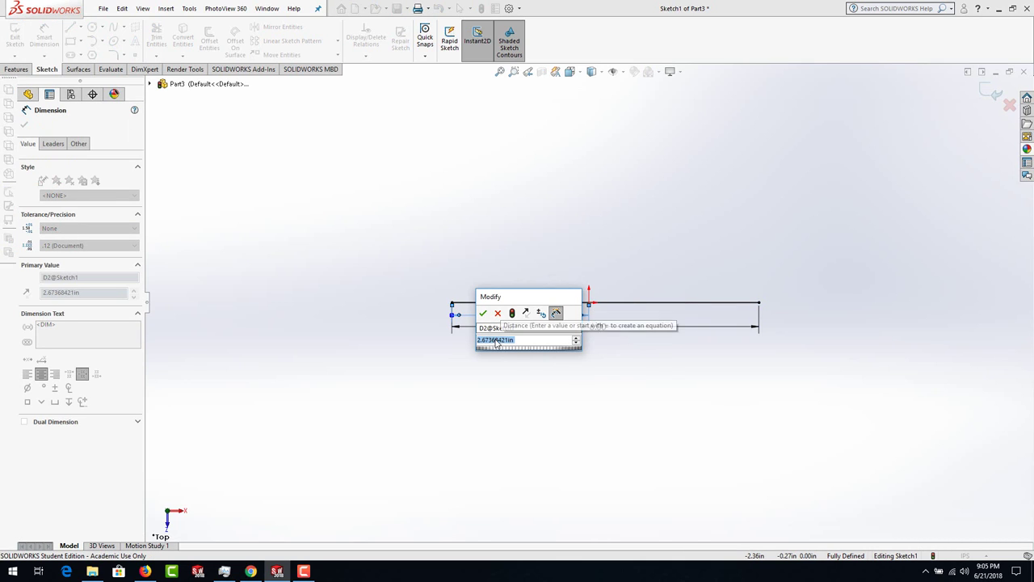
{"action": "type", "text": "2"}
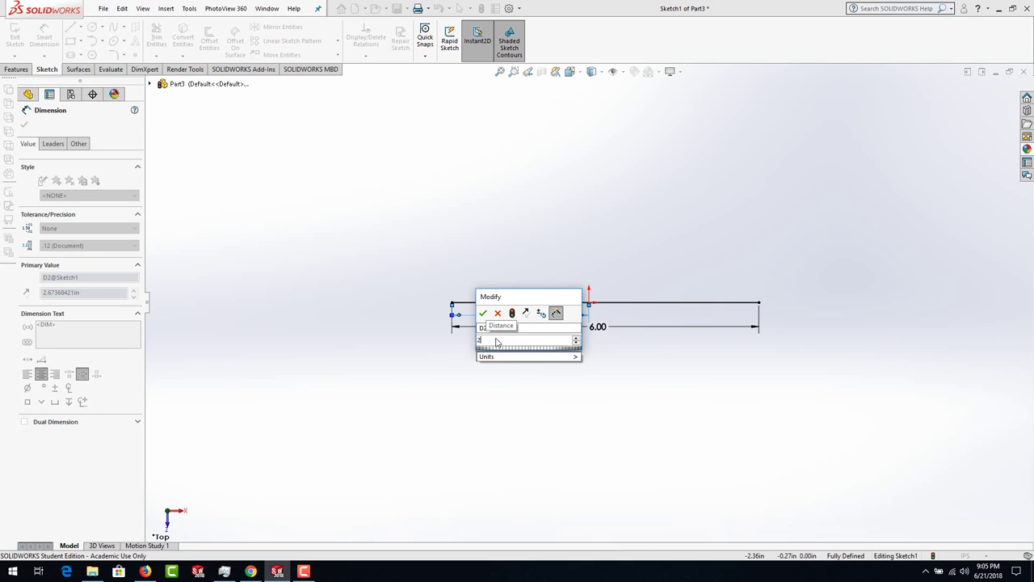
{"action": "type", "text": ".25"}
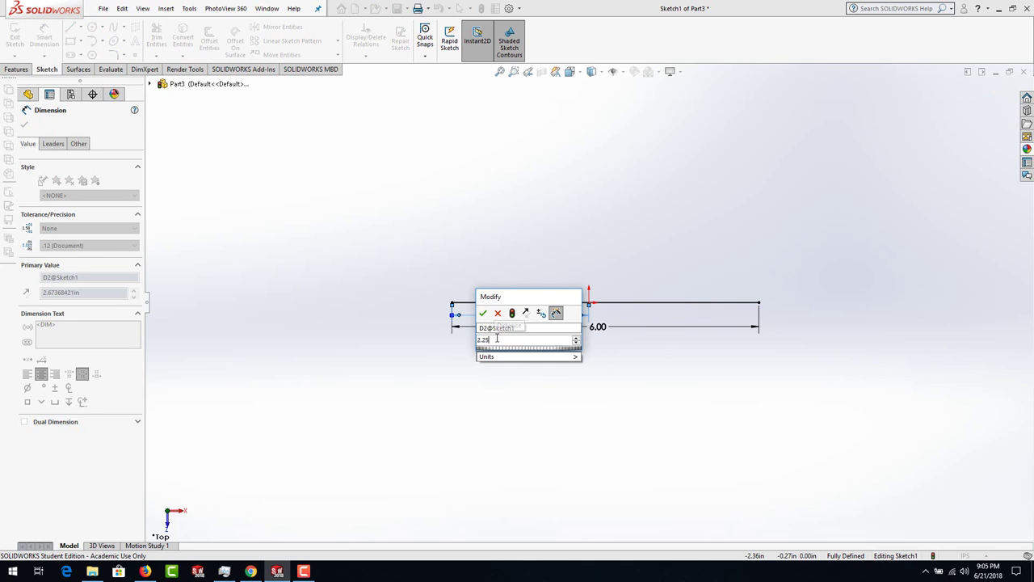
{"action": "left_click", "coordinate": [484, 313]}
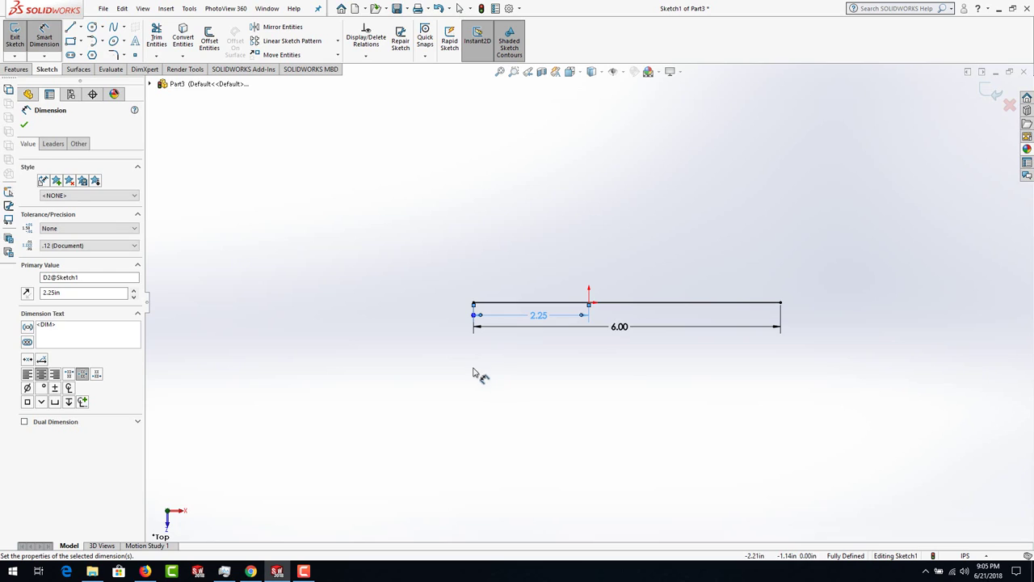
{"action": "key", "text": "Escape"}
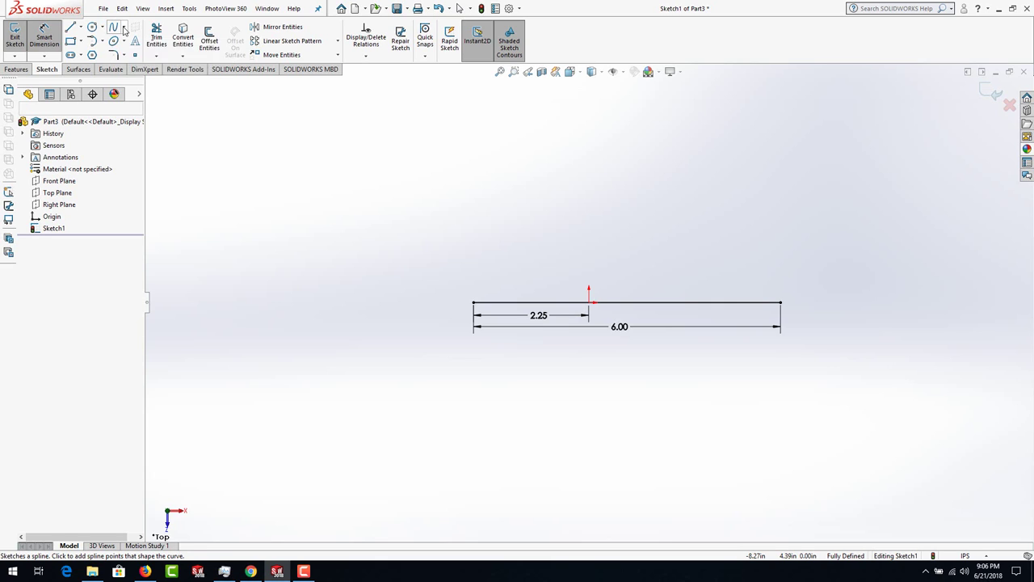
- Choose Style Spline from the Spline dropdown, with Bezier as the spline type
{"action": "left_click", "coordinate": [123, 30]}
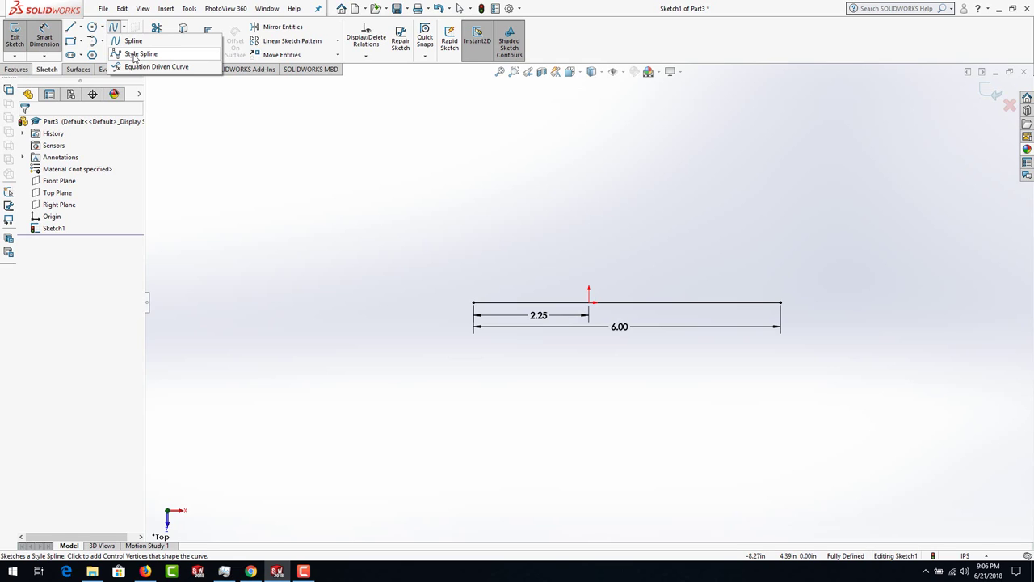
{"action": "left_click", "coordinate": [134, 55]}
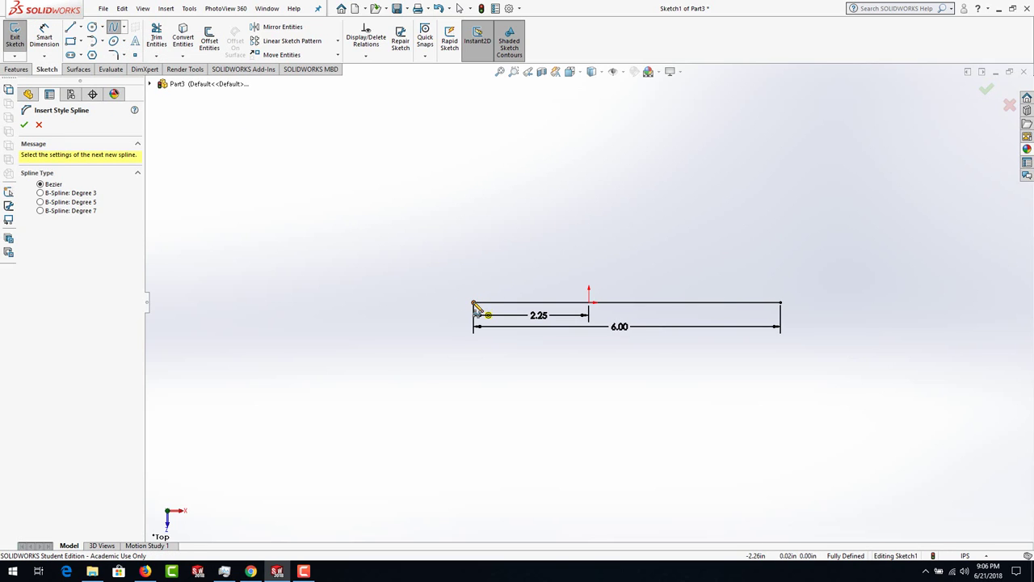
- Draw a Bezier style spline arching from the line's left endpoint through four points to its right end
{"action": "left_click", "coordinate": [474, 303]}
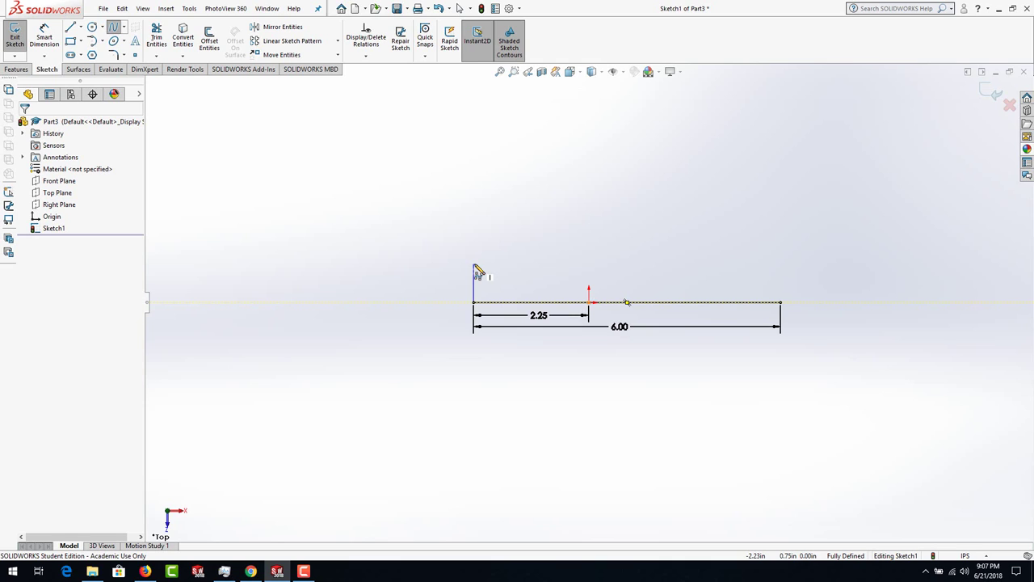
{"action": "left_click", "coordinate": [475, 265]}
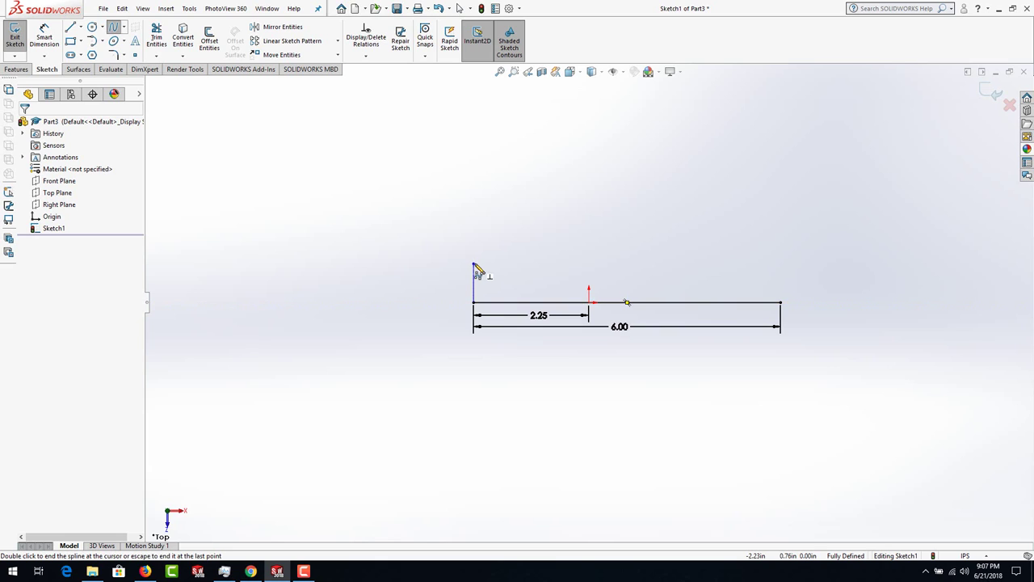
{"action": "left_click", "coordinate": [509, 233]}
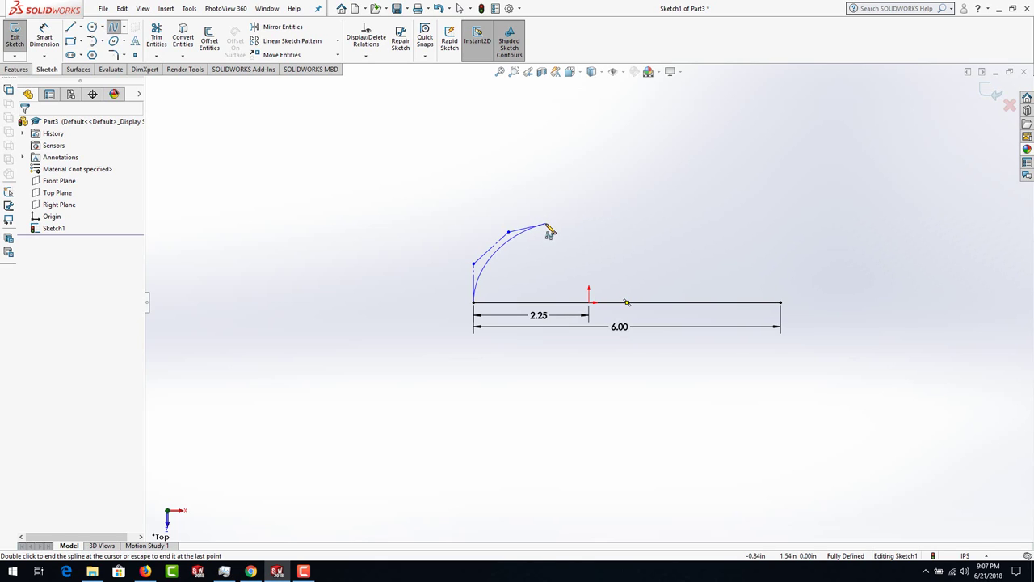
{"action": "left_click", "coordinate": [547, 224]}
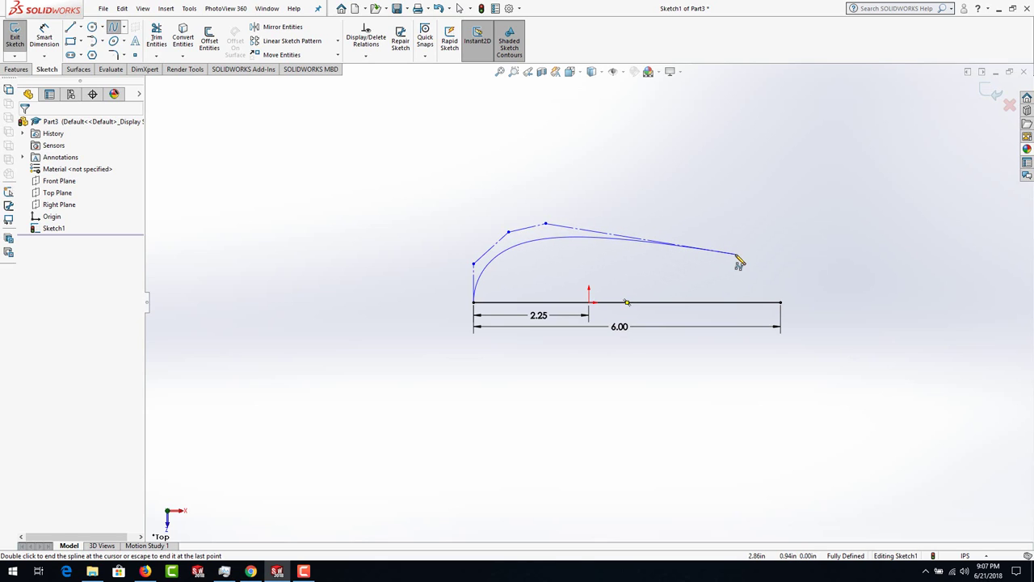
{"action": "left_click", "coordinate": [736, 256]}
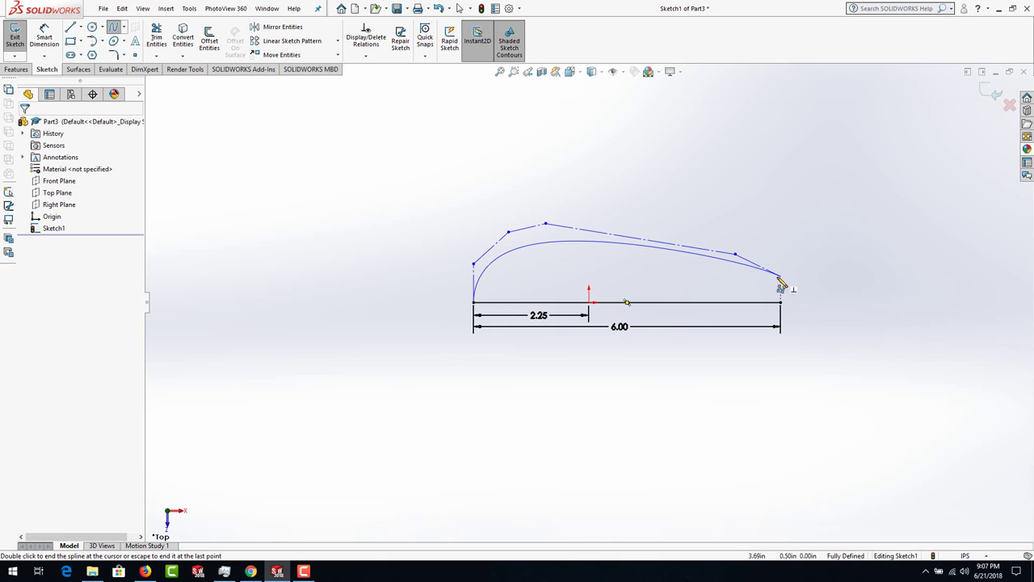
{"action": "left_click", "coordinate": [780, 276]}
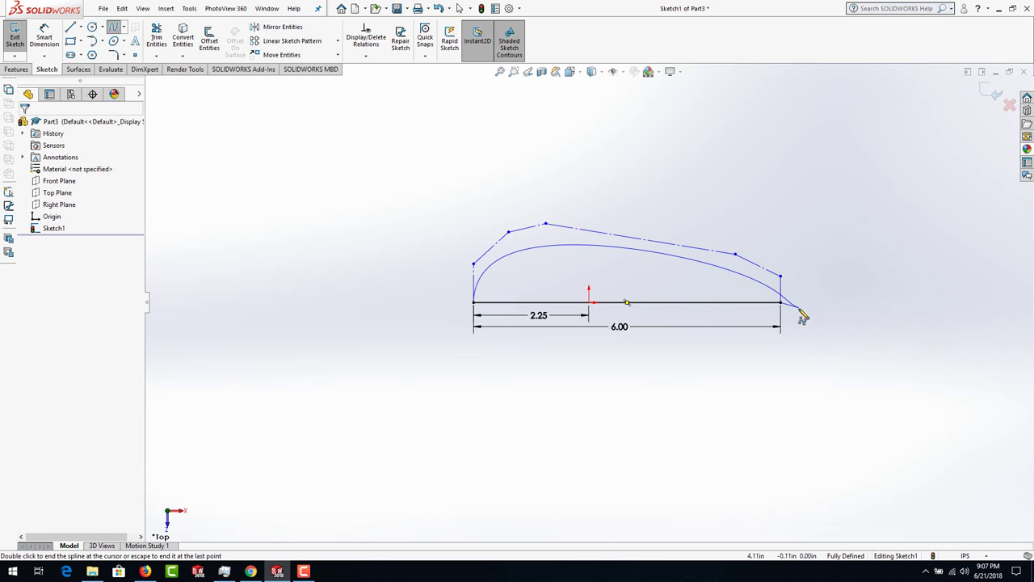
{"action": "key", "text": "Escape"}
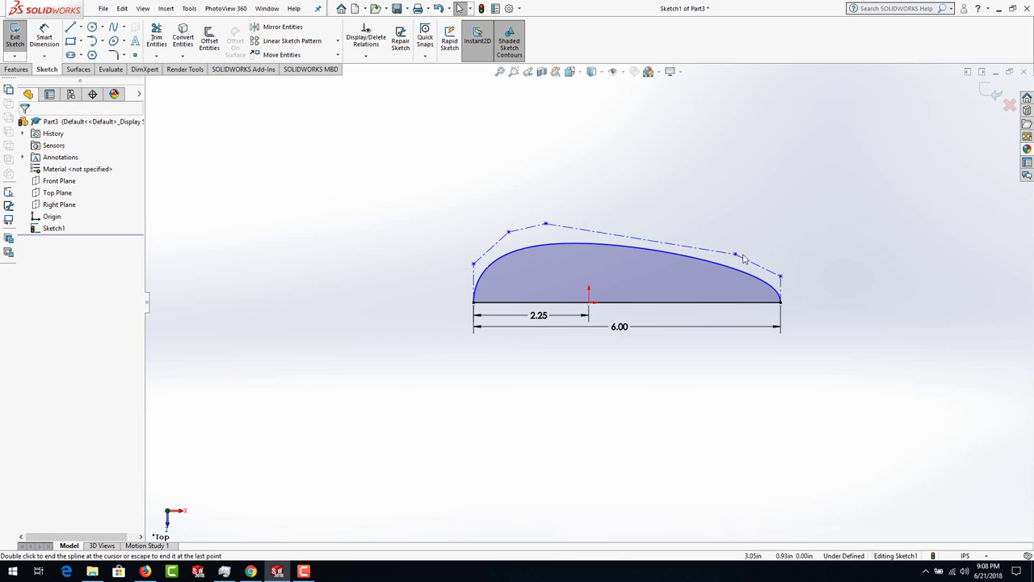
{"action": "left_click_drag", "start_coordinate": [736, 257], "coordinate": [736, 240]}
{"action": "left_click_drag", "start_coordinate": [547, 225], "coordinate": [550, 213]}
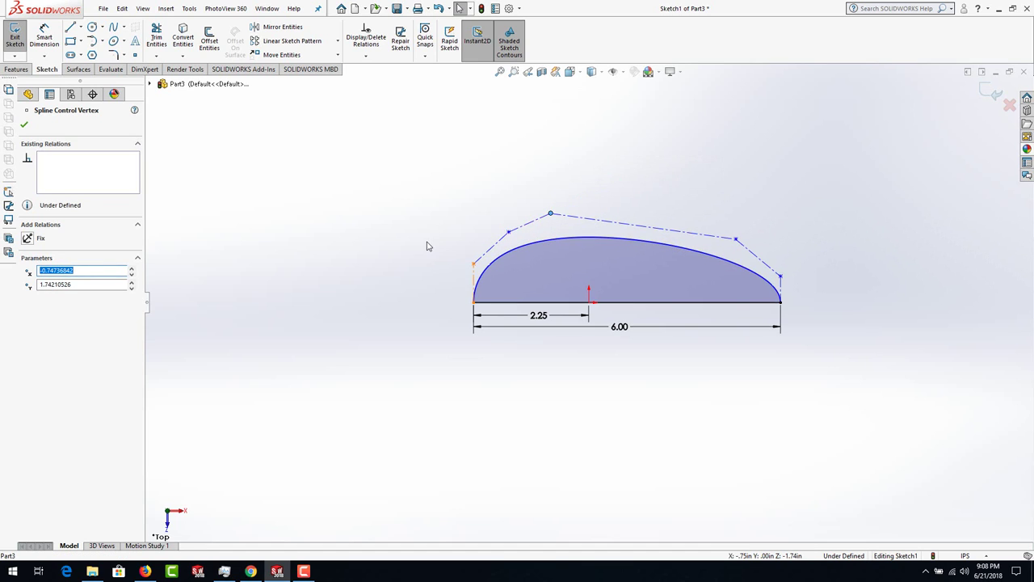
{"action": "left_click", "coordinate": [496, 212]}
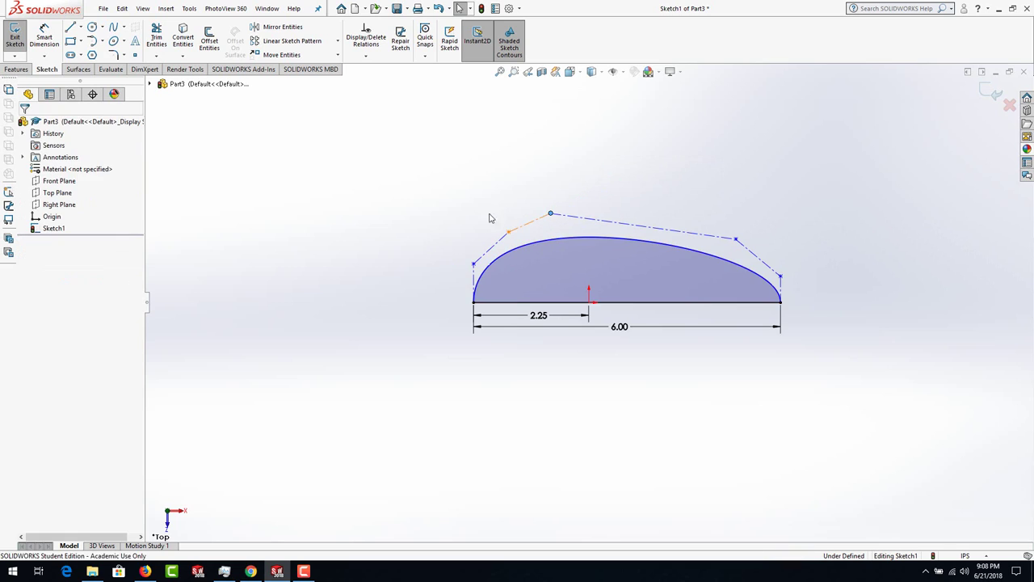
{"action": "right_click", "coordinate": [577, 221]}
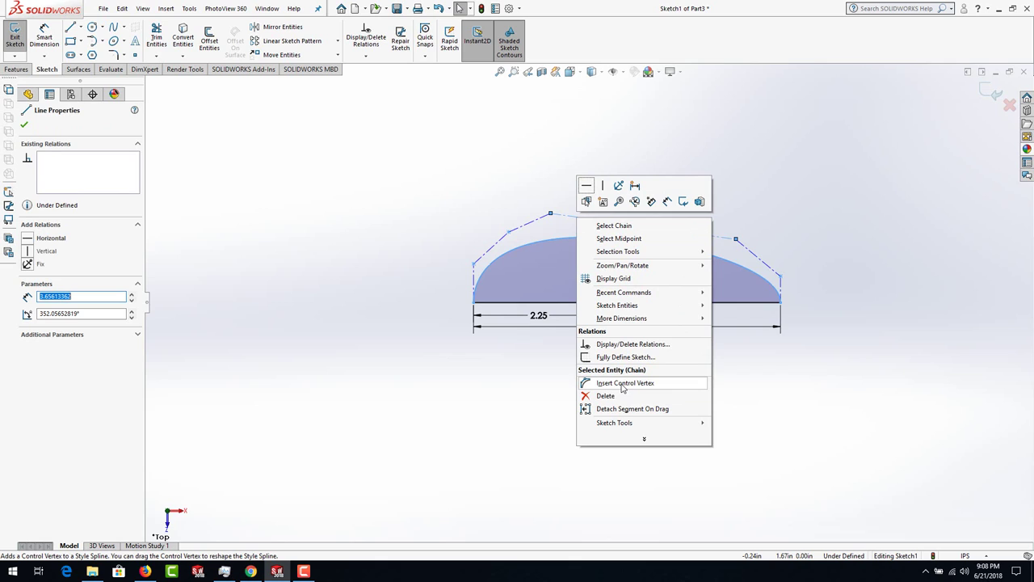
{"action": "left_click", "coordinate": [801, 212]}
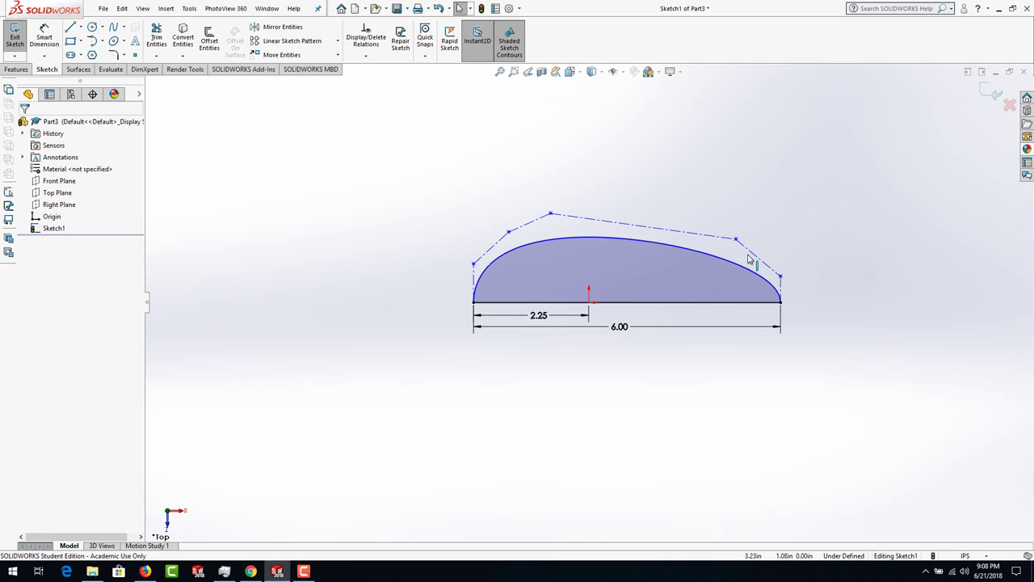
- Convert the base line to construction geometry and mirror the half-egg spline across it
{"action": "left_click", "coordinate": [559, 304]}
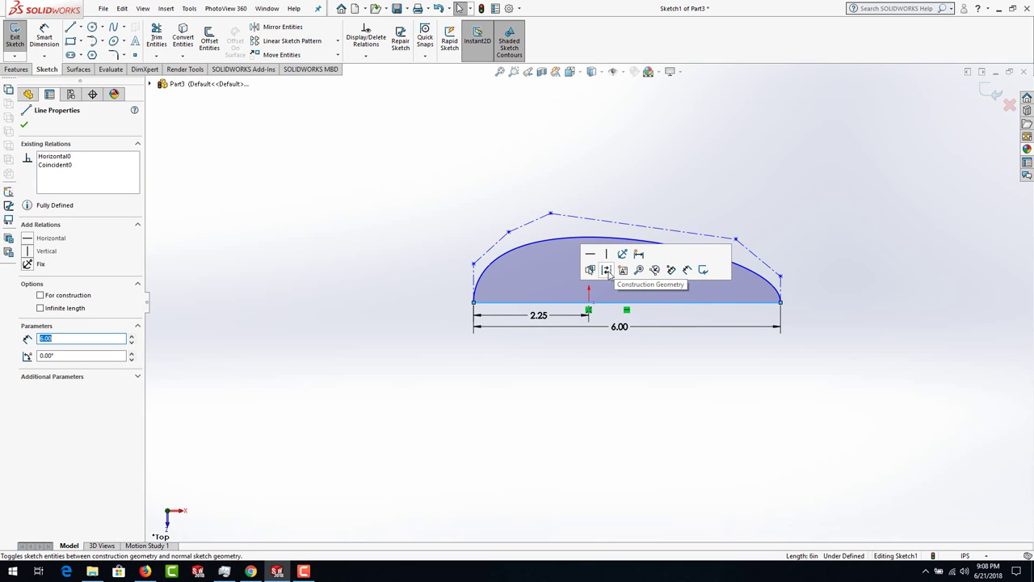
{"action": "left_click", "coordinate": [607, 272]}
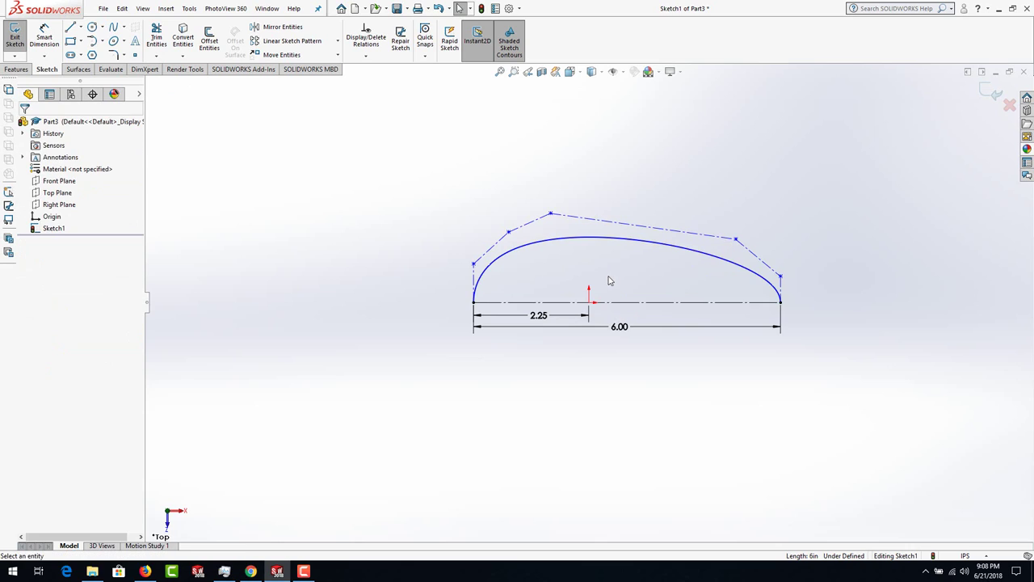
{"action": "left_click", "coordinate": [589, 358]}
{"action": "mouse_move", "coordinate": [398, 148]}
{"action": "left_mouse_down"}
{"action": "mouse_move", "coordinate": [472, 203]}
{"action": "mouse_move", "coordinate": [838, 375]}
{"action": "left_mouse_up"}
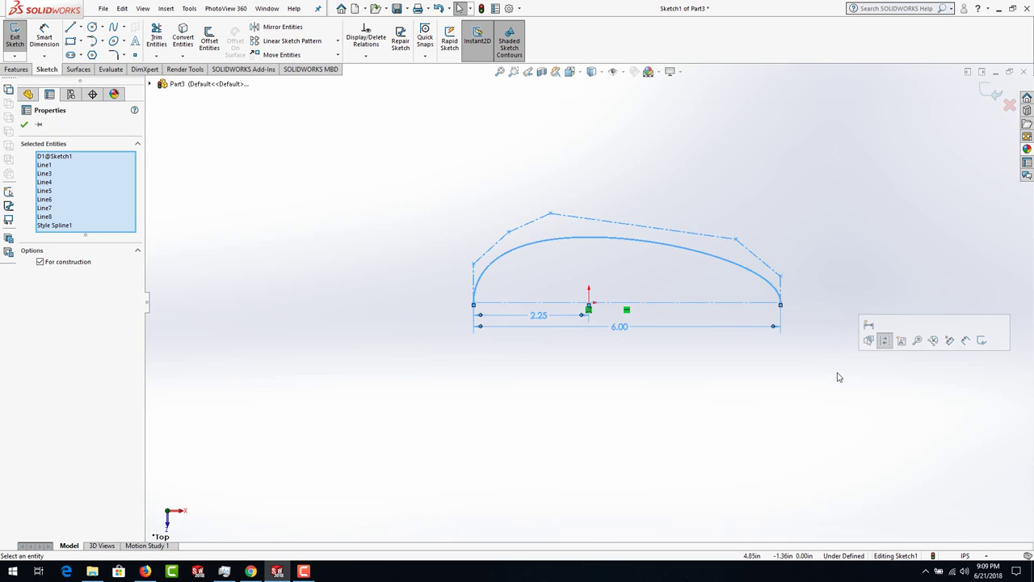
{"action": "left_click", "coordinate": [297, 29]}
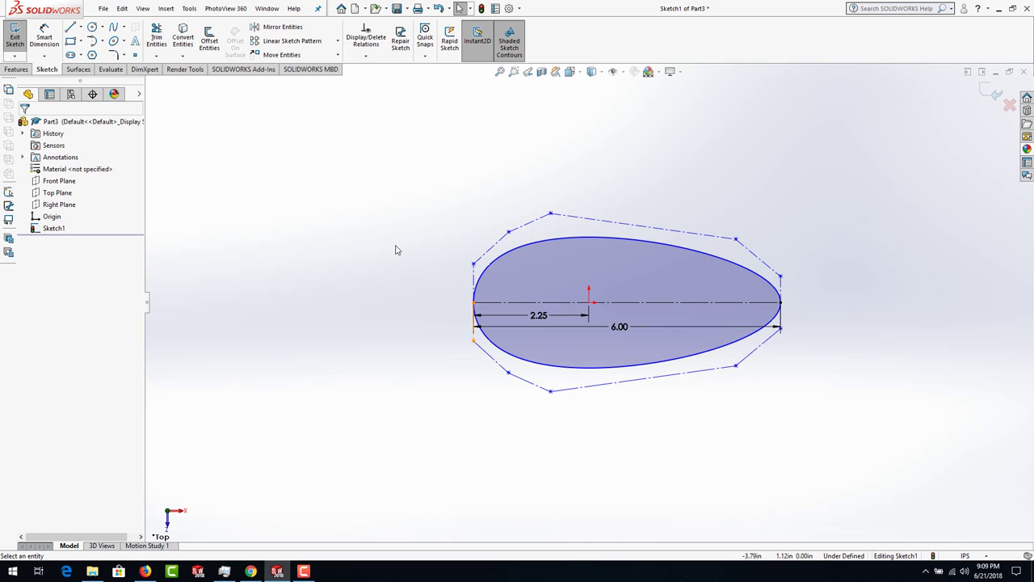
- Add a Tangent relation between the upper and lower style spline halves
{"action": "left_click", "coordinate": [496, 263]}
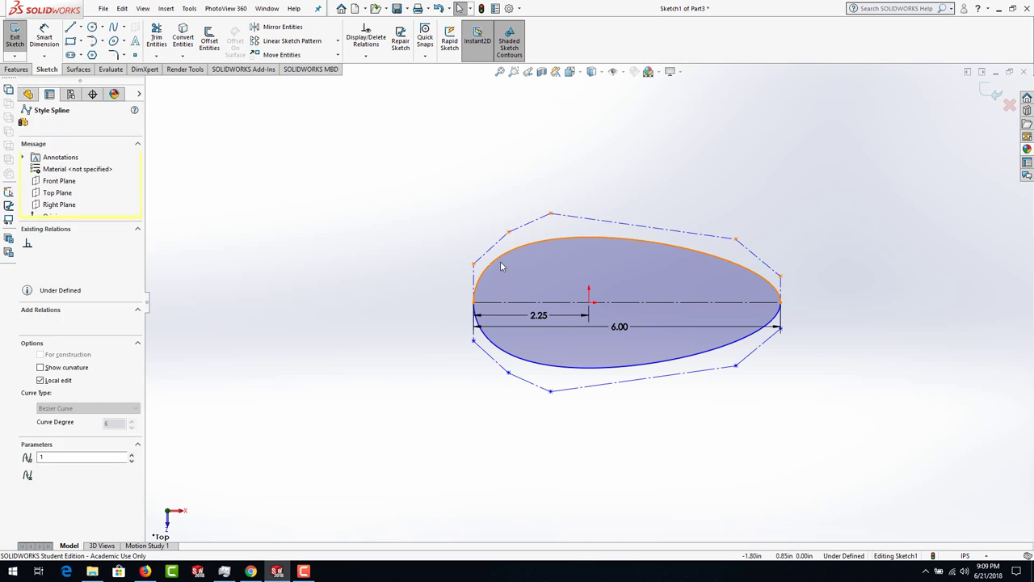
{"action": "left_click", "coordinate": [490, 340], "text": "ctrl"}
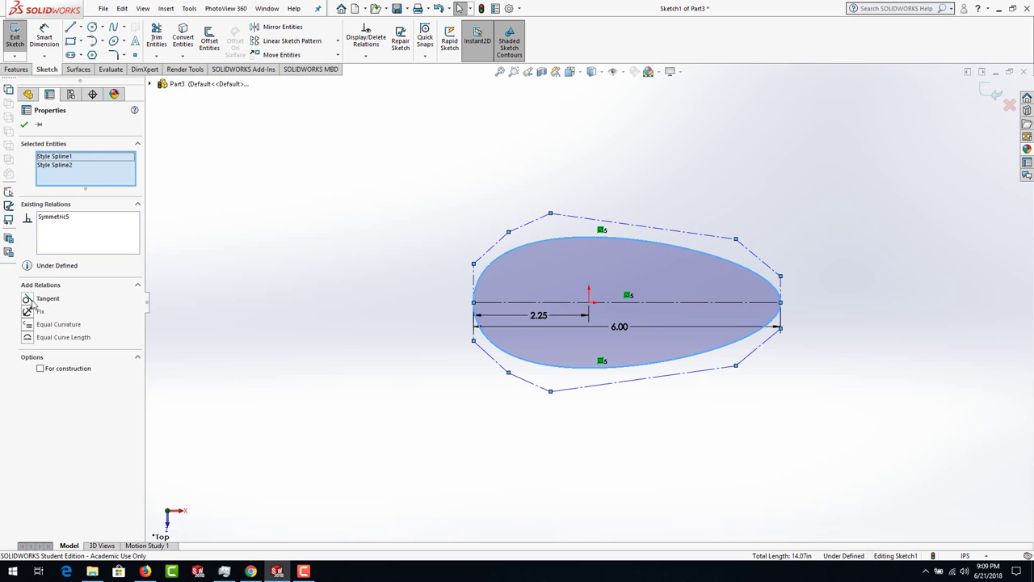
{"action": "left_click", "coordinate": [32, 299]}
{"action": "left_click", "coordinate": [263, 311]}
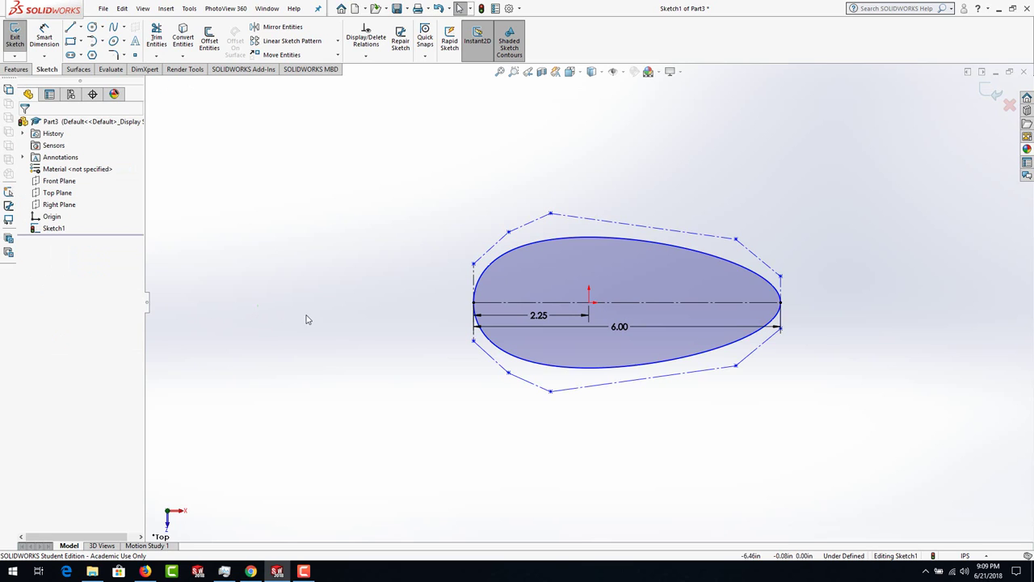
{"action": "left_click", "coordinate": [772, 289]}
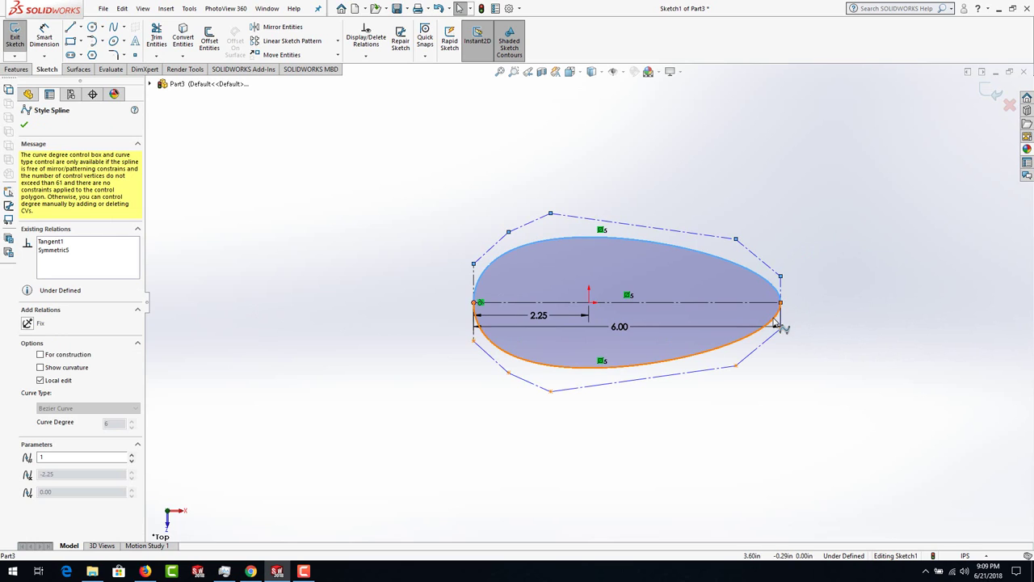
{"action": "left_click", "coordinate": [774, 327], "text": "ctrl"}
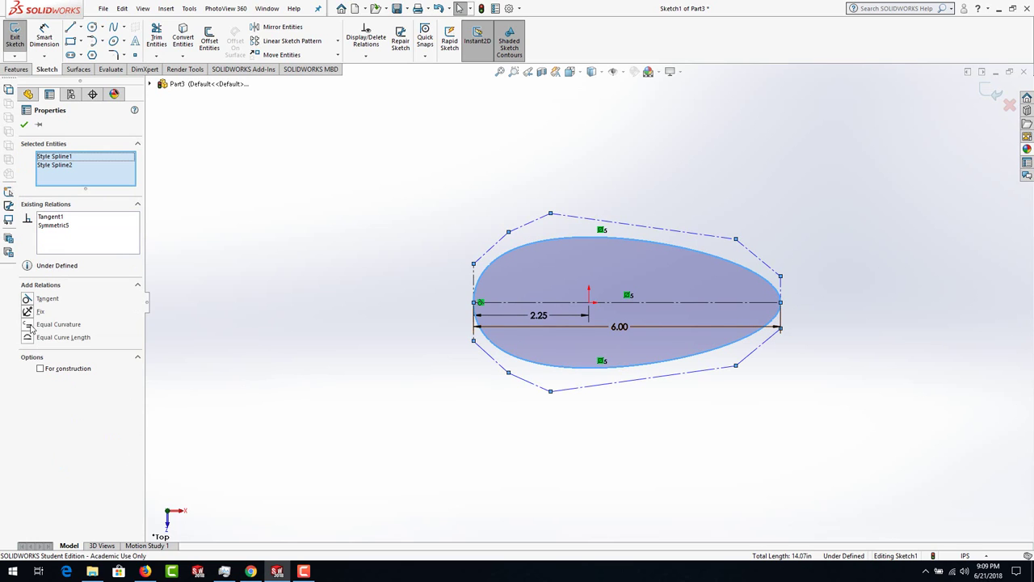
{"action": "left_click", "coordinate": [32, 299]}
{"action": "left_click", "coordinate": [291, 354]}
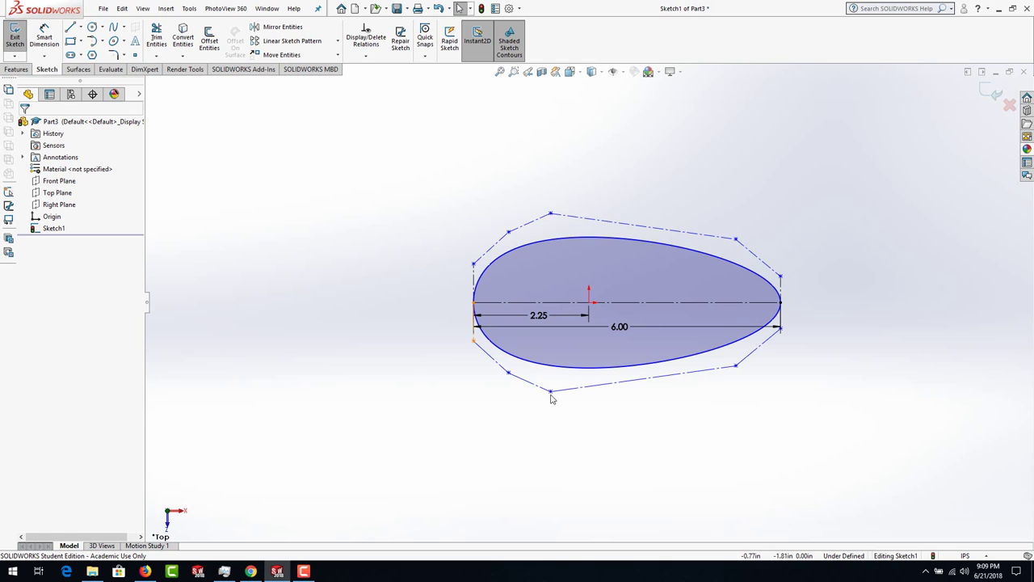
- Nudge a lower spline control vertex to refine the bottom curve, then exit Sketch1
{"action": "mouse_move", "coordinate": [552, 395]}
{"action": "left_mouse_down"}
{"action": "mouse_move", "coordinate": [549, 415]}
{"action": "mouse_move", "coordinate": [553, 398]}
{"action": "left_mouse_up"}
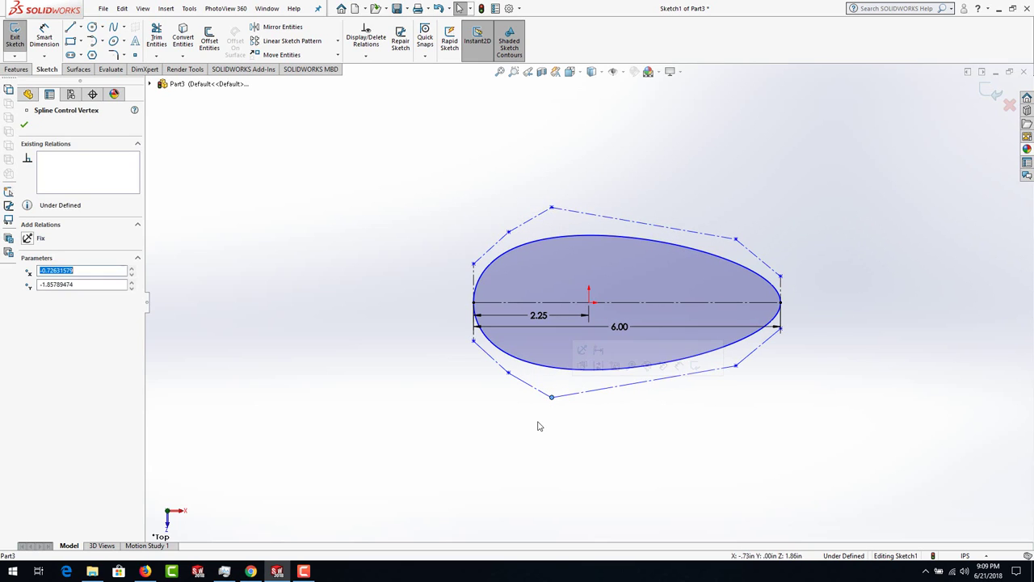
{"action": "left_click", "coordinate": [543, 422]}
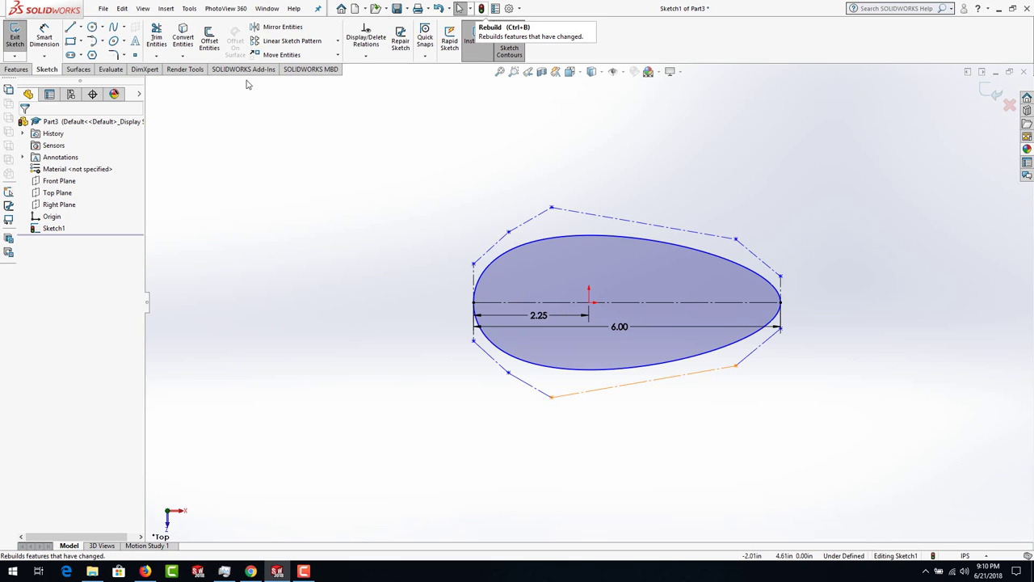
{"action": "left_click", "coordinate": [18, 41]}
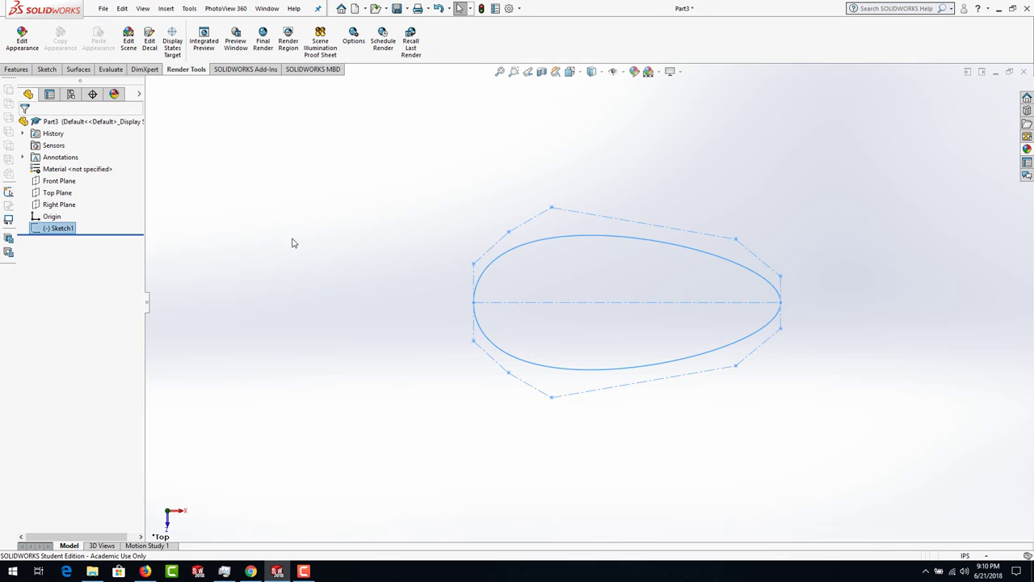
{"action": "left_click", "coordinate": [294, 242]}
{"action": "mouse_move", "coordinate": [347, 386]}
{"action": "middle_mouse_down"}
{"action": "mouse_move", "coordinate": [341, 233]}
{"action": "mouse_move", "coordinate": [340, 302]}
{"action": "mouse_move", "coordinate": [334, 282]}
{"action": "mouse_move", "coordinate": [366, 252]}
{"action": "mouse_move", "coordinate": [389, 261]}
{"action": "mouse_move", "coordinate": [315, 263]}
{"action": "middle_mouse_up"}
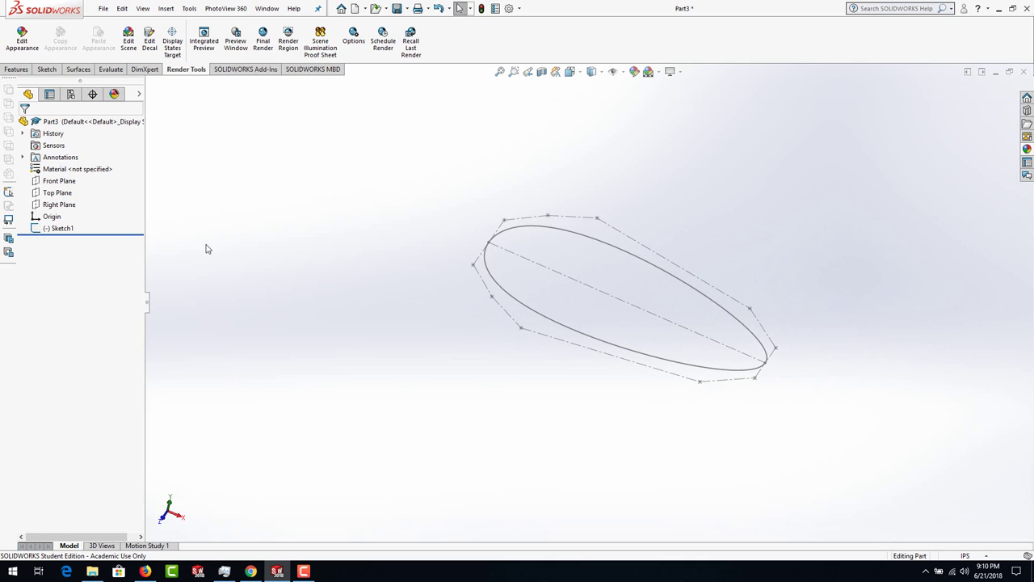
- Select the Top Plane, switch to the Isometric view, and begin an offset plane from it
{"action": "left_click", "coordinate": [61, 196]}
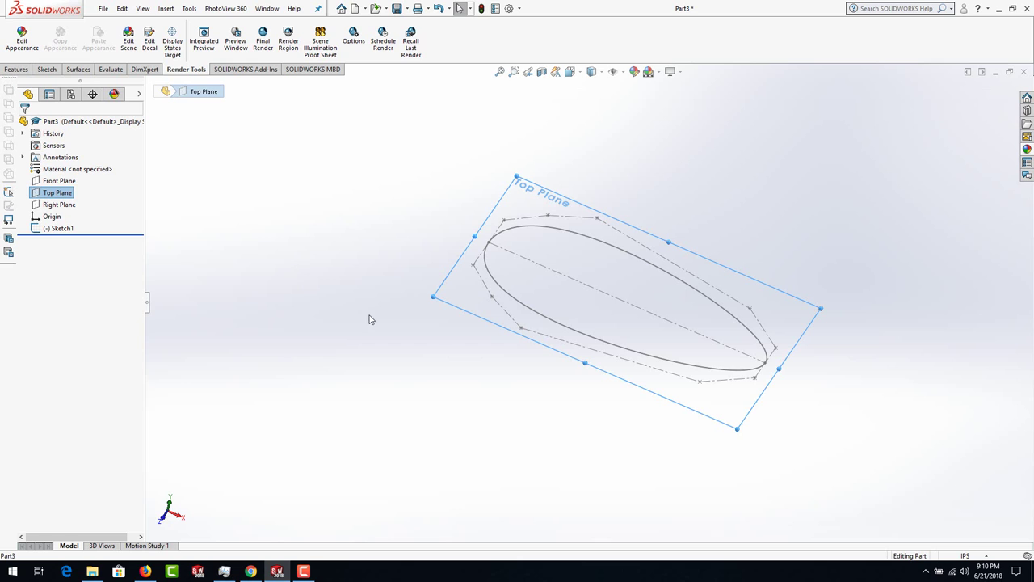
{"action": "mouse_move", "coordinate": [469, 437]}
{"action": "middle_mouse_down"}
{"action": "mouse_move", "coordinate": [487, 363]}
{"action": "mouse_move", "coordinate": [431, 417]}
{"action": "middle_mouse_up"}
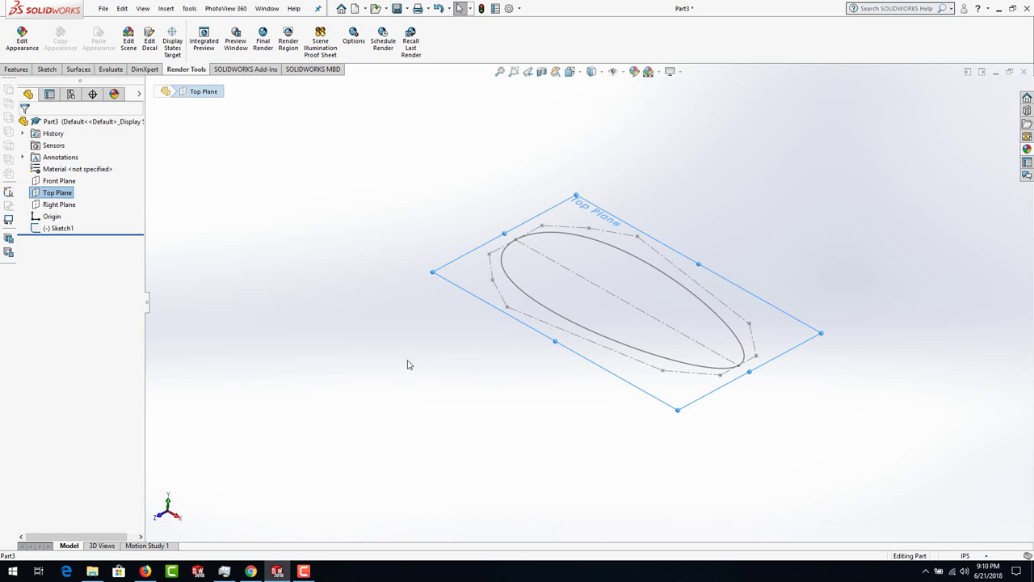
{"action": "key", "text": "space"}
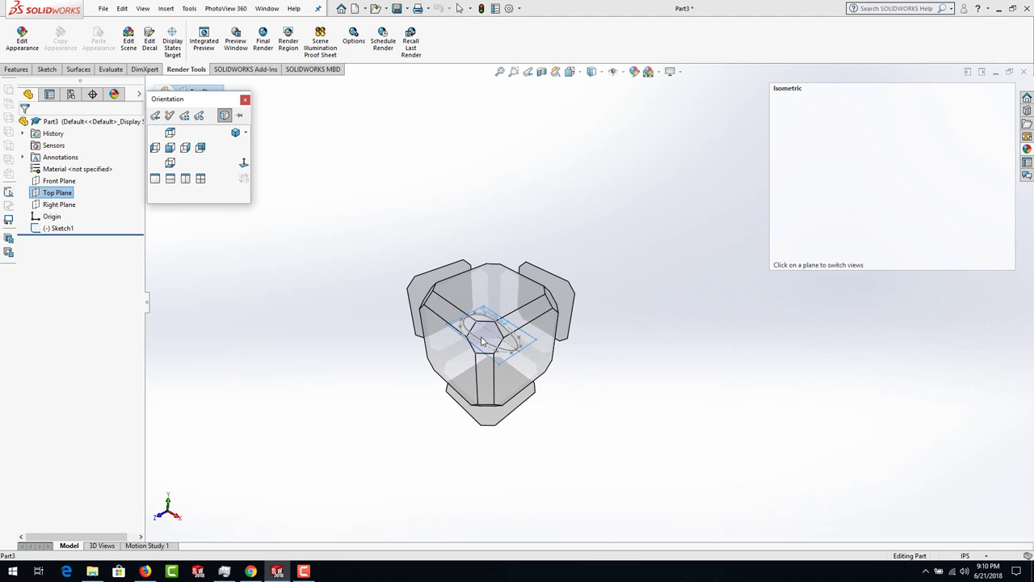
{"action": "left_click", "coordinate": [488, 337]}
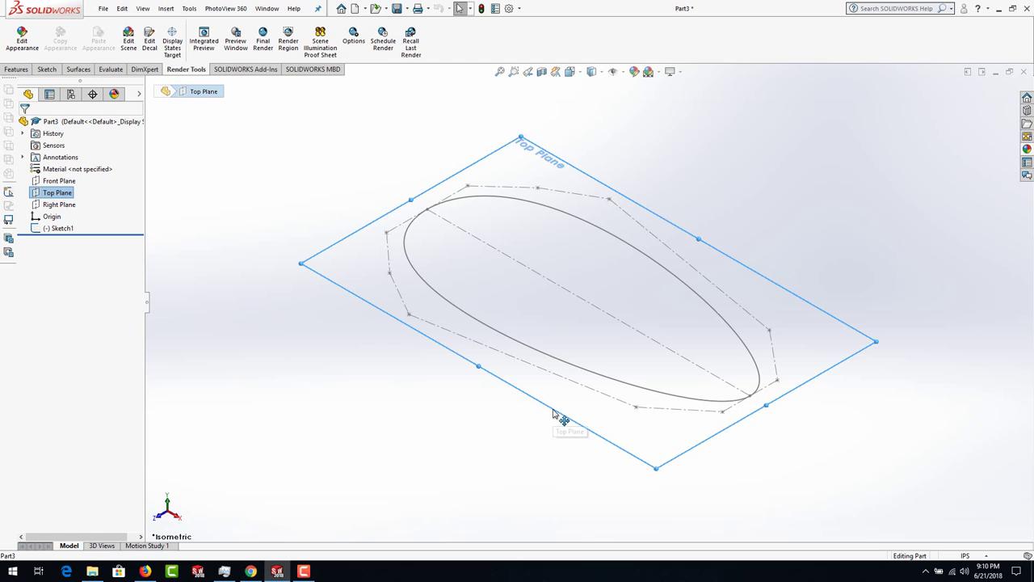
{"action": "left_click_drag", "start_coordinate": [554, 413], "coordinate": [580, 286], "text": "ctrl"}
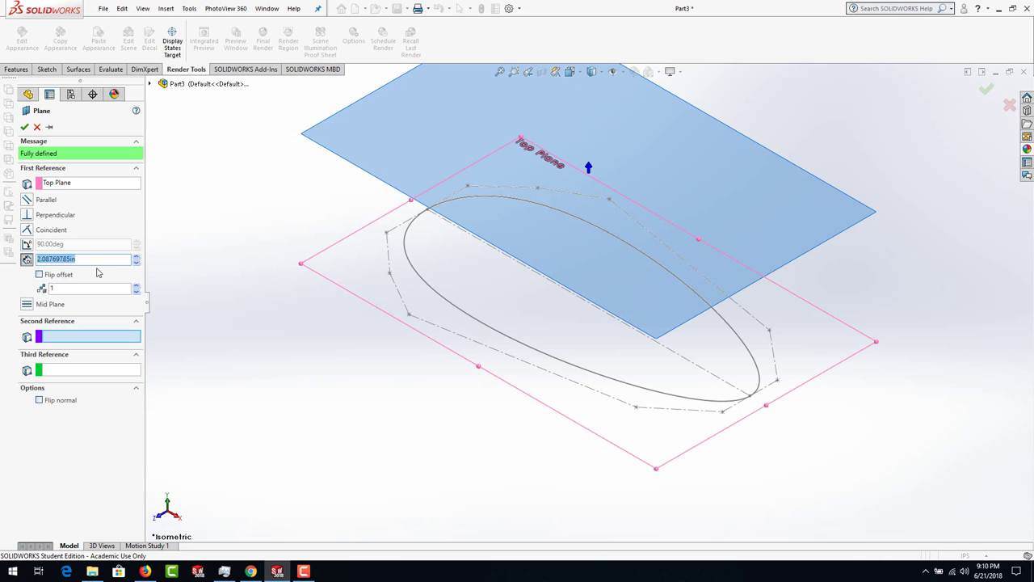
- Confirm Plane1 at a 10 in offset from the Top Plane and zoom to frame it
{"action": "type", "text": "10"}
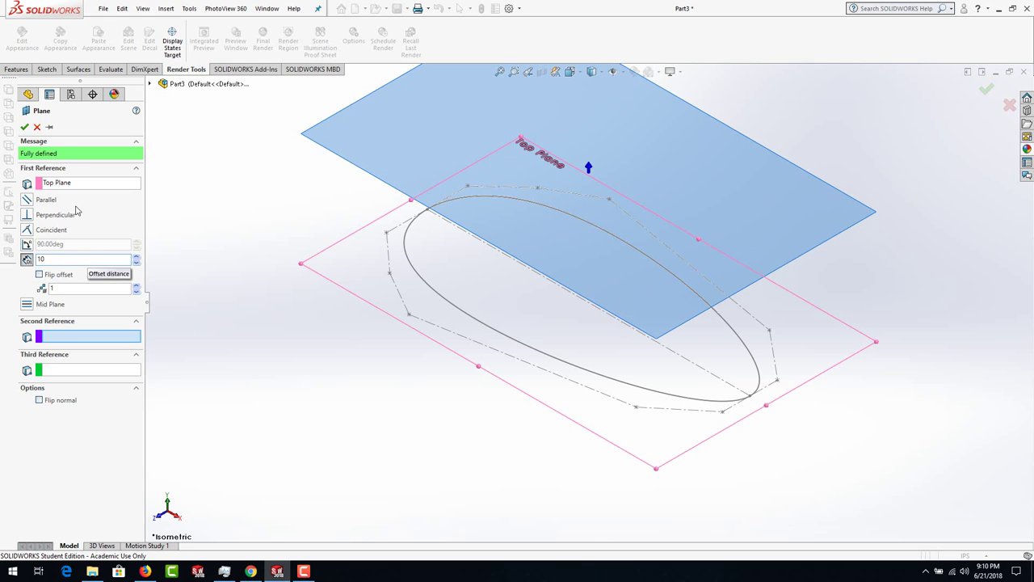
{"action": "left_click", "coordinate": [24, 127]}
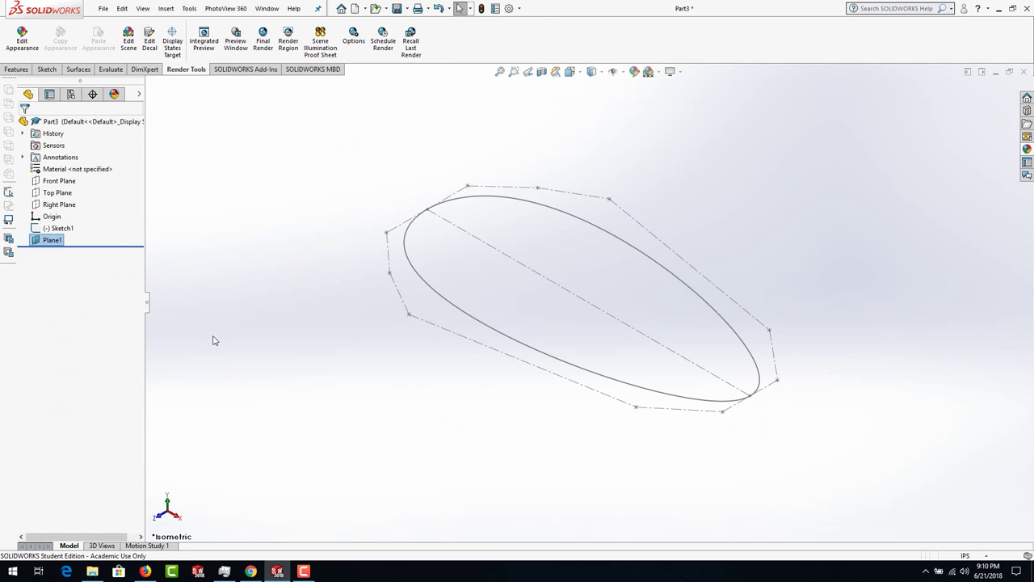
{"action": "key", "text": "z"}
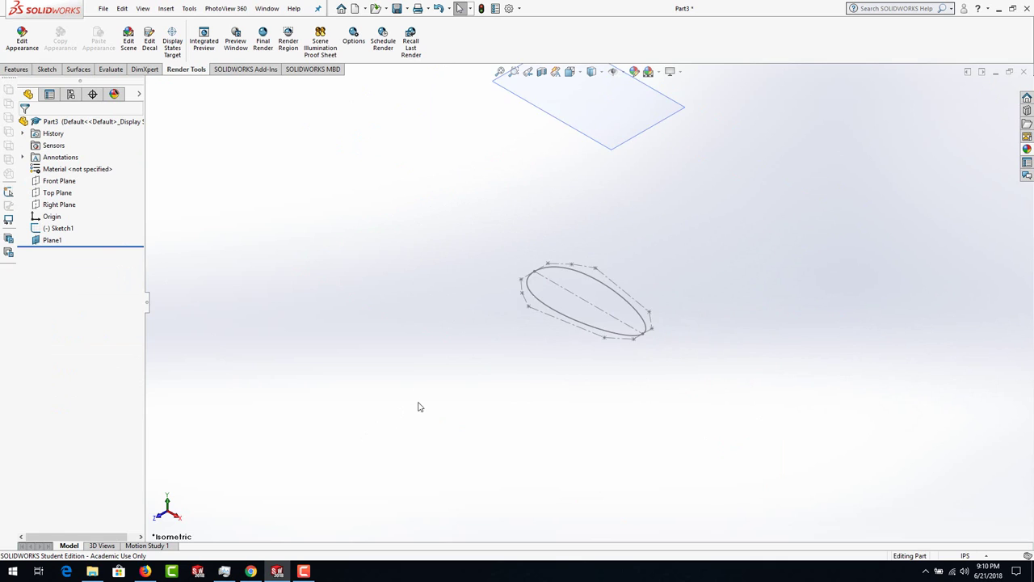
{"action": "key", "text": "z"}
{"action": "scroll", "coordinate": [646, 175], "scroll_direction": "down", "scroll_amount": 4}
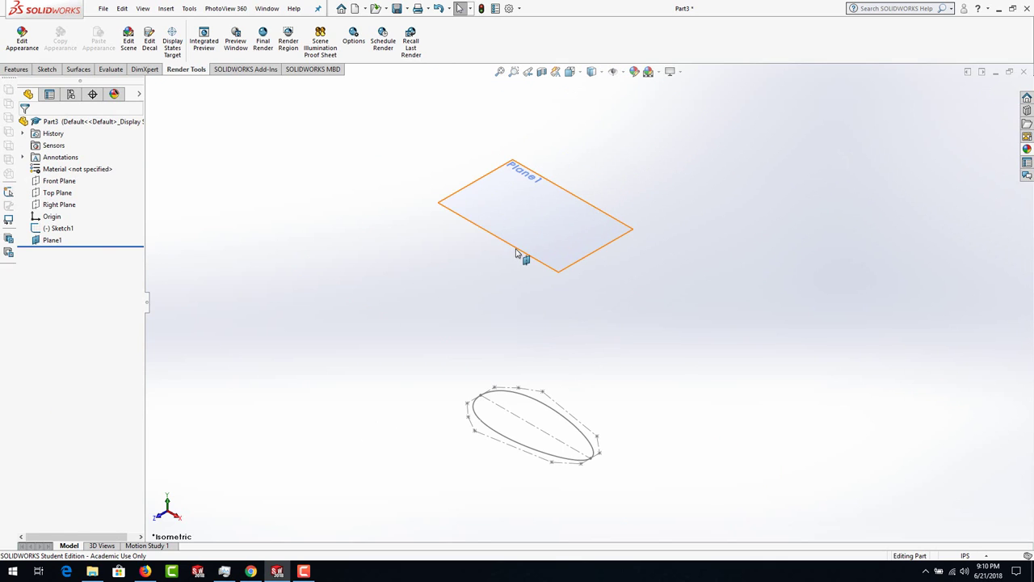
{"action": "left_click", "coordinate": [142, 10]}
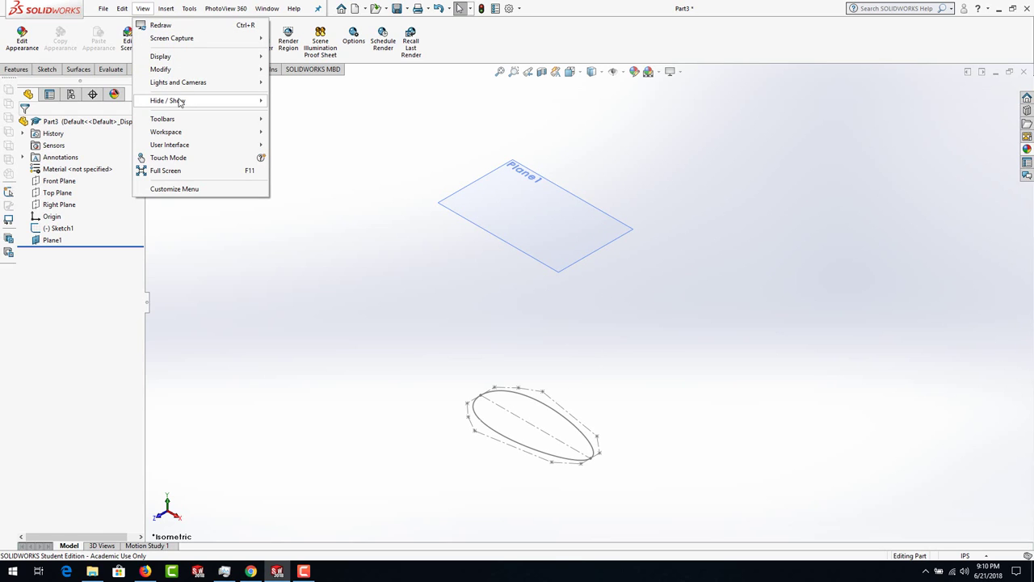
{"action": "mouse_move", "coordinate": [179, 102]}
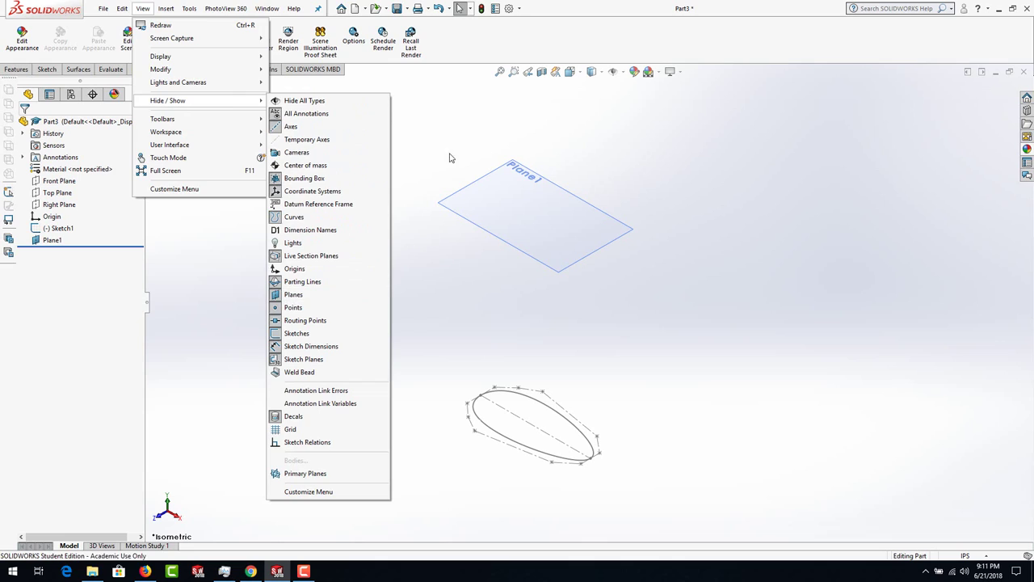
{"action": "left_click", "coordinate": [468, 115]}
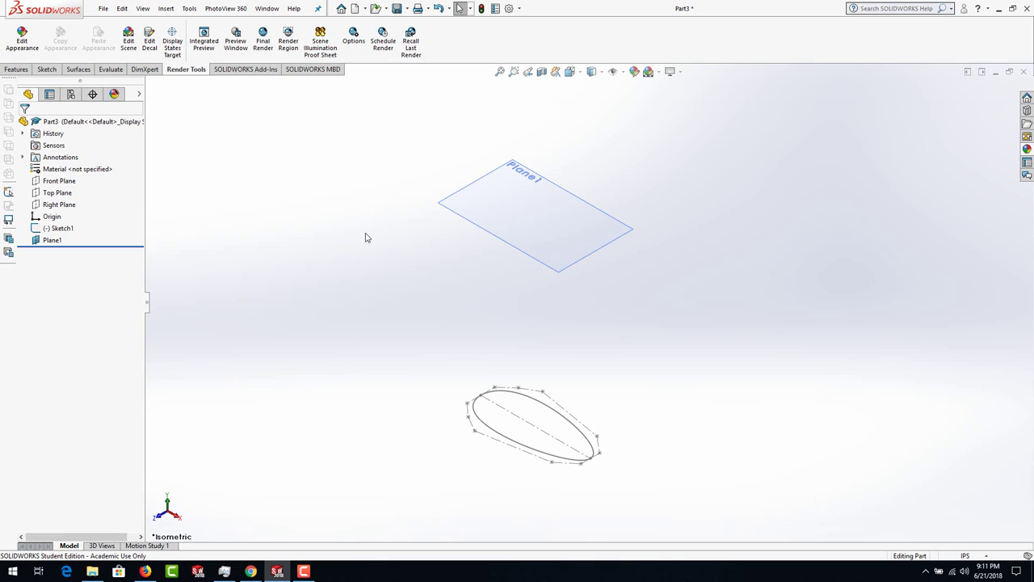
- Open Sketch2 on Plane1, view it Normal To, and roll the view 90° so the ellipse stands vertical
{"action": "left_click", "coordinate": [464, 221]}
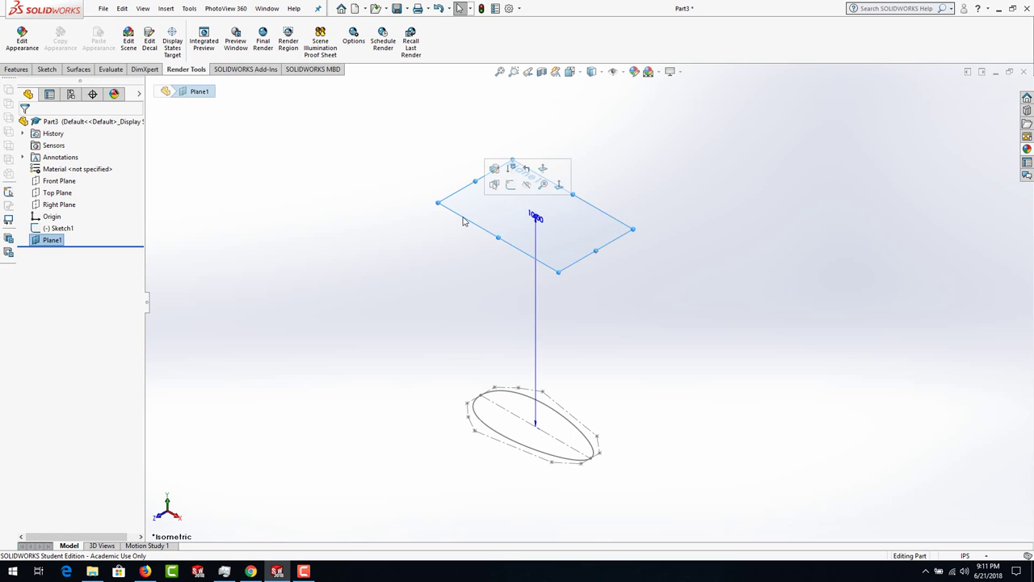
{"action": "left_click", "coordinate": [511, 187]}
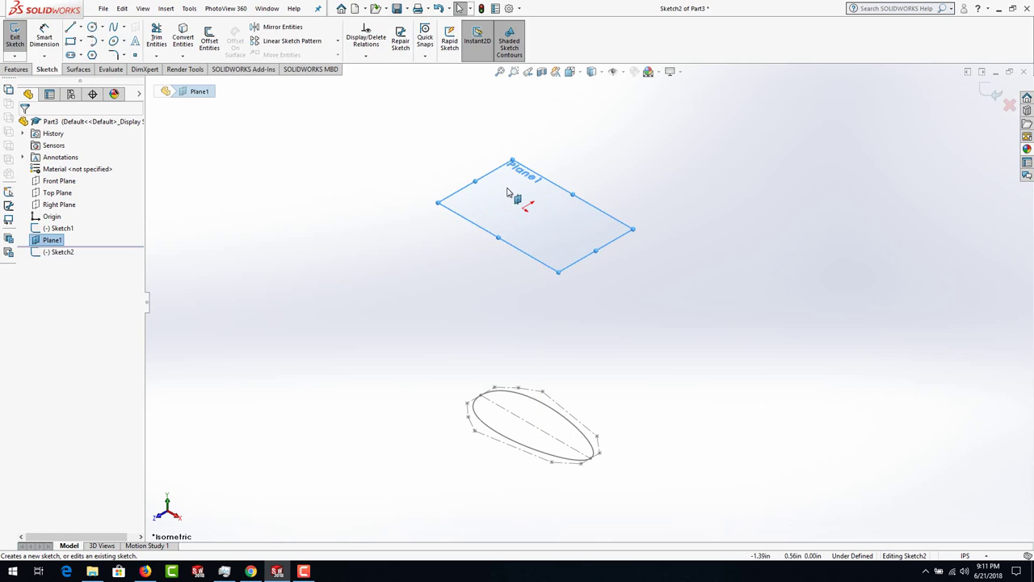
{"action": "key", "text": "space"}
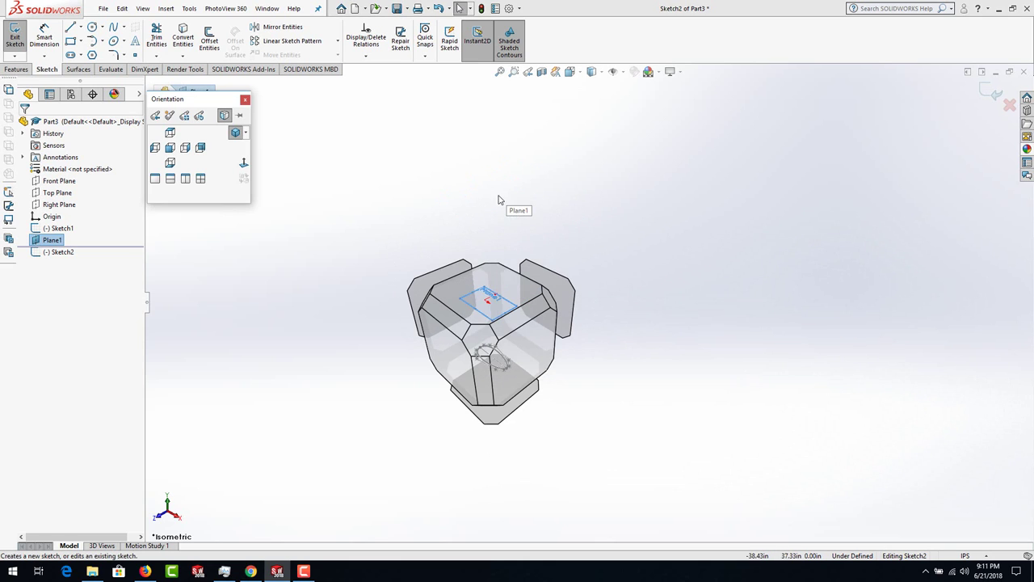
{"action": "left_click", "coordinate": [481, 275]}
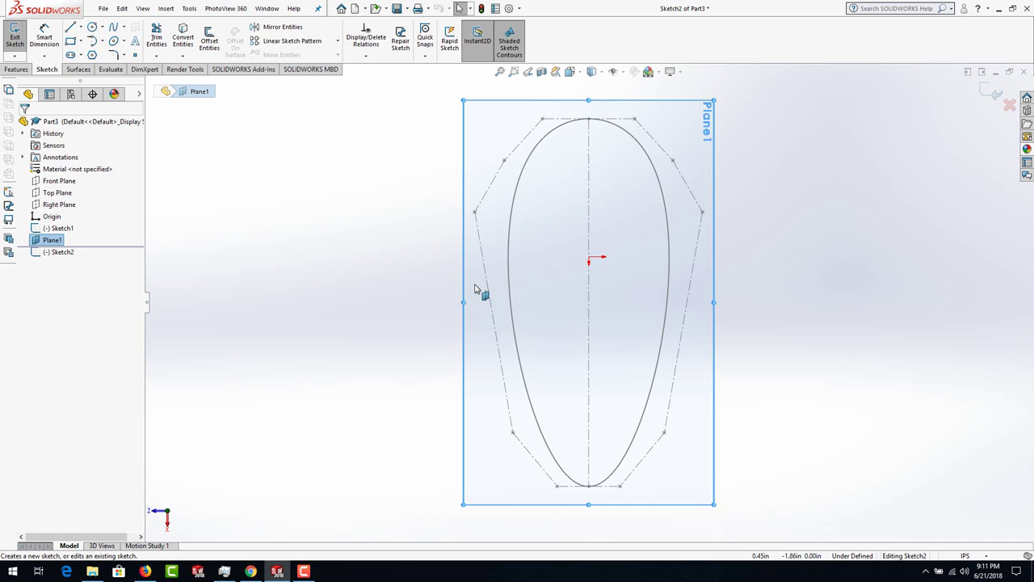
{"action": "key", "text": "alt+Right"}
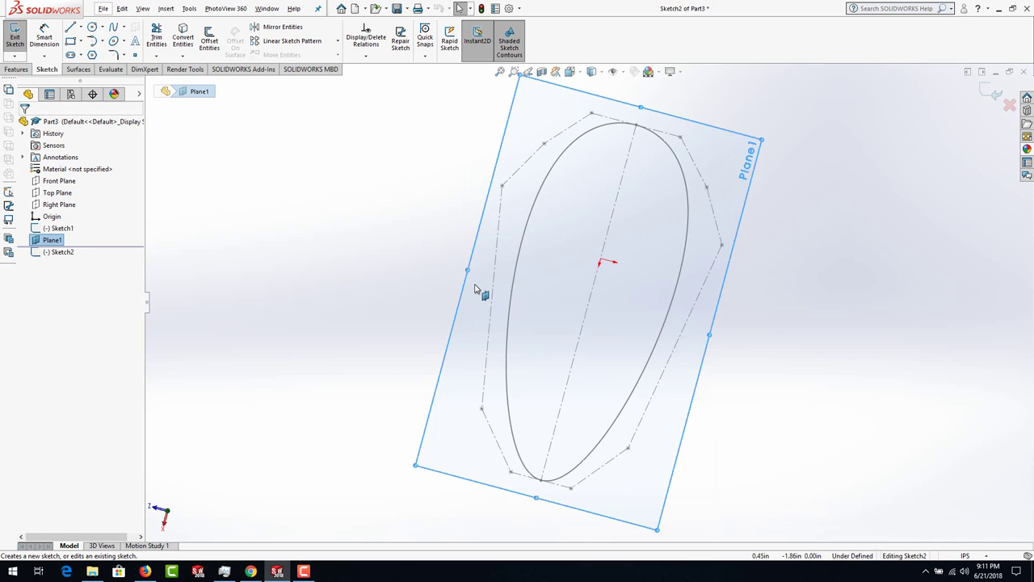
{"action": "key", "text": "alt+Left"}
{"action": "key", "text": "alt+Left"}
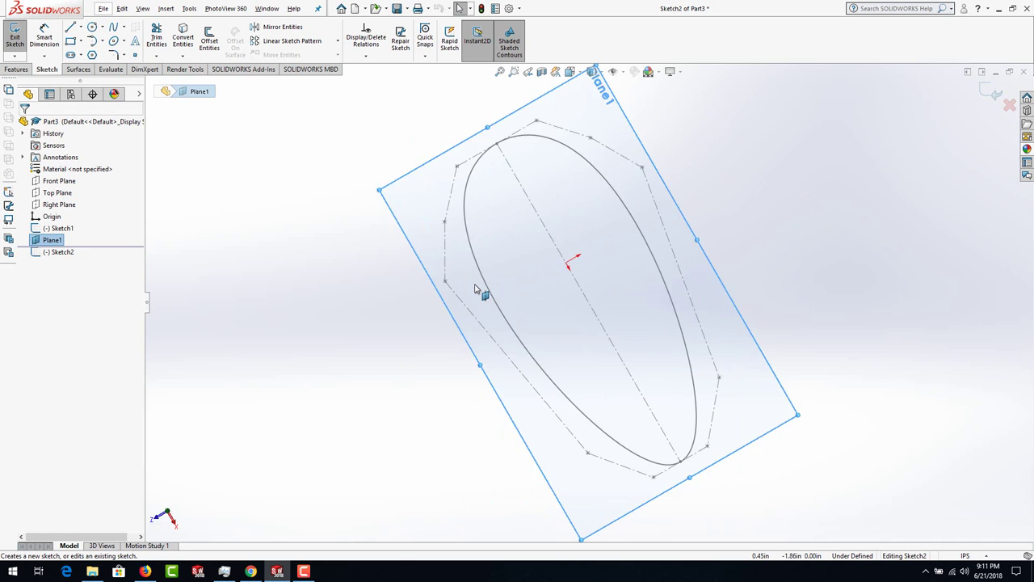
{"action": "key", "text": "alt+Right"}
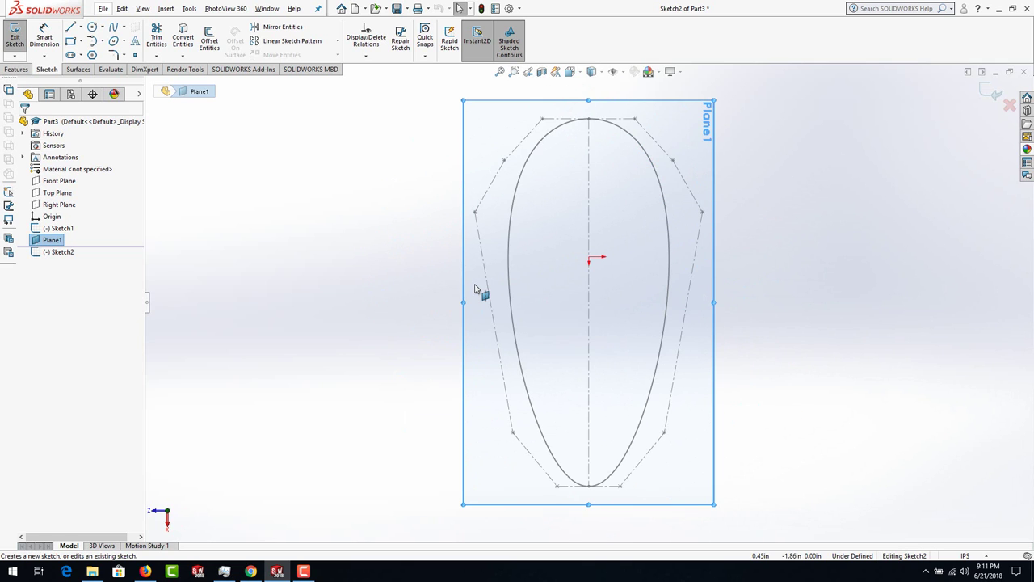
{"action": "left_click", "coordinate": [262, 231]}
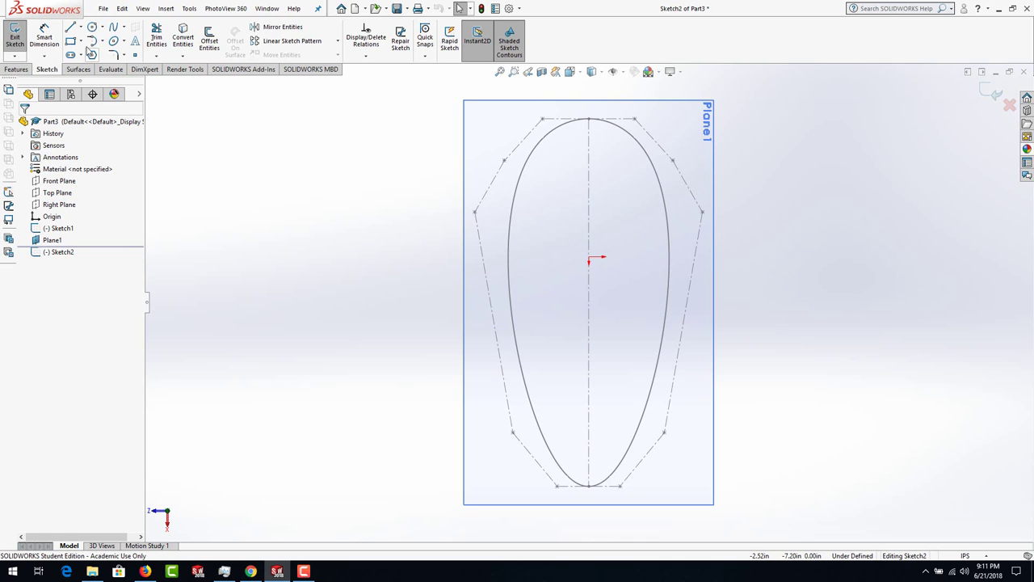
- Draw a vertical line on the centreline from near the top to below the origin
{"action": "left_click", "coordinate": [71, 27]}
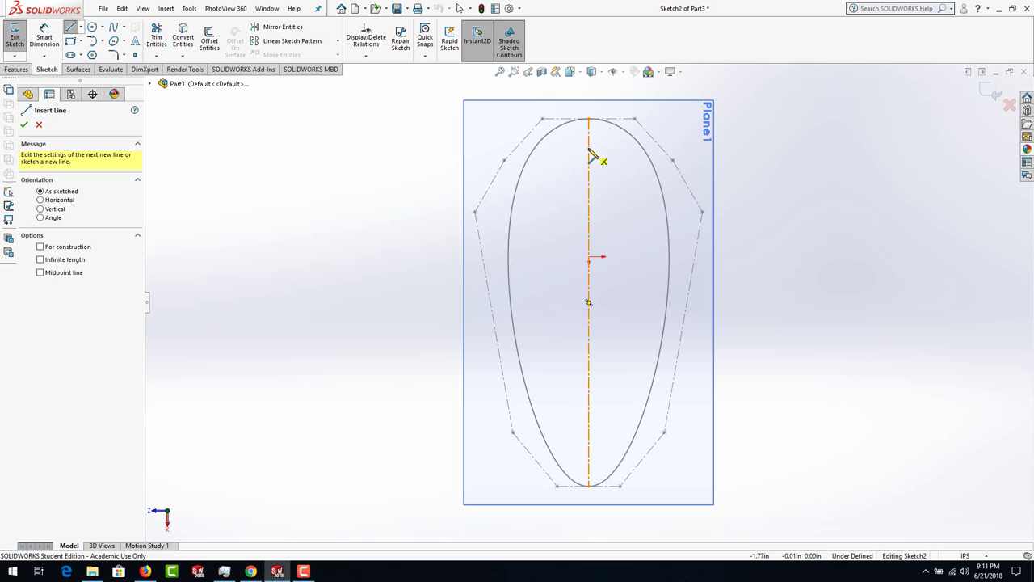
{"action": "left_click", "coordinate": [589, 154]}
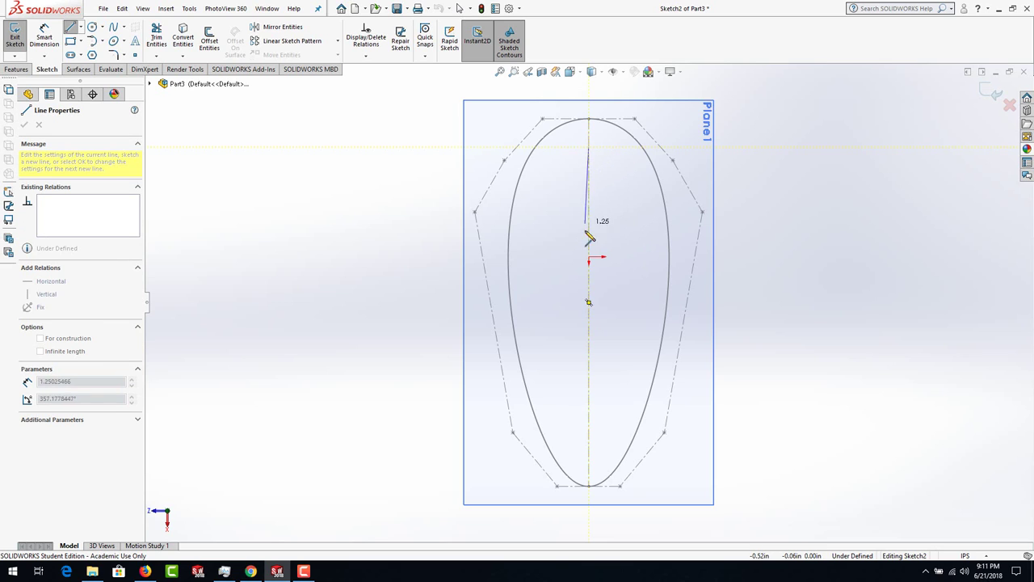
{"action": "left_click", "coordinate": [589, 339]}
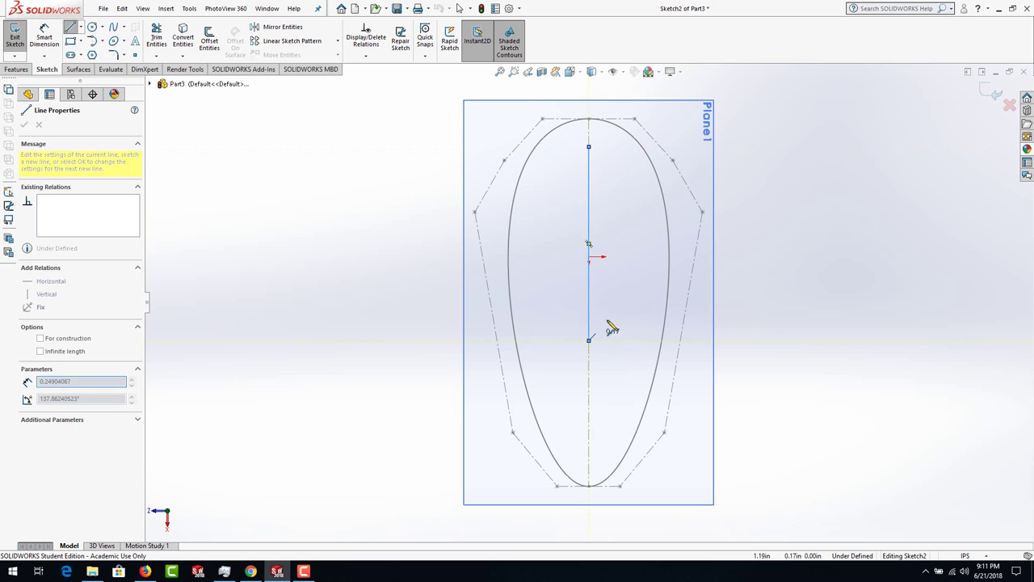
{"action": "key", "text": "Escape"}
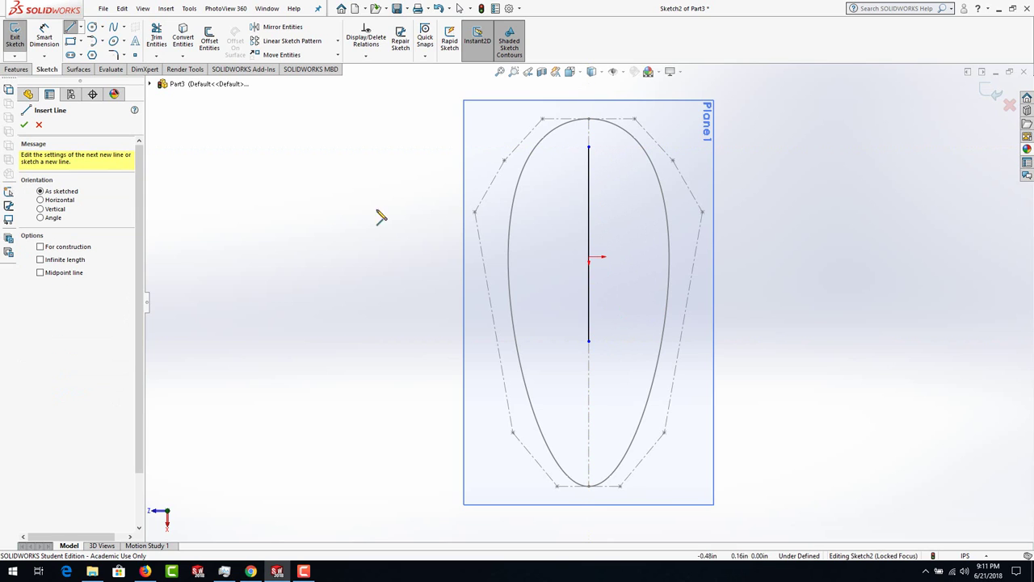
- Dimension the vertical line's length to 3 in
{"action": "left_click", "coordinate": [45, 39]}
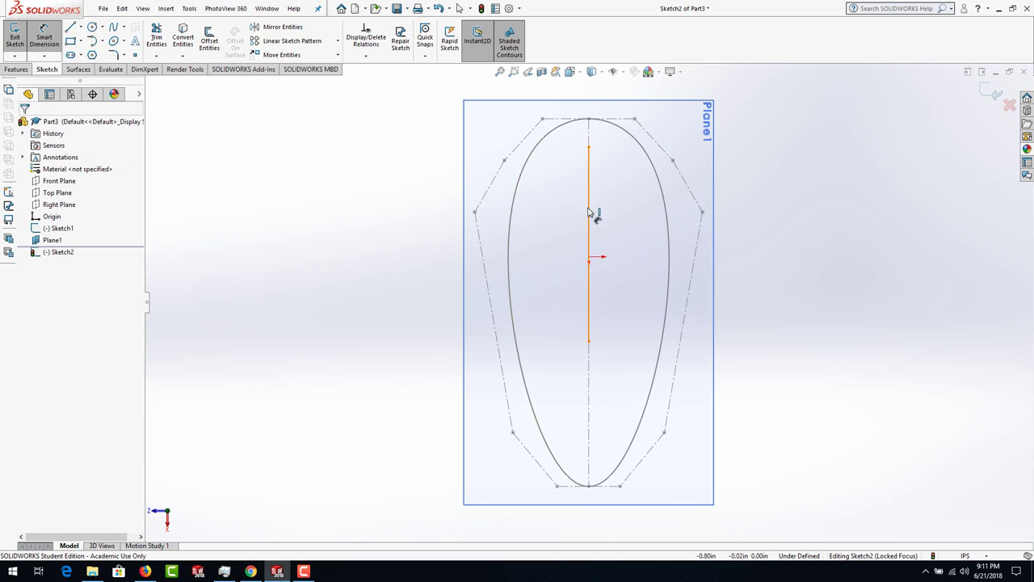
{"action": "left_click", "coordinate": [590, 214]}
{"action": "left_click", "coordinate": [553, 243]}
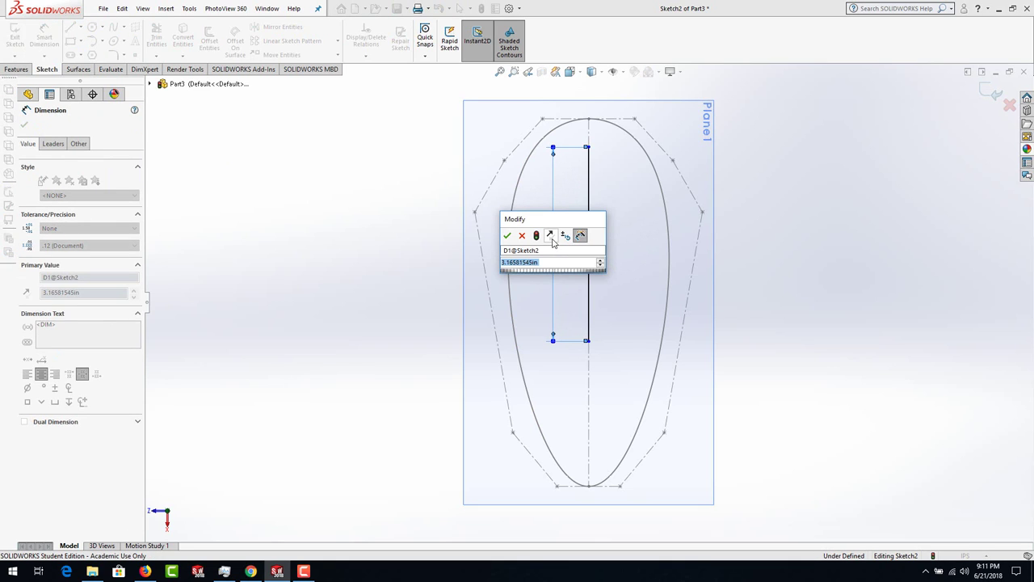
{"action": "type", "text": "3"}
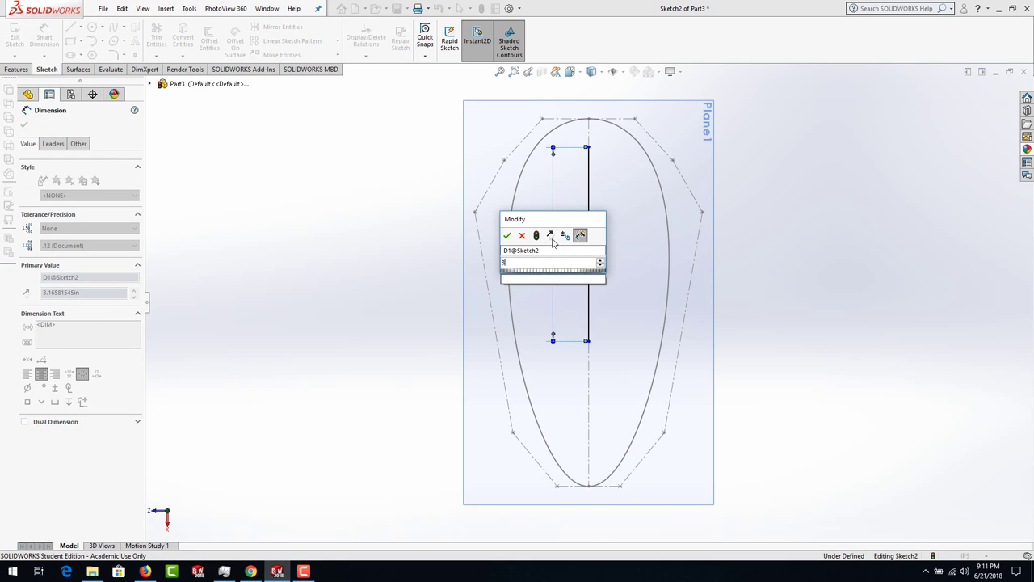
{"action": "key", "text": "Return"}
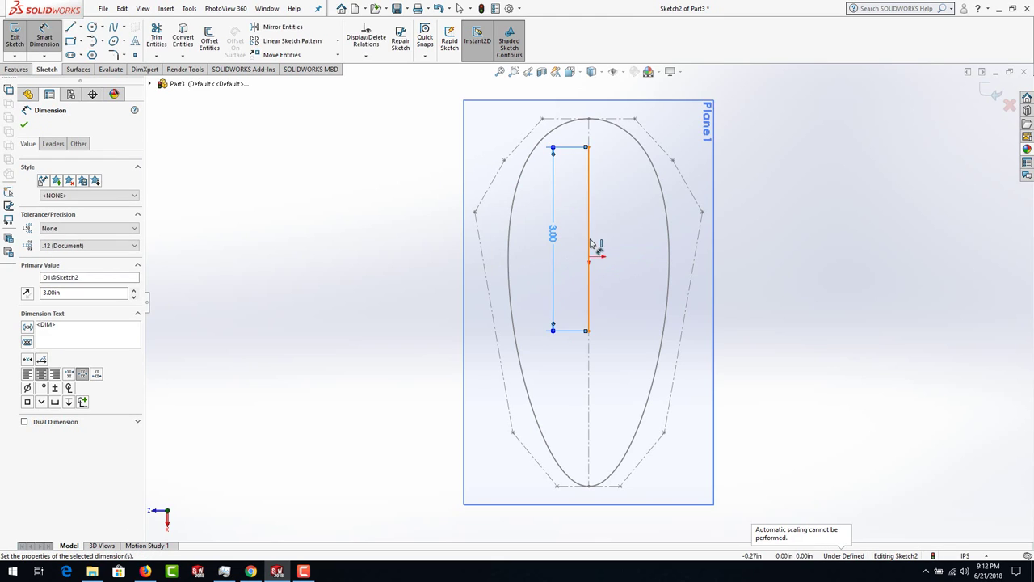
- Dimension the line's top endpoint 1.75 in above the origin, fully defining the sketch
{"action": "left_click", "coordinate": [590, 149]}
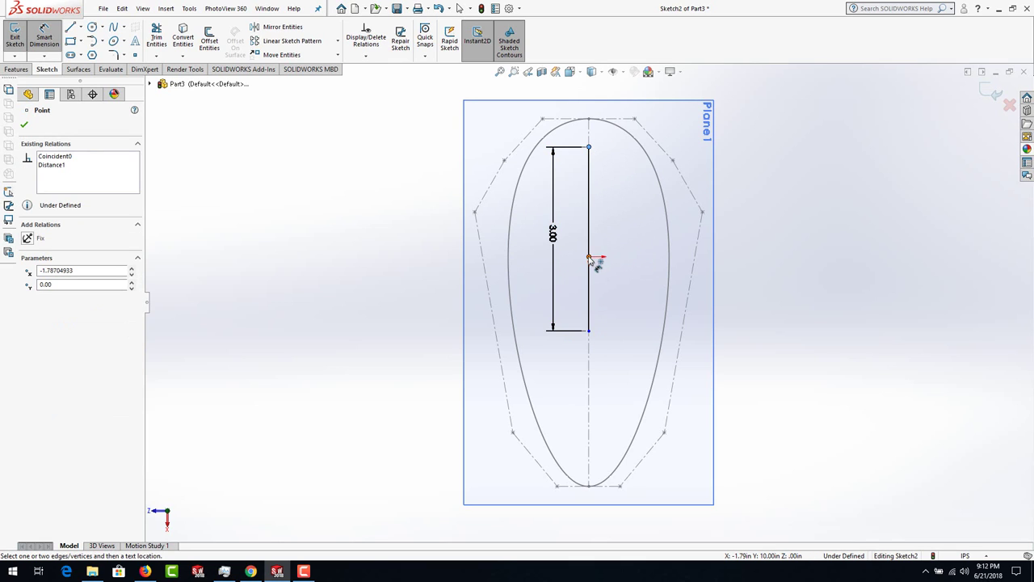
{"action": "left_click", "coordinate": [590, 258]}
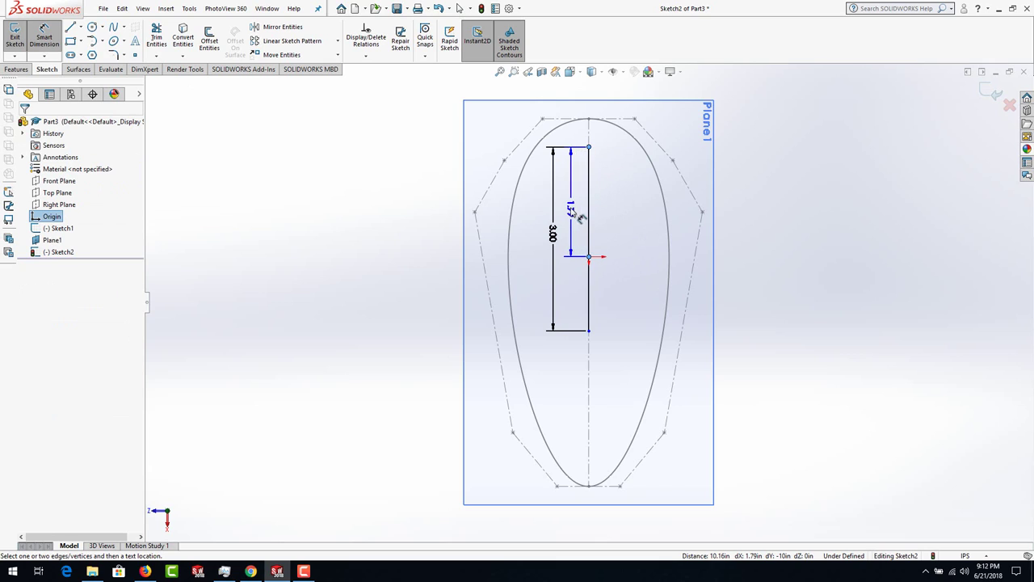
{"action": "left_click", "coordinate": [571, 214]}
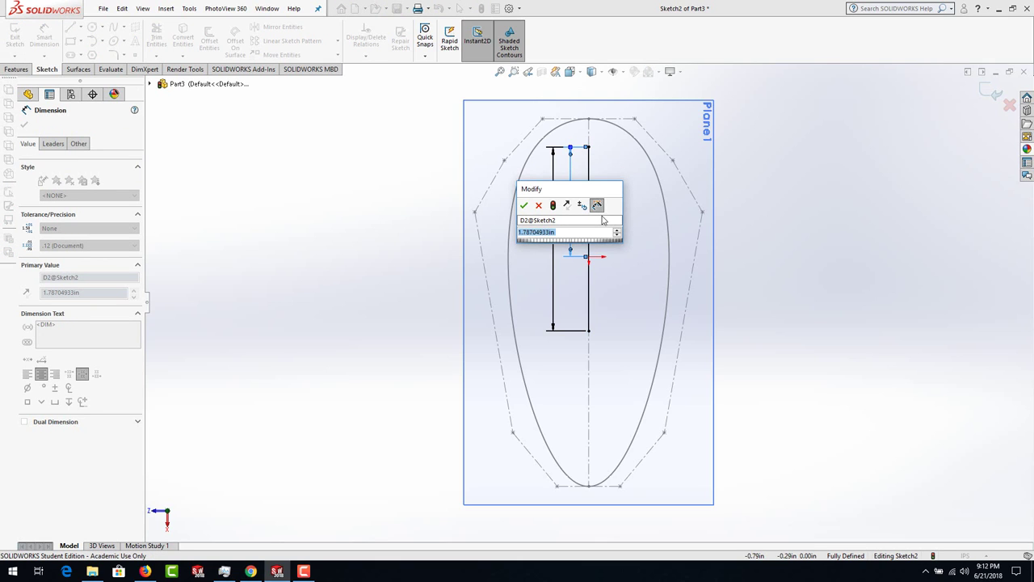
{"action": "type", "text": "1.75"}
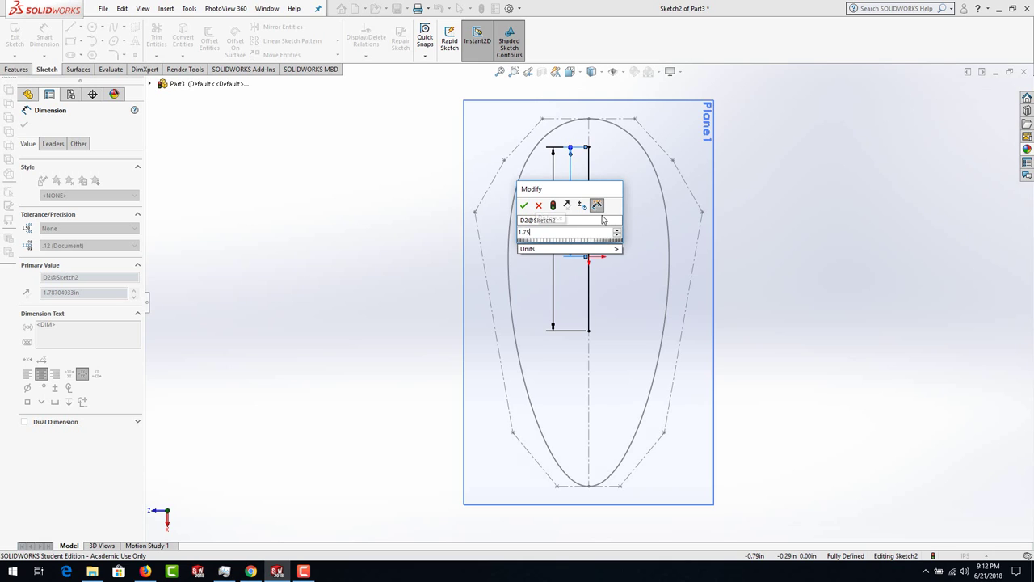
{"action": "key", "text": "Return"}
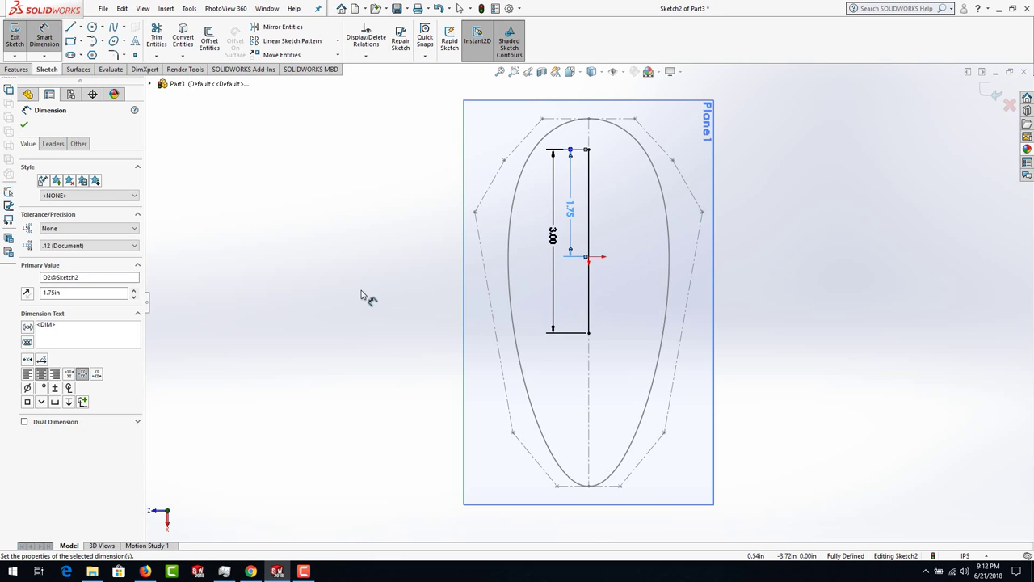
{"action": "left_click", "coordinate": [361, 296]}
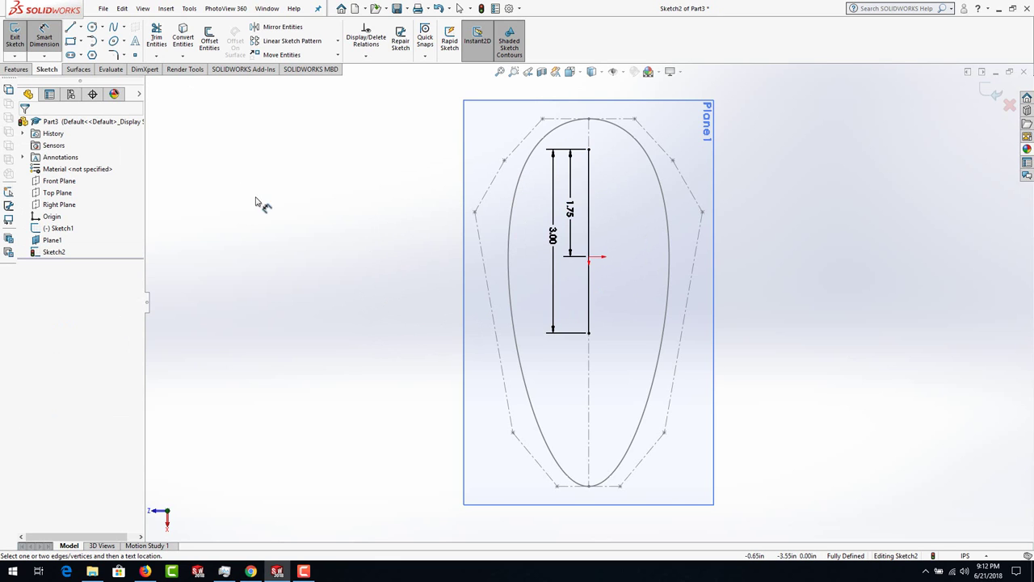
- Draw a style spline bowing right from the line's top end down to its bottom end
{"action": "left_click", "coordinate": [124, 27]}
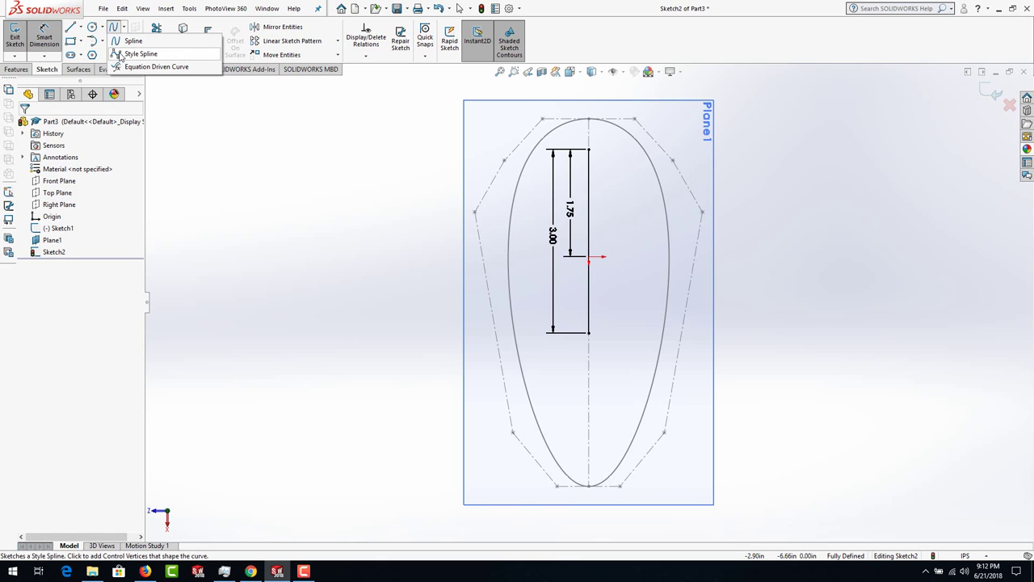
{"action": "left_click", "coordinate": [120, 55]}
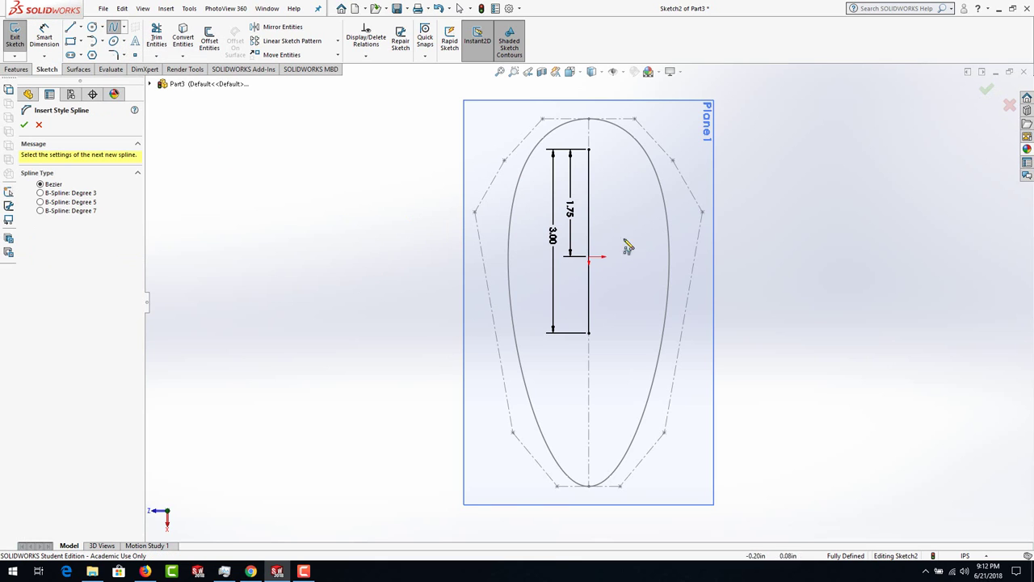
{"action": "left_click", "coordinate": [589, 150]}
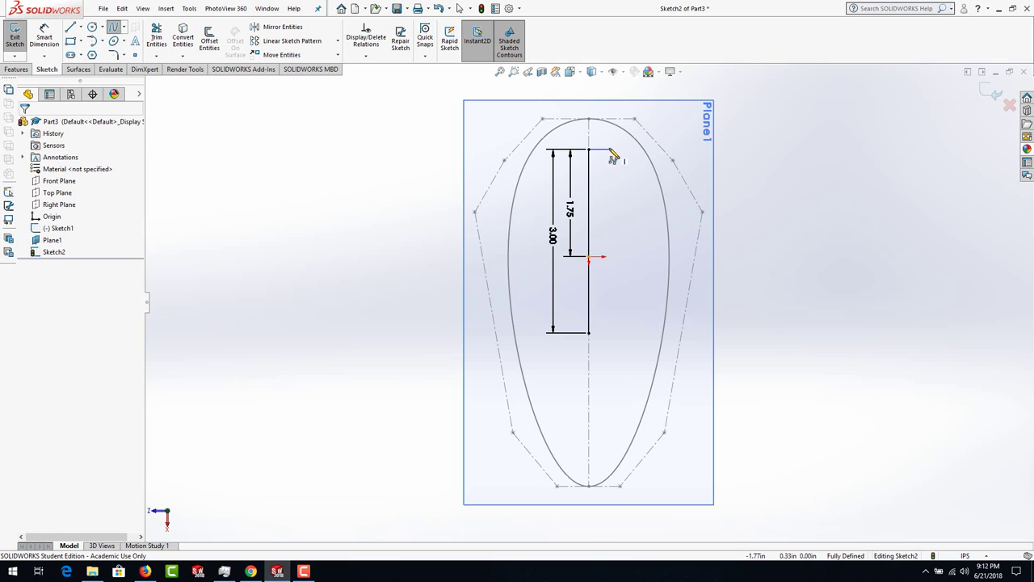
{"action": "left_click", "coordinate": [611, 151]}
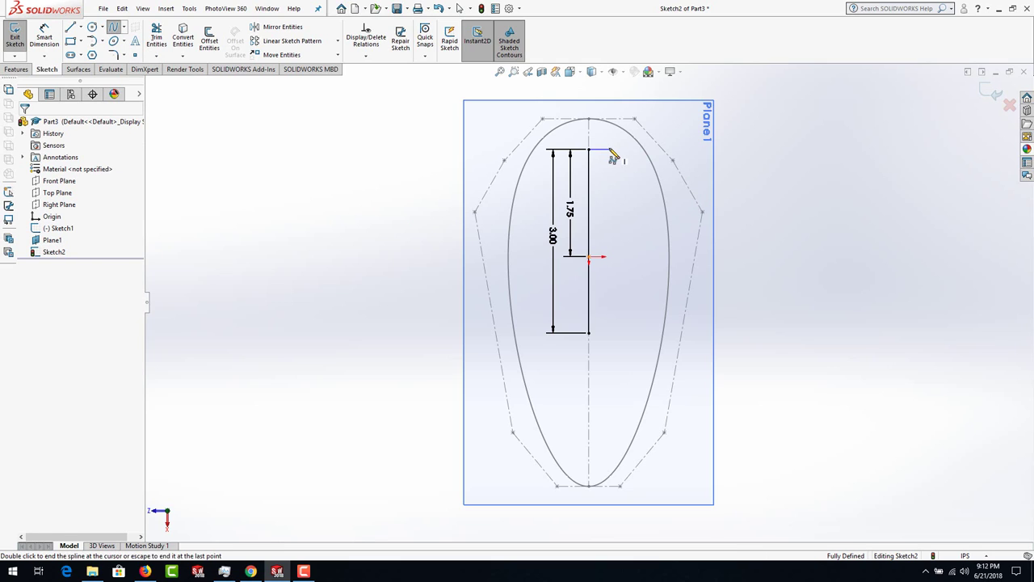
{"action": "left_click", "coordinate": [630, 160]}
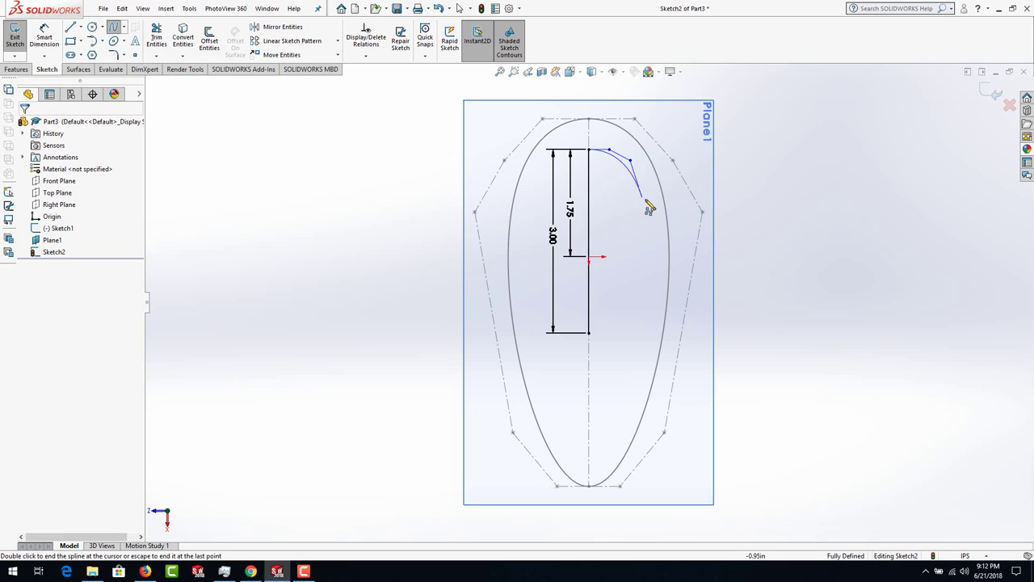
{"action": "left_click", "coordinate": [651, 207]}
{"action": "left_click", "coordinate": [651, 263]}
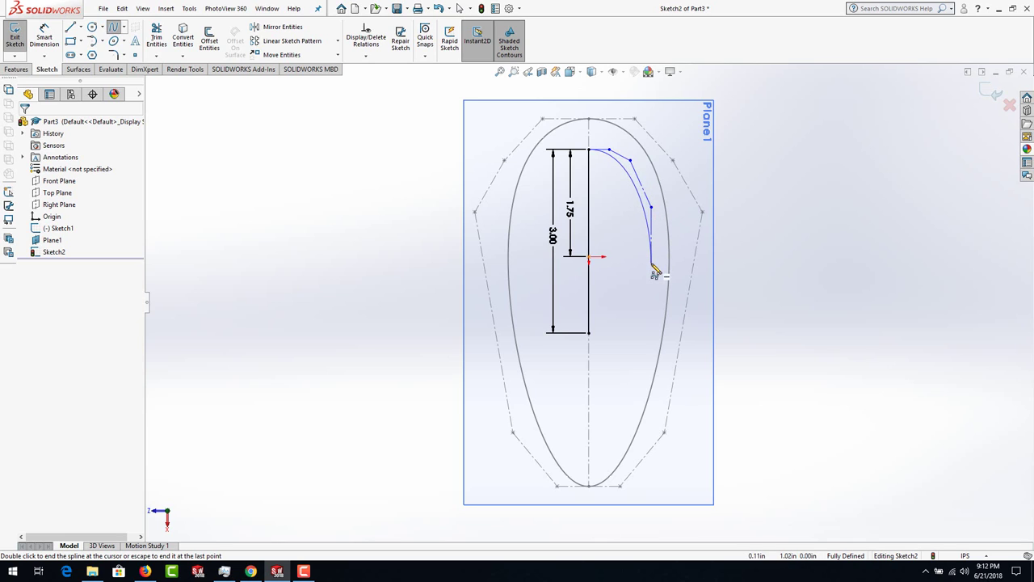
{"action": "left_click", "coordinate": [627, 325]}
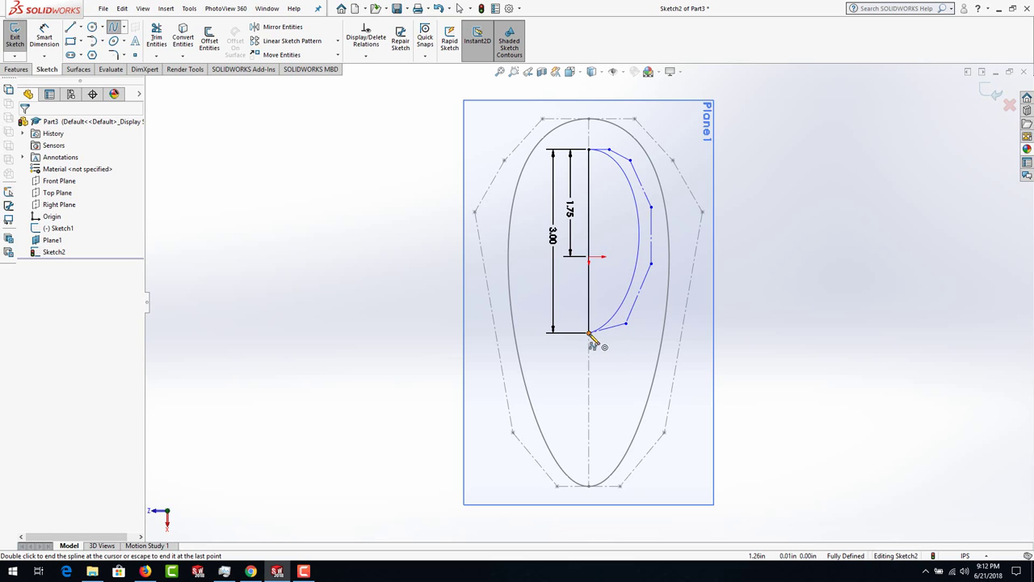
{"action": "left_click", "coordinate": [589, 332]}
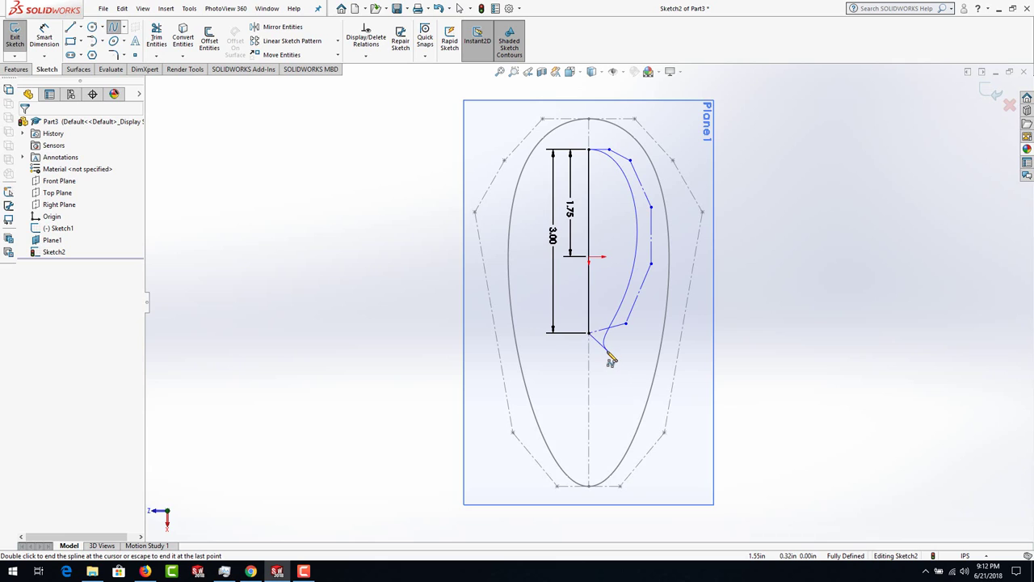
{"action": "key", "text": "Escape"}
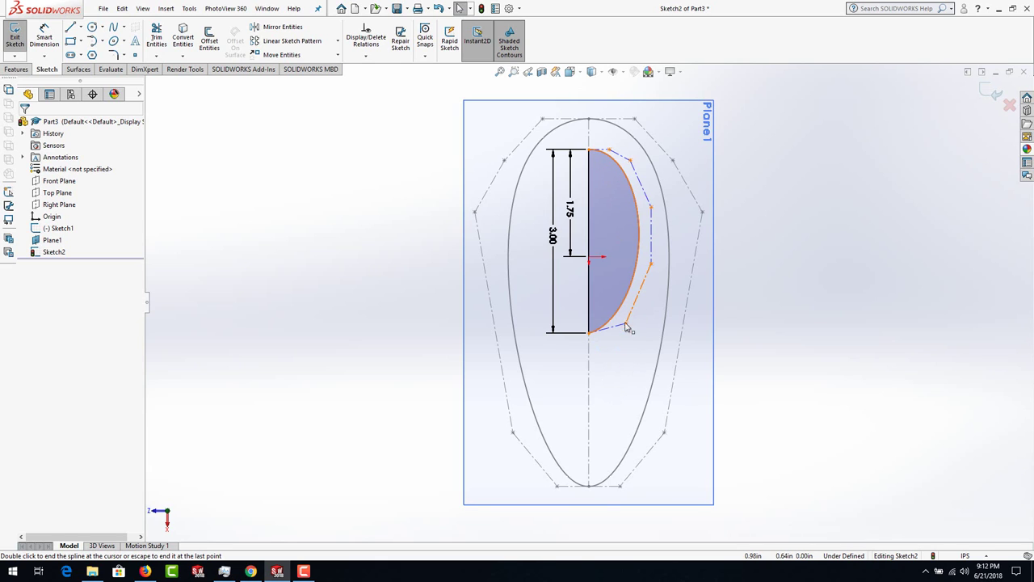
- Drag the spline's control vertices into a fuller, rounder bulge, then select the vertical line
{"action": "mouse_move", "coordinate": [626, 325]}
{"action": "left_mouse_down"}
{"action": "mouse_move", "coordinate": [643, 334]}
{"action": "mouse_move", "coordinate": [637, 323]}
{"action": "left_mouse_up"}
{"action": "mouse_move", "coordinate": [631, 161]}
{"action": "left_mouse_down"}
{"action": "mouse_move", "coordinate": [623, 152]}
{"action": "mouse_move", "coordinate": [644, 162]}
{"action": "left_mouse_up"}
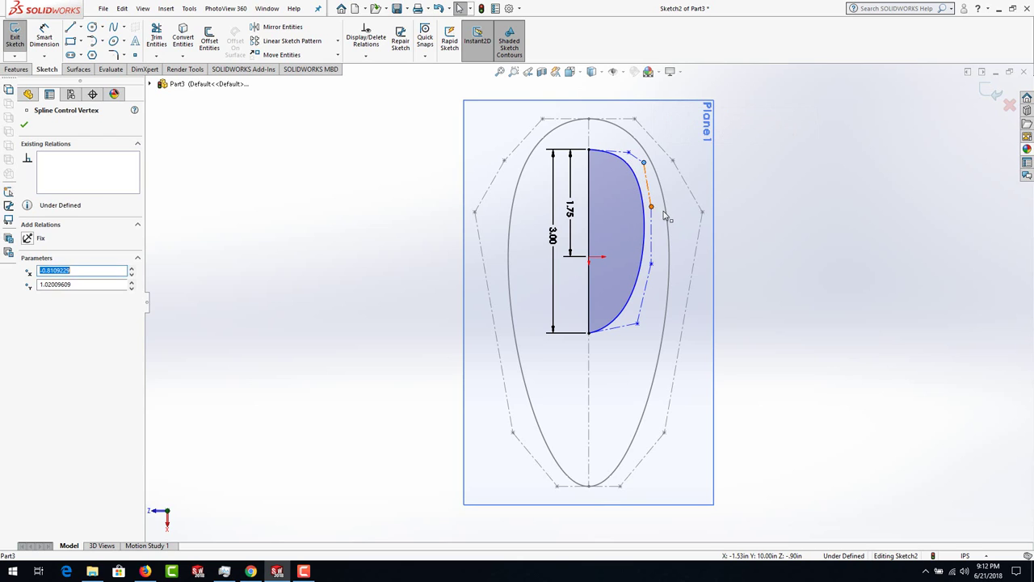
{"action": "left_click_drag", "start_coordinate": [657, 211], "coordinate": [659, 214]}
{"action": "left_click", "coordinate": [652, 264]}
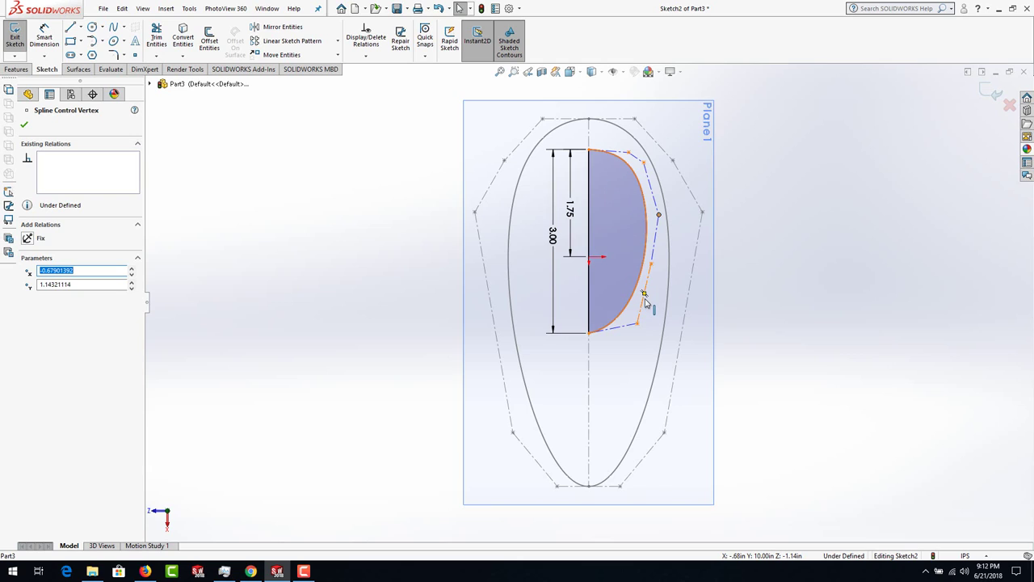
{"action": "left_click", "coordinate": [589, 209]}
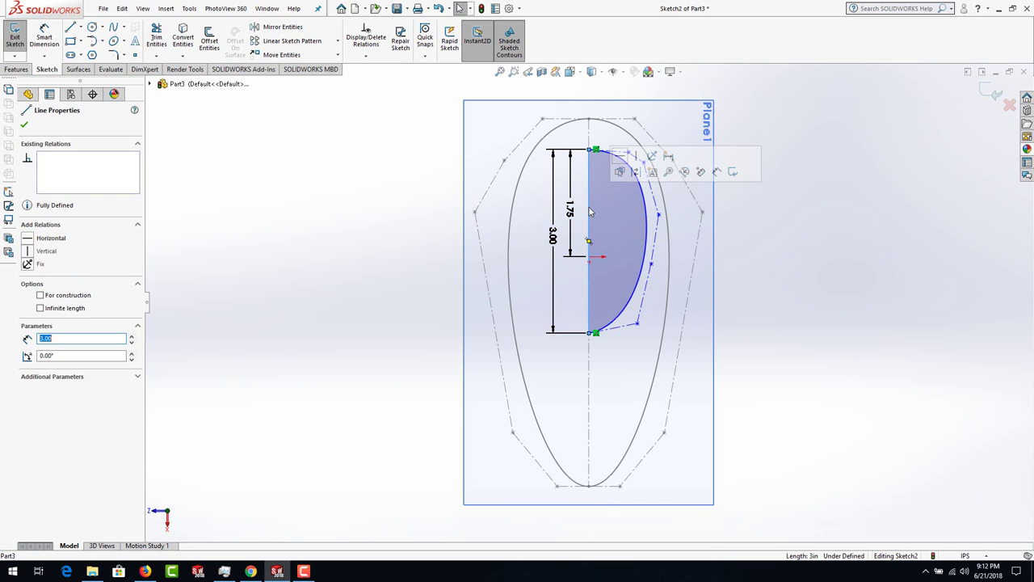
- Make the vertical line construction geometry and mirror the half profile across it
{"action": "left_click", "coordinate": [636, 172]}
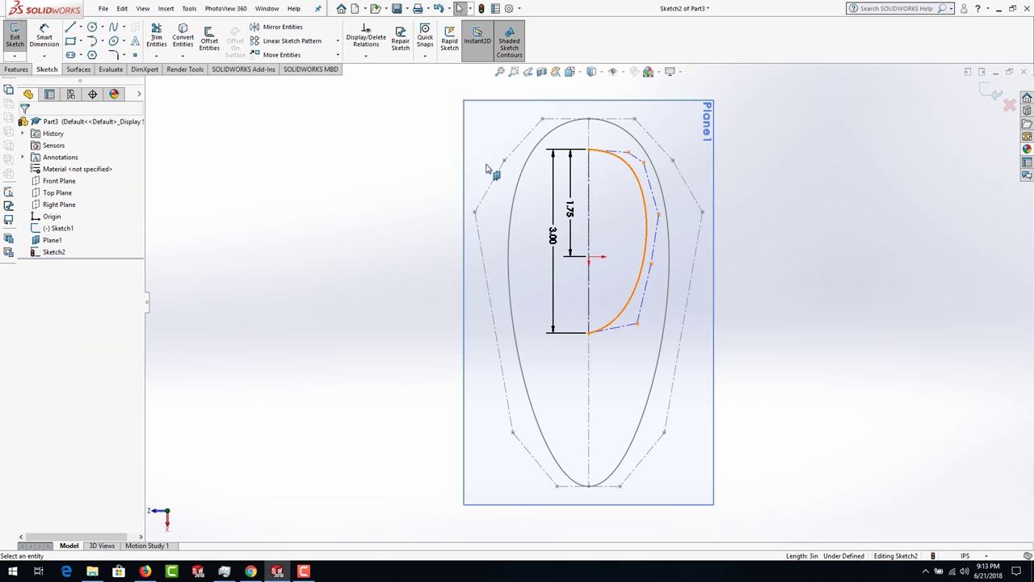
{"action": "left_click", "coordinate": [80, 27]}
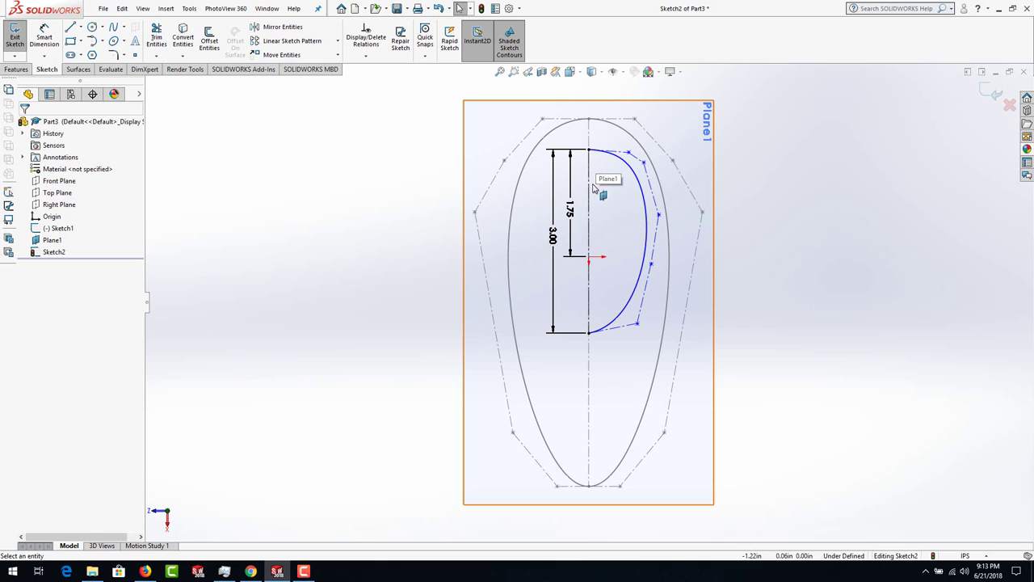
{"action": "left_click", "coordinate": [480, 110]}
{"action": "left_click_drag", "start_coordinate": [432, 85], "coordinate": [678, 378]}
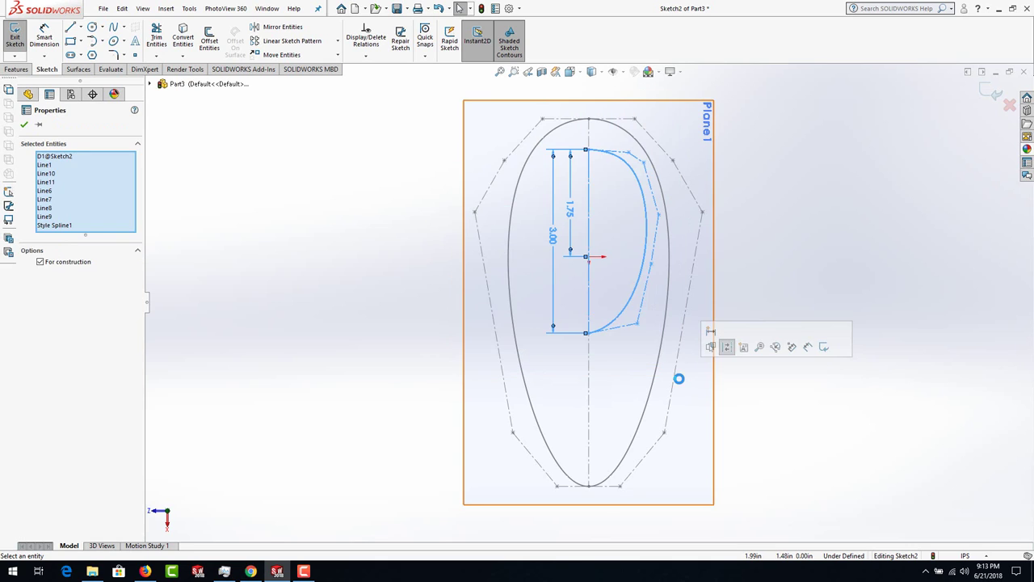
{"action": "left_click", "coordinate": [284, 29]}
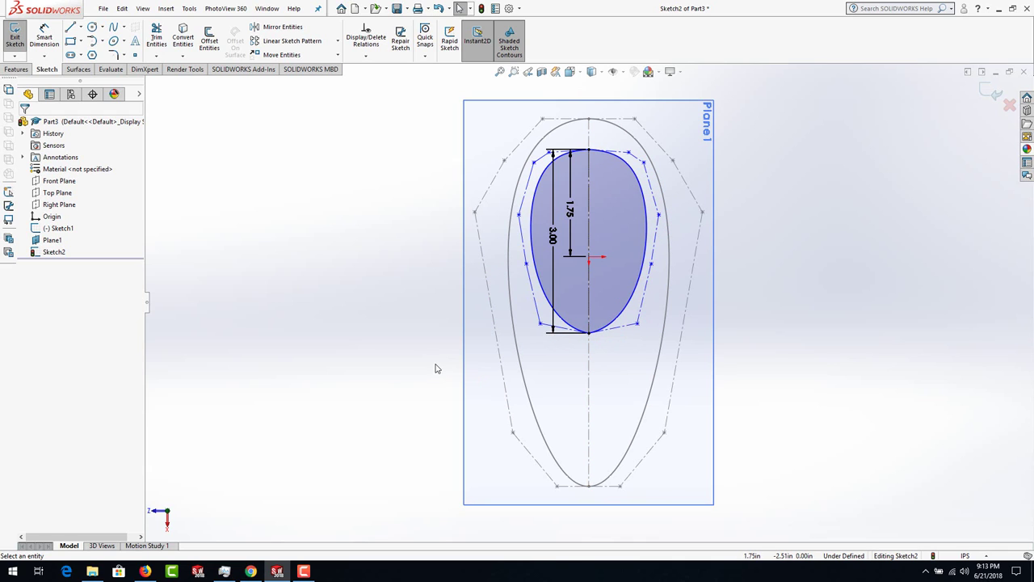
- Add a Tangent relation between the two spline halves at the top
{"action": "left_click", "coordinate": [620, 160]}
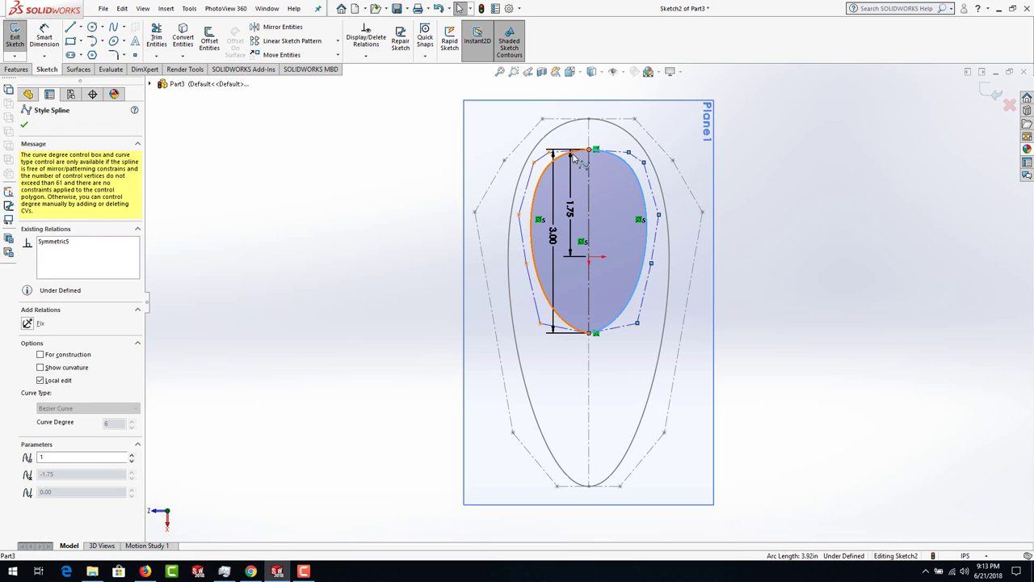
{"action": "left_click", "coordinate": [575, 160], "text": "ctrl"}
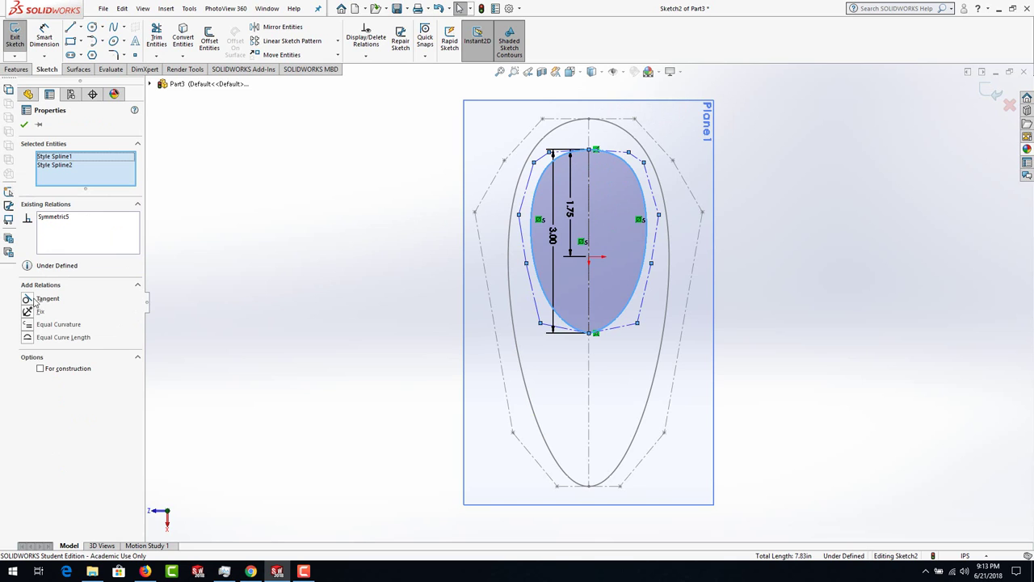
{"action": "left_click", "coordinate": [37, 299]}
- Exit the sketch with Ctrl+B and clear the selection
{"action": "left_click", "coordinate": [565, 324]}
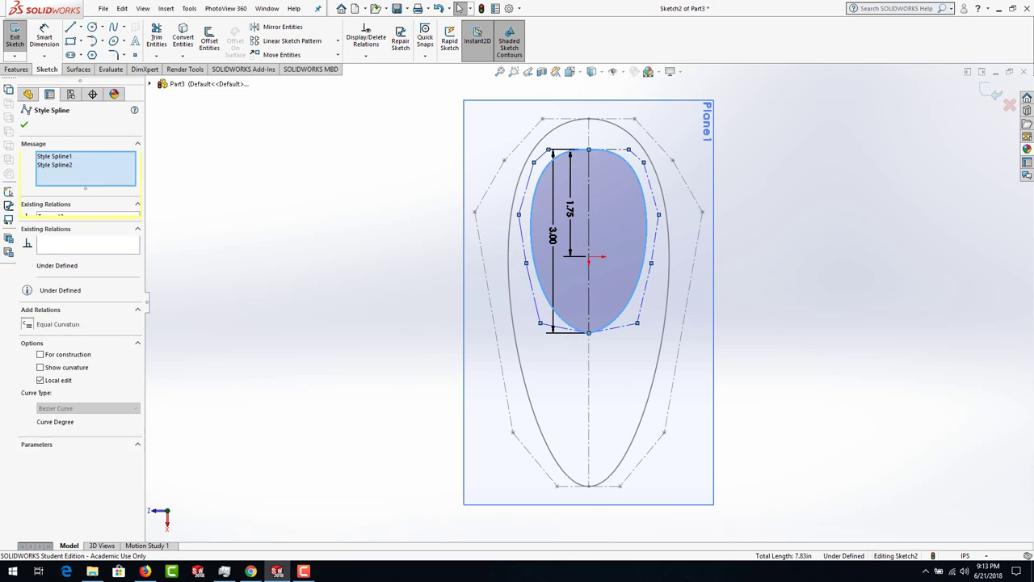
{"action": "left_click", "coordinate": [588, 332], "text": "ctrl"}
{"action": "key", "text": "ctrl+b"}
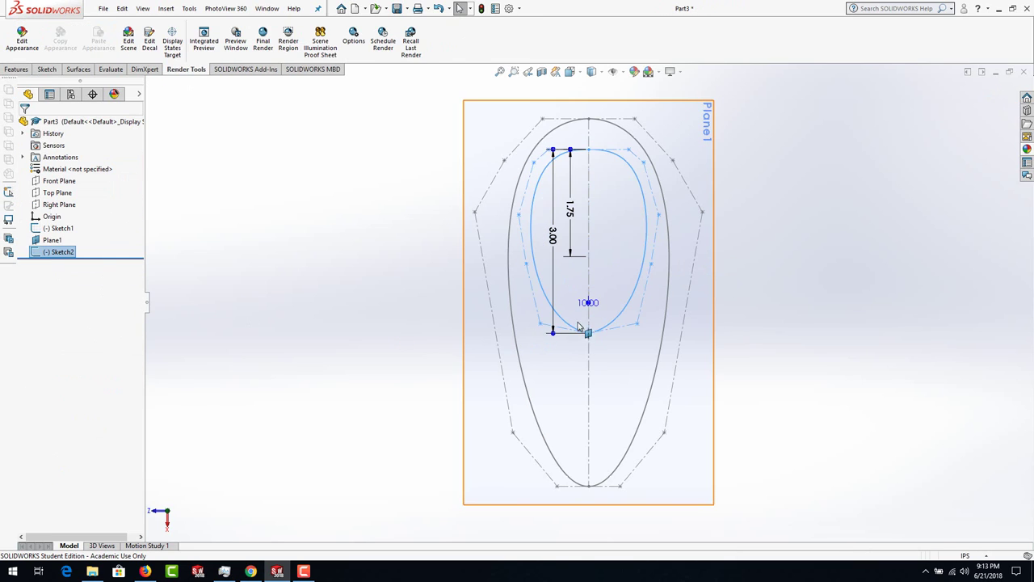
{"action": "left_click", "coordinate": [568, 322]}
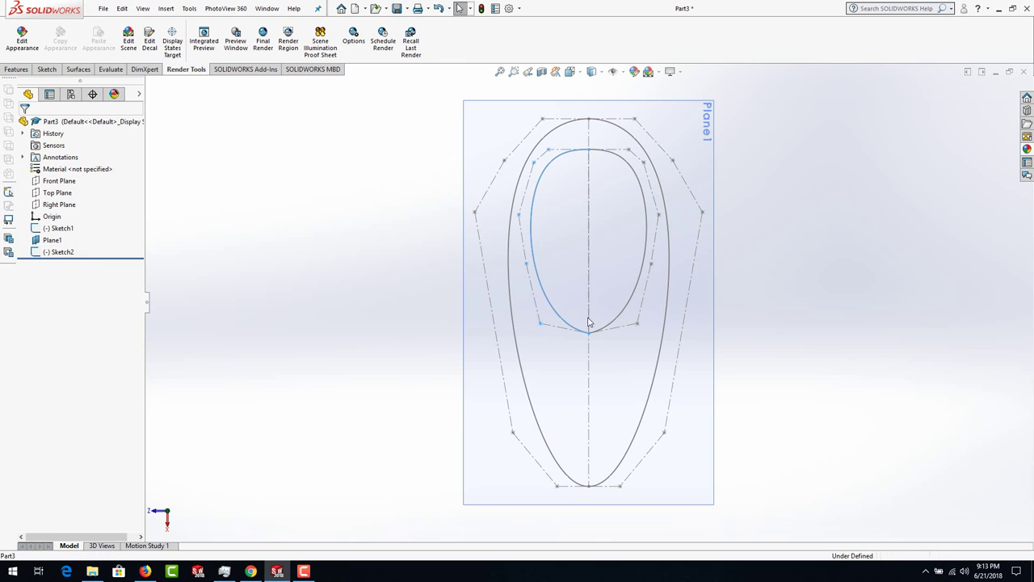
{"action": "left_click", "coordinate": [233, 288]}
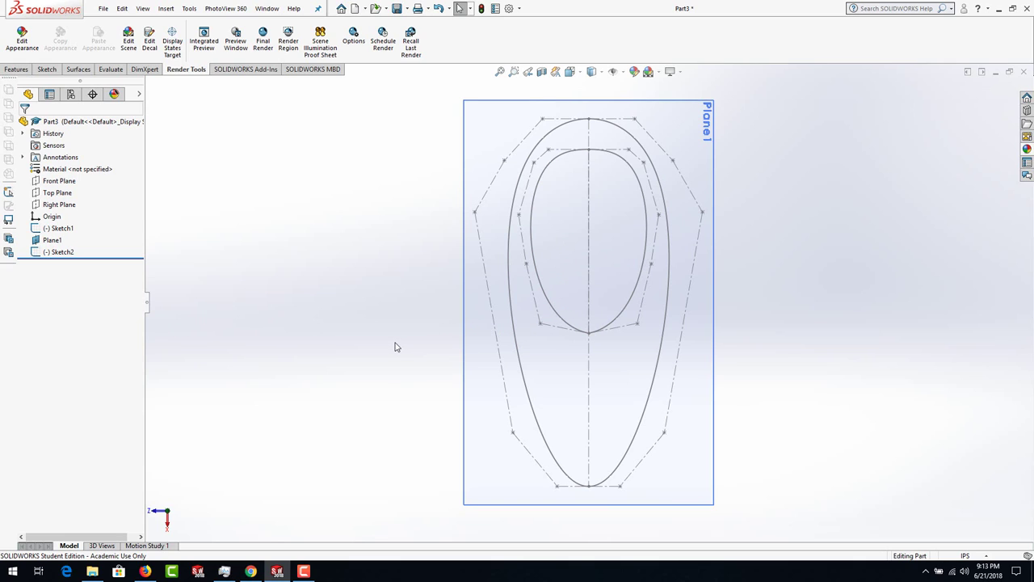
- Reopen Sketch2 and make the two spline halves tangent at the bottom point
{"action": "double_click", "coordinate": [555, 312]}
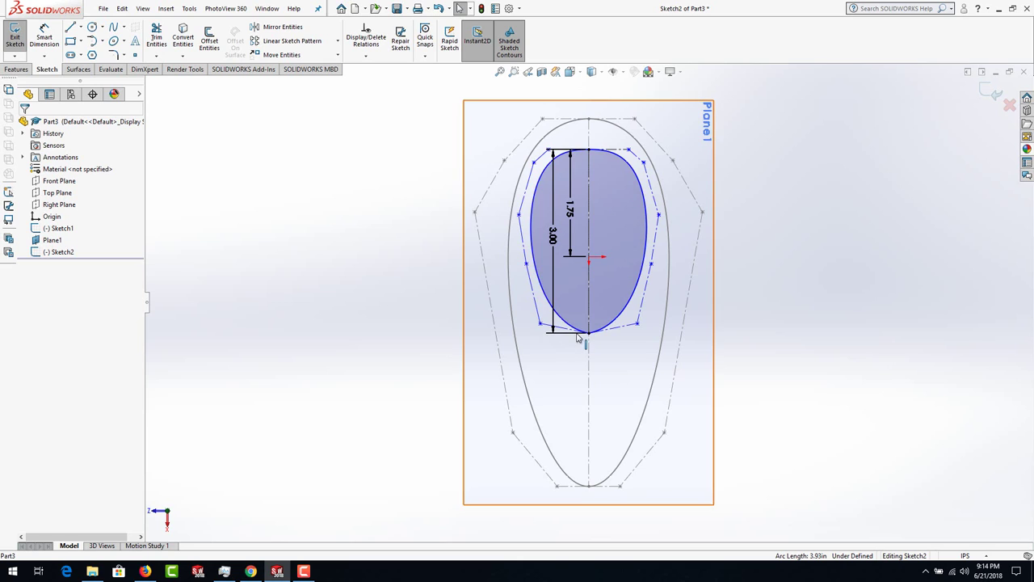
{"action": "left_click", "coordinate": [569, 325]}
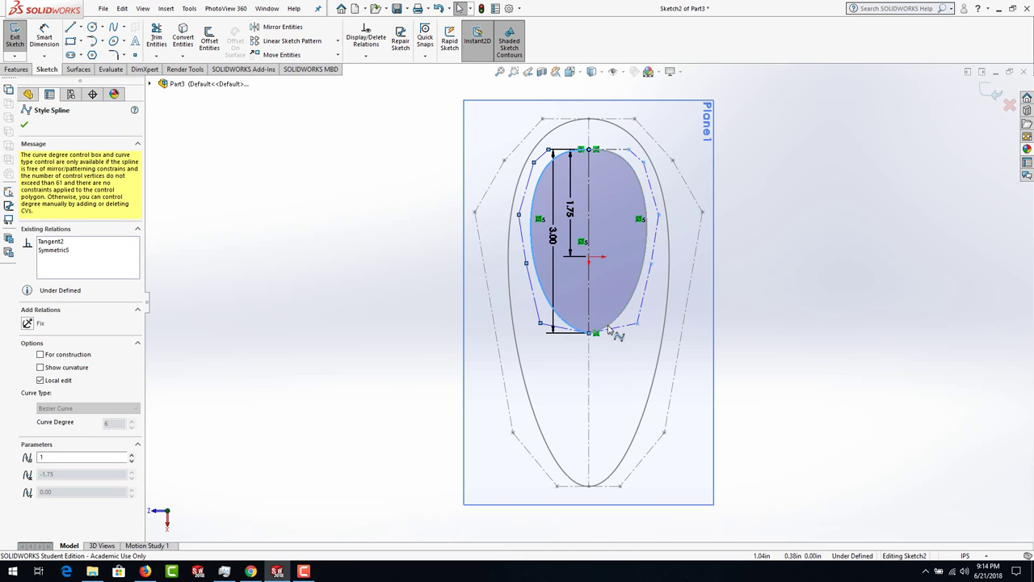
{"action": "left_click", "coordinate": [614, 326], "text": "ctrl"}
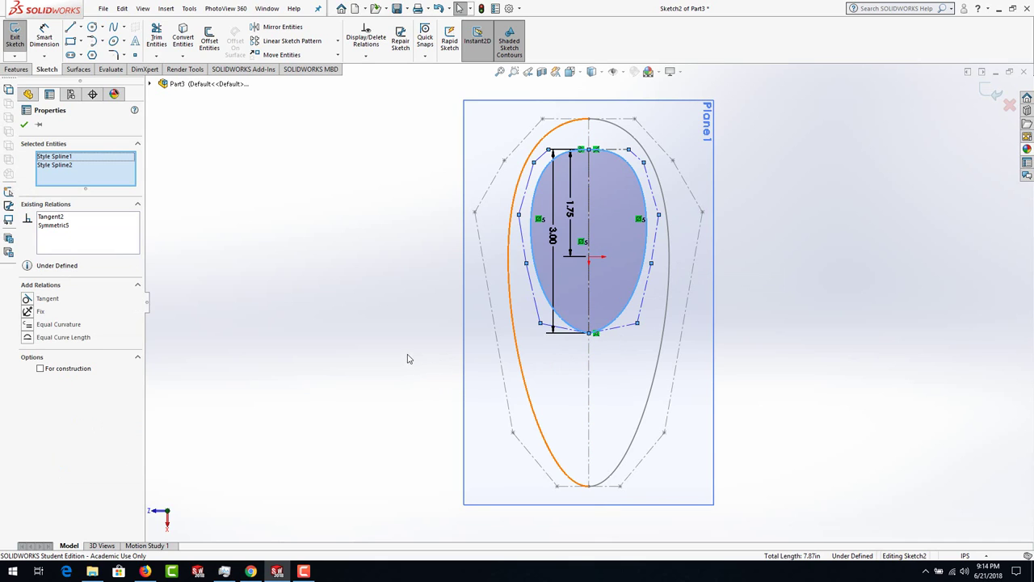
{"action": "left_click", "coordinate": [29, 299]}
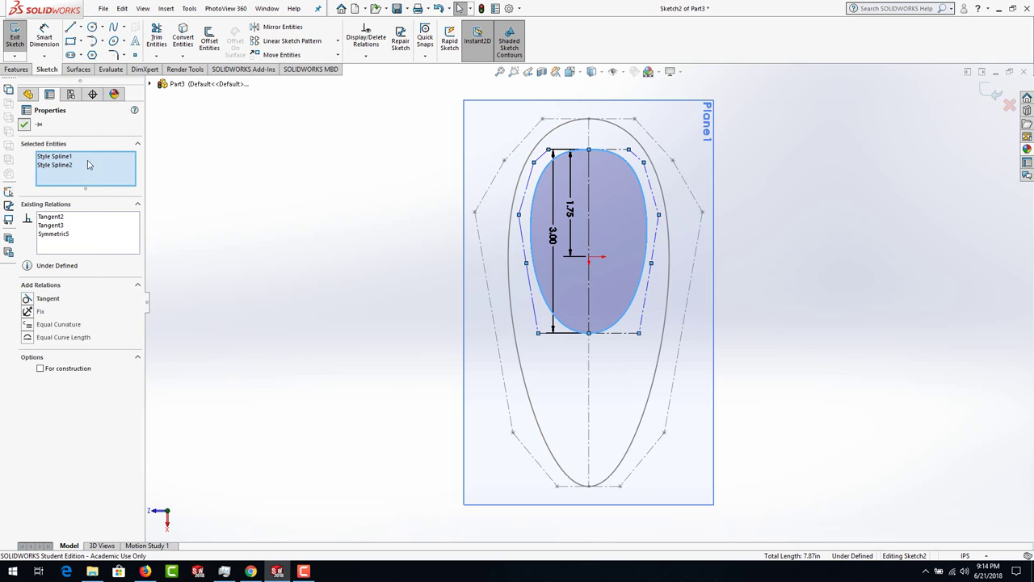
{"action": "left_click", "coordinate": [24, 125]}
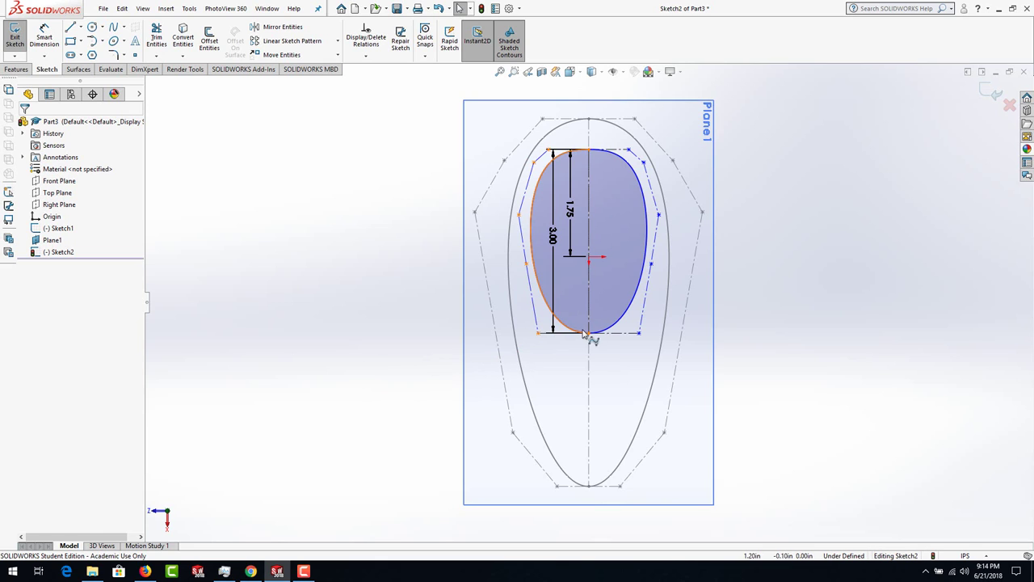
- Set the 3.00 height dimension to 3.5 in, after first trying 4 in
{"action": "double_click", "coordinate": [555, 240]}
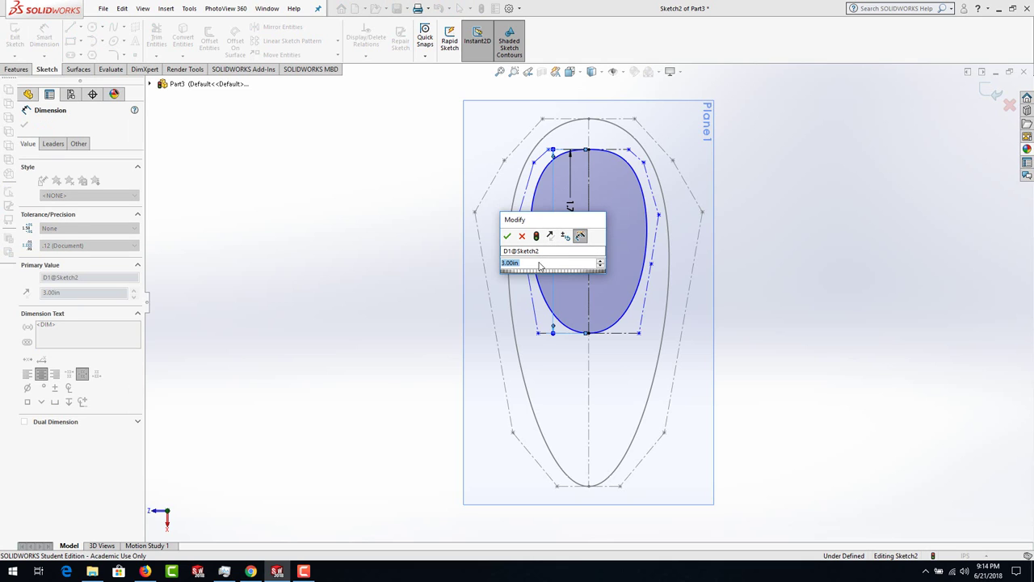
{"action": "type", "text": "4"}
{"action": "key", "text": "Return"}
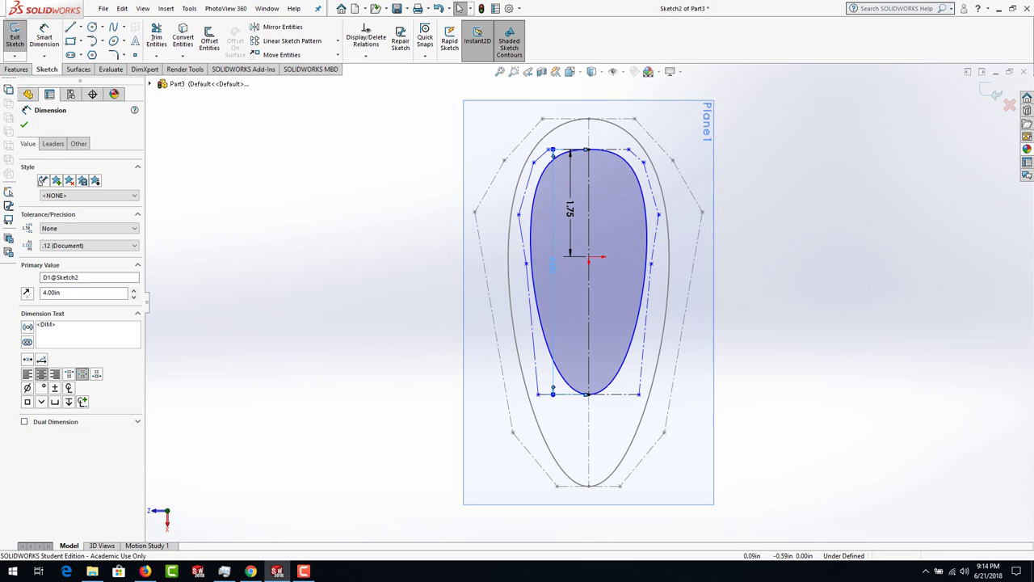
{"action": "double_click", "coordinate": [552, 265]}
{"action": "type", "text": "3"}
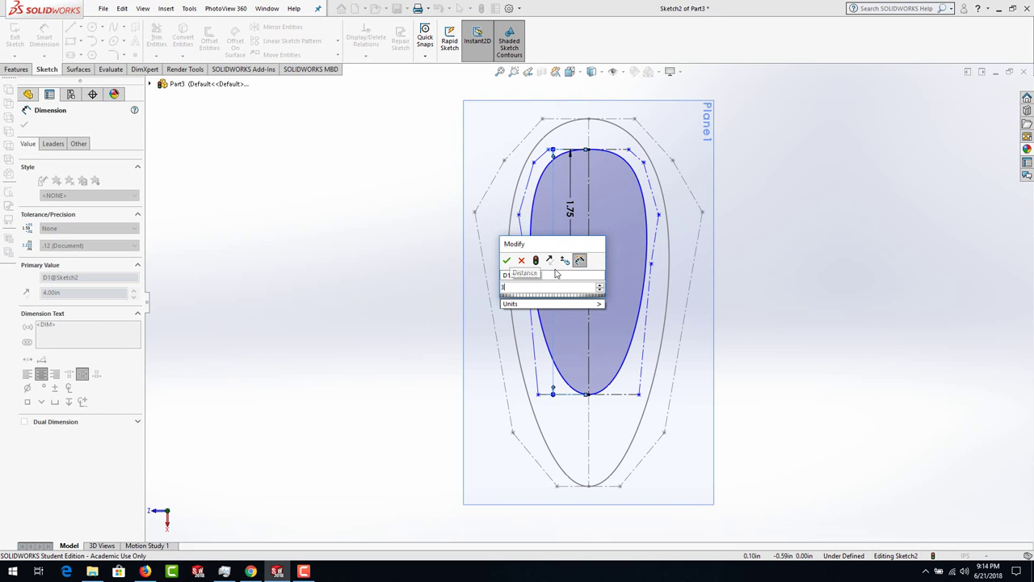
{"action": "type", "text": ".5"}
{"action": "key", "text": "Return"}
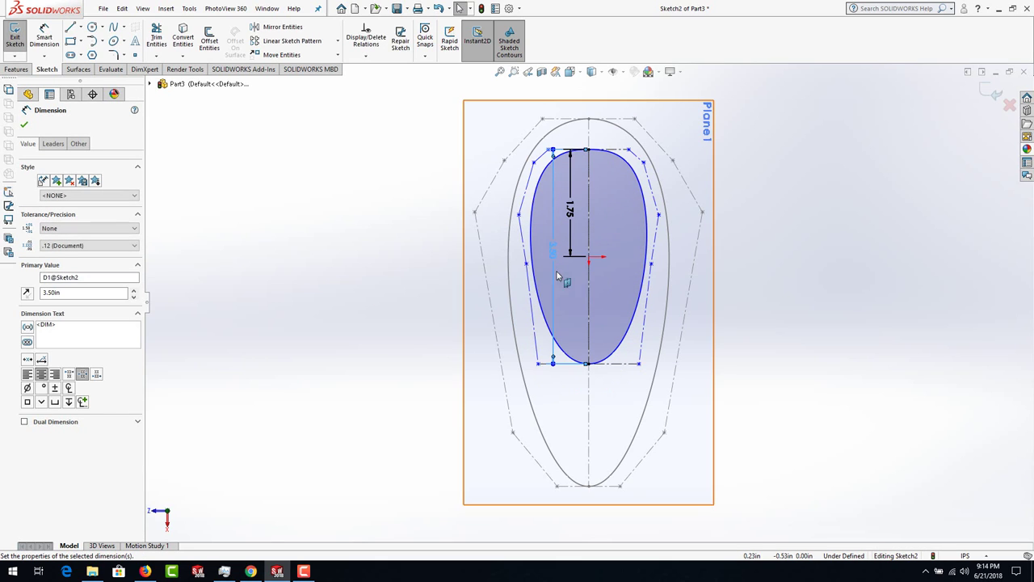
{"action": "key", "text": "Escape"}
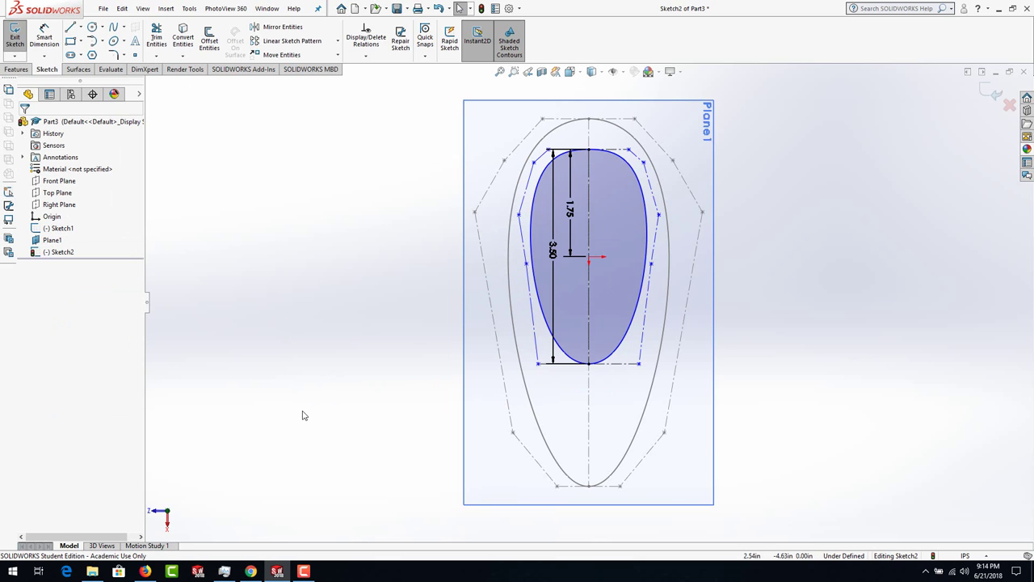
{"action": "middle_click_drag", "start_coordinate": [316, 405], "coordinate": [350, 356]}
- Rebuild to exit Sketch2, hide Plane1, and view both ovals edge-on
{"action": "mouse_move", "coordinate": [371, 436]}
{"action": "middle_mouse_down"}
{"action": "mouse_move", "coordinate": [315, 390]}
{"action": "mouse_move", "coordinate": [318, 404]}
{"action": "mouse_move", "coordinate": [332, 372]}
{"action": "middle_mouse_up"}
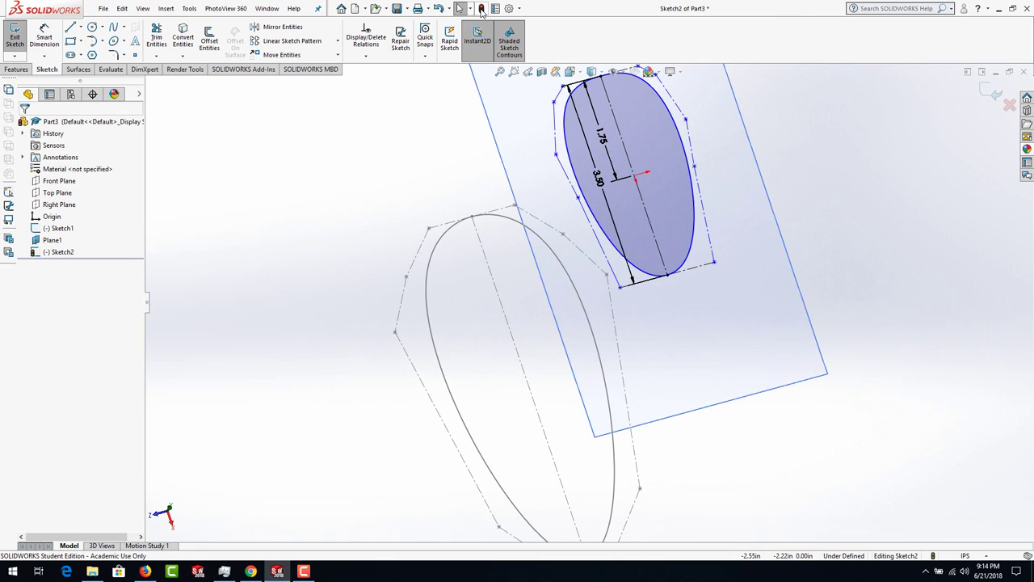
{"action": "left_click", "coordinate": [482, 10]}
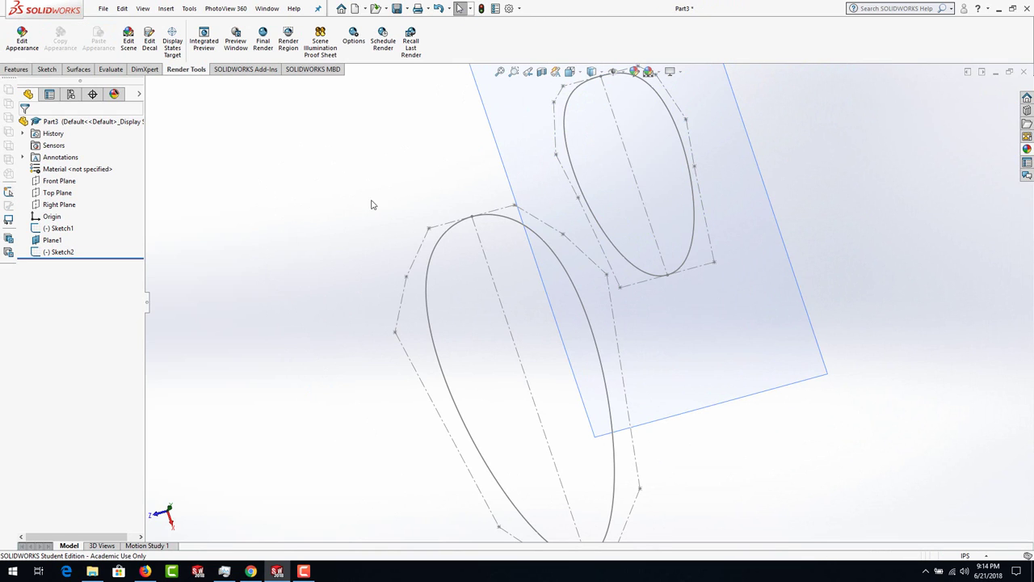
{"action": "middle_click_drag", "start_coordinate": [394, 368], "coordinate": [411, 351]}
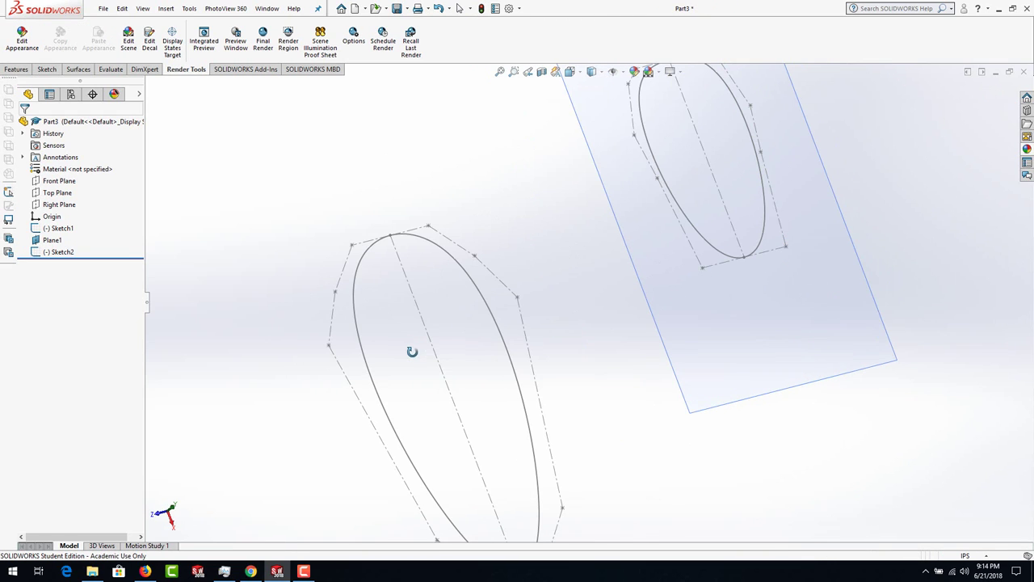
{"action": "left_click", "coordinate": [750, 404]}
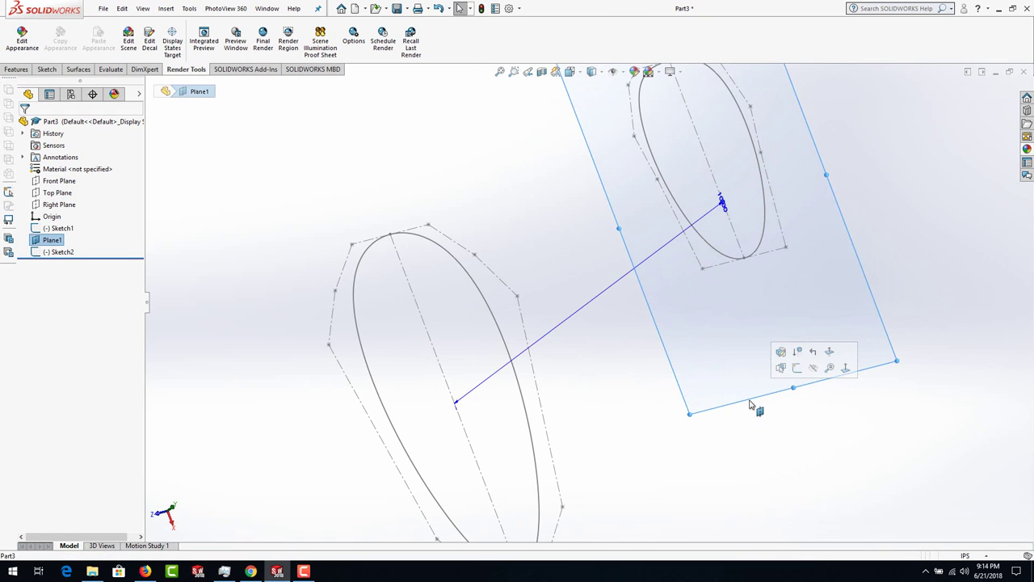
{"action": "left_click", "coordinate": [815, 370]}
{"action": "mouse_move", "coordinate": [672, 437]}
{"action": "middle_mouse_down"}
{"action": "mouse_move", "coordinate": [665, 372]}
{"action": "mouse_move", "coordinate": [730, 286]}
{"action": "mouse_move", "coordinate": [716, 305]}
{"action": "mouse_move", "coordinate": [722, 217]}
{"action": "mouse_move", "coordinate": [387, 278]}
{"action": "middle_mouse_up"}
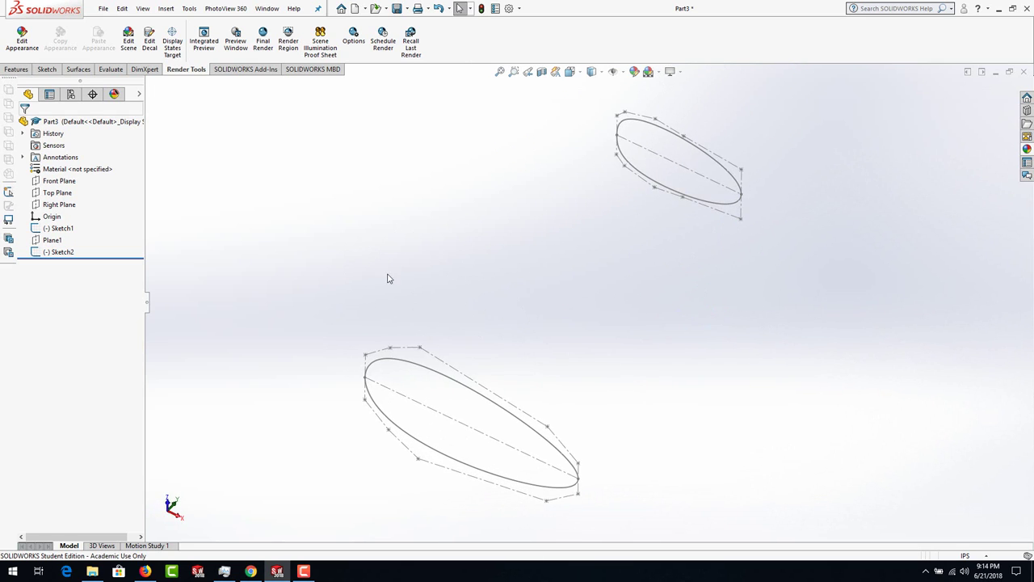
- Open a new sketch on the Front Plane in a standard view, showing both ellipses
{"action": "left_click", "coordinate": [58, 181]}
{"action": "left_click", "coordinate": [61, 166]}
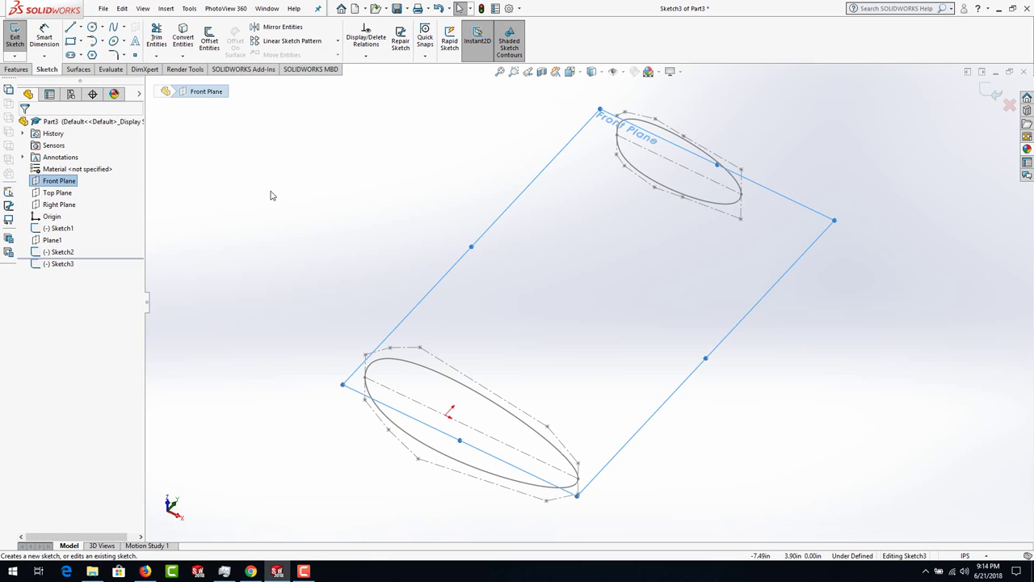
{"action": "key", "text": "space"}
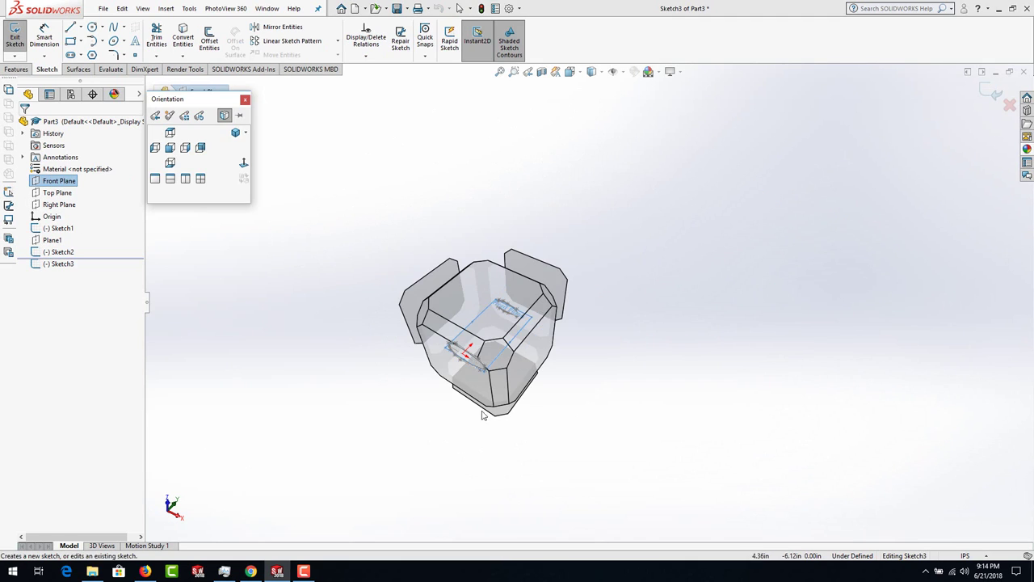
{"action": "left_click", "coordinate": [497, 351]}
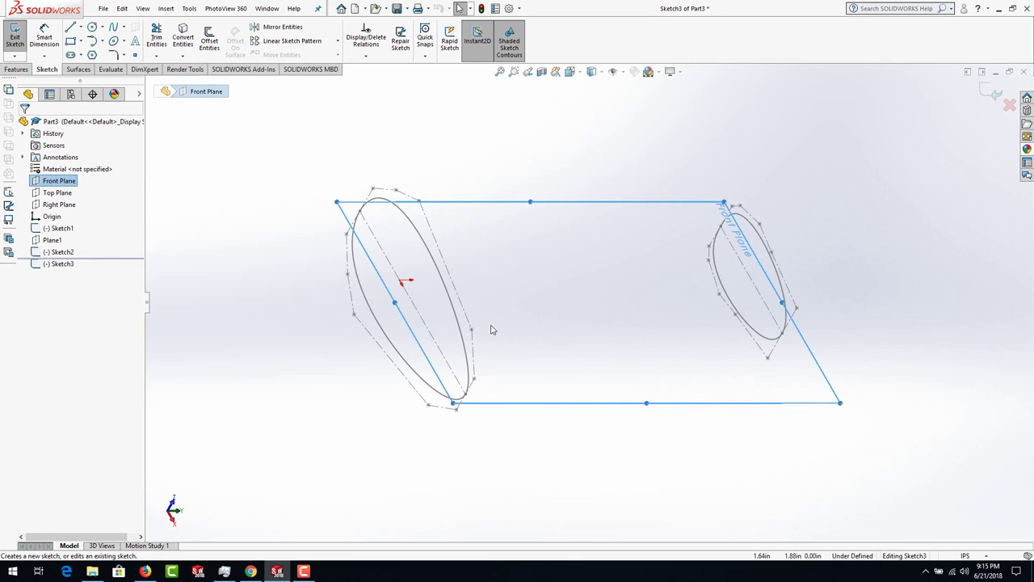
{"action": "mouse_move", "coordinate": [498, 333]}
{"action": "middle_mouse_down"}
{"action": "mouse_move", "coordinate": [476, 393]}
{"action": "mouse_move", "coordinate": [469, 356]}
{"action": "mouse_move", "coordinate": [485, 335]}
{"action": "middle_mouse_up"}
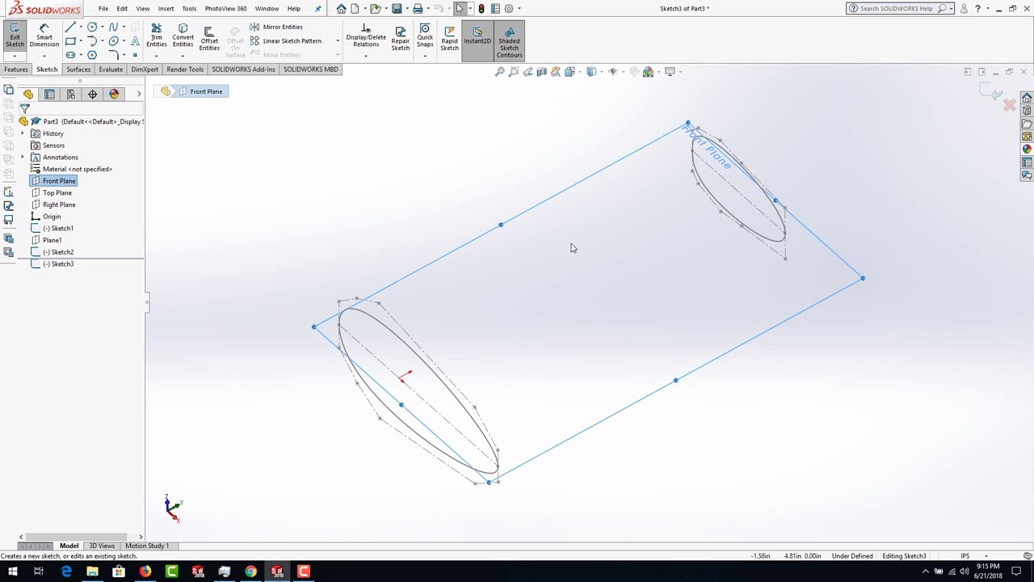
{"action": "left_click", "coordinate": [476, 223]}
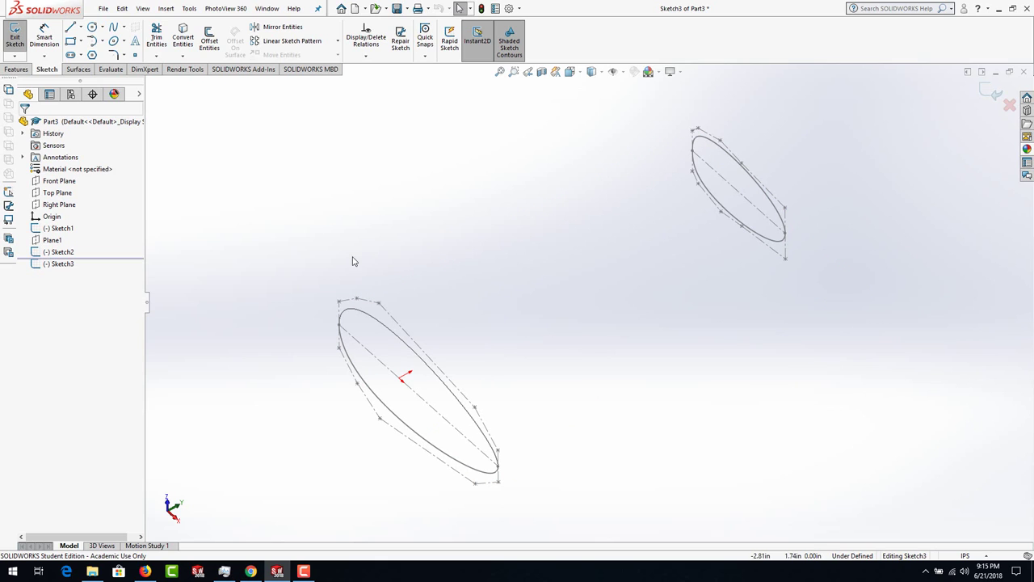
- Draw the upper spline from the lower ellipse's end through a midpoint to the upper ellipse's end
{"action": "left_click", "coordinate": [123, 29]}
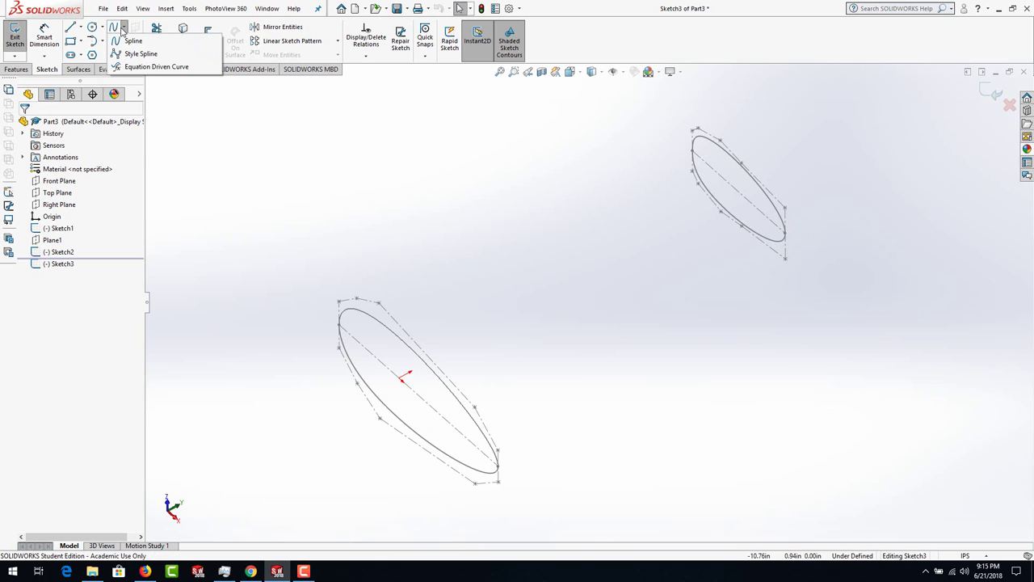
{"action": "left_click", "coordinate": [122, 30]}
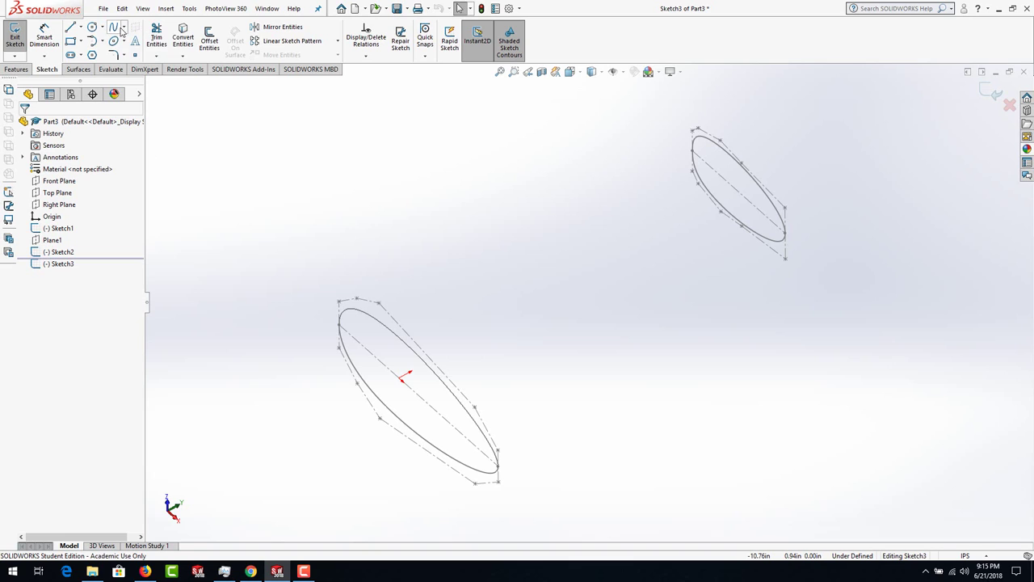
{"action": "left_click", "coordinate": [116, 32]}
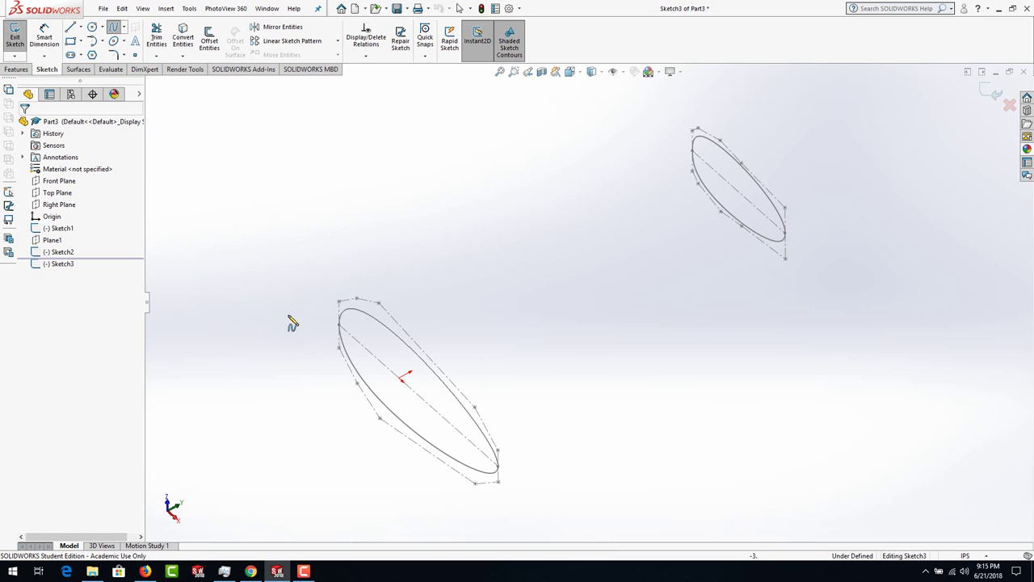
{"action": "left_click", "coordinate": [339, 326]}
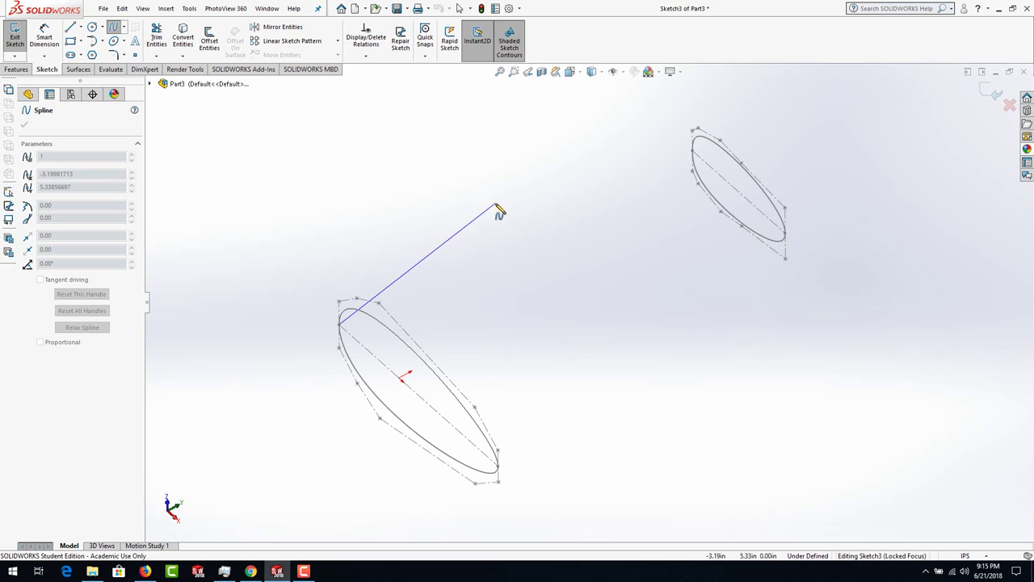
{"action": "left_click", "coordinate": [497, 198]}
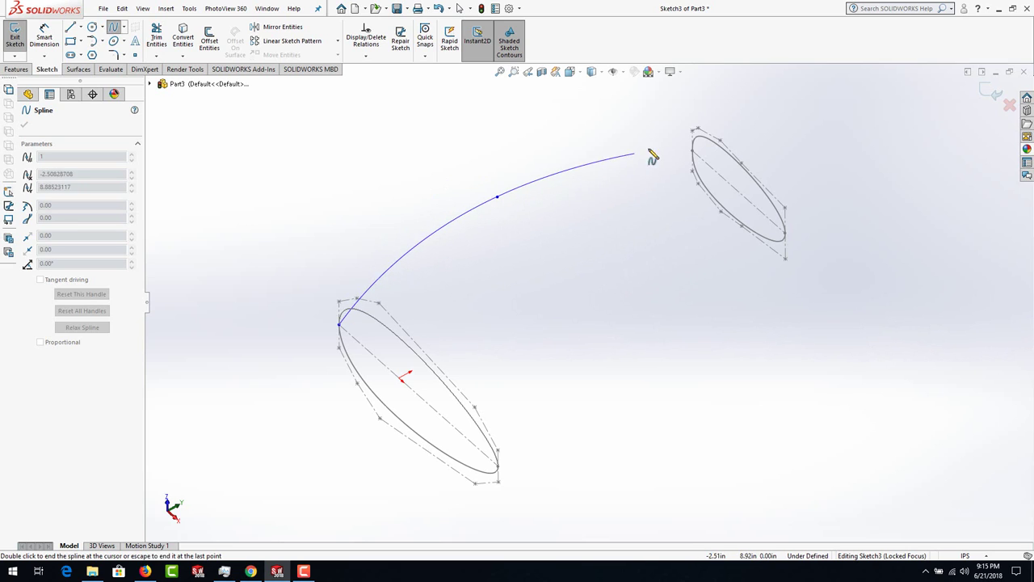
{"action": "left_click", "coordinate": [694, 152]}
{"action": "key", "text": "Escape"}
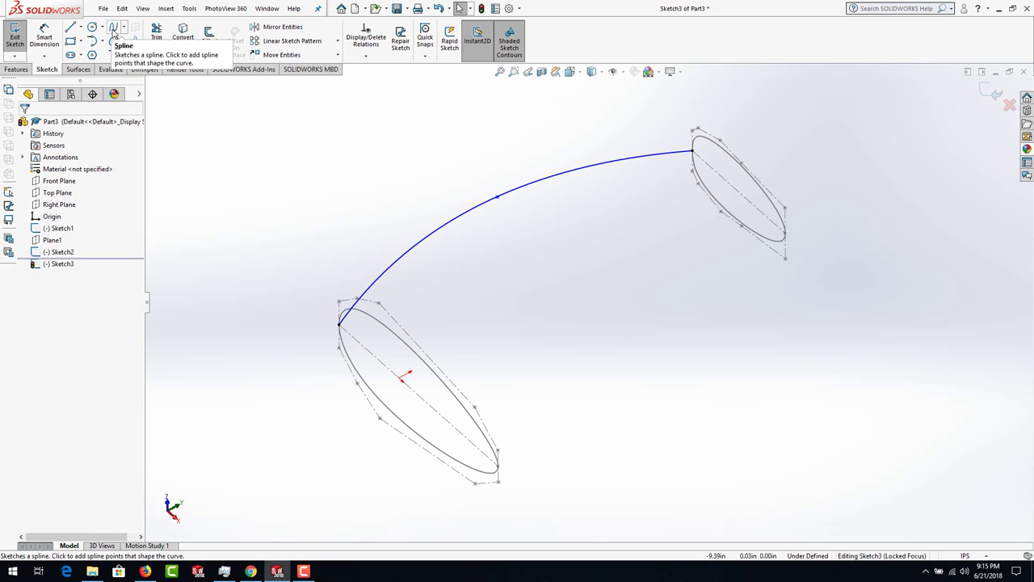
- Draw the lower spline linking the ellipses' other ends through a middle point
{"action": "left_click", "coordinate": [114, 28]}
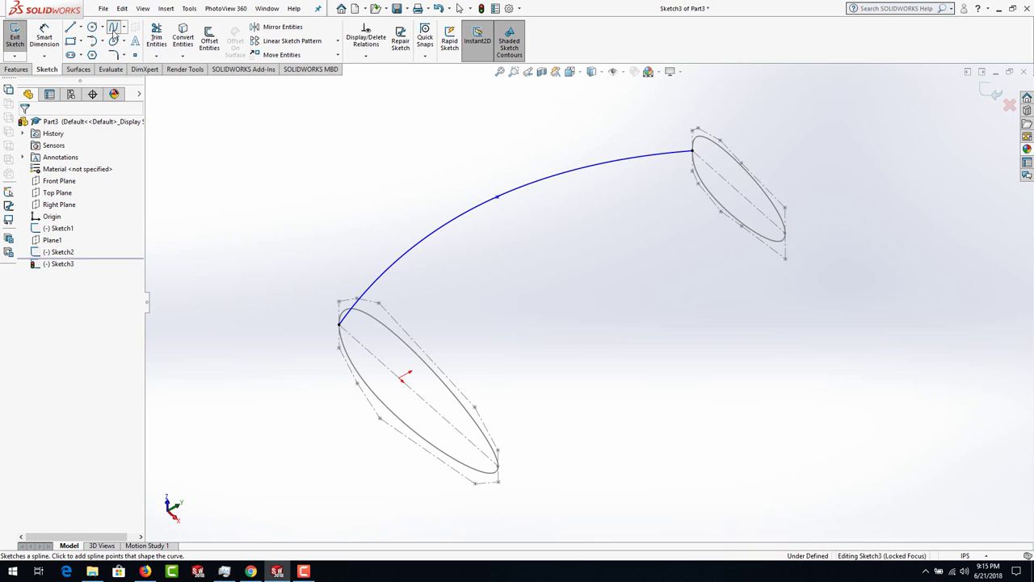
{"action": "left_click", "coordinate": [497, 468]}
{"action": "left_click", "coordinate": [648, 379]}
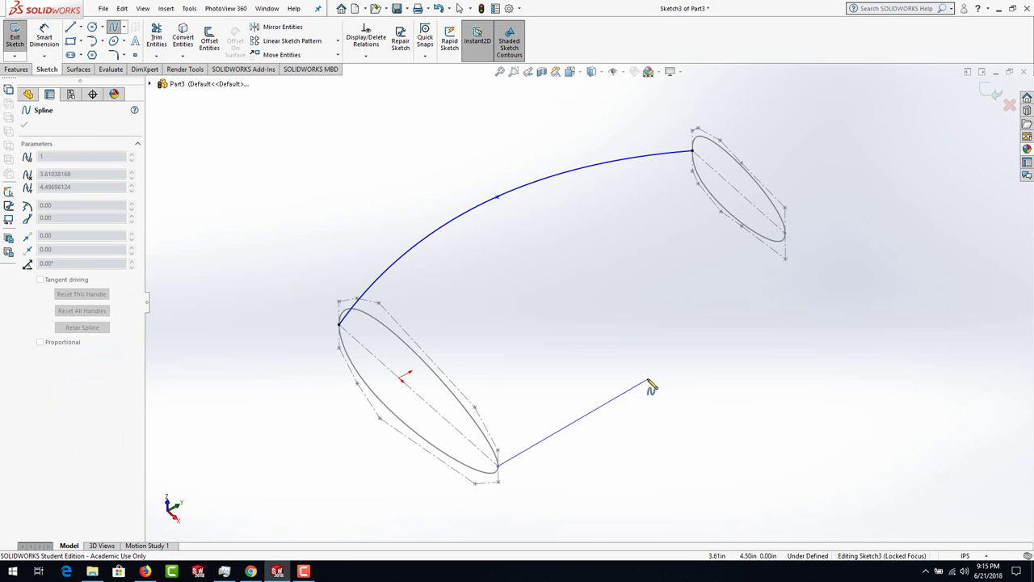
{"action": "double_click", "coordinate": [785, 235]}
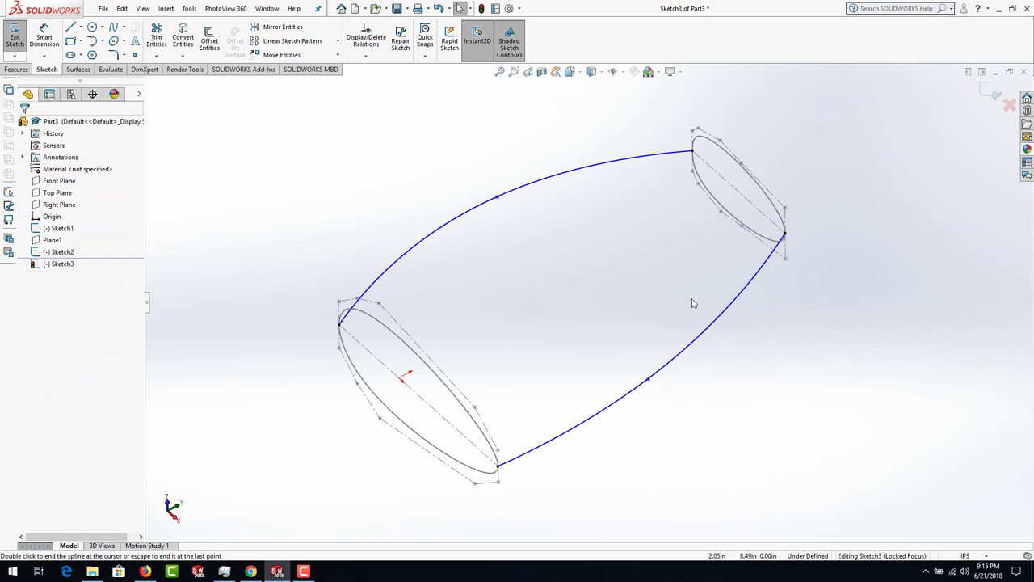
{"action": "key", "text": "space"}
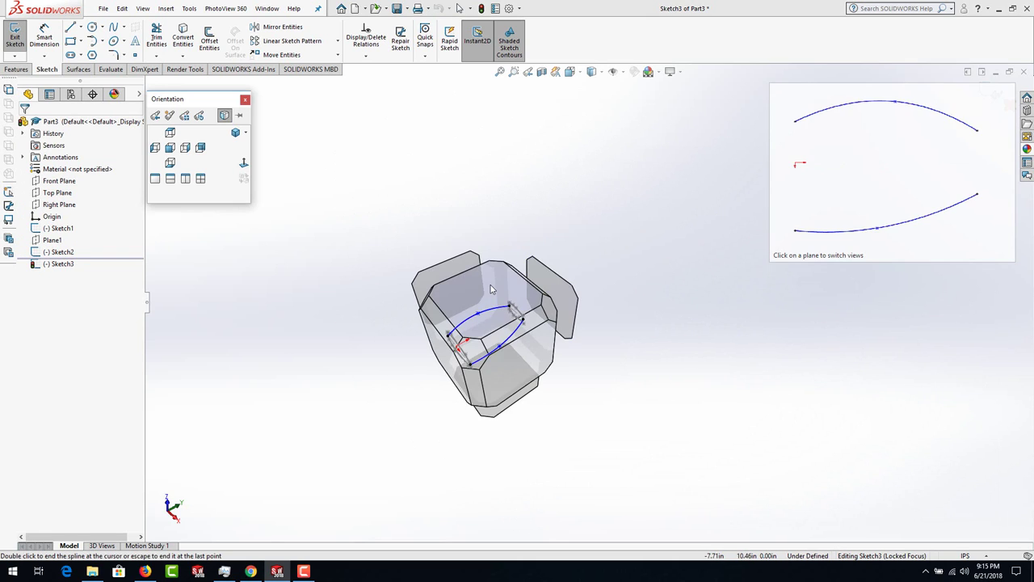
- Switch to Front view and drag both guide splines' midpoints outward
{"action": "left_click", "coordinate": [491, 289]}
{"action": "key", "text": "space"}
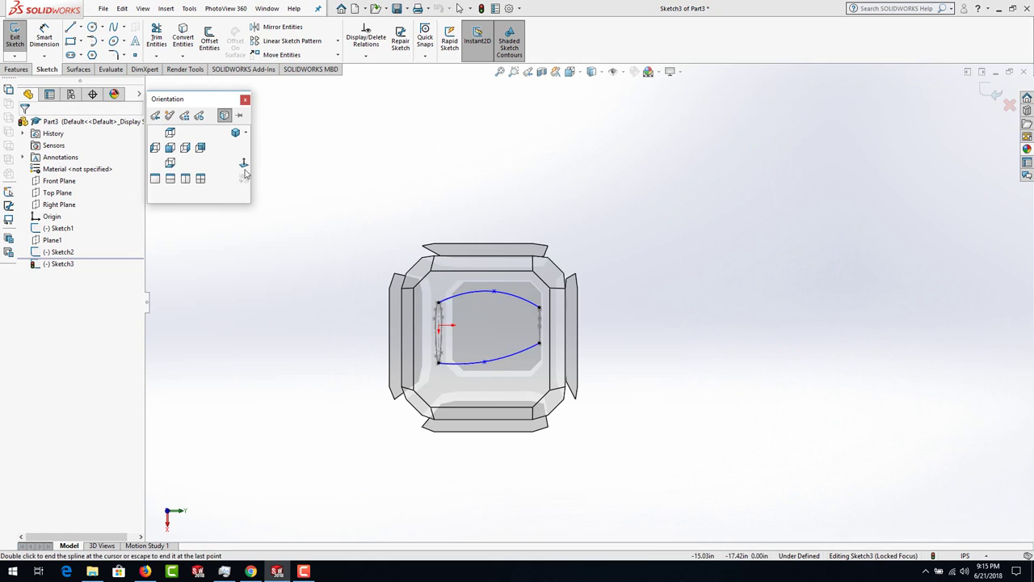
{"action": "left_click", "coordinate": [170, 148]}
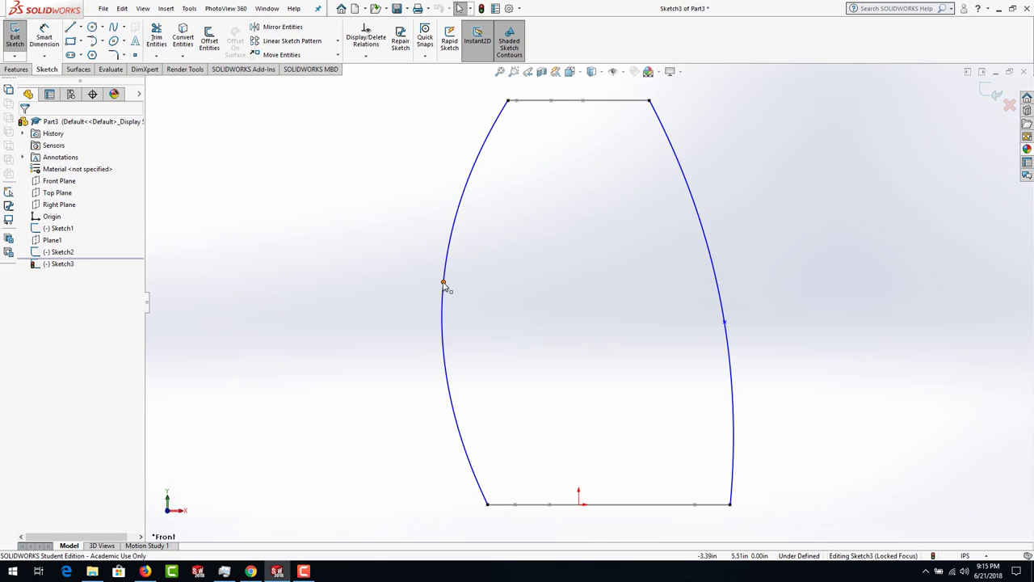
{"action": "left_click_drag", "start_coordinate": [443, 283], "coordinate": [473, 283]}
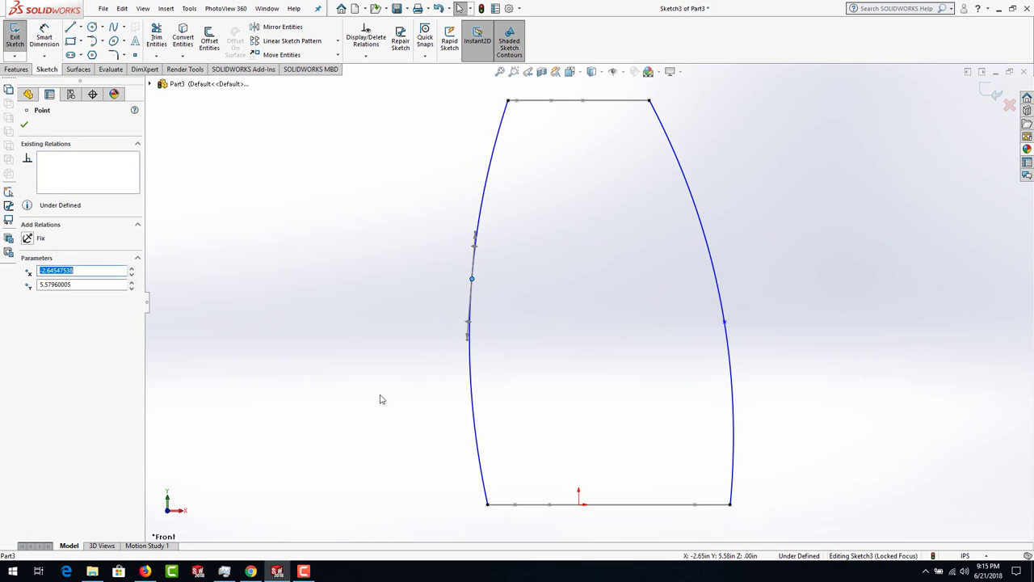
{"action": "left_click", "coordinate": [651, 322]}
{"action": "left_click_drag", "start_coordinate": [725, 324], "coordinate": [736, 330]}
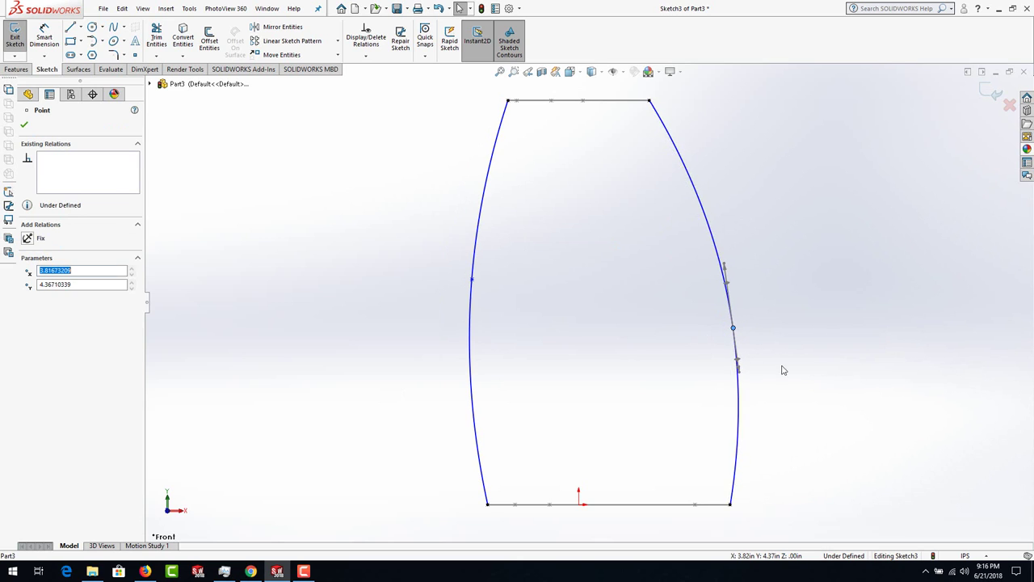
{"action": "left_click", "coordinate": [792, 397]}
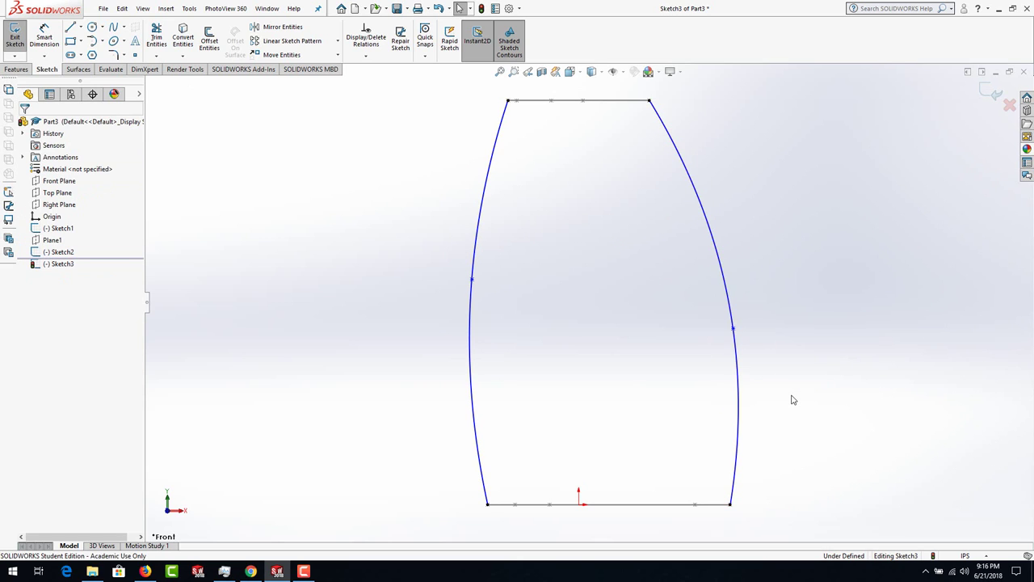
- Insert a spline point on the right spline's upper part, drag it, then undo the move
{"action": "right_click", "coordinate": [707, 230]}
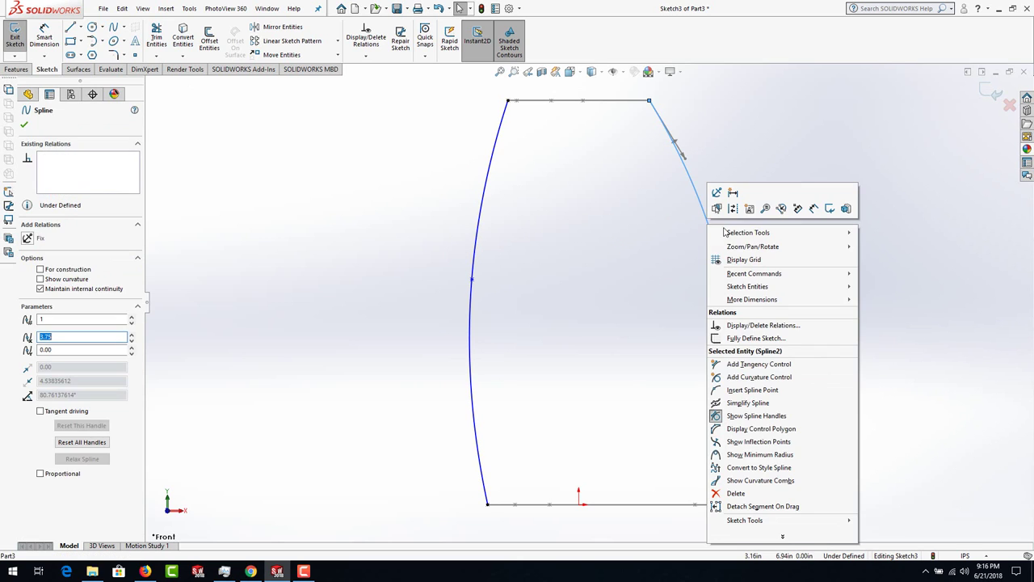
{"action": "left_click", "coordinate": [735, 389]}
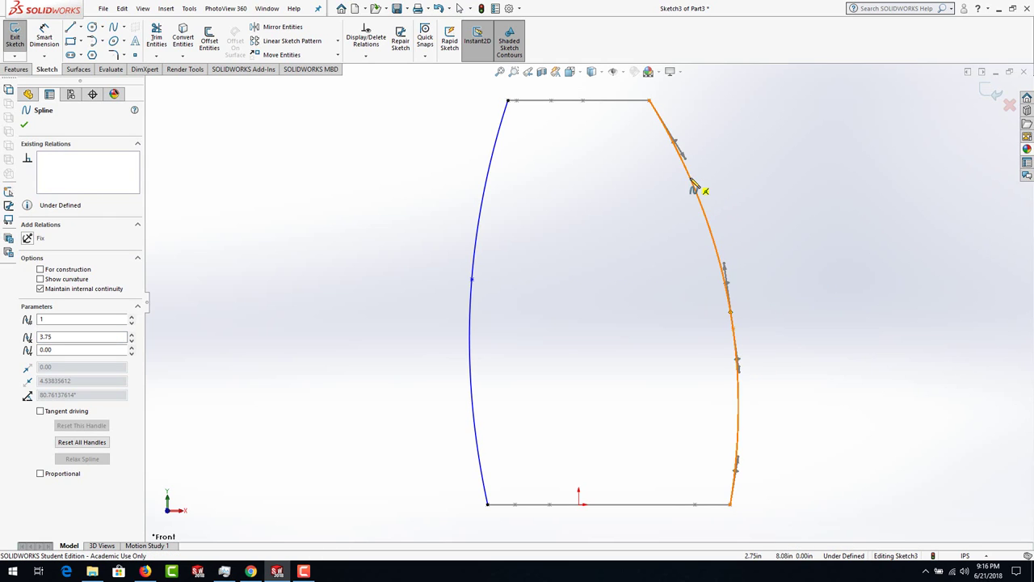
{"action": "left_click", "coordinate": [690, 177]}
{"action": "key", "text": "Escape"}
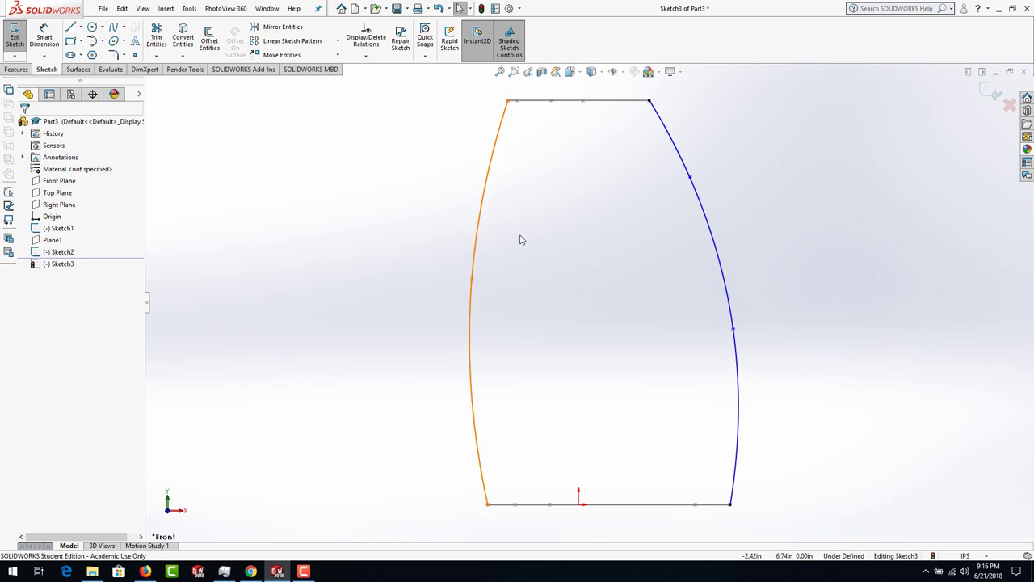
{"action": "left_click_drag", "start_coordinate": [689, 177], "coordinate": [675, 190]}
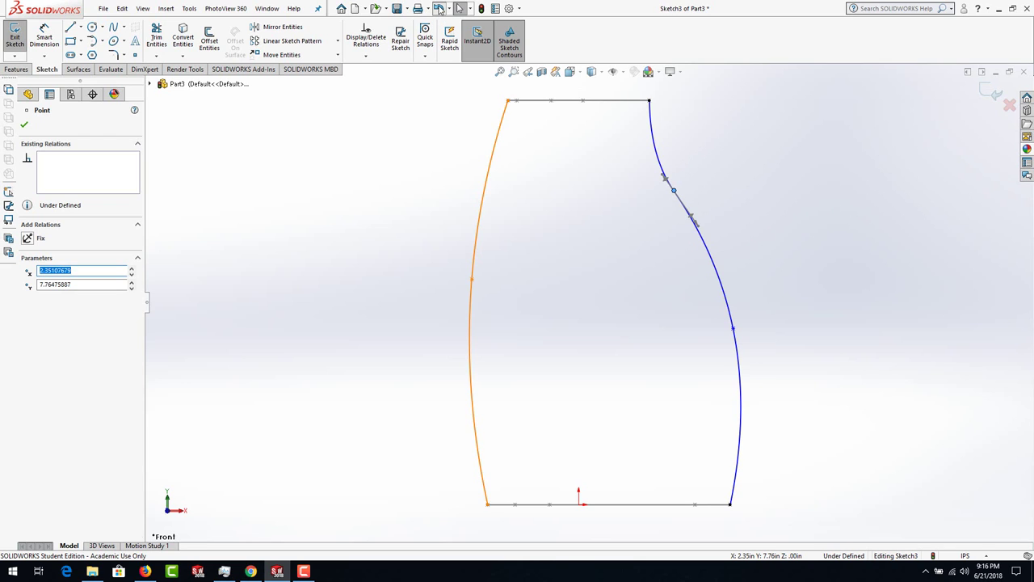
{"action": "left_click", "coordinate": [439, 8]}
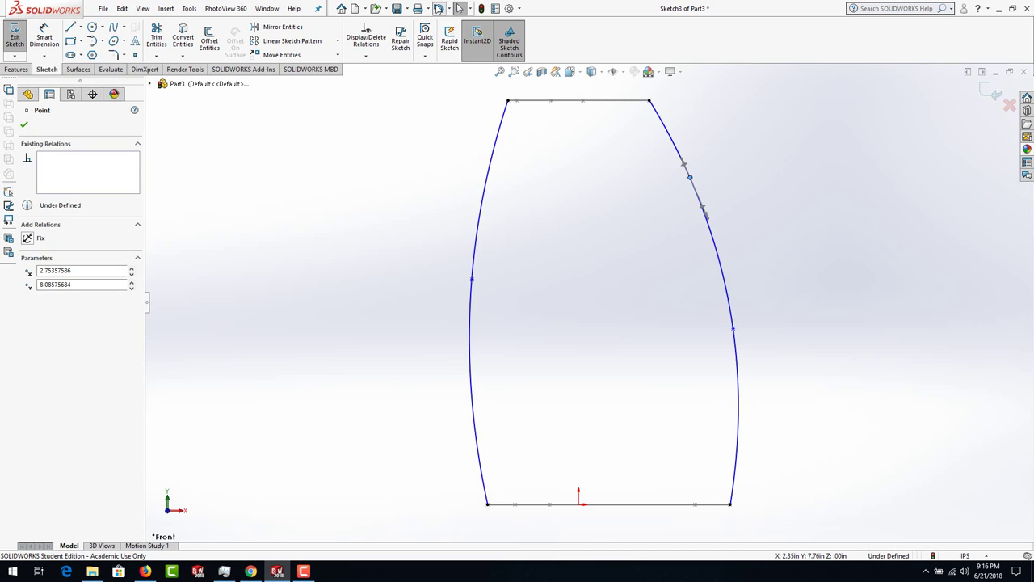
{"action": "left_click", "coordinate": [573, 247]}
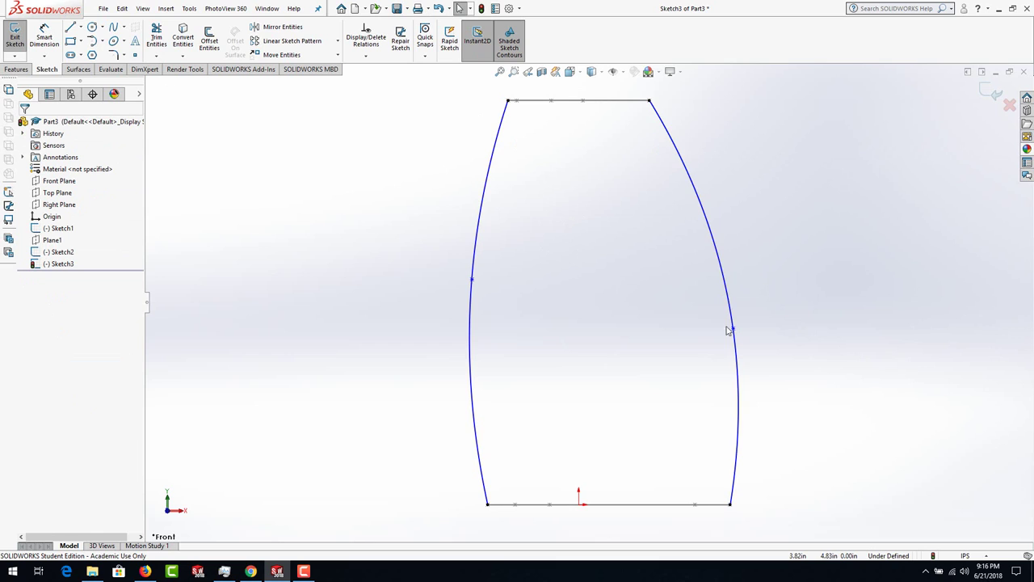
{"action": "left_click", "coordinate": [481, 9]}
{"action": "mouse_move", "coordinate": [519, 288]}
{"action": "middle_mouse_down"}
{"action": "mouse_move", "coordinate": [538, 234]}
{"action": "mouse_move", "coordinate": [429, 270]}
{"action": "mouse_move", "coordinate": [506, 282]}
{"action": "mouse_move", "coordinate": [522, 250]}
{"action": "middle_mouse_up"}
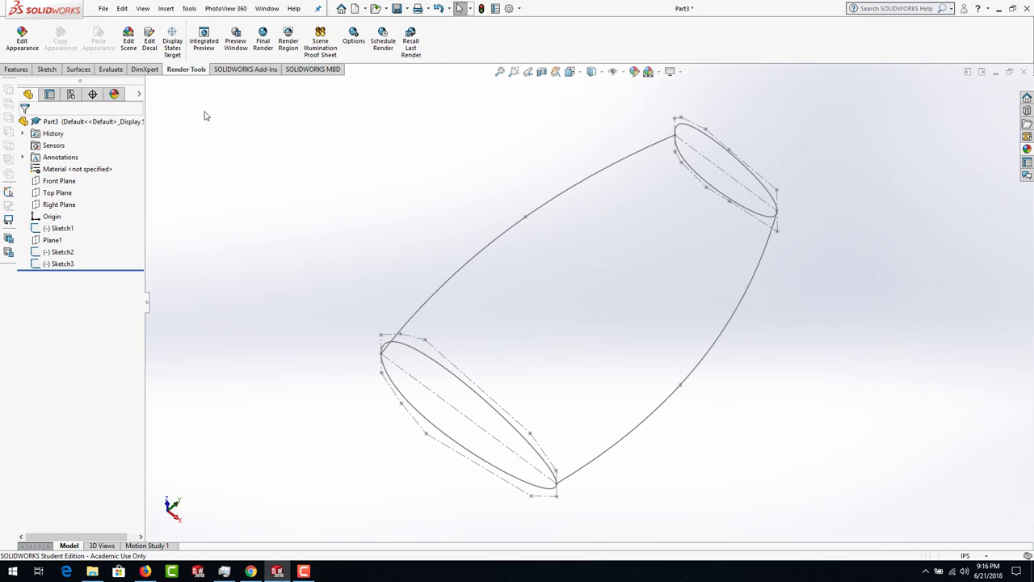
{"action": "left_click", "coordinate": [17, 69]}
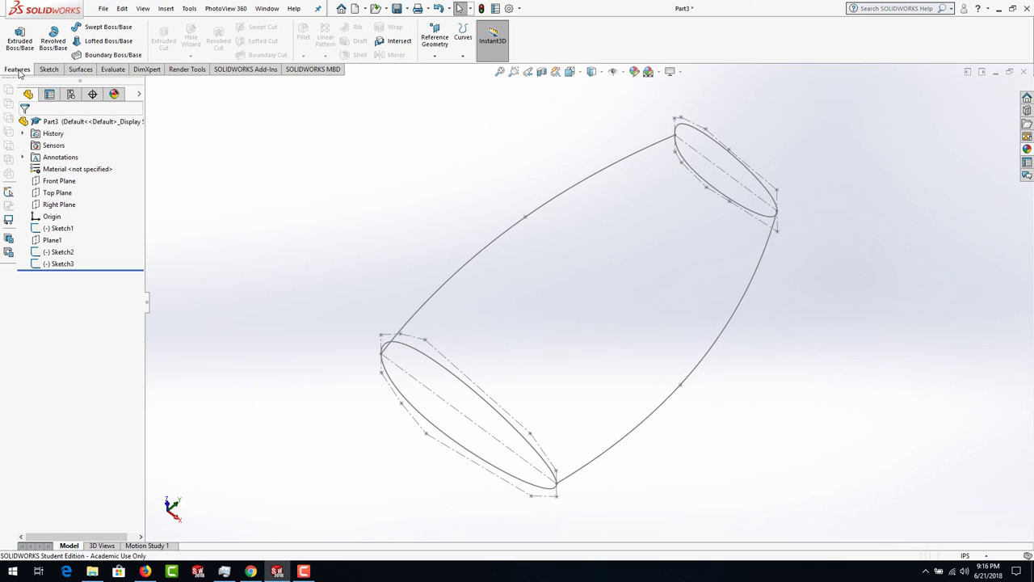
{"action": "left_click", "coordinate": [91, 43]}
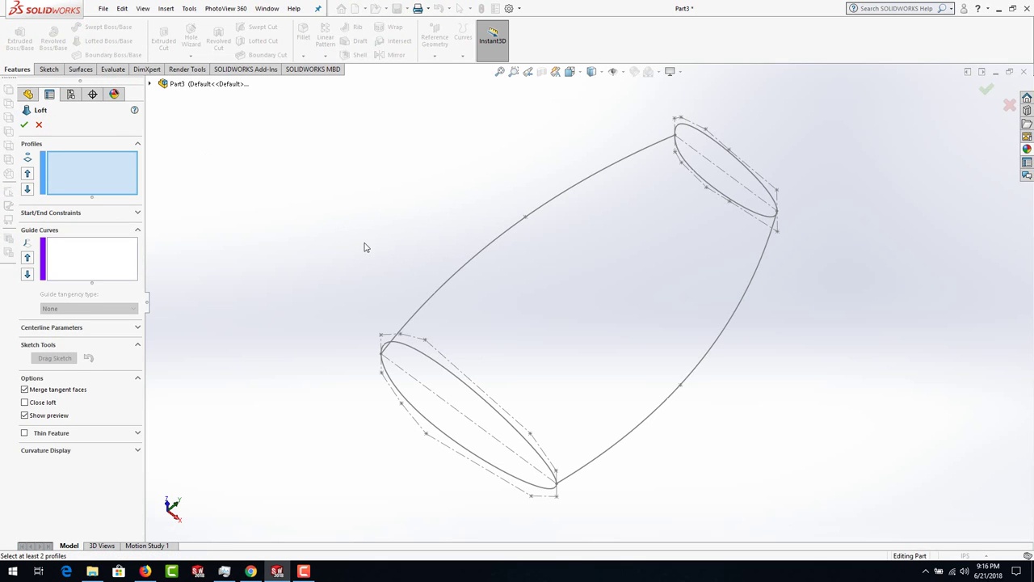
{"action": "left_click", "coordinate": [430, 358]}
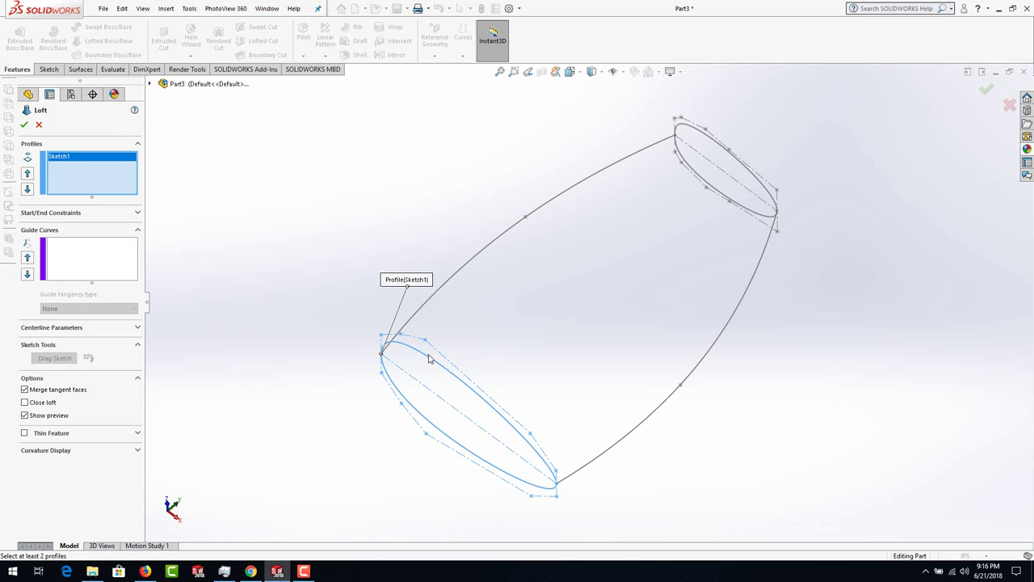
{"action": "left_click", "coordinate": [716, 143]}
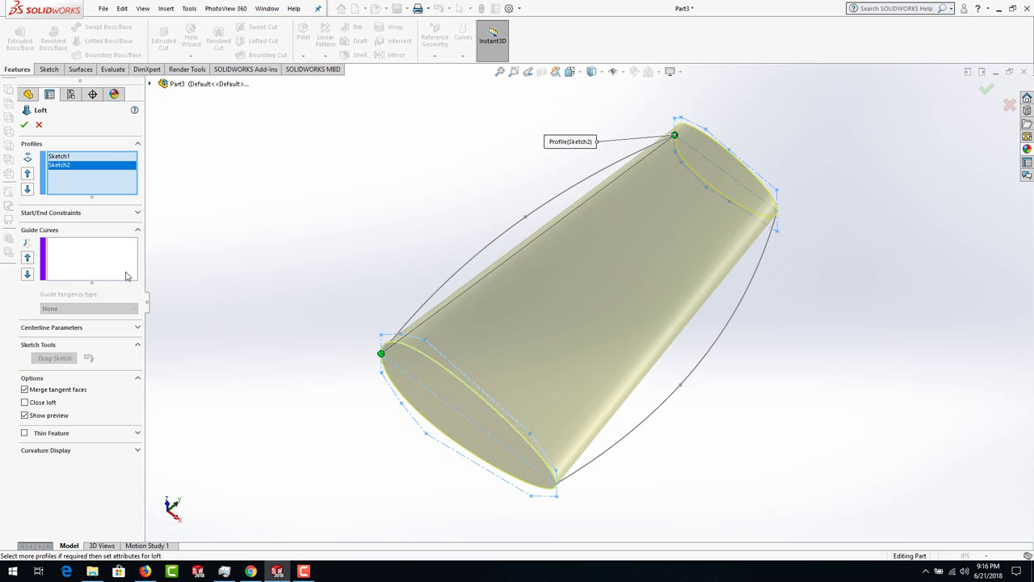
{"action": "left_click", "coordinate": [60, 256]}
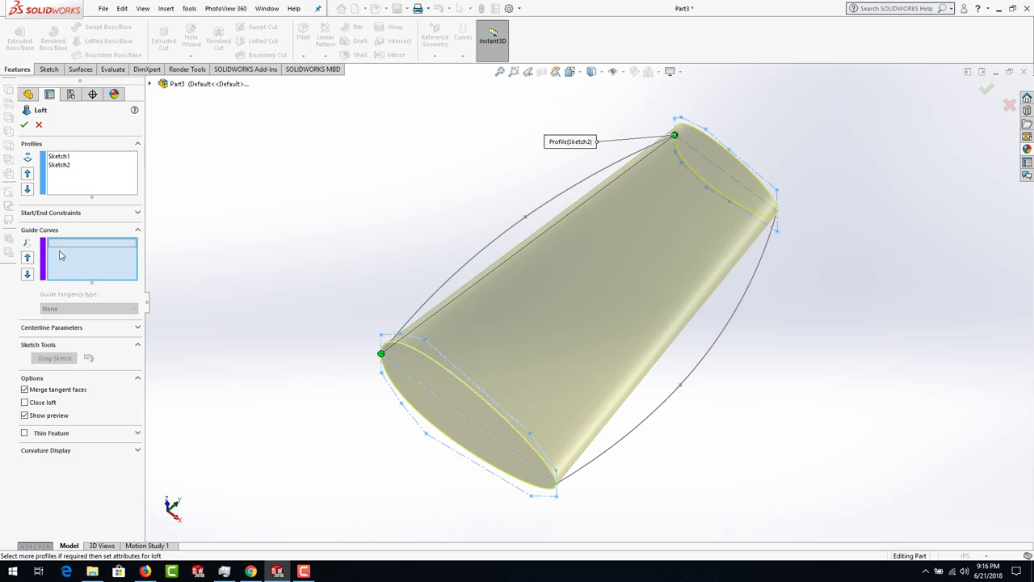
{"action": "left_click", "coordinate": [468, 265]}
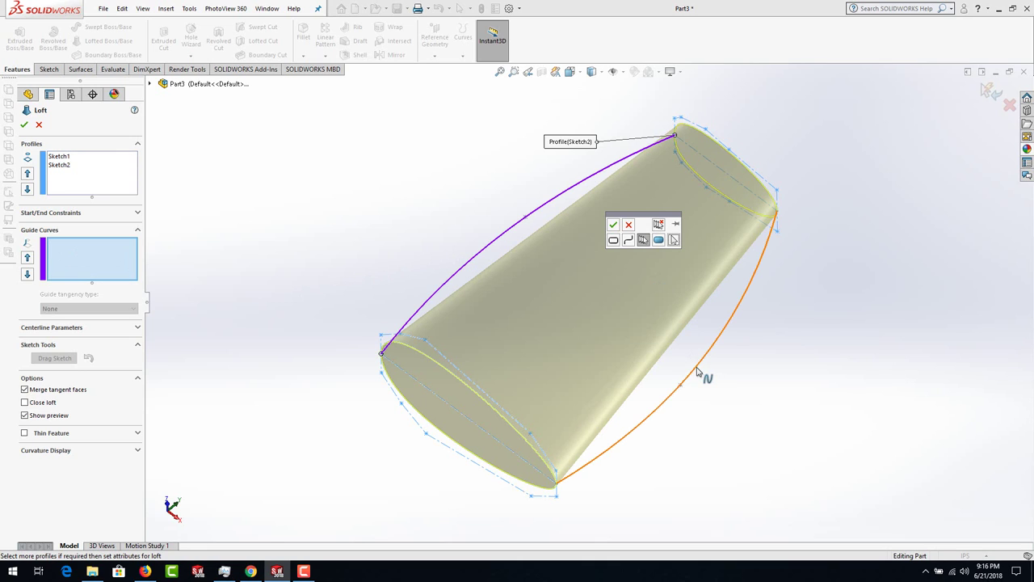
{"action": "left_click", "coordinate": [699, 369]}
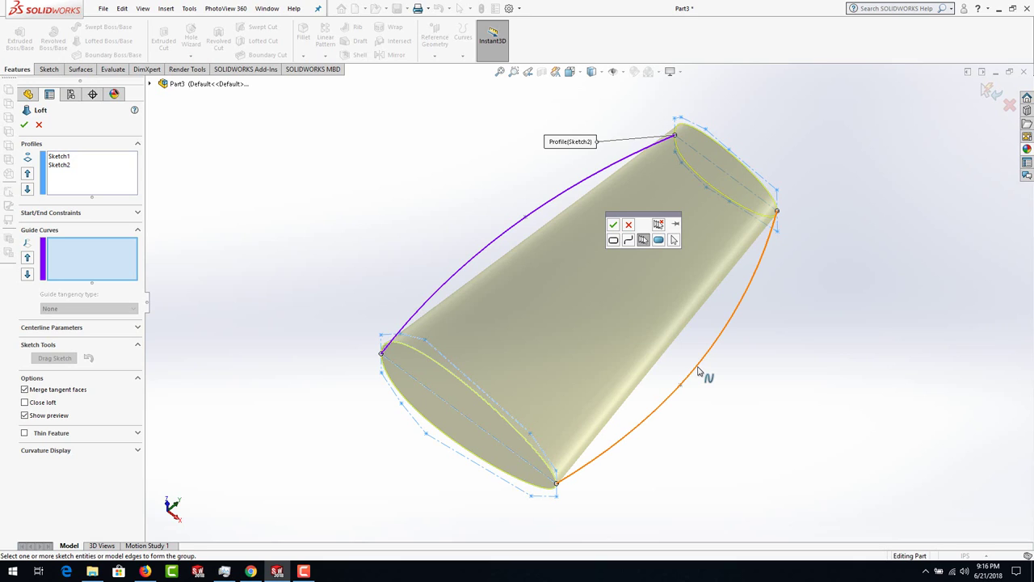
{"action": "left_click", "coordinate": [150, 84]}
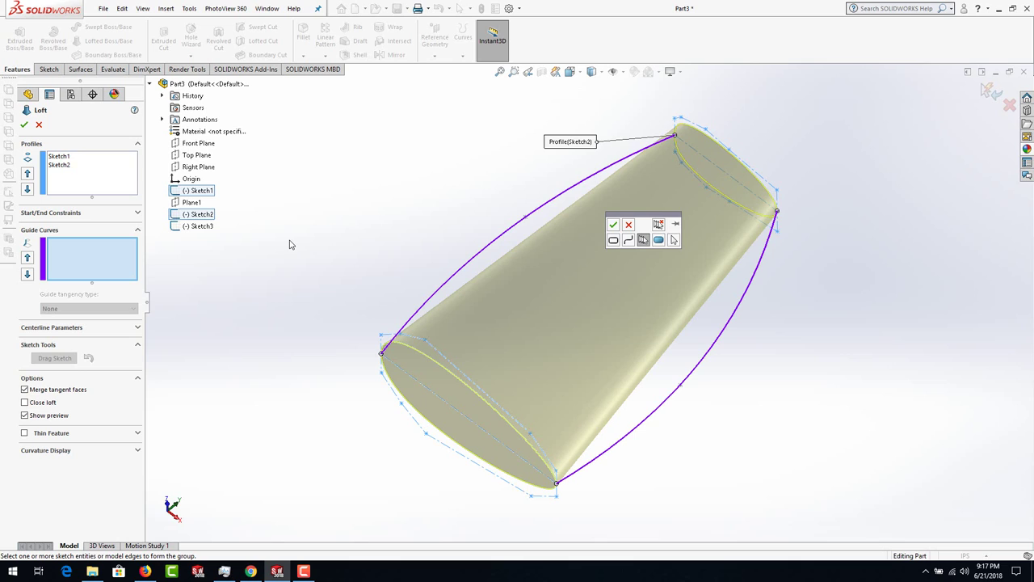
{"action": "left_click", "coordinate": [629, 240]}
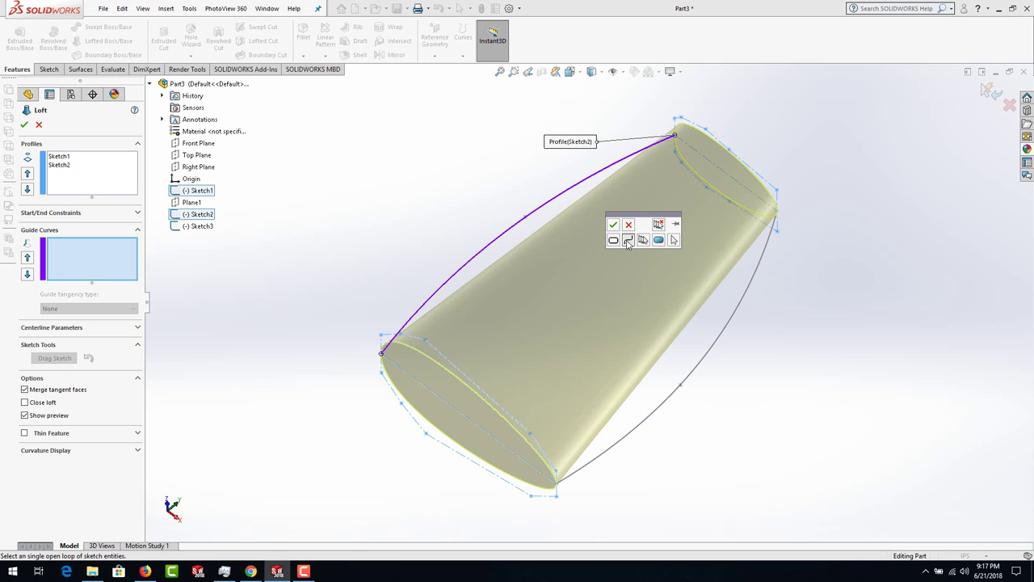
{"action": "left_click", "coordinate": [39, 124]}
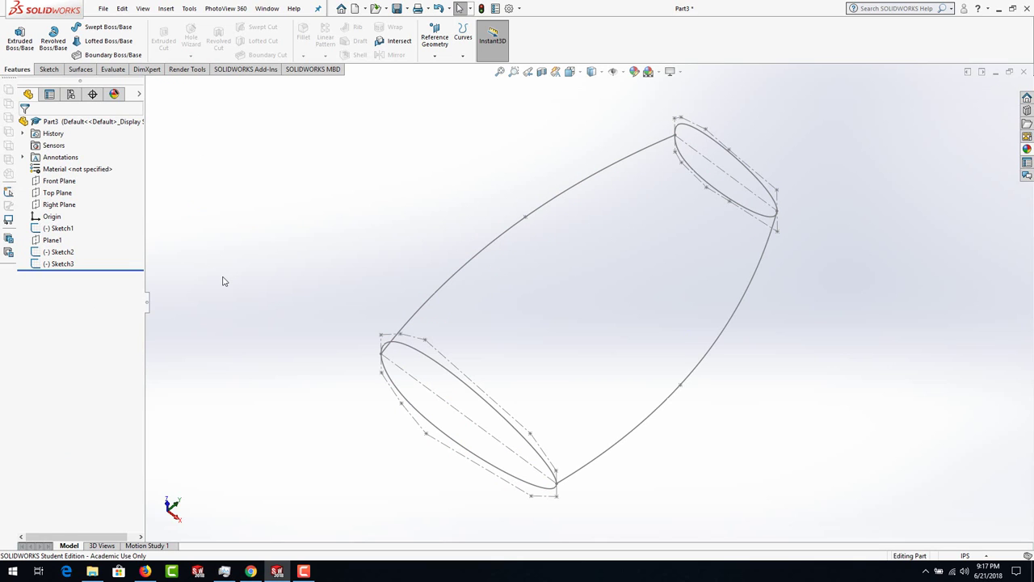
- Edit Sketch3, delete the right-hand spline, and rebuild to close the sketch
{"action": "left_click", "coordinate": [61, 264]}
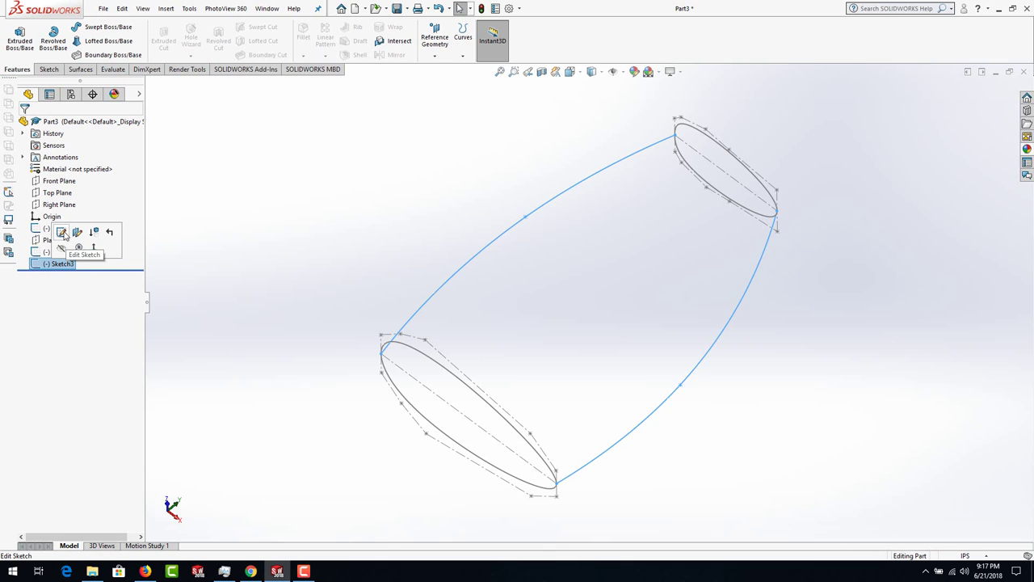
{"action": "left_click", "coordinate": [62, 233]}
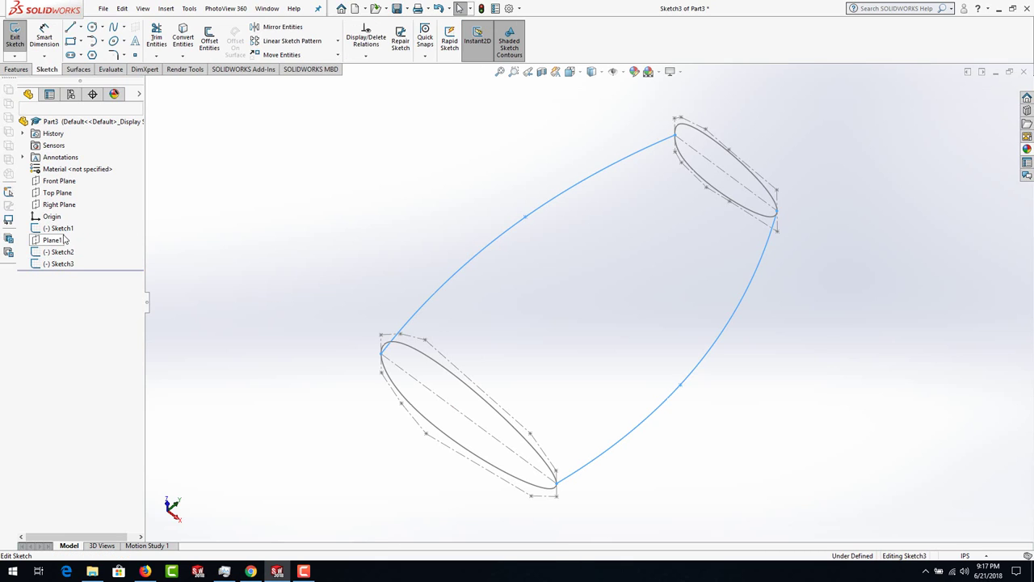
{"action": "left_click", "coordinate": [723, 339]}
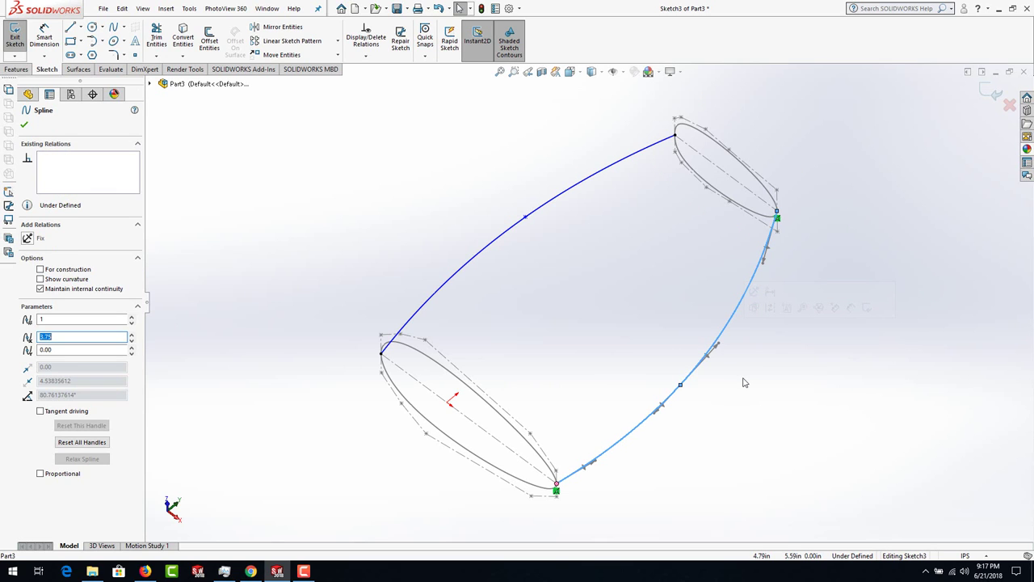
{"action": "key", "text": "Delete"}
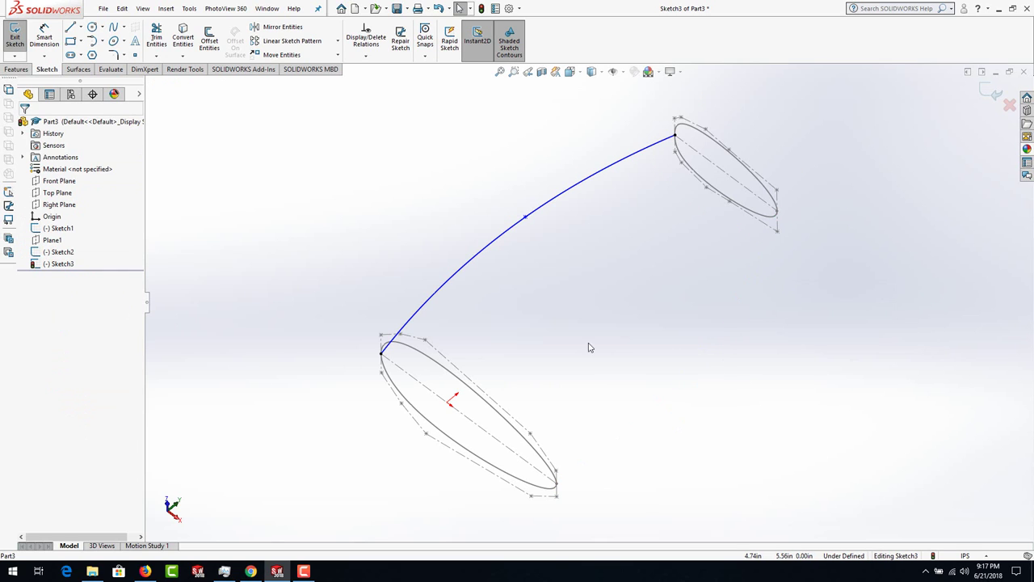
{"action": "left_click", "coordinate": [482, 8]}
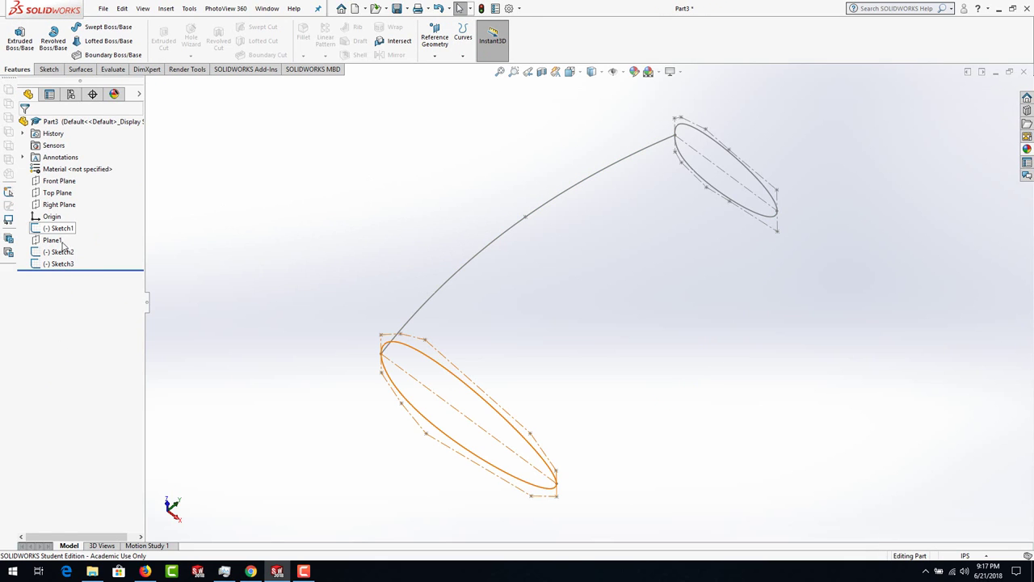
{"action": "left_click", "coordinate": [53, 184]}
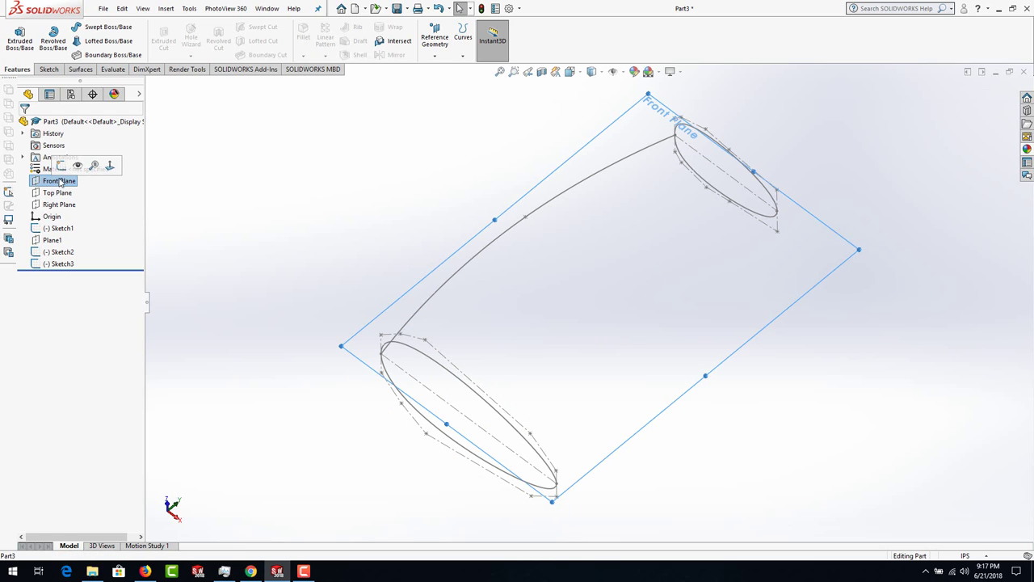
- On the Front Plane, draw a three-point spline from the lower to the upper ellipse end
{"action": "left_click", "coordinate": [62, 166]}
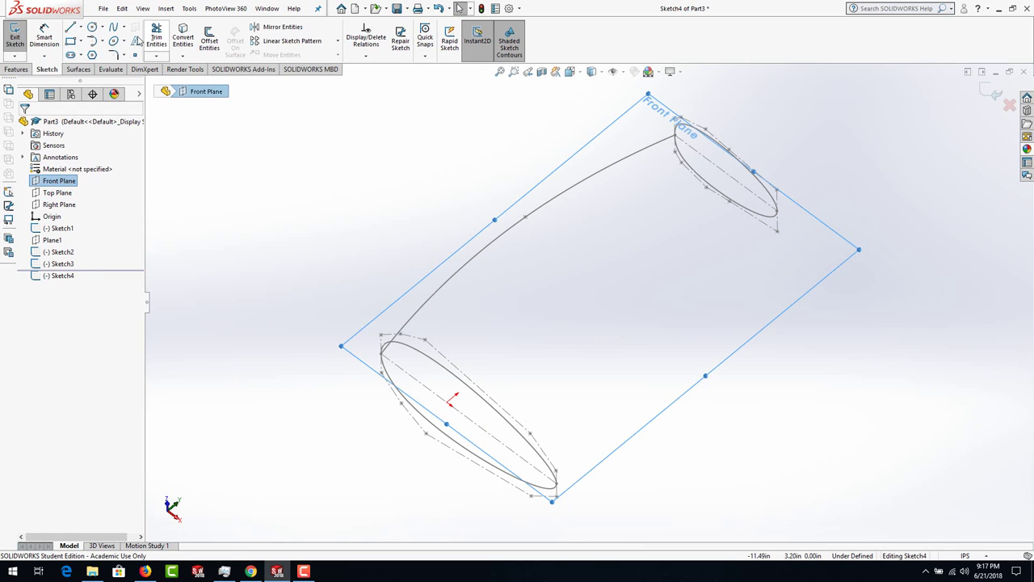
{"action": "left_click", "coordinate": [113, 28]}
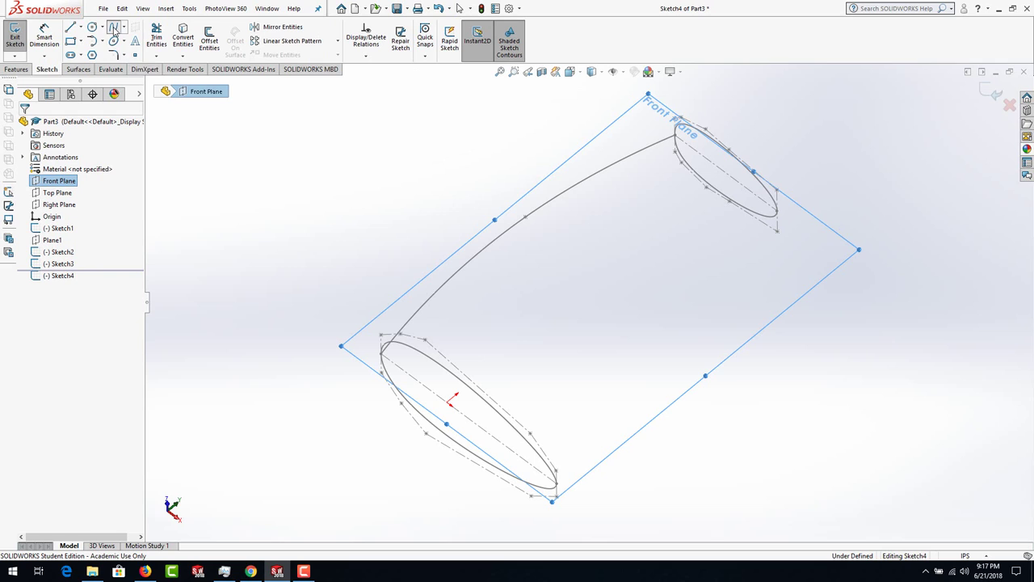
{"action": "left_click", "coordinate": [556, 485]}
{"action": "left_click", "coordinate": [681, 362]}
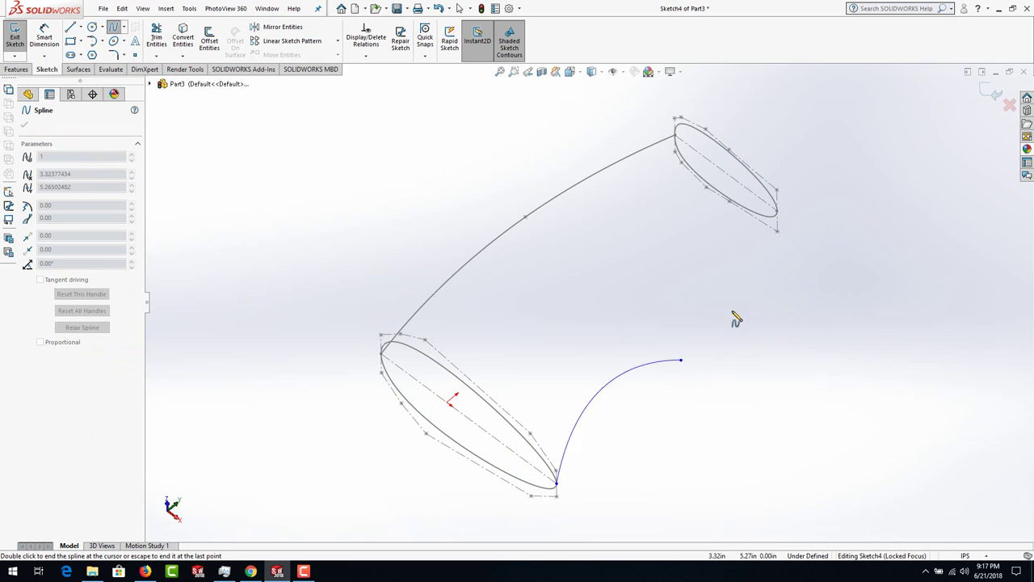
{"action": "left_click", "coordinate": [778, 213]}
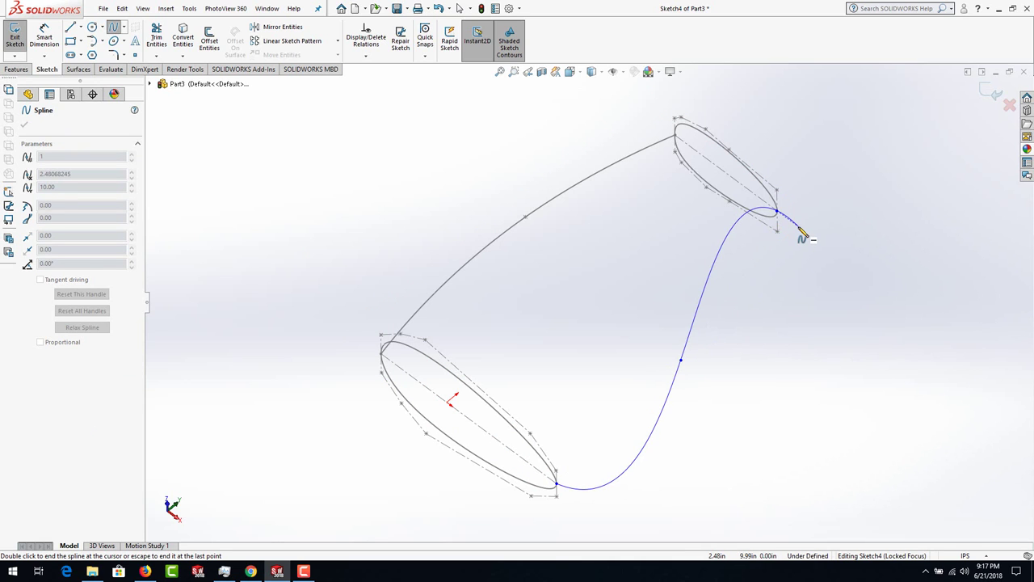
{"action": "key", "text": "Escape"}
- In Front view, pull the spline's midpoint outward to the right and exit Sketch4
{"action": "key", "text": "space"}
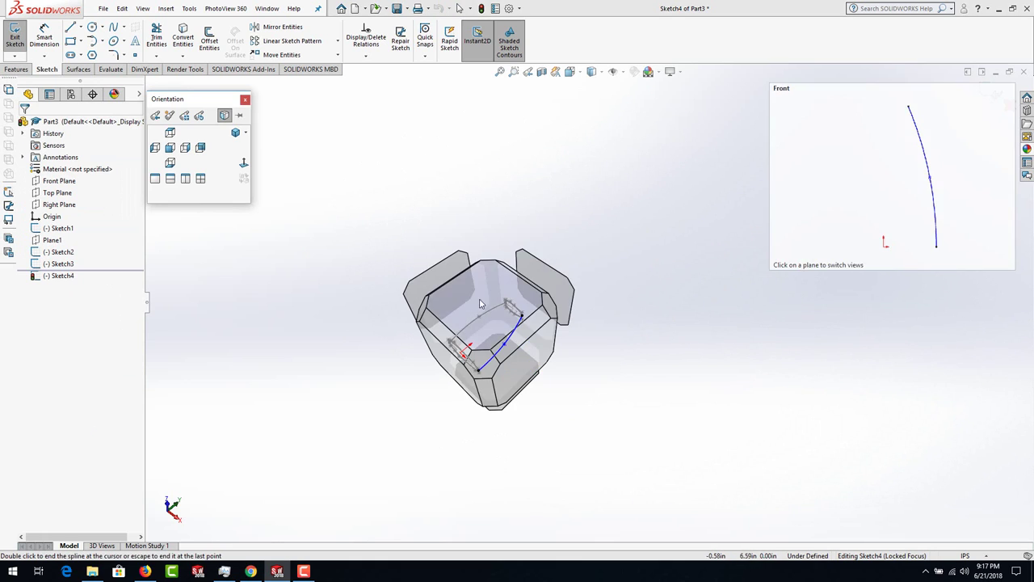
{"action": "left_click", "coordinate": [170, 149]}
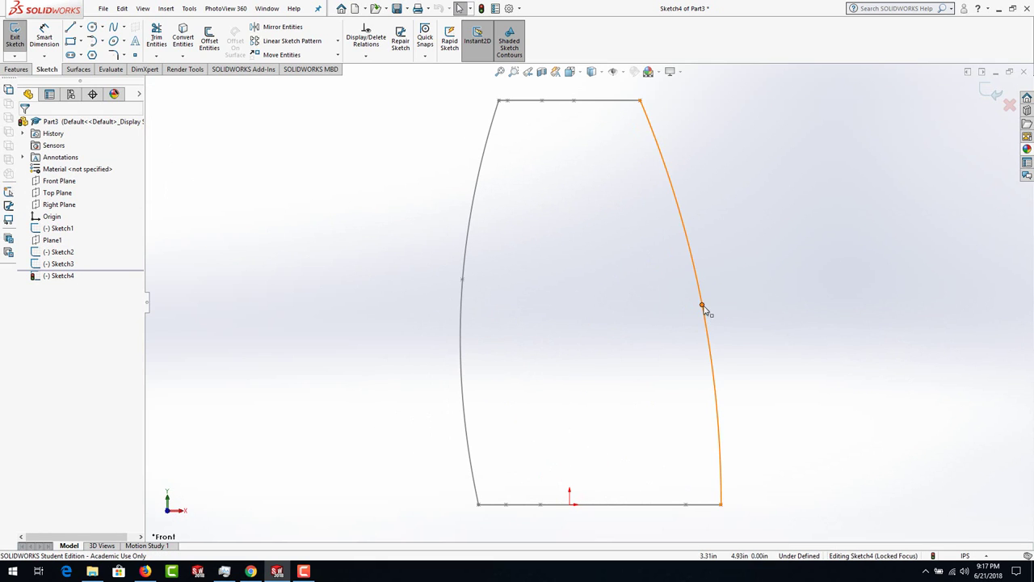
{"action": "left_click_drag", "start_coordinate": [702, 304], "coordinate": [718, 306]}
{"action": "left_click", "coordinate": [751, 361]}
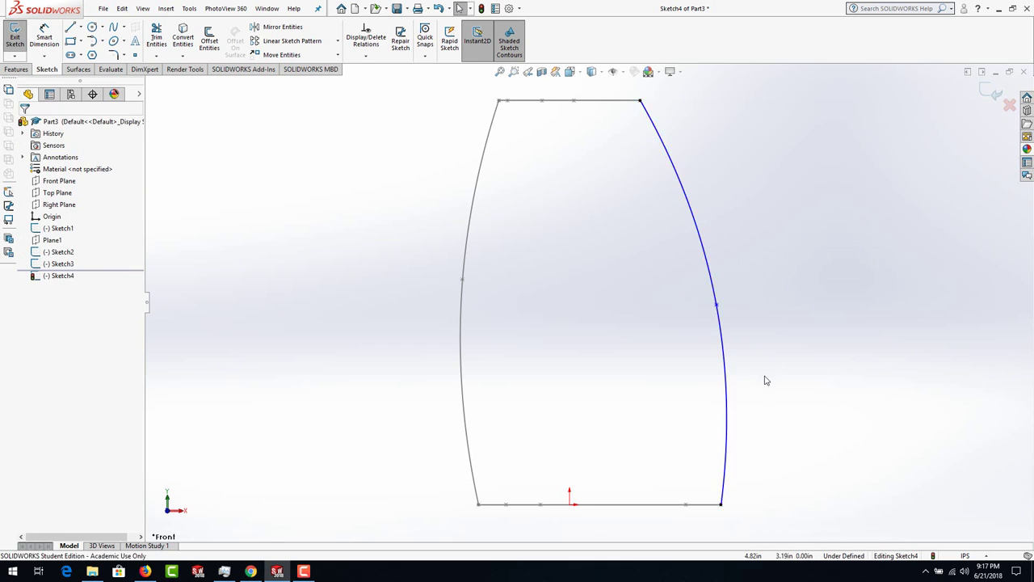
{"action": "left_click", "coordinate": [481, 9]}
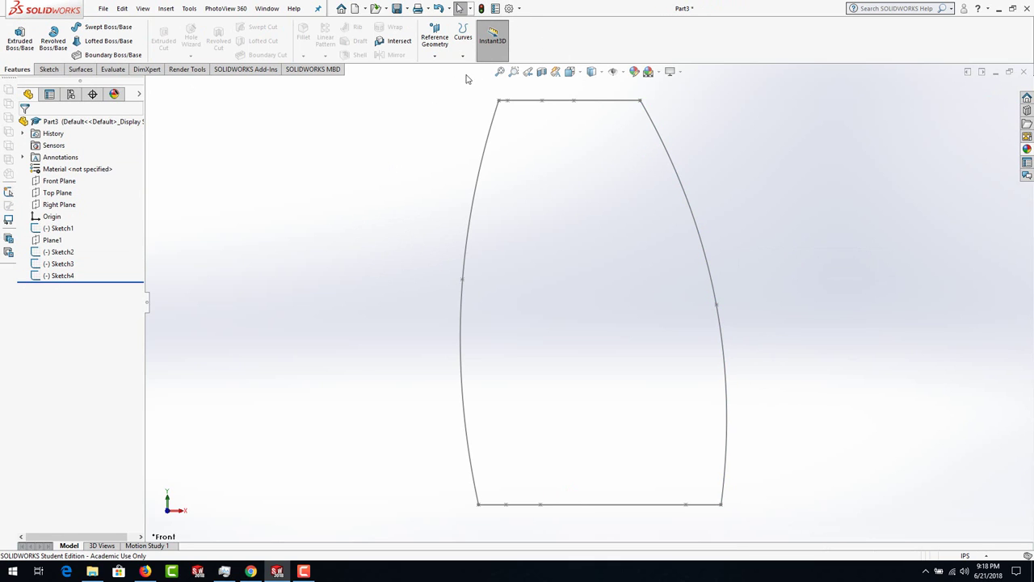
{"action": "mouse_move", "coordinate": [410, 403]}
{"action": "middle_mouse_down"}
{"action": "mouse_move", "coordinate": [429, 234]}
{"action": "mouse_move", "coordinate": [379, 259]}
{"action": "middle_mouse_up"}
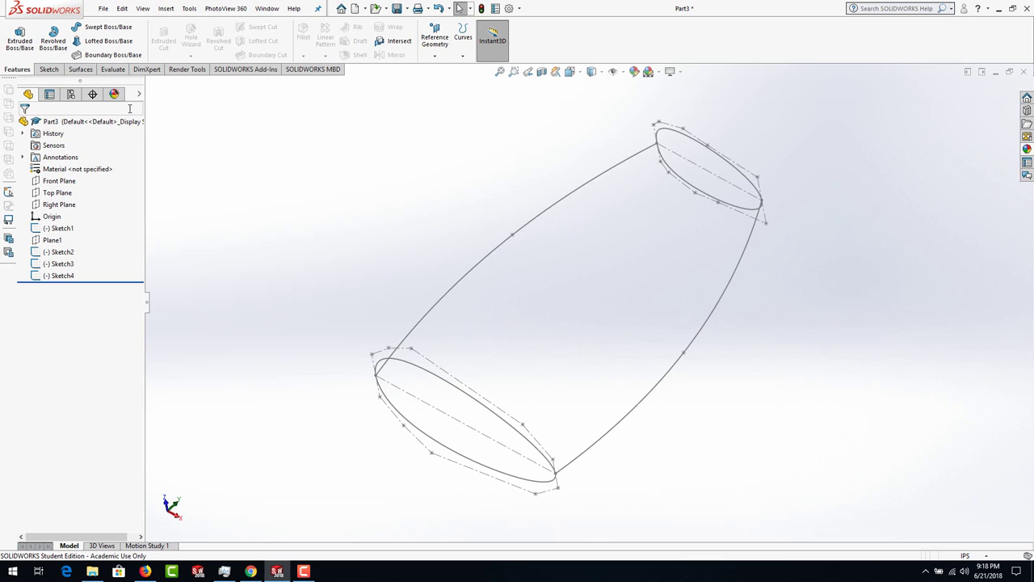
- Loft between the lower and upper ellipses using Sketch3 and Sketch4 as guide curves
{"action": "left_click", "coordinate": [87, 43]}
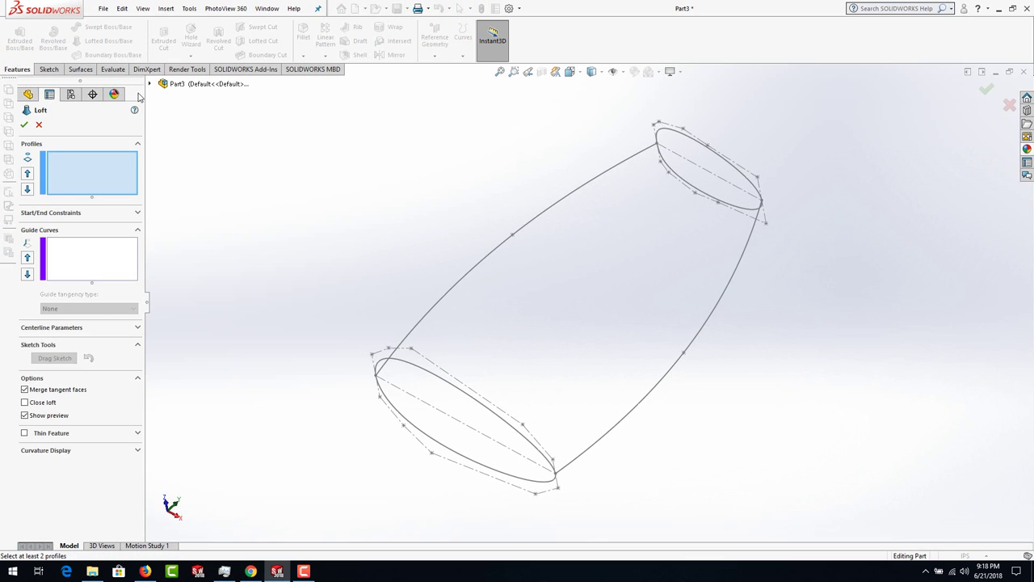
{"action": "left_click", "coordinate": [417, 367]}
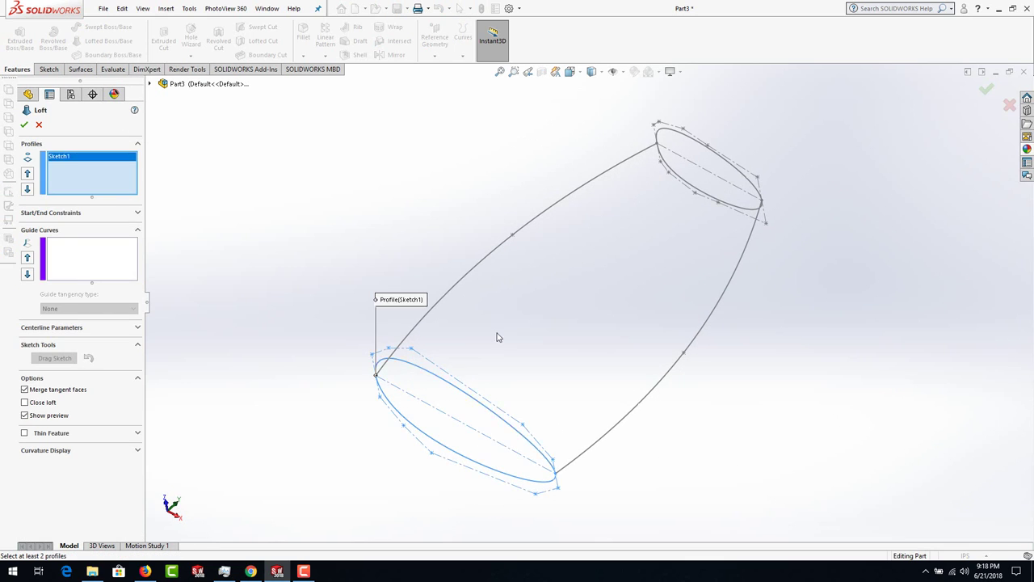
{"action": "left_click", "coordinate": [695, 140]}
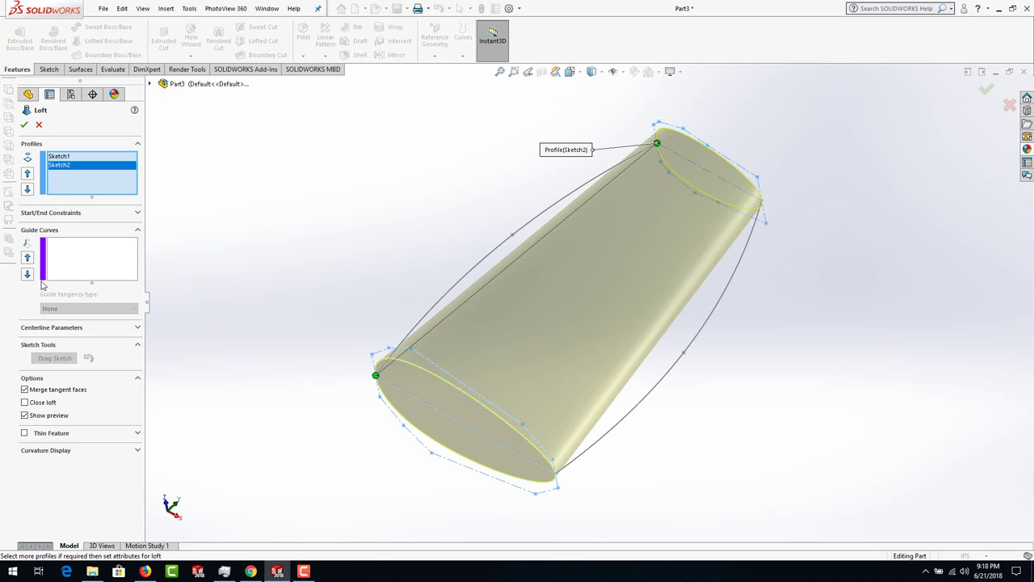
{"action": "left_click", "coordinate": [66, 255]}
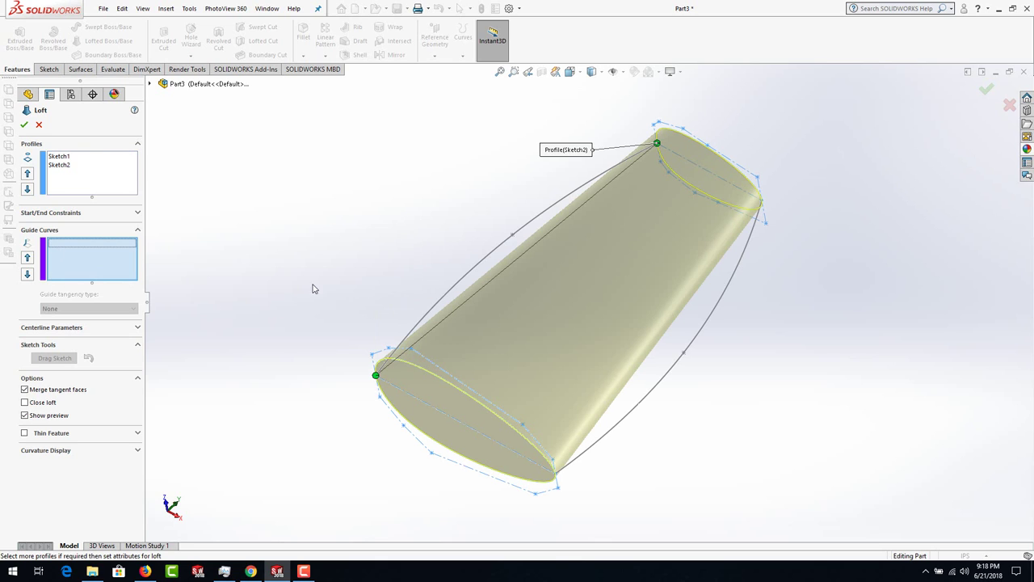
{"action": "left_click", "coordinate": [459, 291]}
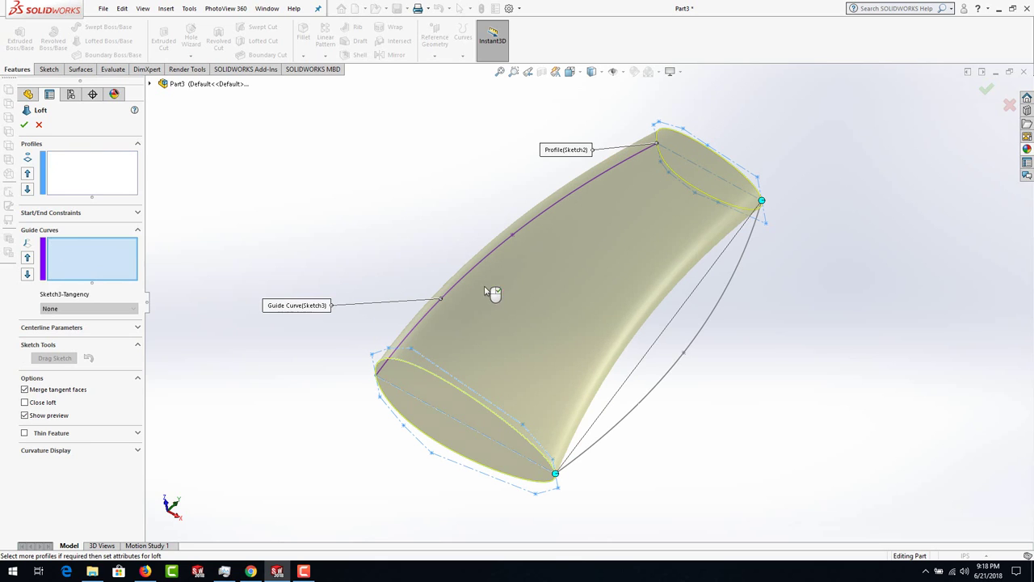
{"action": "left_click", "coordinate": [636, 419]}
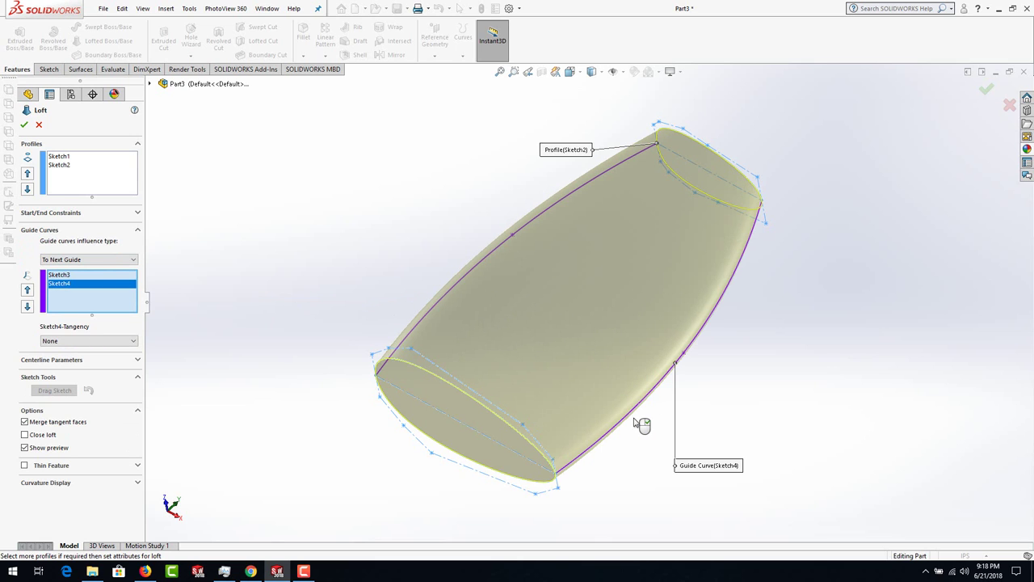
{"action": "right_click", "coordinate": [643, 424]}
{"action": "mouse_move", "coordinate": [638, 420]}
{"action": "middle_mouse_down"}
{"action": "mouse_move", "coordinate": [459, 342]}
{"action": "mouse_move", "coordinate": [455, 307]}
{"action": "mouse_move", "coordinate": [429, 282]}
{"action": "middle_mouse_up"}
{"action": "left_click", "coordinate": [429, 282]}
{"action": "middle_click_drag", "start_coordinate": [429, 210], "coordinate": [459, 108]}
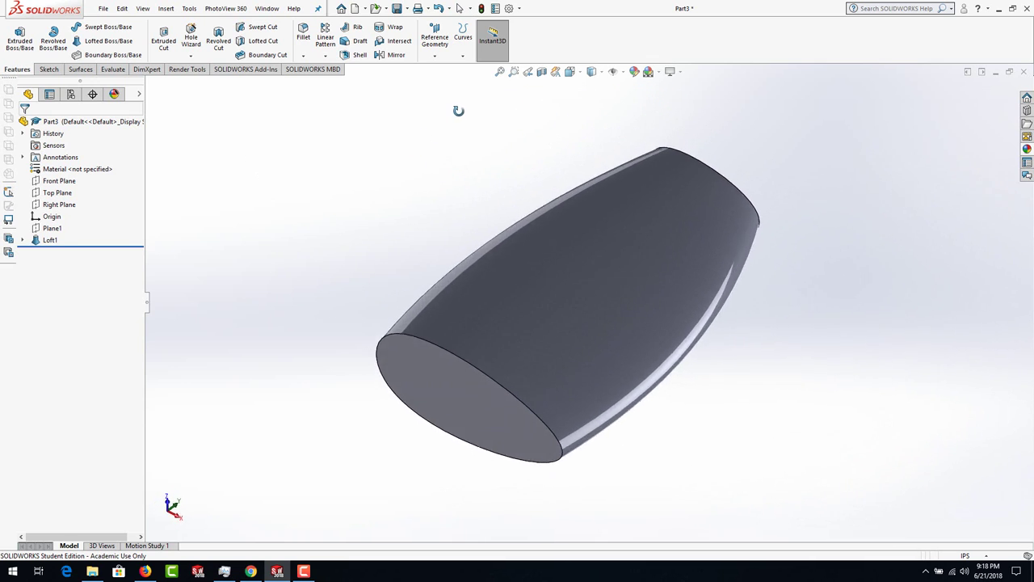
- Fillet the lower end-face edge with a Circular profile and 0.35in radius
{"action": "scroll", "coordinate": [597, 459], "scroll_direction": "down", "scroll_amount": 2}
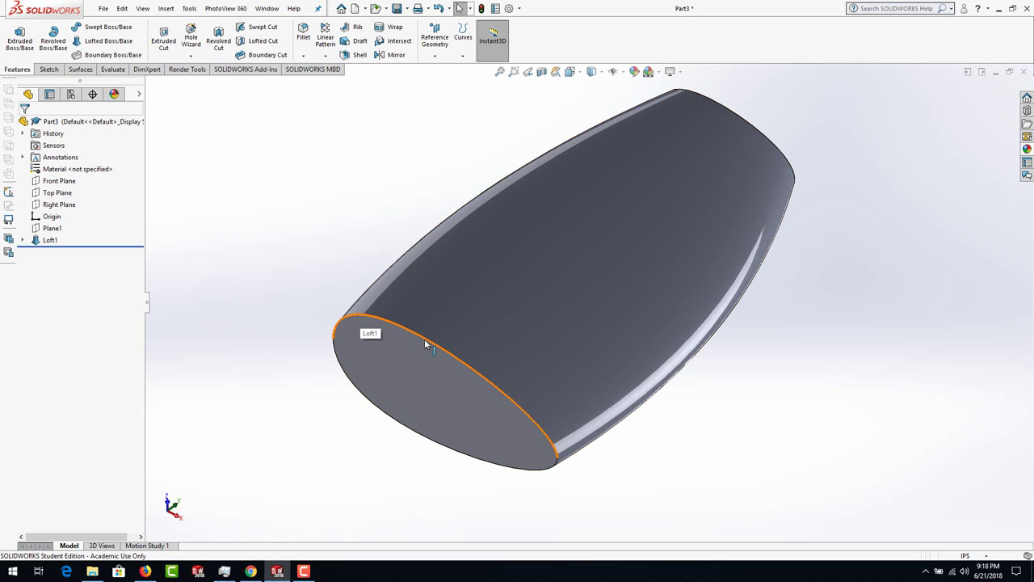
{"action": "left_click", "coordinate": [299, 40]}
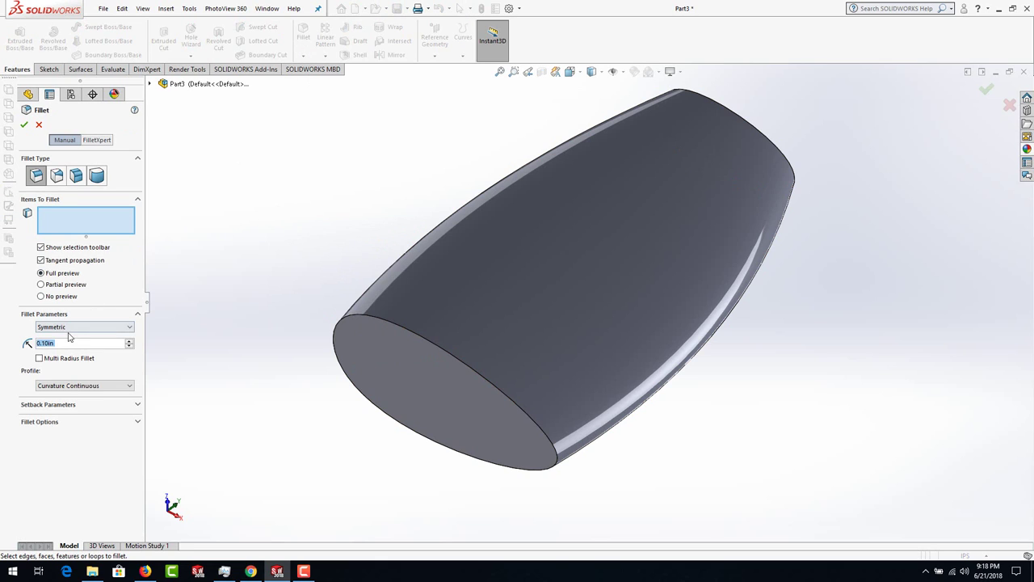
{"action": "left_click", "coordinate": [83, 386]}
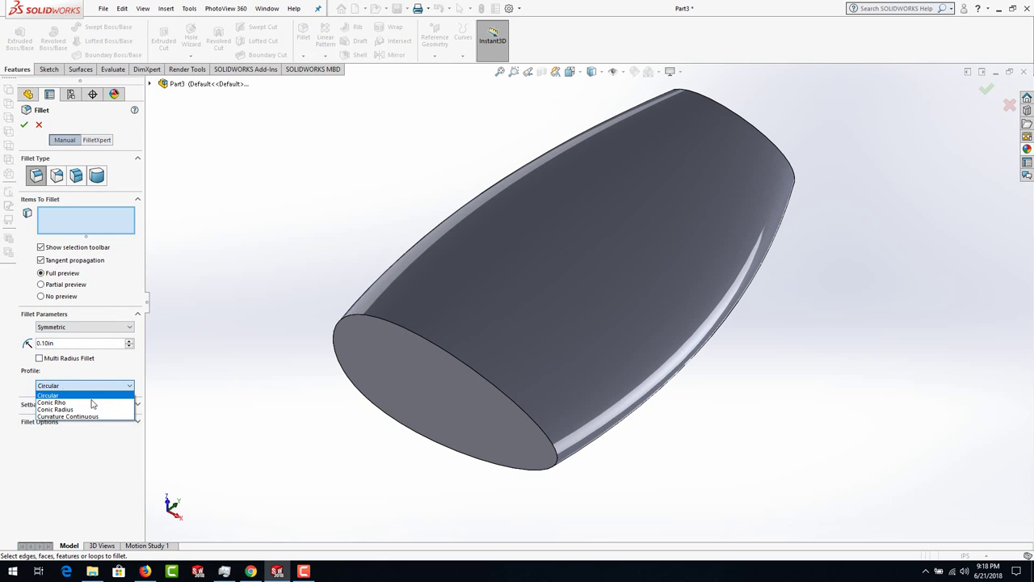
{"action": "left_click", "coordinate": [81, 395]}
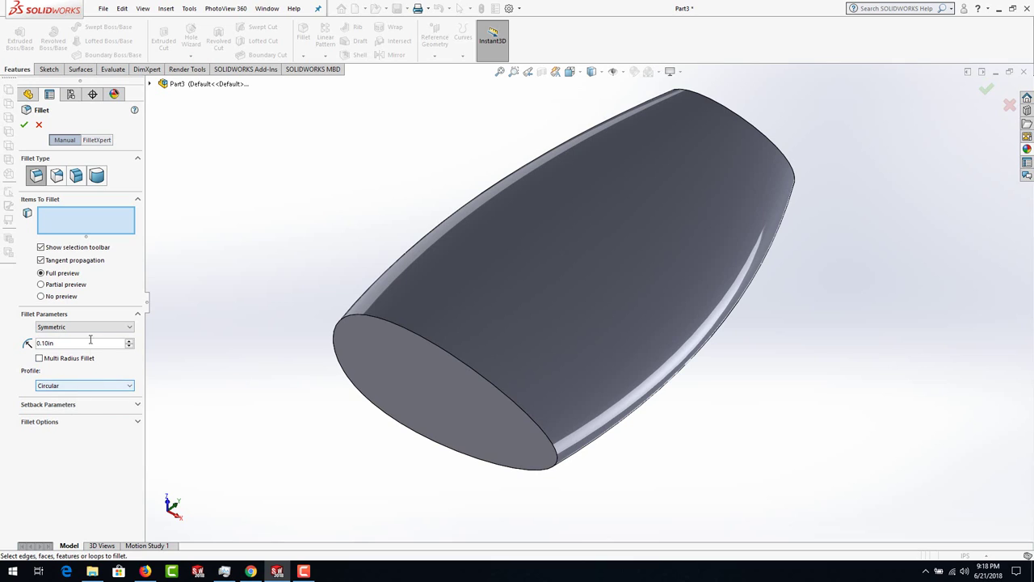
{"action": "left_click", "coordinate": [60, 344]}
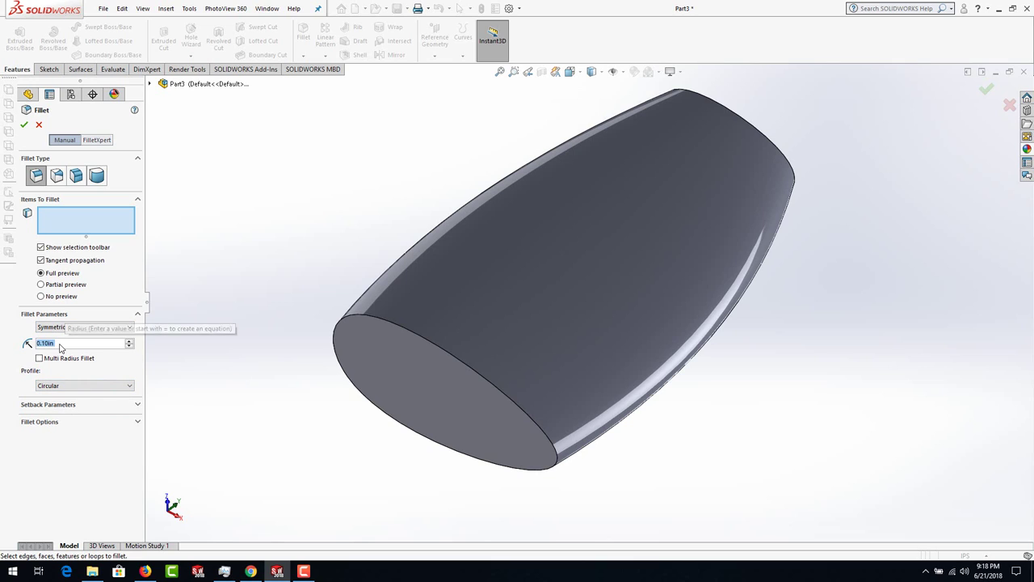
{"action": "type", "text": "0.25"}
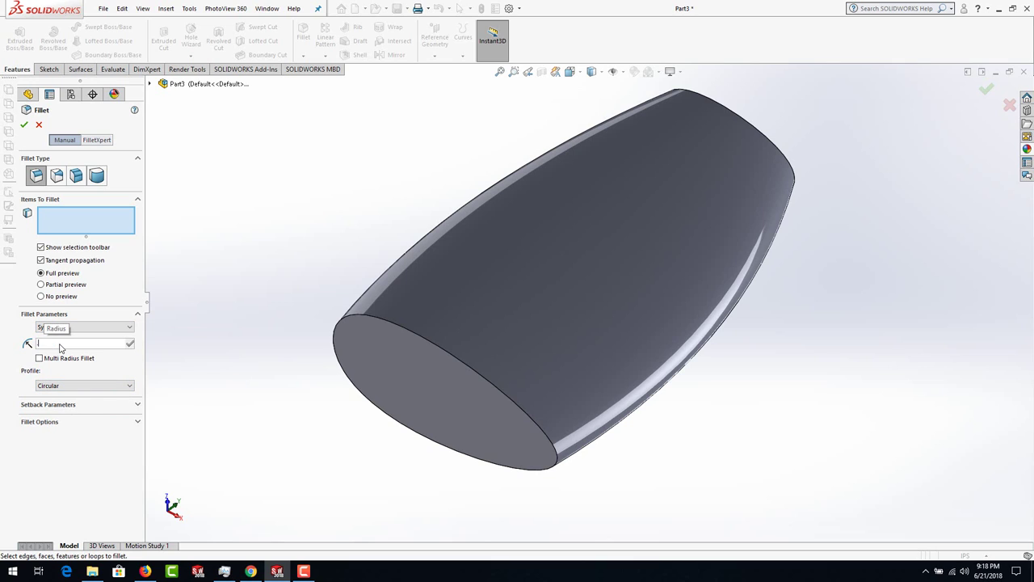
{"action": "key", "text": "Return"}
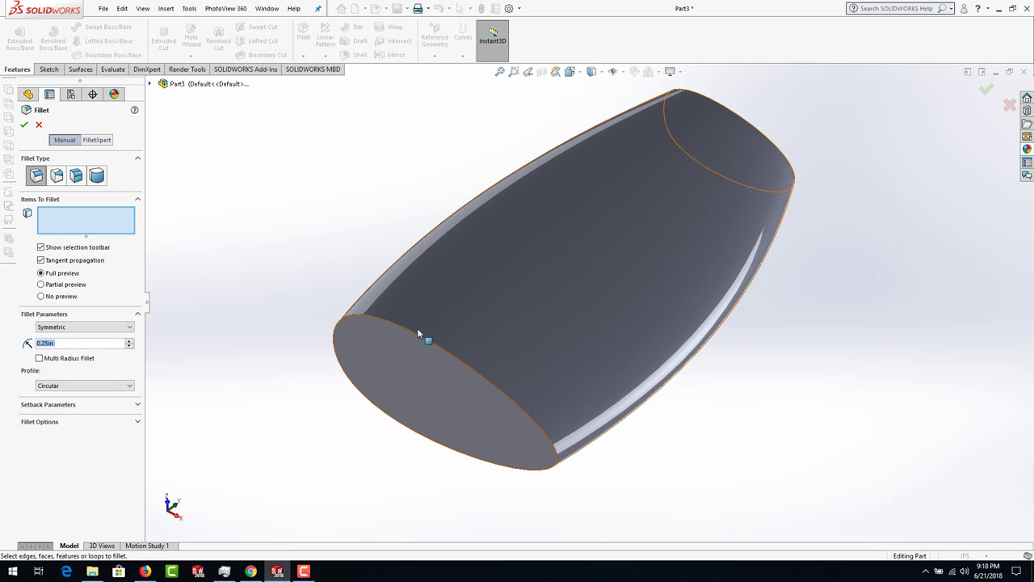
{"action": "left_click", "coordinate": [421, 340]}
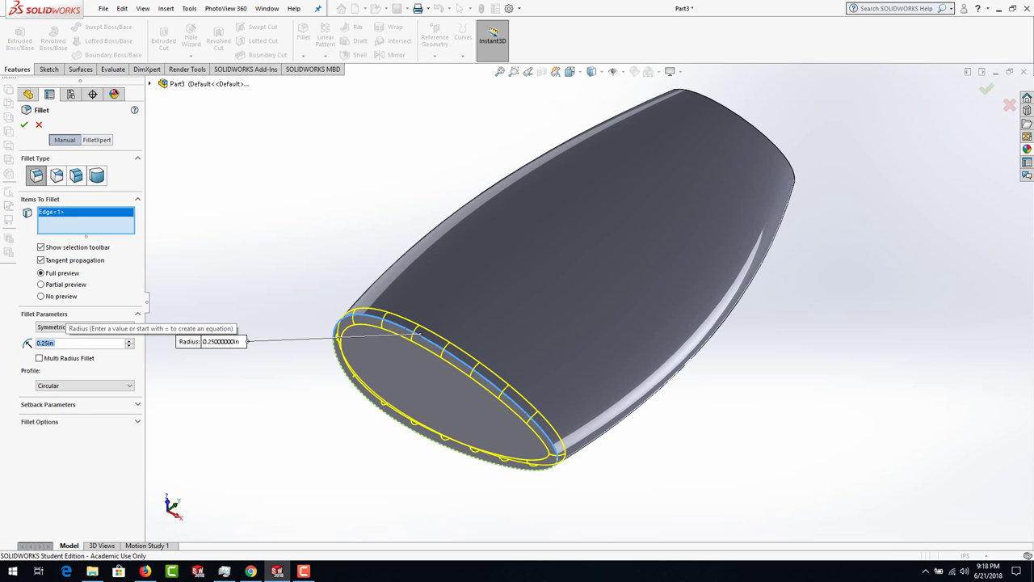
{"action": "type", "text": "0.35"}
{"action": "key", "text": "Return"}
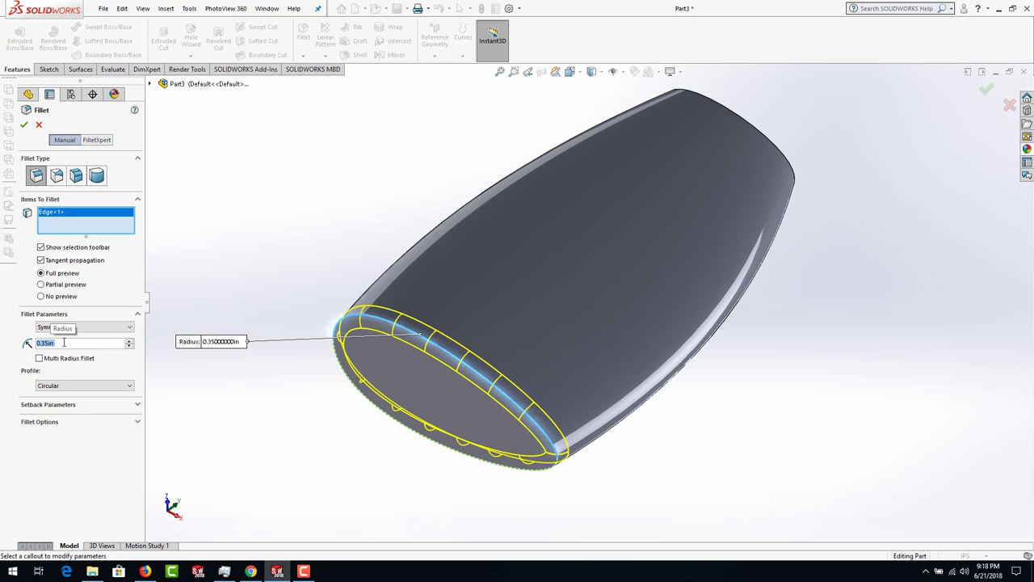
{"action": "left_click", "coordinate": [24, 125]}
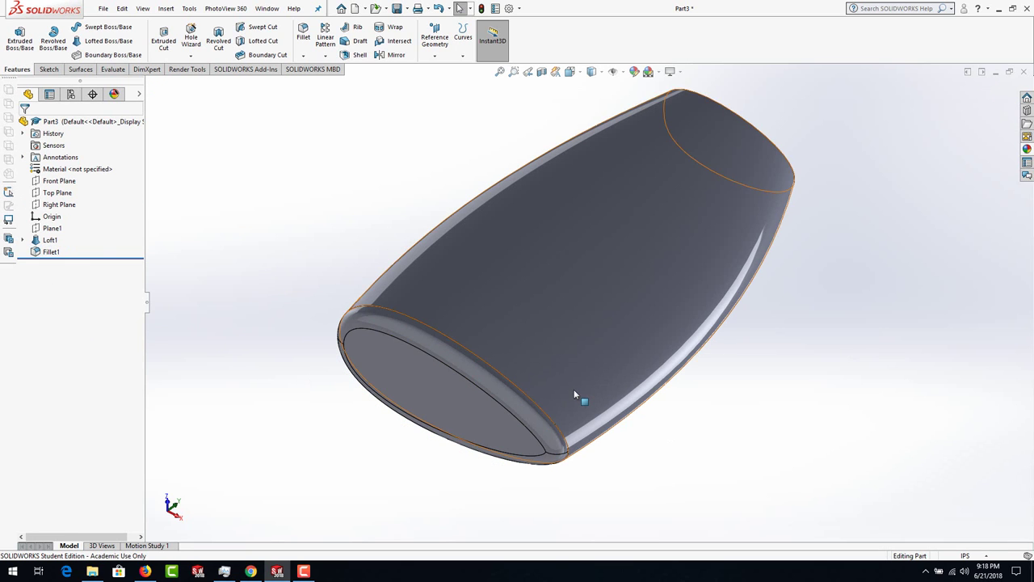
- Orbit the filleted body and bring up the Evaluate tools
{"action": "scroll", "coordinate": [572, 389], "scroll_direction": "down", "scroll_amount": 2}
{"action": "middle_click_drag", "start_coordinate": [673, 414], "coordinate": [663, 444]}
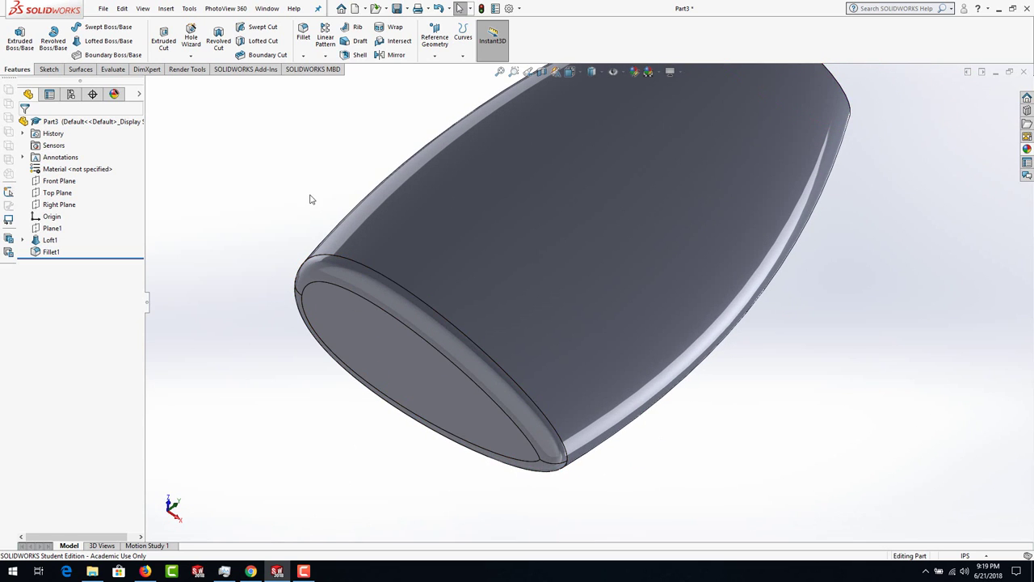
{"action": "left_click", "coordinate": [119, 71]}
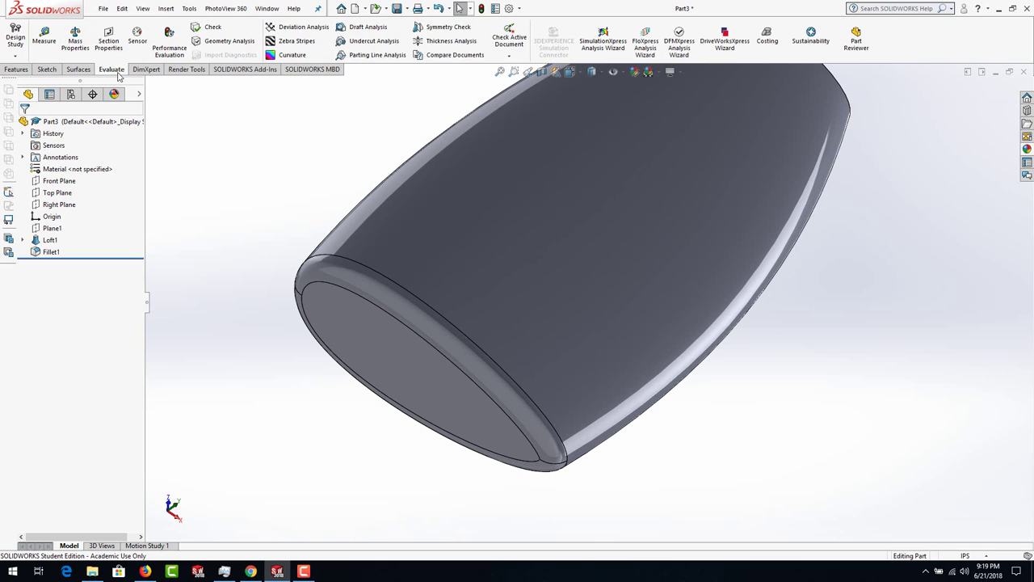
{"action": "left_click", "coordinate": [298, 42]}
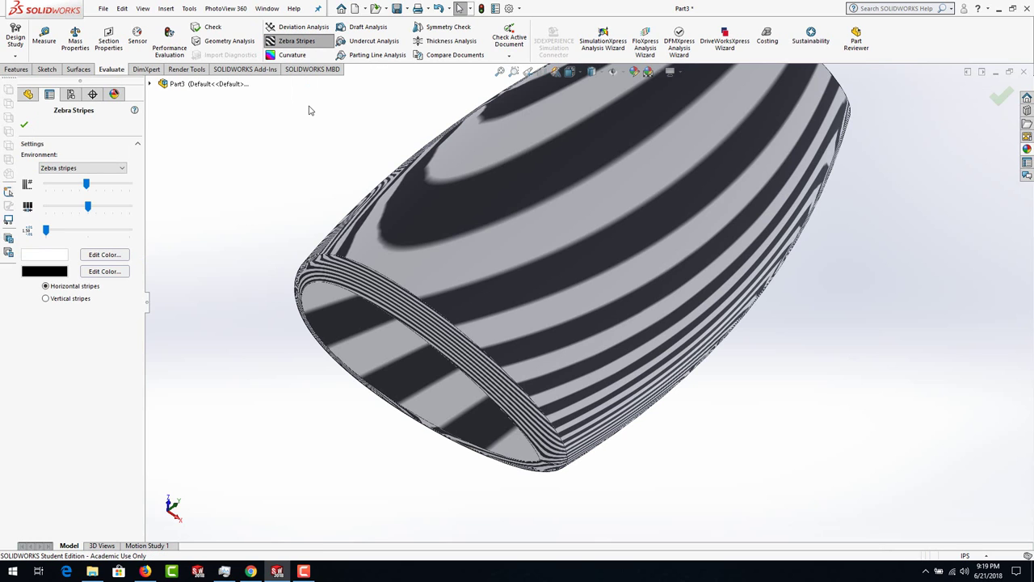
{"action": "key", "text": "Return"}
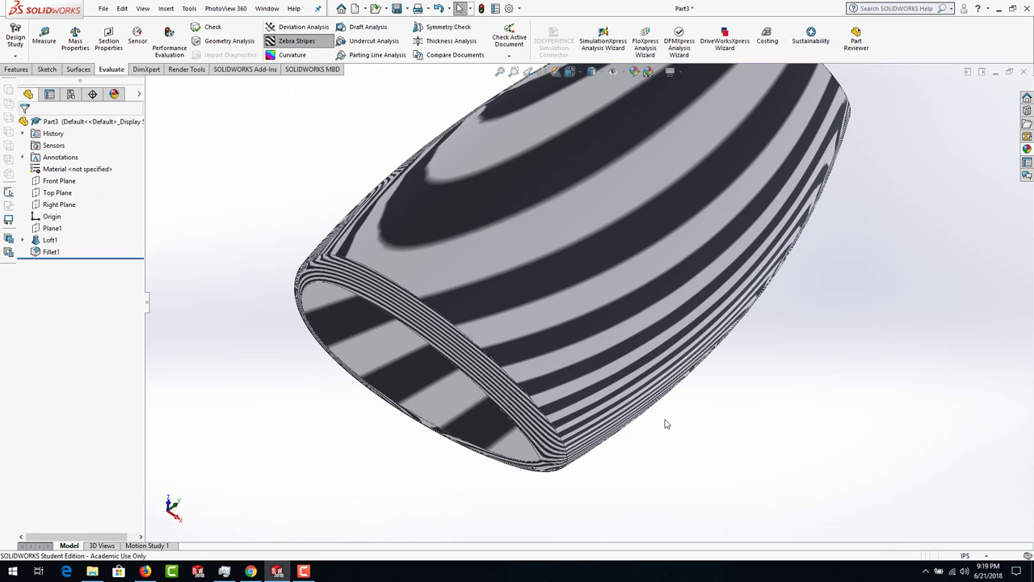
{"action": "middle_click_drag", "start_coordinate": [666, 423], "coordinate": [701, 185]}
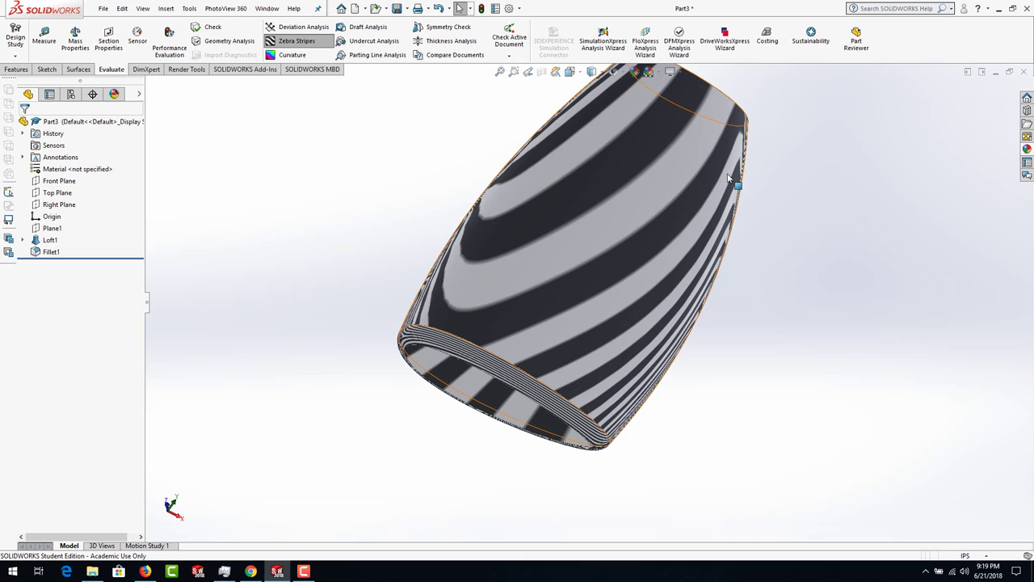
{"action": "mouse_move", "coordinate": [668, 247]}
{"action": "middle_mouse_down"}
{"action": "mouse_move", "coordinate": [657, 224]}
{"action": "mouse_move", "coordinate": [649, 244]}
{"action": "middle_mouse_up"}
{"action": "scroll", "coordinate": [588, 380], "scroll_direction": "down", "scroll_amount": 2}
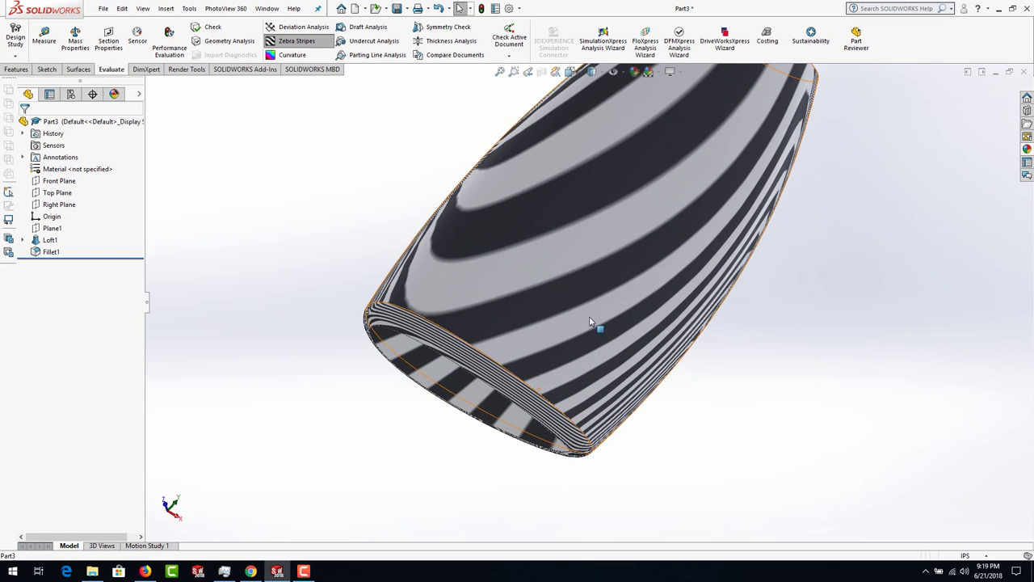
{"action": "scroll", "coordinate": [518, 404], "scroll_direction": "down", "scroll_amount": 2}
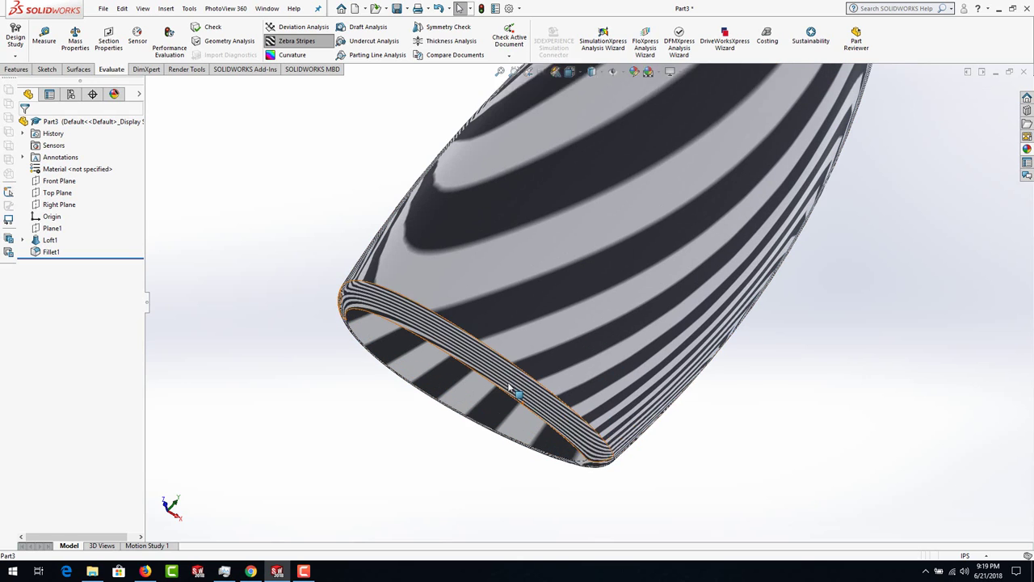
{"action": "scroll", "coordinate": [509, 385], "scroll_direction": "down", "scroll_amount": 3}
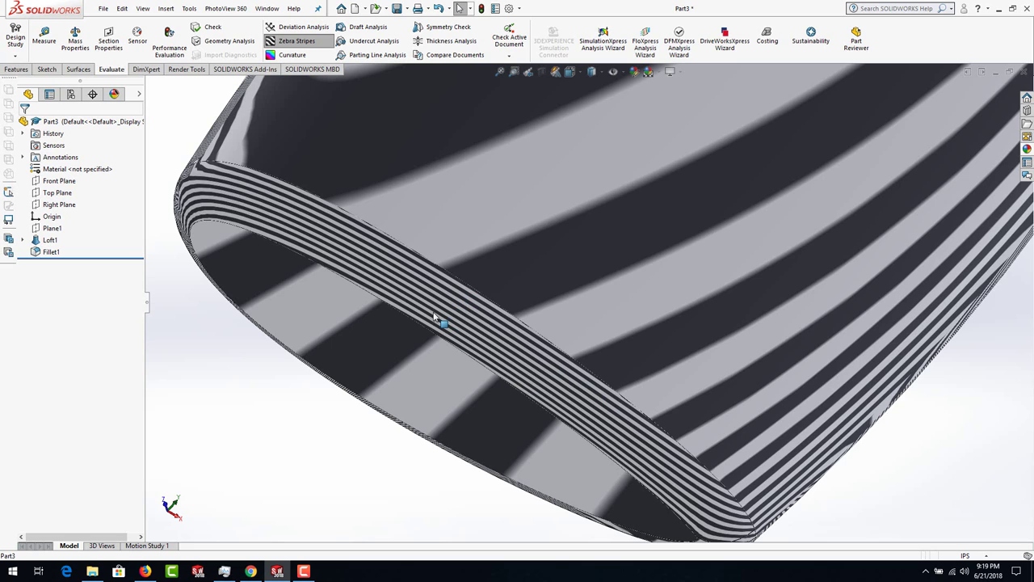
{"action": "scroll", "coordinate": [455, 288], "scroll_direction": "down", "scroll_amount": 2}
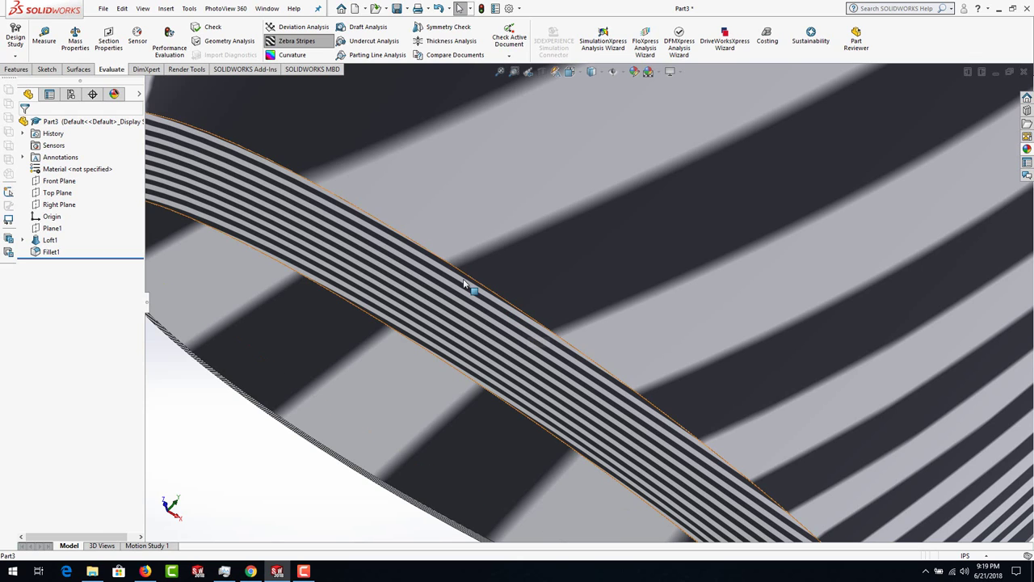
{"action": "scroll", "coordinate": [438, 404], "scroll_direction": "up", "scroll_amount": 6}
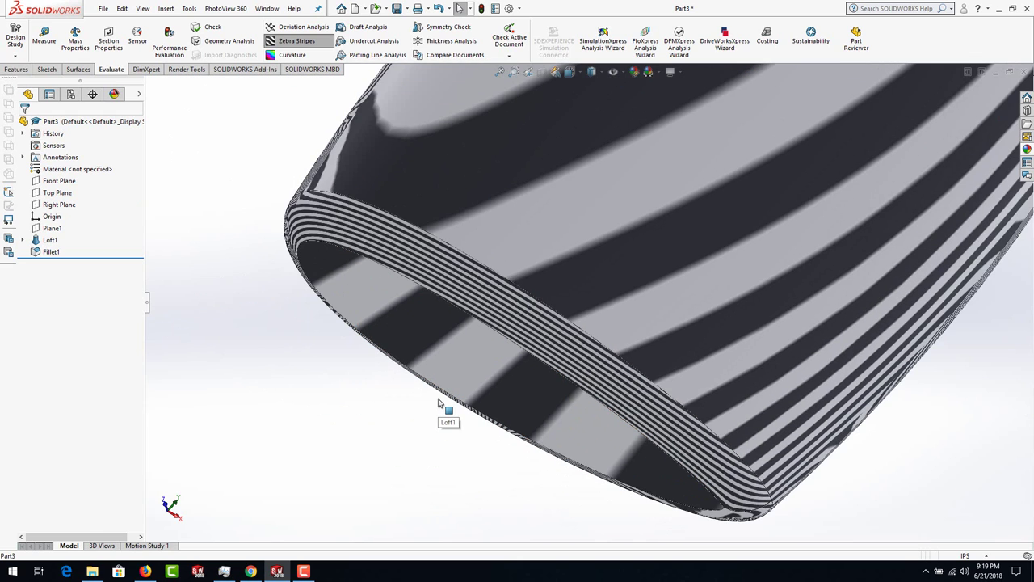
{"action": "scroll", "coordinate": [439, 404], "scroll_direction": "up", "scroll_amount": 2}
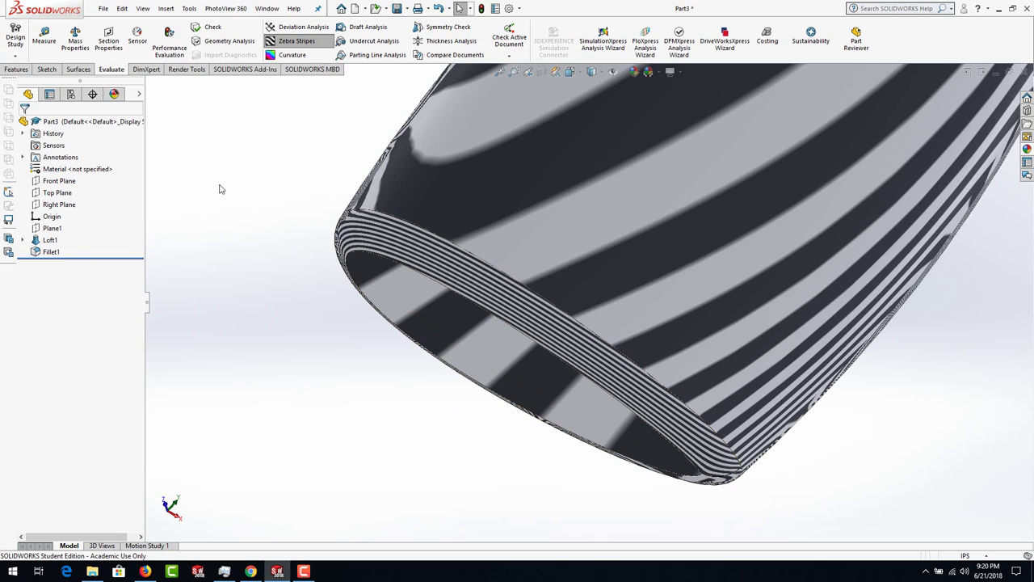
- Swap zebra stripes for the curvature map, read the fillet face, and select Fillet1
{"action": "left_click", "coordinate": [283, 42]}
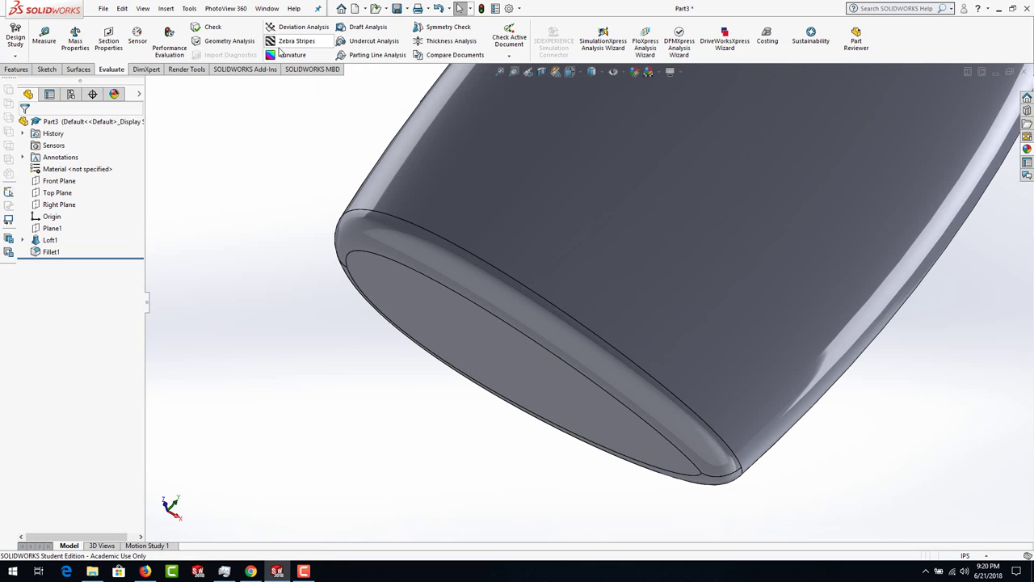
{"action": "left_click", "coordinate": [277, 55]}
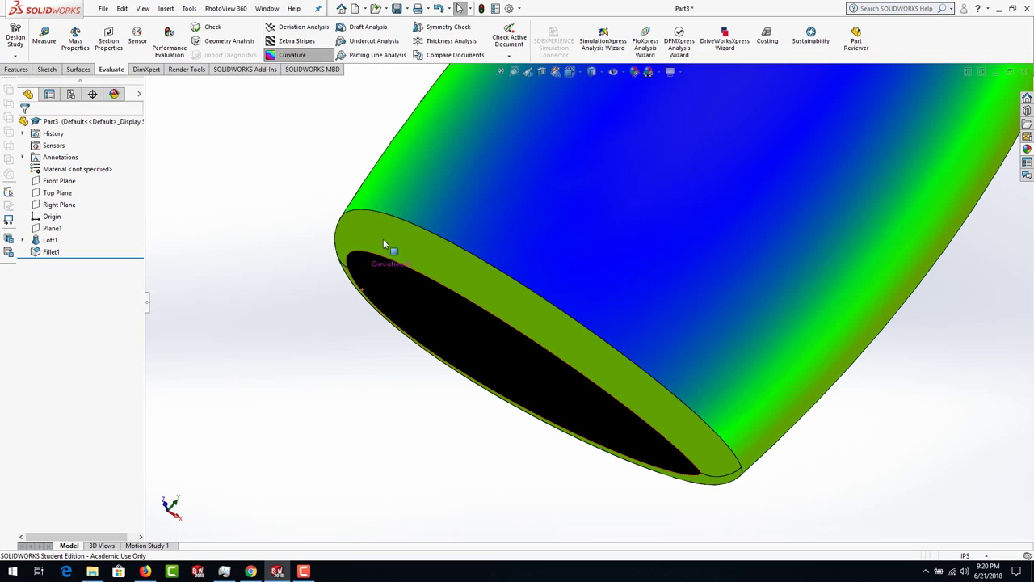
{"action": "mouse_move", "coordinate": [378, 242]}
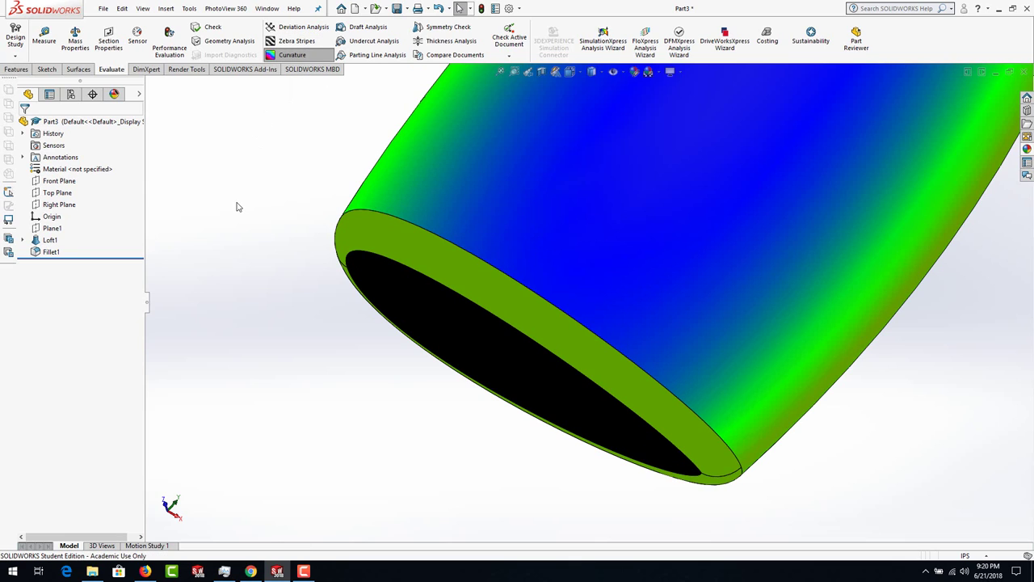
{"action": "left_click", "coordinate": [56, 252]}
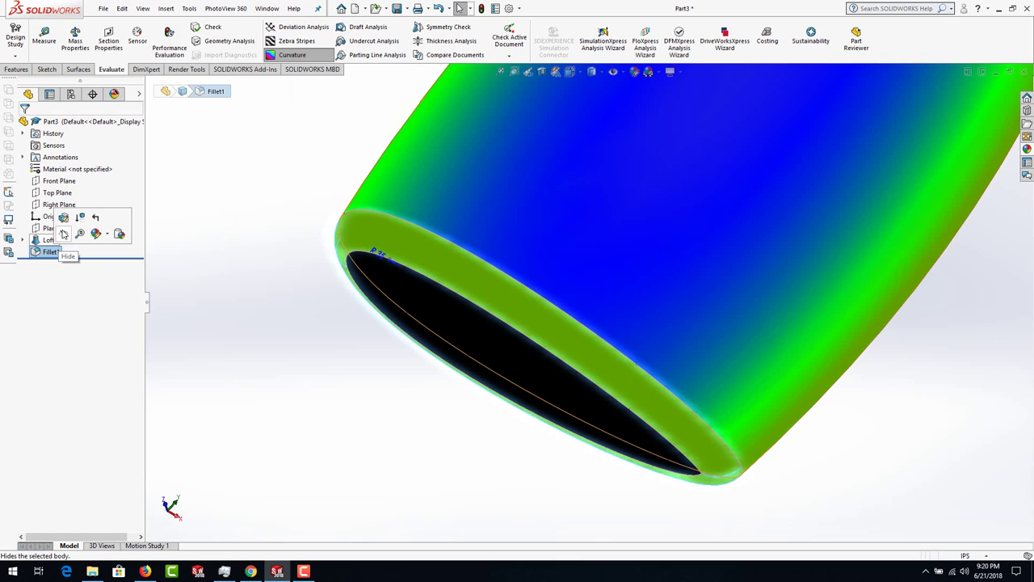
- Edit Fillet1 to a Curvature Continuous profile at 0.35in radius
{"action": "left_click", "coordinate": [64, 219]}
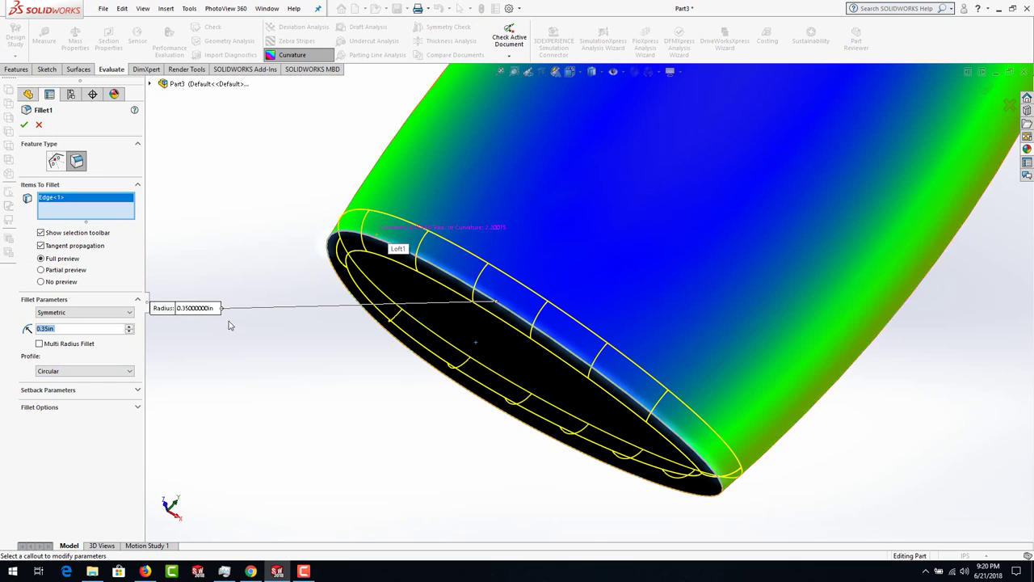
{"action": "left_click", "coordinate": [64, 371]}
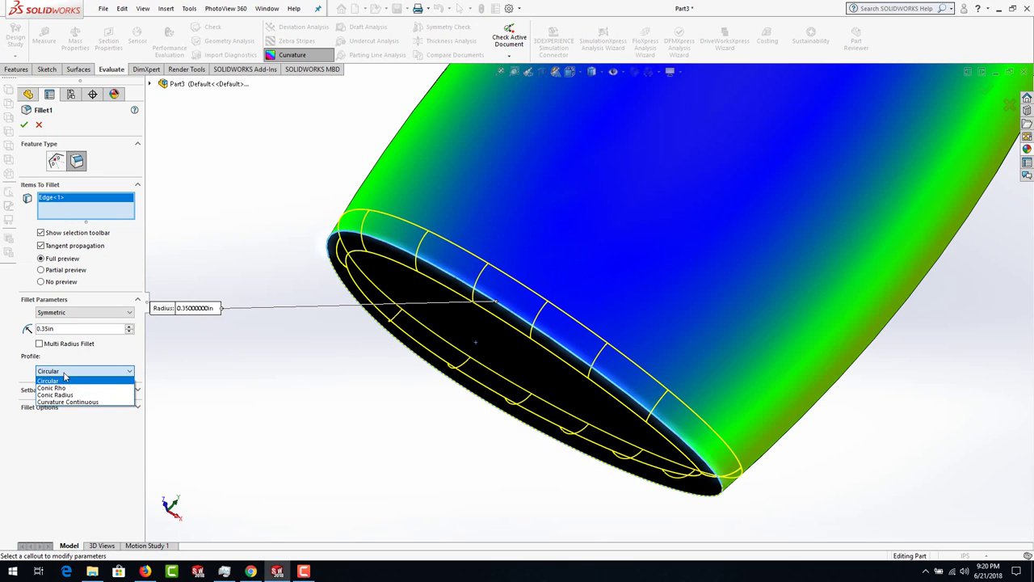
{"action": "left_click", "coordinate": [70, 402]}
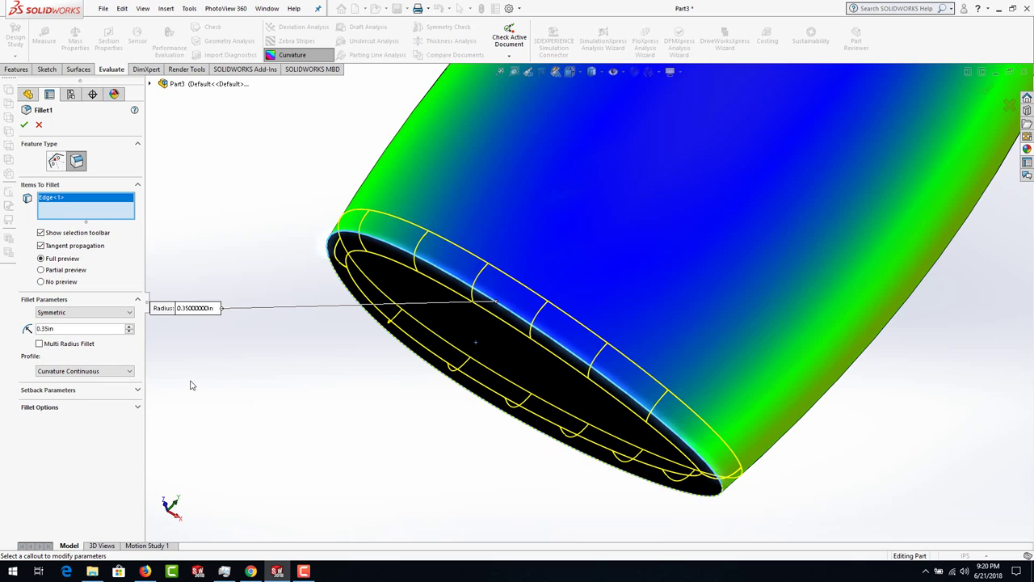
{"action": "left_click", "coordinate": [24, 124]}
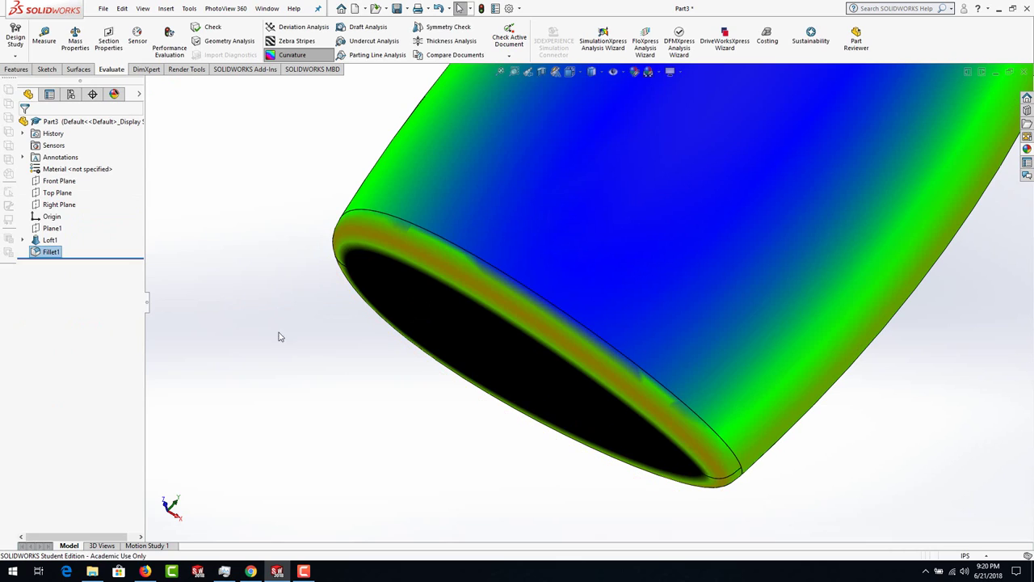
{"action": "left_click", "coordinate": [278, 360]}
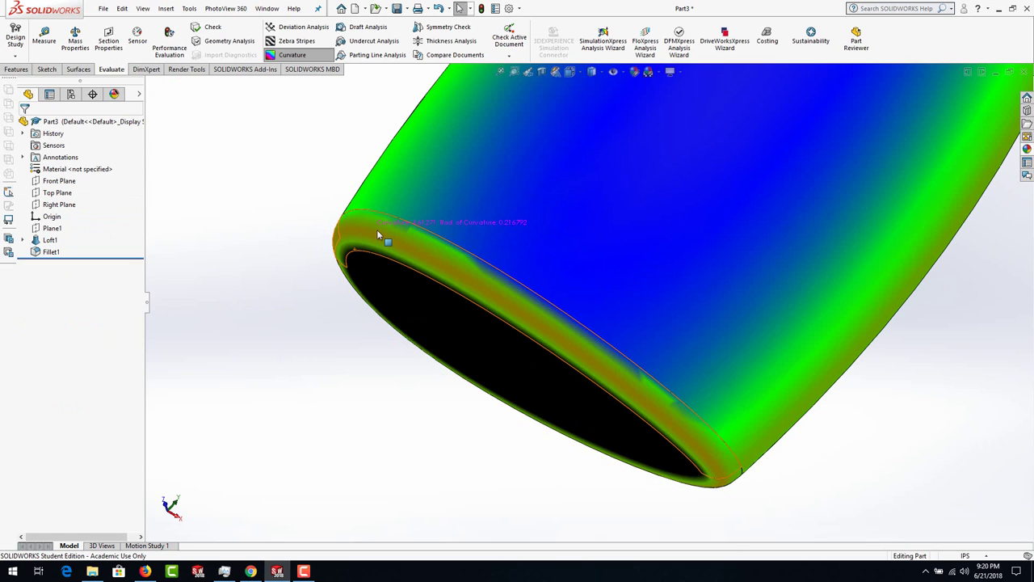
{"action": "mouse_move", "coordinate": [644, 380]}
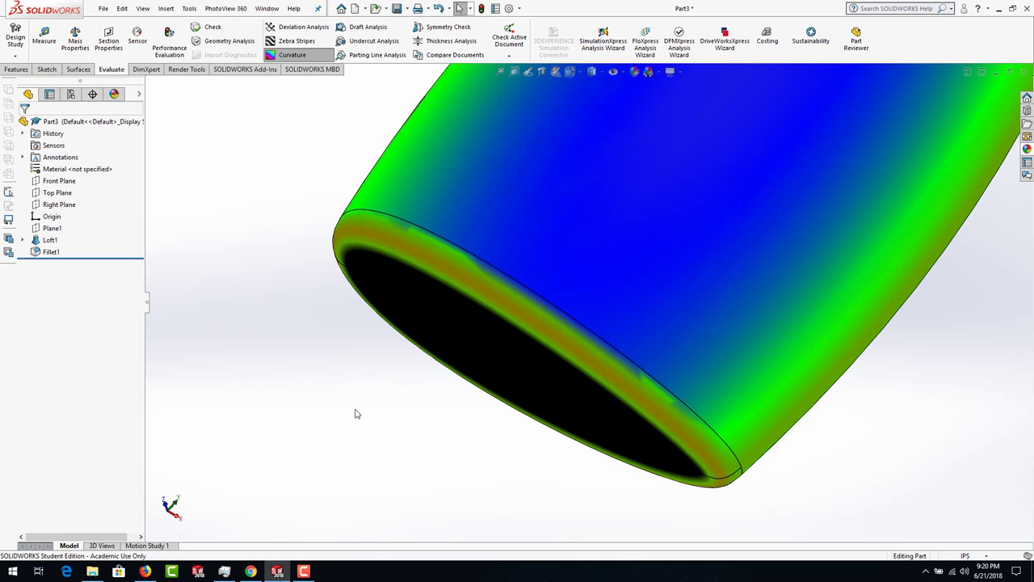
{"action": "scroll", "coordinate": [399, 254], "scroll_direction": "down", "scroll_amount": 5}
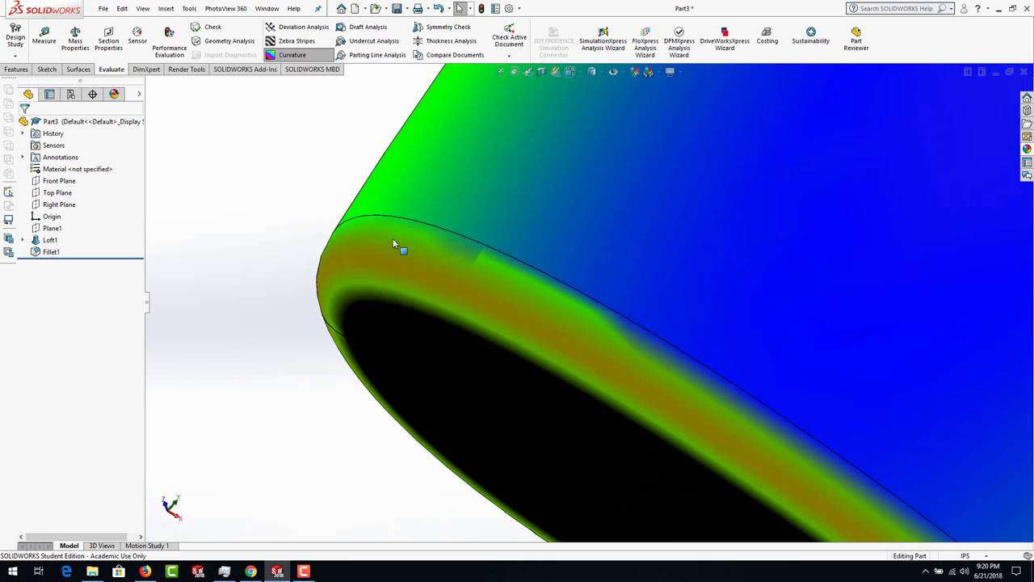
{"action": "scroll", "coordinate": [393, 238], "scroll_direction": "down", "scroll_amount": 1}
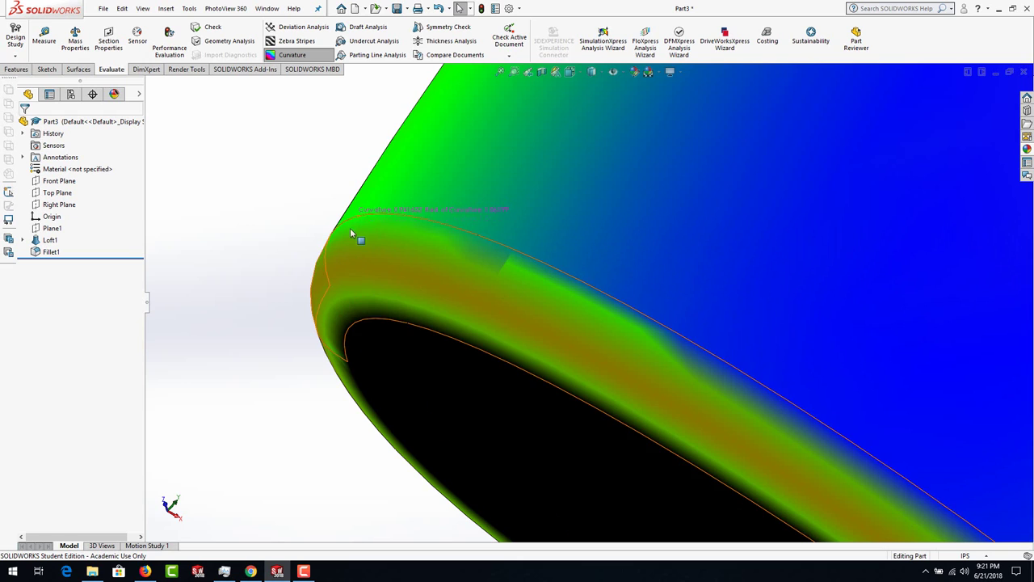
{"action": "middle_click_drag", "start_coordinate": [239, 465], "coordinate": [249, 490]}
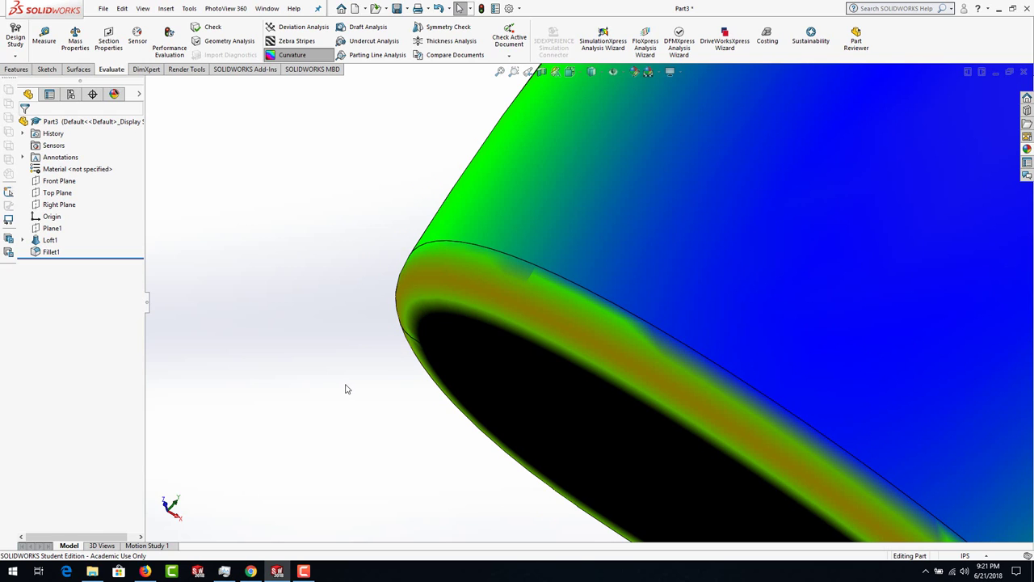
{"action": "scroll", "coordinate": [303, 408], "scroll_direction": "up", "scroll_amount": 4}
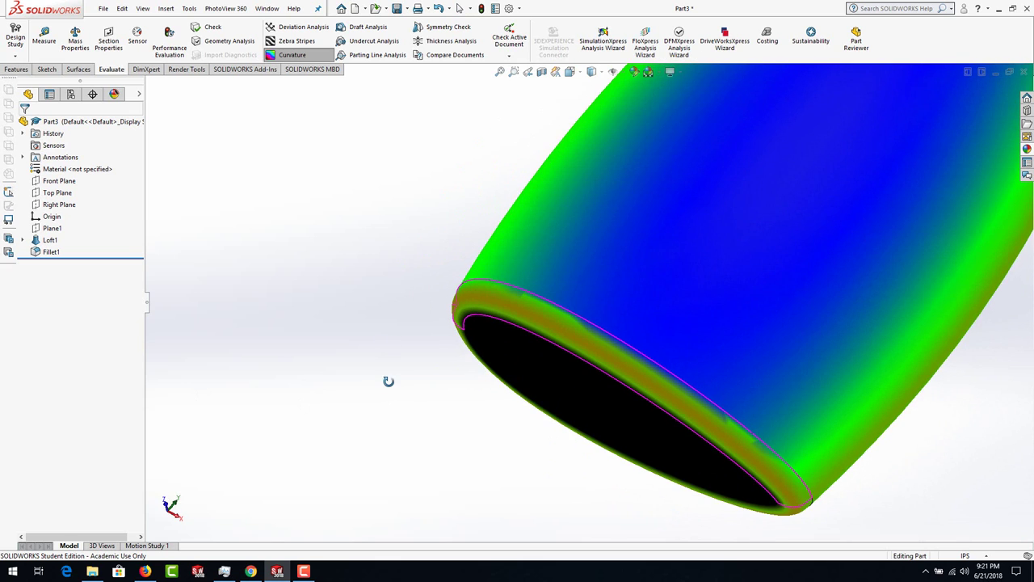
{"action": "scroll", "coordinate": [589, 319], "scroll_direction": "up", "scroll_amount": 3}
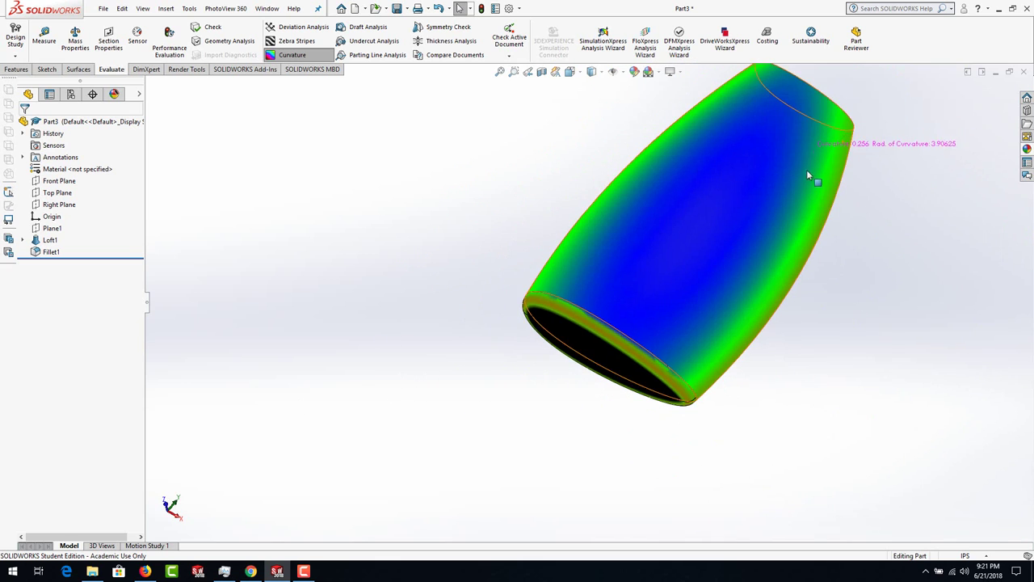
{"action": "middle_click_drag", "start_coordinate": [806, 169], "coordinate": [763, 288]}
{"action": "scroll", "coordinate": [841, 91], "scroll_direction": "down", "scroll_amount": 4}
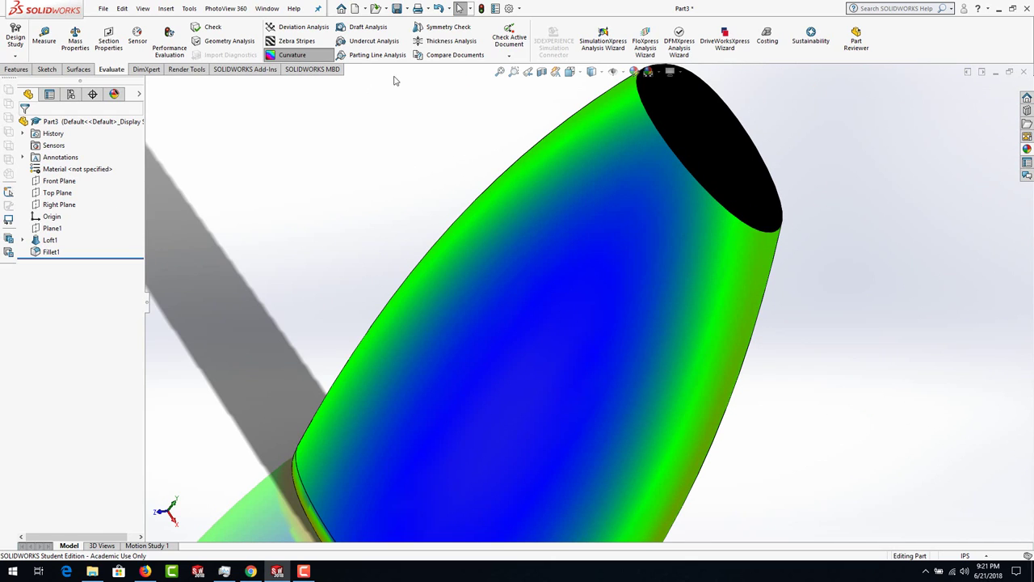
- Add a 0.125in Curvature Continuous fillet on the top rim edge
{"action": "left_click", "coordinate": [11, 71]}
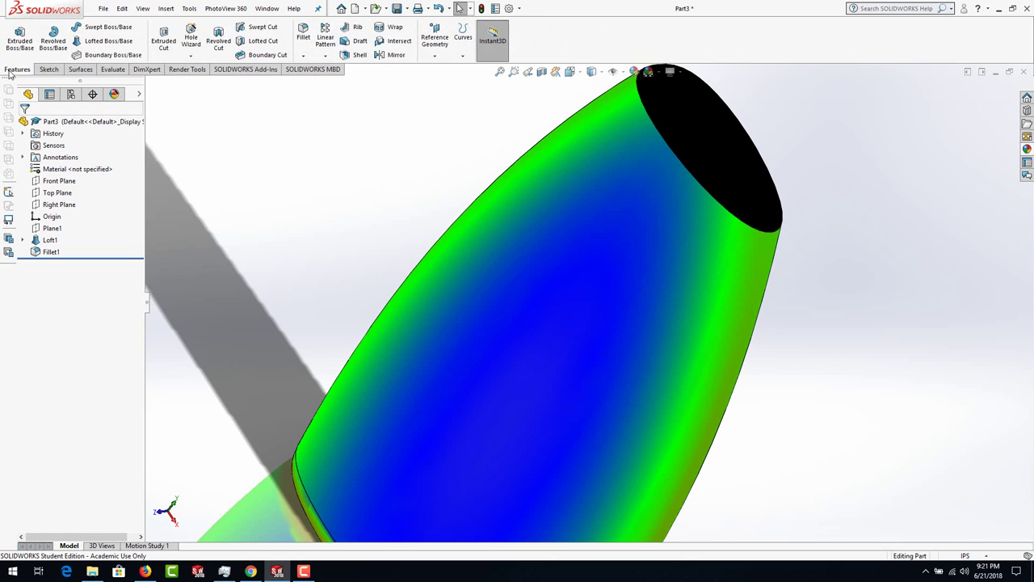
{"action": "left_click", "coordinate": [303, 34]}
{"action": "left_click", "coordinate": [57, 386]}
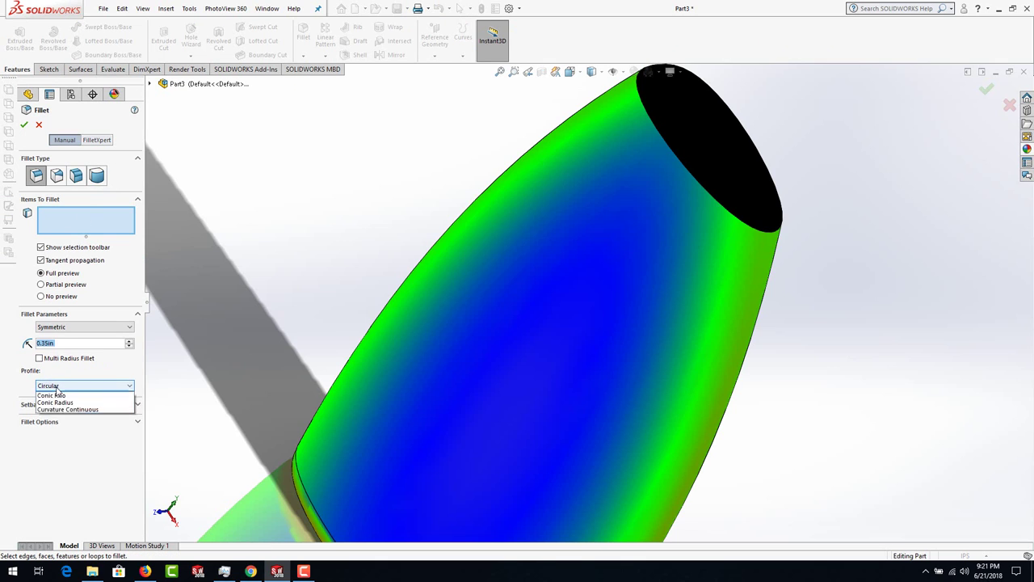
{"action": "left_click", "coordinate": [59, 416]}
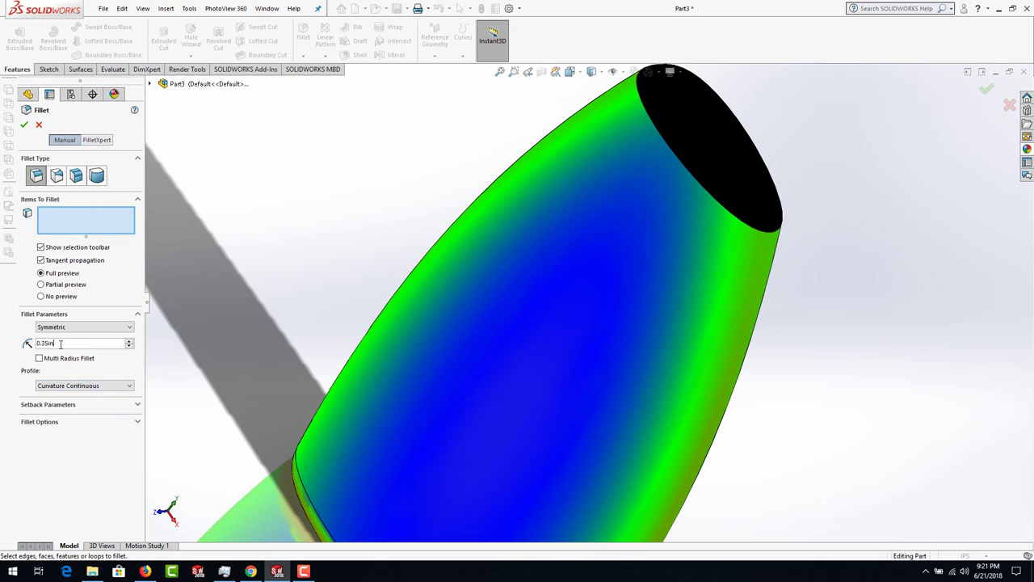
{"action": "type", "text": "0.125"}
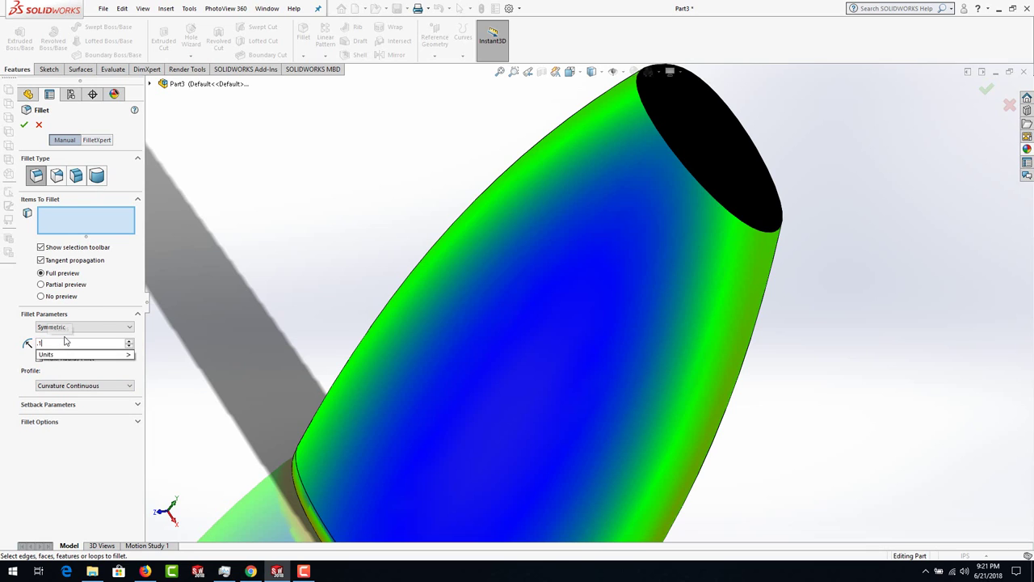
{"action": "key", "text": "Return"}
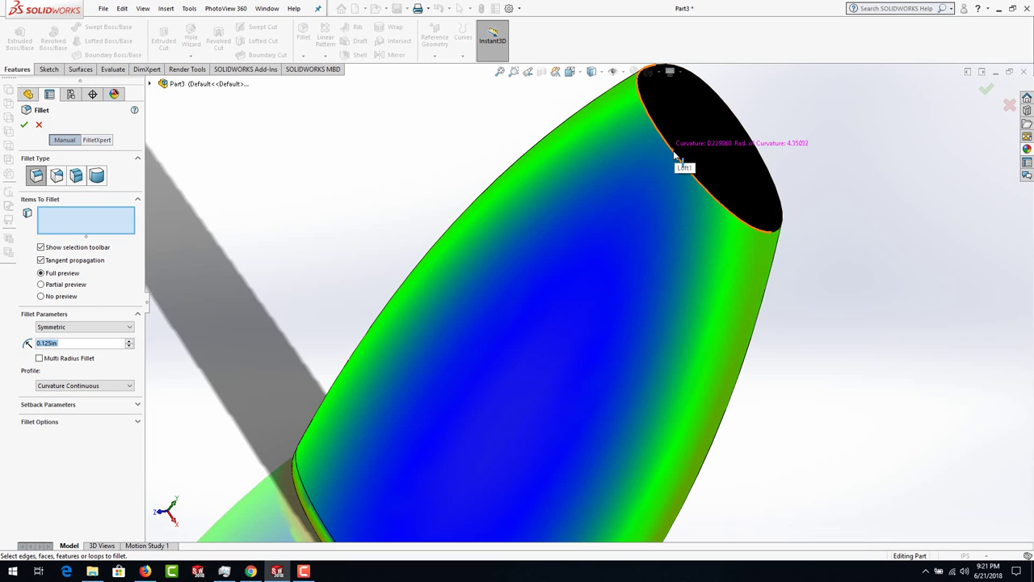
{"action": "left_click", "coordinate": [674, 154]}
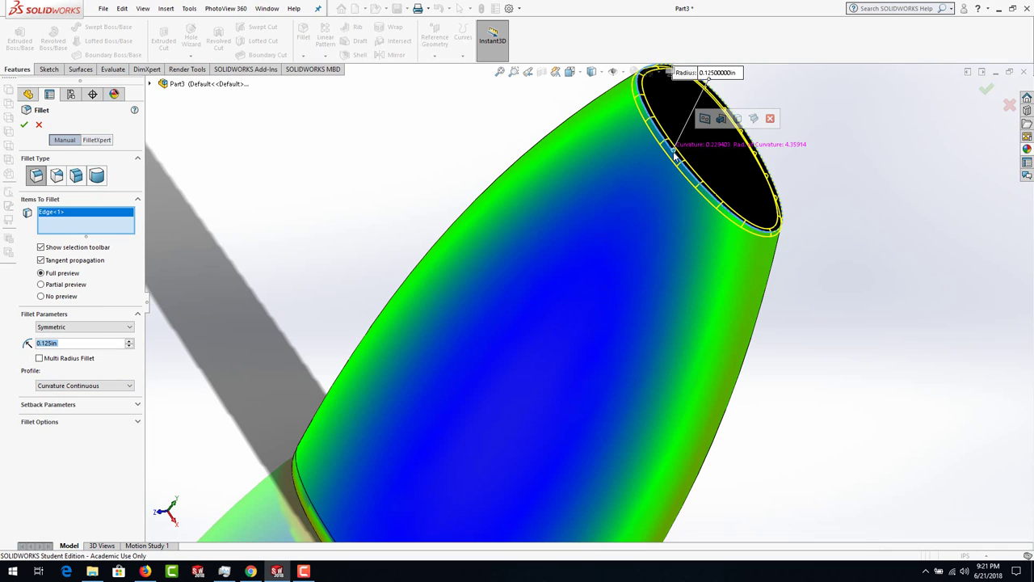
{"action": "left_click", "coordinate": [25, 126]}
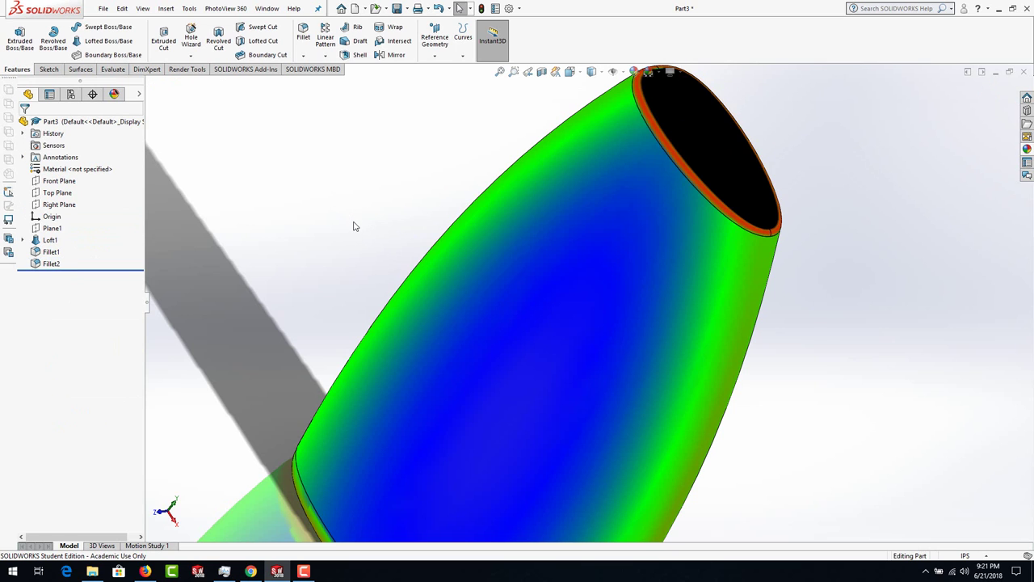
- Orbit to inspect Fillet2, then switch the Curvature analysis display off
{"action": "scroll", "coordinate": [731, 185], "scroll_direction": "down", "scroll_amount": 5}
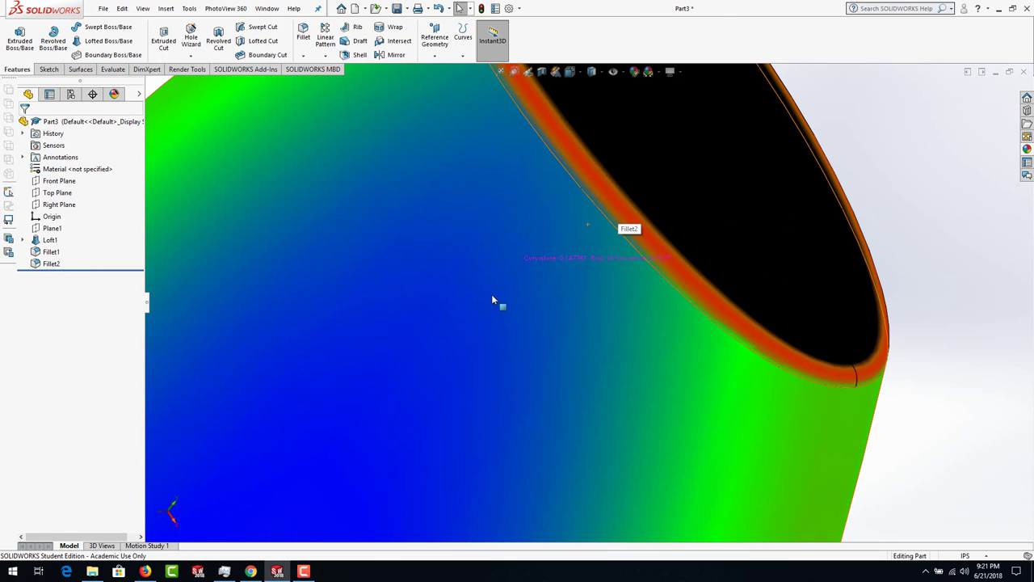
{"action": "scroll", "coordinate": [492, 301], "scroll_direction": "up", "scroll_amount": 6}
{"action": "middle_click_drag", "start_coordinate": [493, 302], "coordinate": [548, 259]}
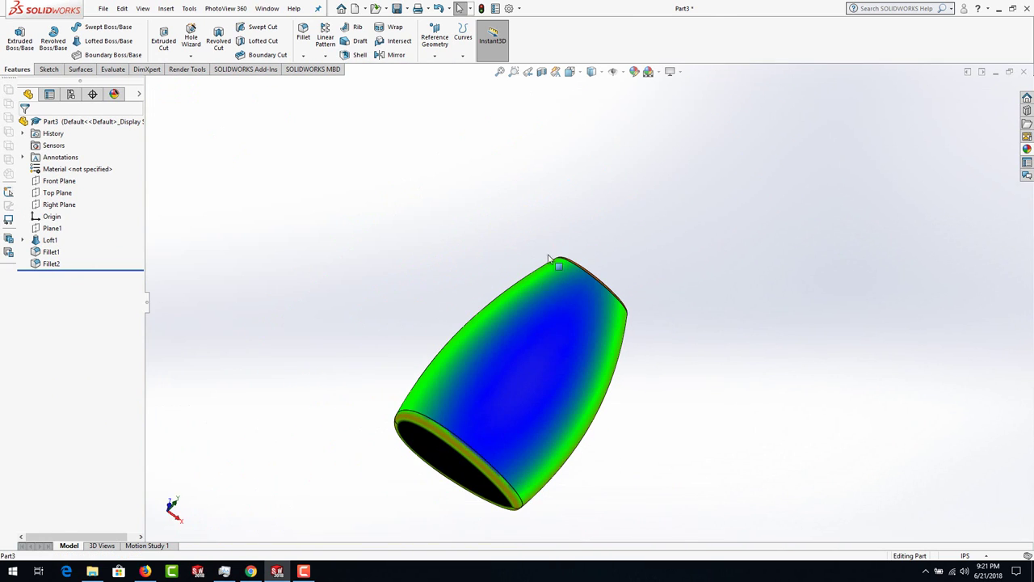
{"action": "scroll", "coordinate": [581, 408], "scroll_direction": "down", "scroll_amount": 2}
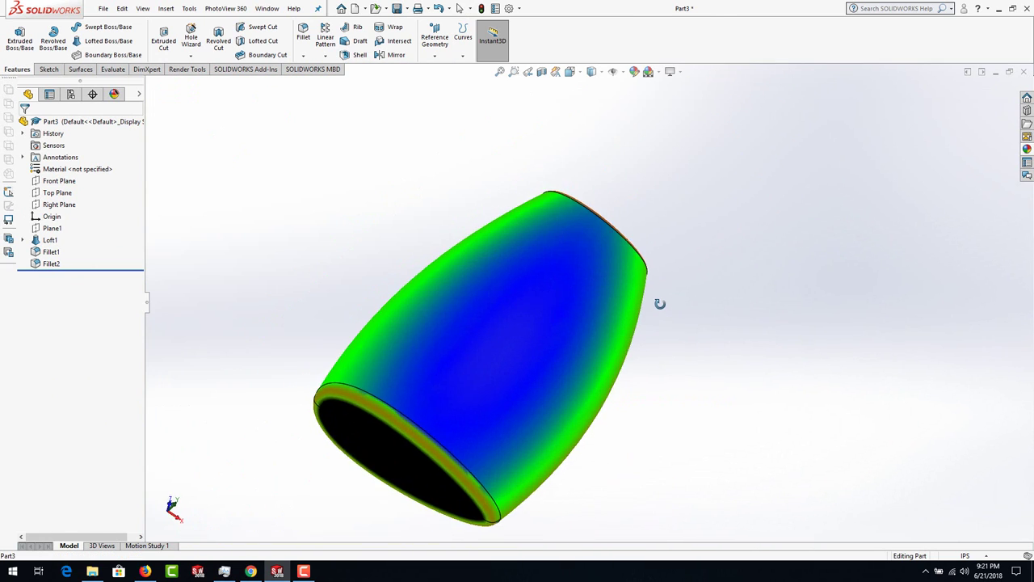
{"action": "middle_click_drag", "start_coordinate": [660, 303], "coordinate": [410, 286]}
{"action": "scroll", "coordinate": [410, 286], "scroll_direction": "down", "scroll_amount": 2}
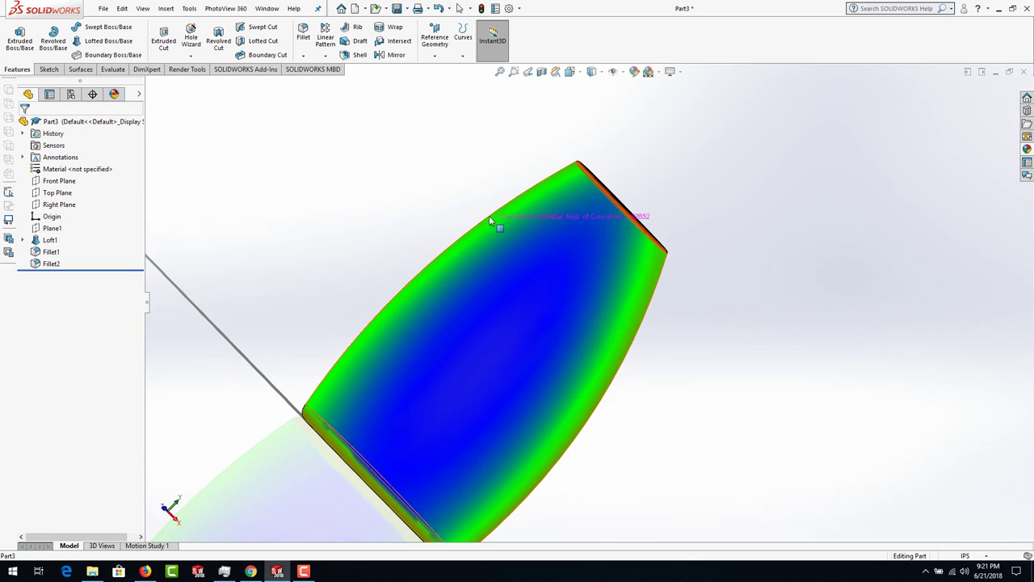
{"action": "left_click", "coordinate": [112, 70]}
{"action": "left_click", "coordinate": [285, 55]}
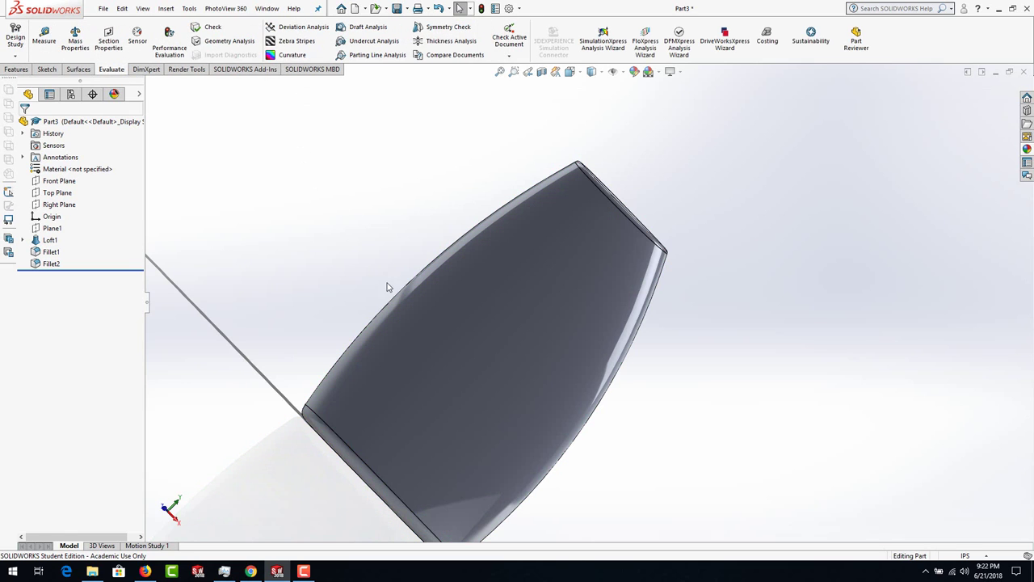
{"action": "middle_click_drag", "start_coordinate": [387, 287], "coordinate": [475, 335]}
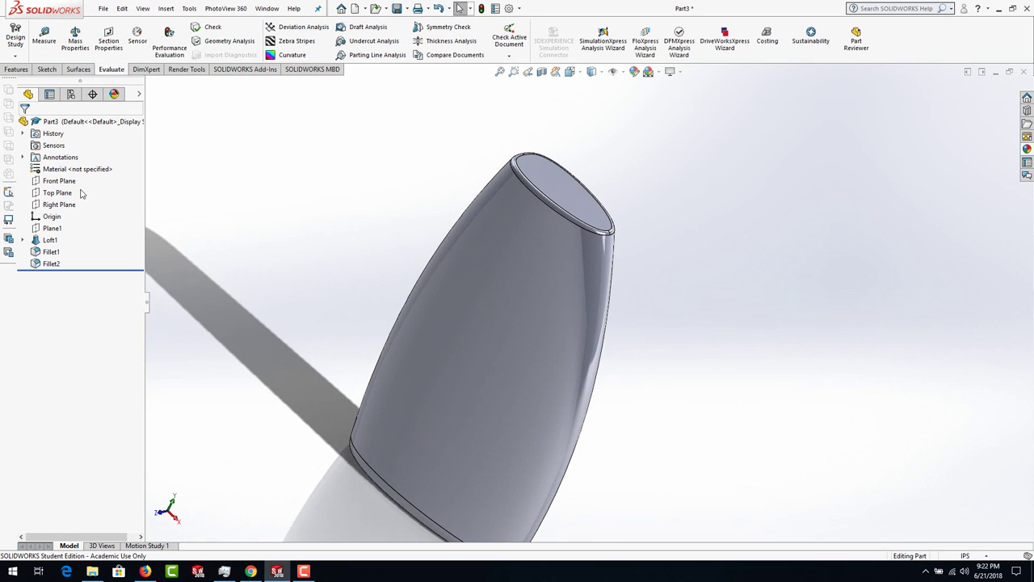
- Open a new sketch on the Front Plane and set the view to Front
{"action": "left_click", "coordinate": [65, 181]}
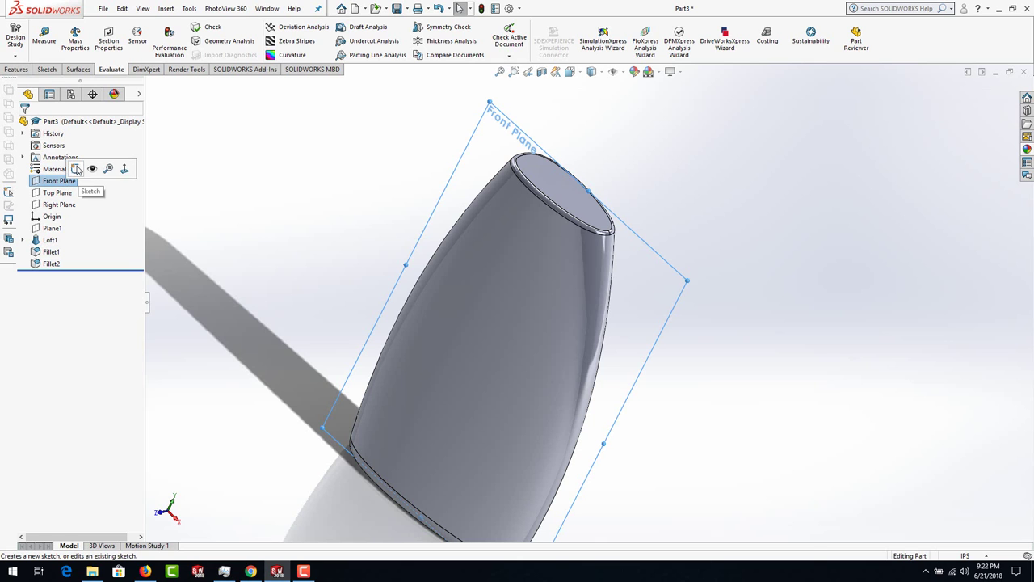
{"action": "left_click", "coordinate": [77, 168]}
{"action": "key", "text": "space"}
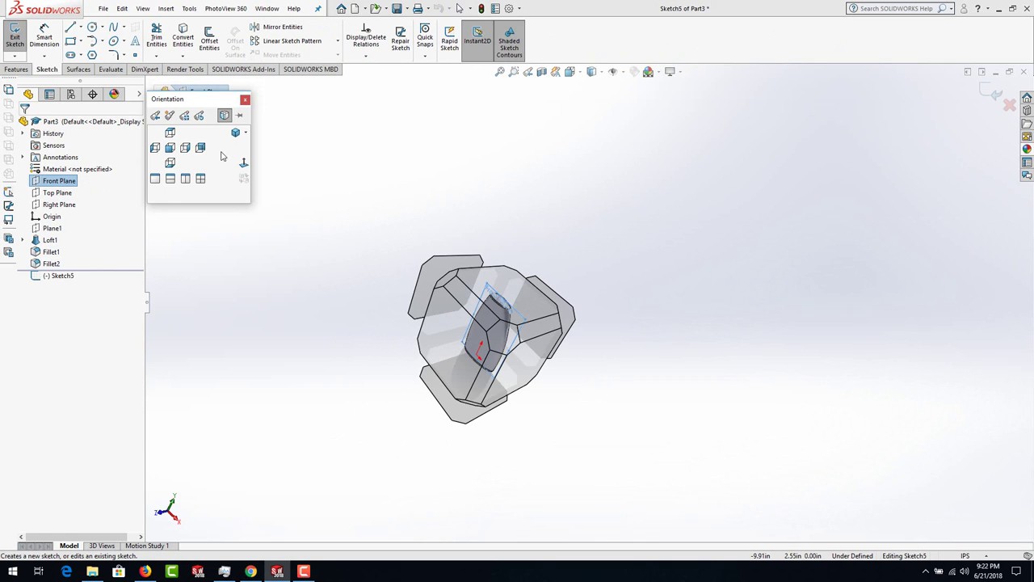
{"action": "left_click", "coordinate": [170, 147]}
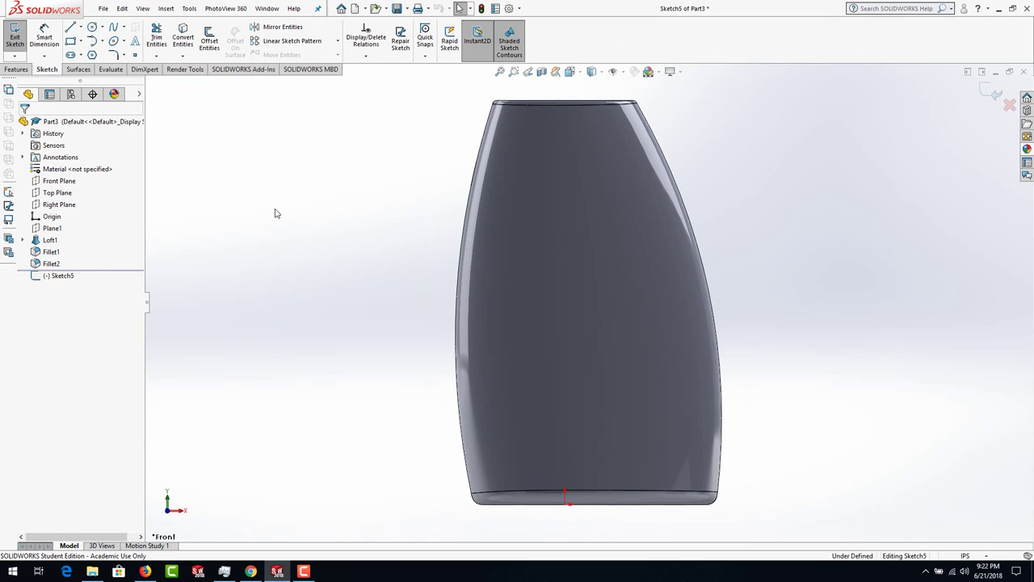
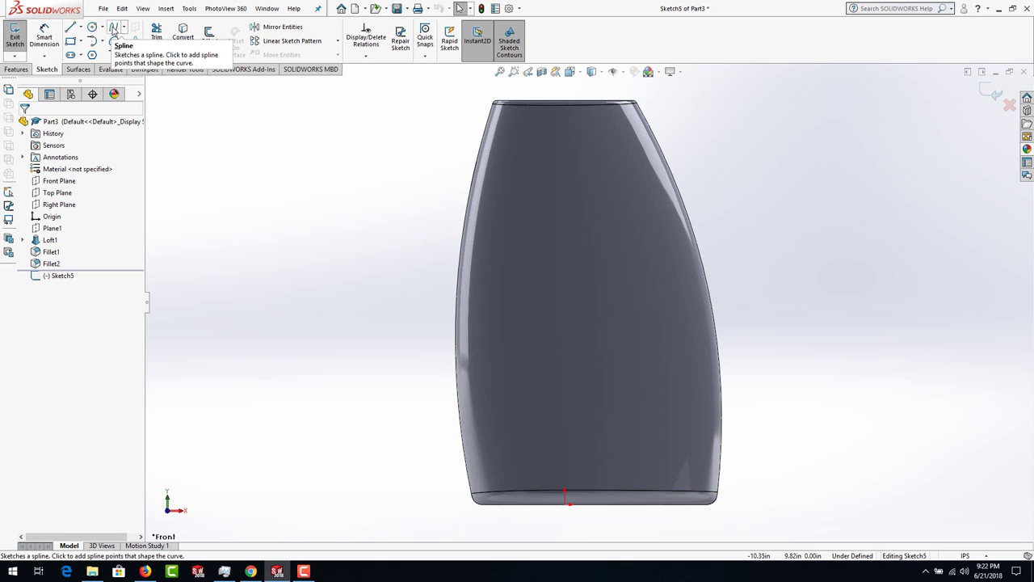
- Draw an S-shaped spline from beyond the upper-left shoulder to past the lower right side
{"action": "left_click", "coordinate": [113, 28]}
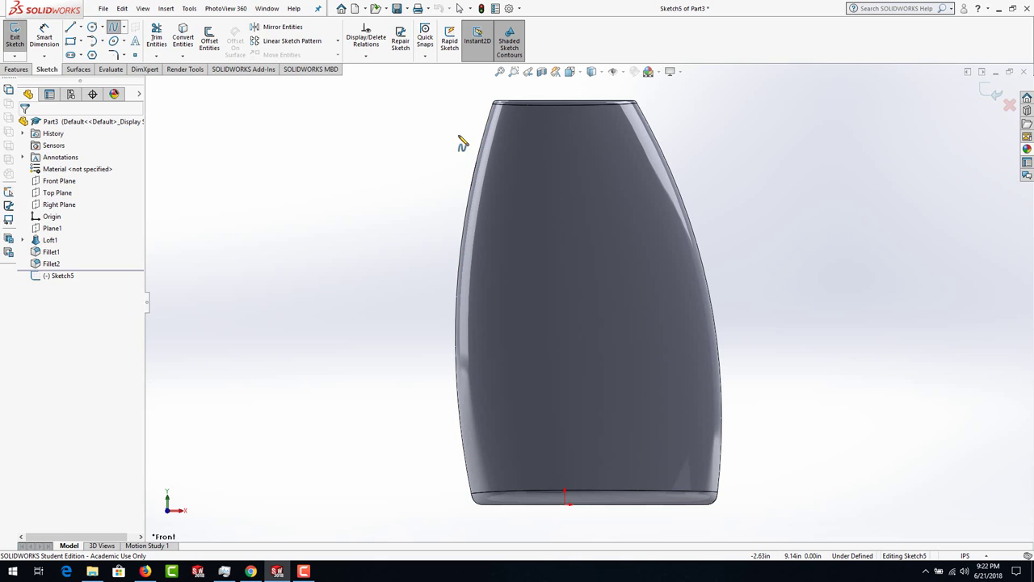
{"action": "left_click", "coordinate": [460, 136]}
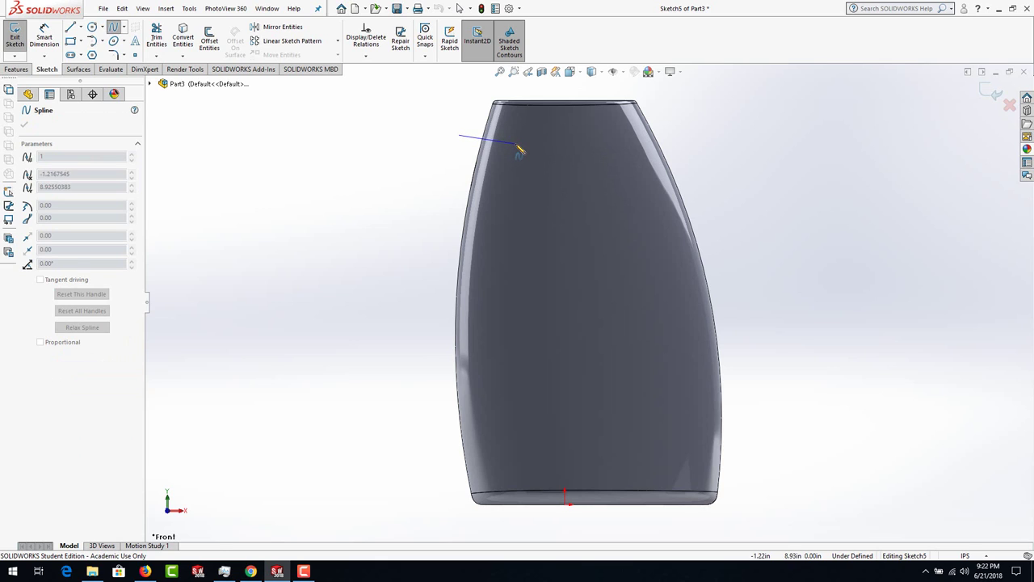
{"action": "left_click", "coordinate": [516, 144]}
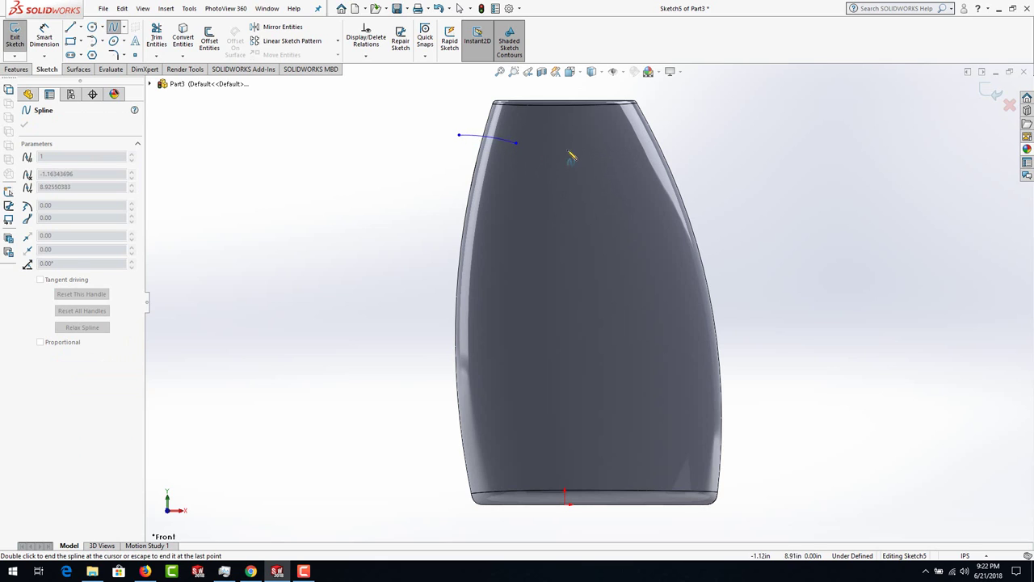
{"action": "left_click", "coordinate": [609, 167]}
{"action": "left_click", "coordinate": [645, 274]}
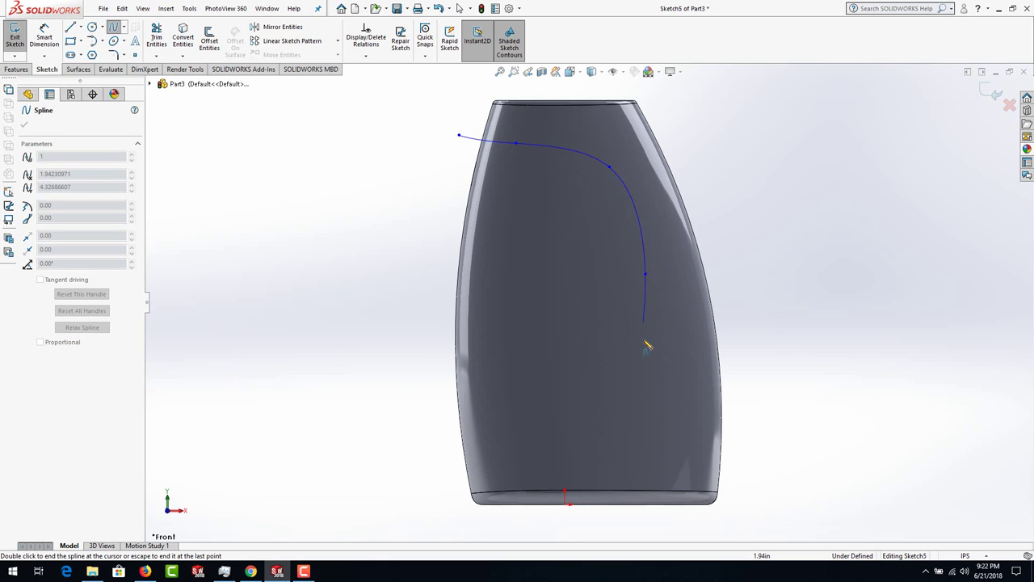
{"action": "left_click", "coordinate": [644, 353]}
{"action": "double_click", "coordinate": [755, 436]}
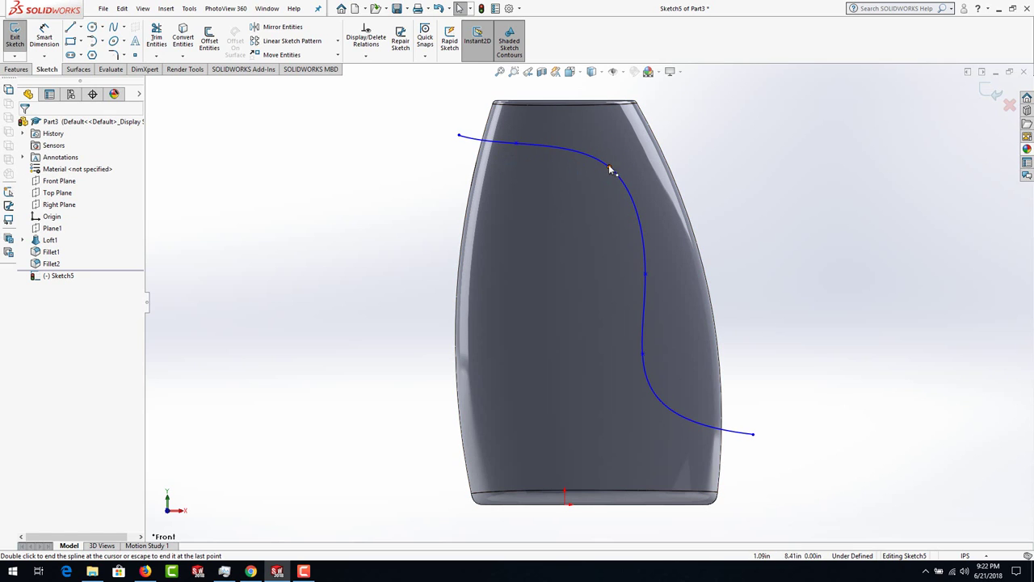
- Drag a spline point near the right shoulder to refine the curve's shape
{"action": "mouse_move", "coordinate": [611, 168]}
{"action": "left_mouse_down"}
{"action": "mouse_move", "coordinate": [599, 198]}
{"action": "mouse_move", "coordinate": [614, 170]}
{"action": "mouse_move", "coordinate": [616, 182]}
{"action": "left_mouse_up"}
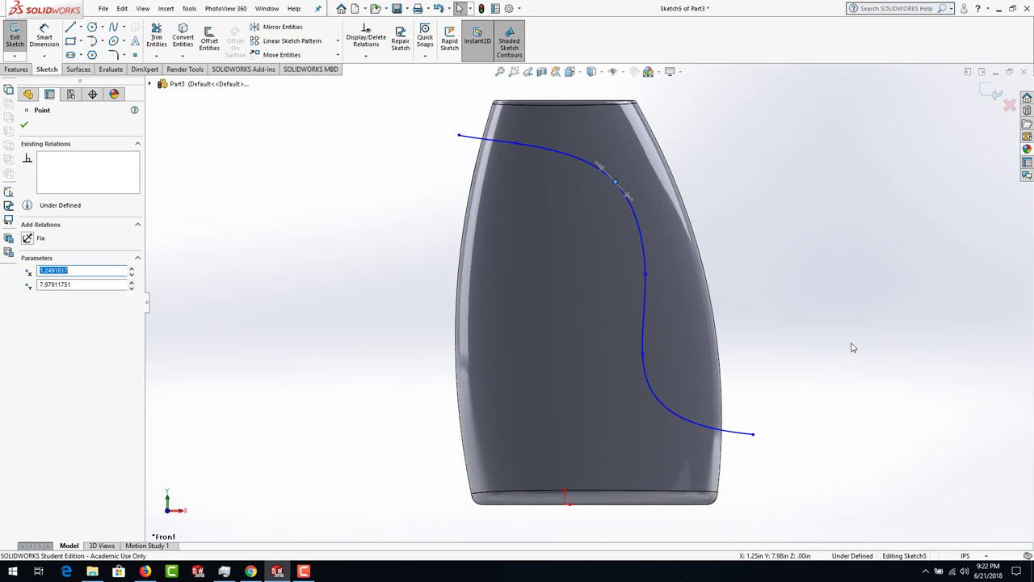
{"action": "left_click", "coordinate": [345, 210]}
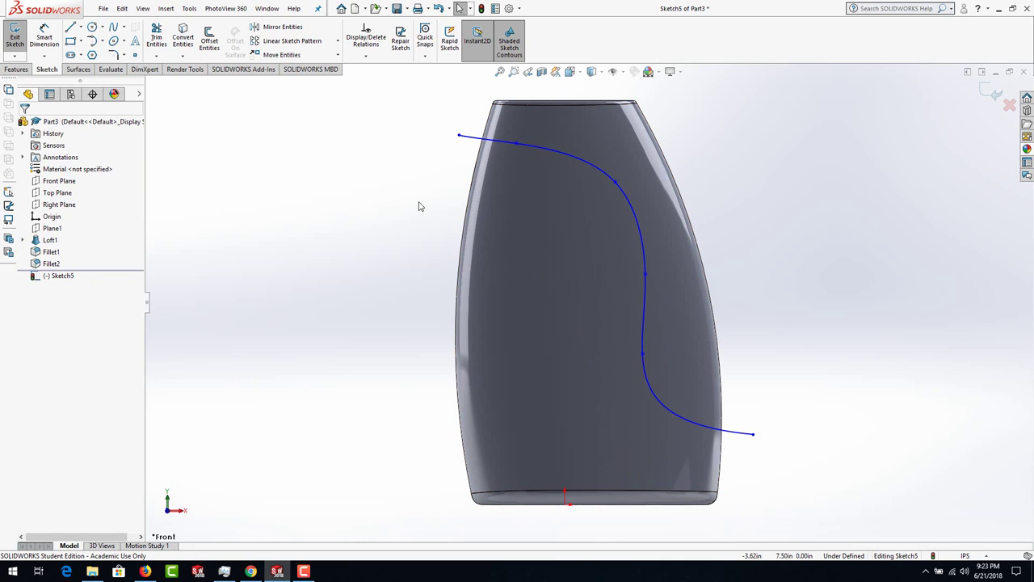
{"action": "left_click", "coordinate": [576, 162]}
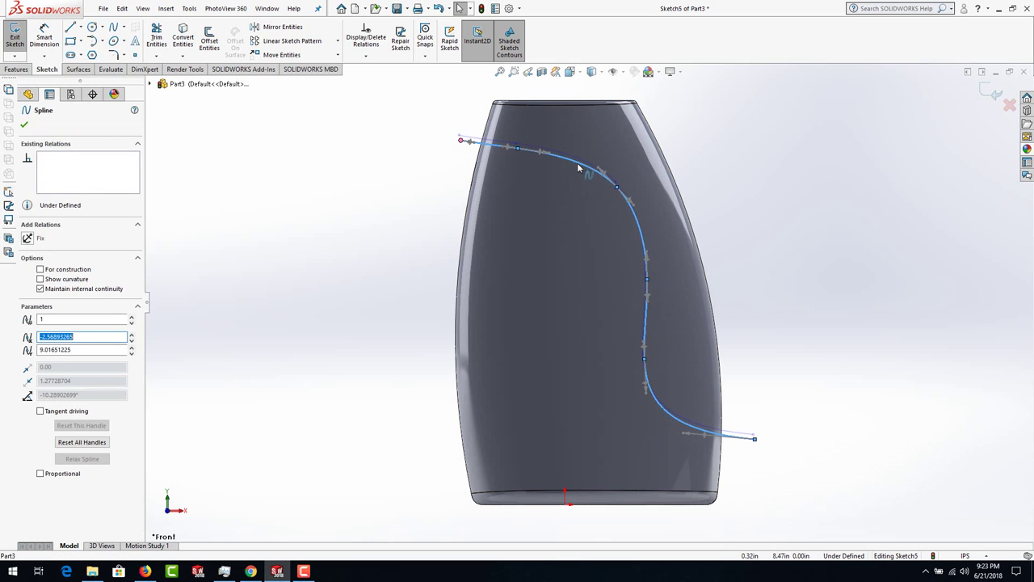
{"action": "left_click", "coordinate": [364, 238]}
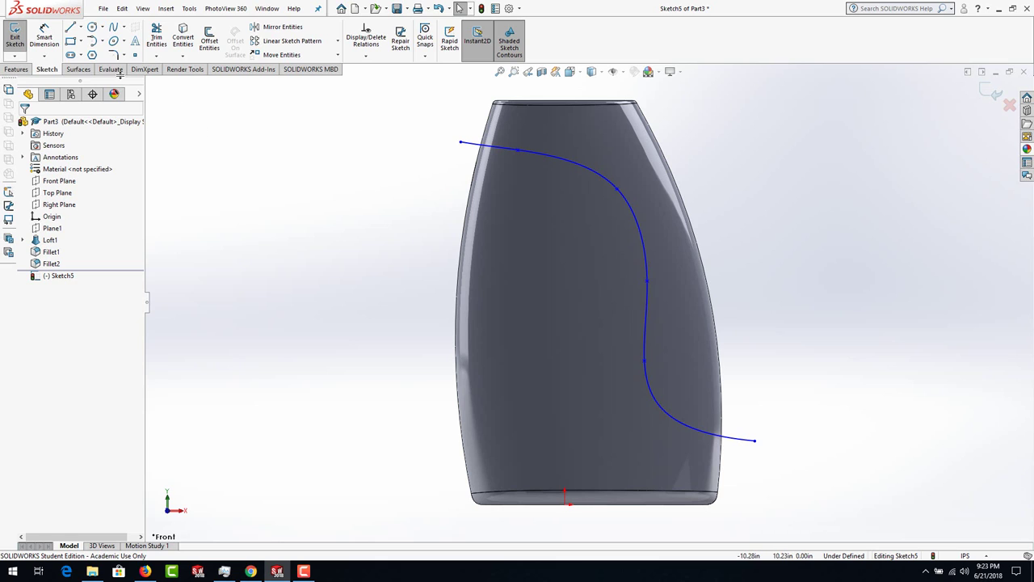
- Create a projection Split Line using the spline on the bottle's front face
{"action": "left_click", "coordinate": [188, 9]}
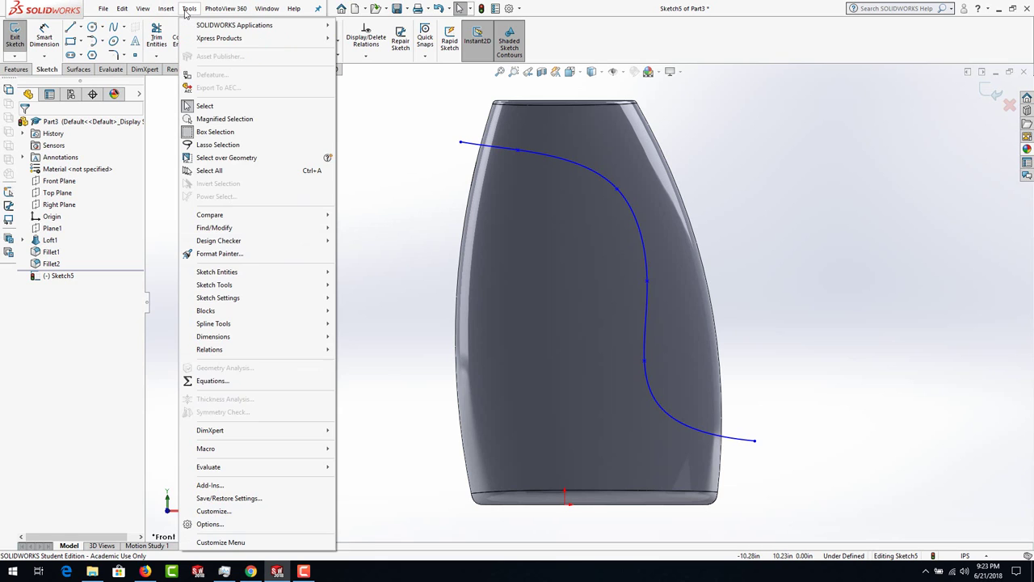
{"action": "mouse_move", "coordinate": [165, 8]}
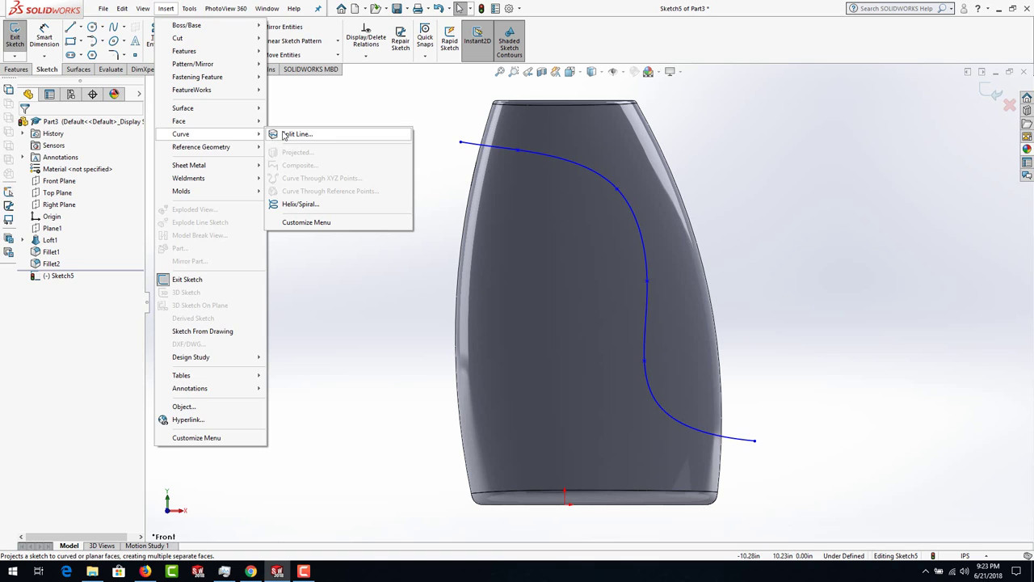
{"action": "left_click", "coordinate": [296, 134]}
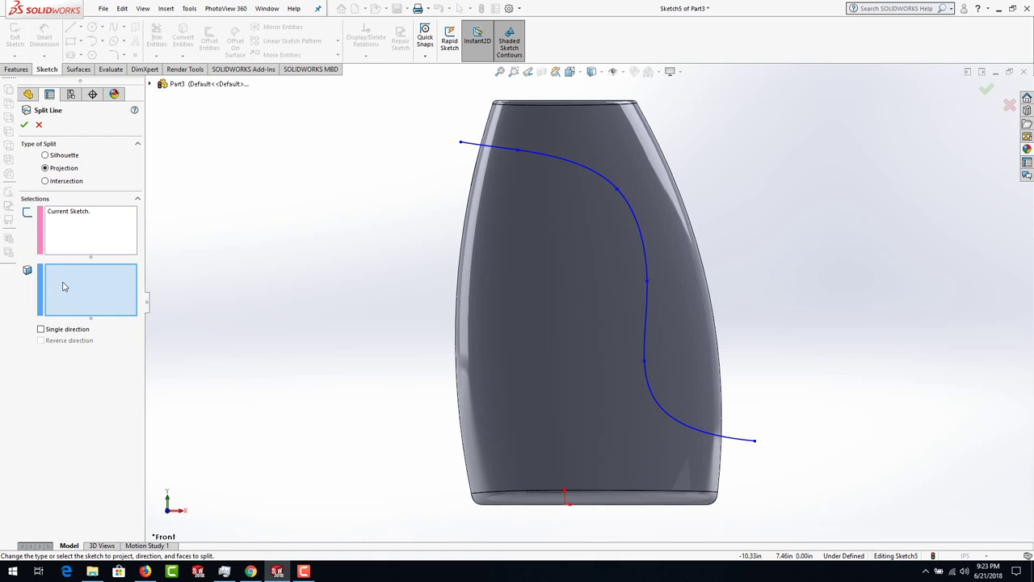
{"action": "left_click", "coordinate": [514, 252]}
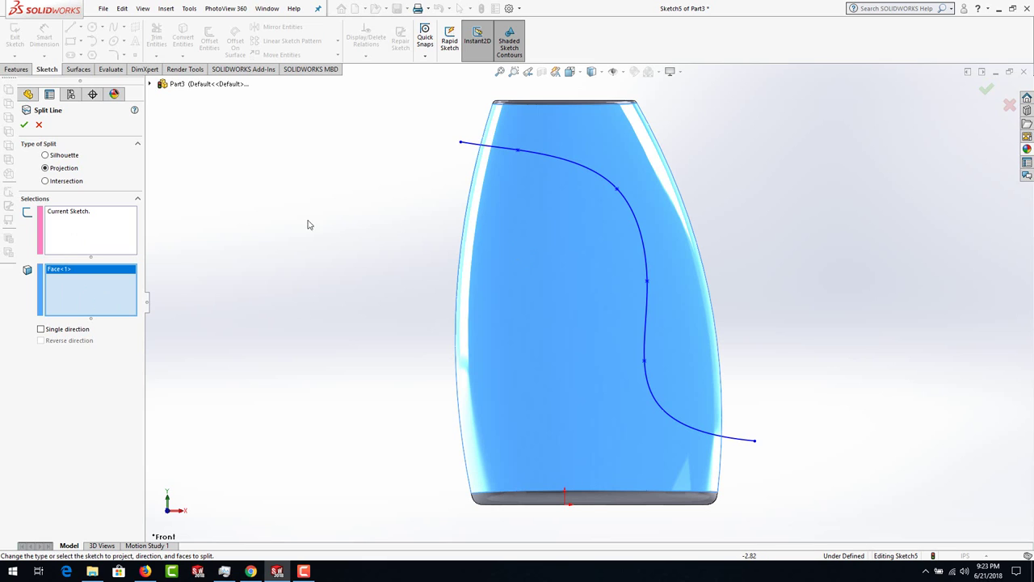
{"action": "left_click", "coordinate": [24, 126]}
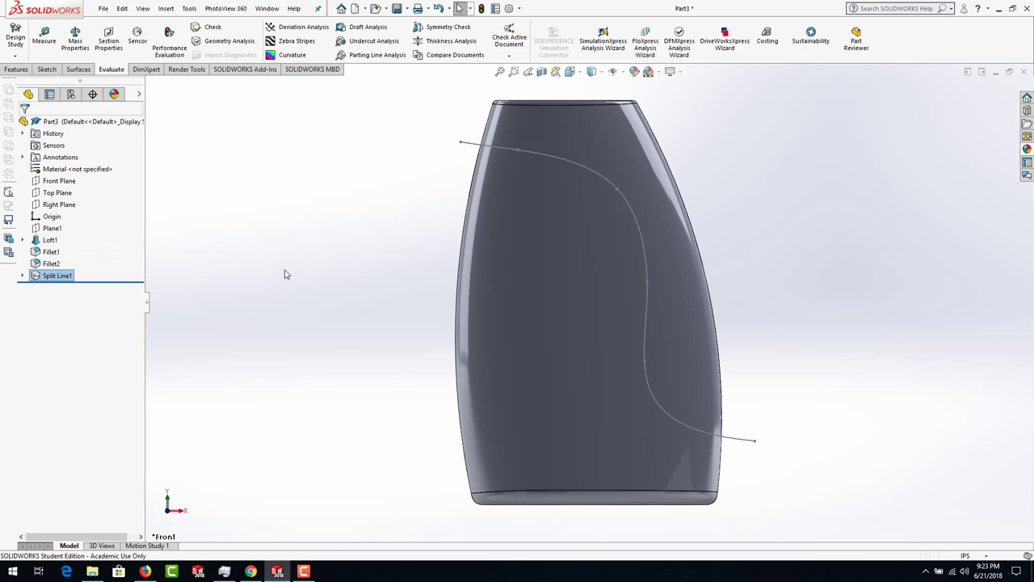
- Orbit the bottle and select the split faces to check the division
{"action": "mouse_move", "coordinate": [330, 339]}
{"action": "middle_mouse_down"}
{"action": "mouse_move", "coordinate": [433, 287]}
{"action": "mouse_move", "coordinate": [531, 296]}
{"action": "mouse_move", "coordinate": [547, 231]}
{"action": "mouse_move", "coordinate": [443, 298]}
{"action": "mouse_move", "coordinate": [334, 327]}
{"action": "middle_mouse_up"}
{"action": "left_click", "coordinate": [566, 224]}
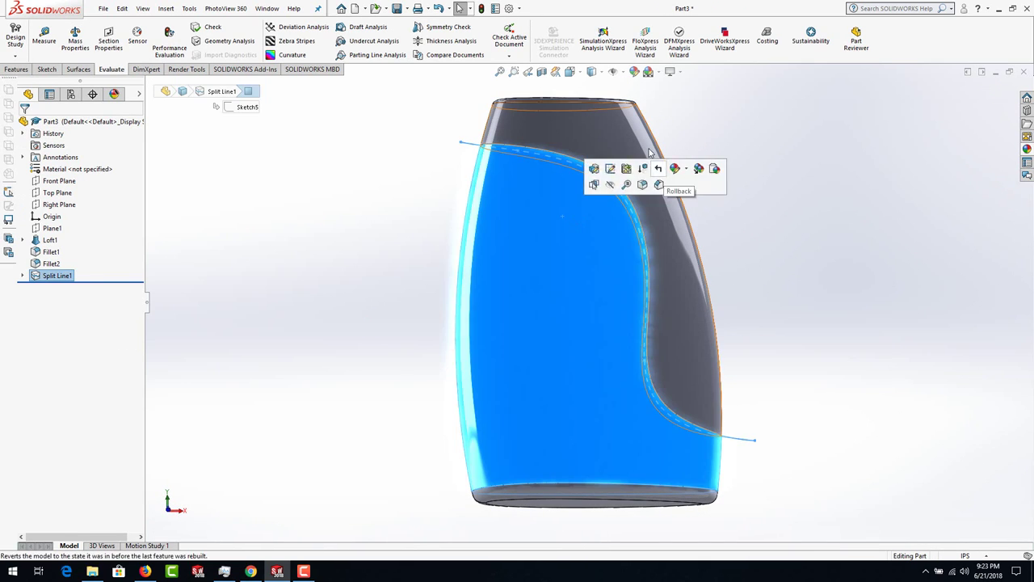
{"action": "left_click", "coordinate": [695, 172]}
{"action": "left_click", "coordinate": [531, 256]}
{"action": "left_click", "coordinate": [325, 333]}
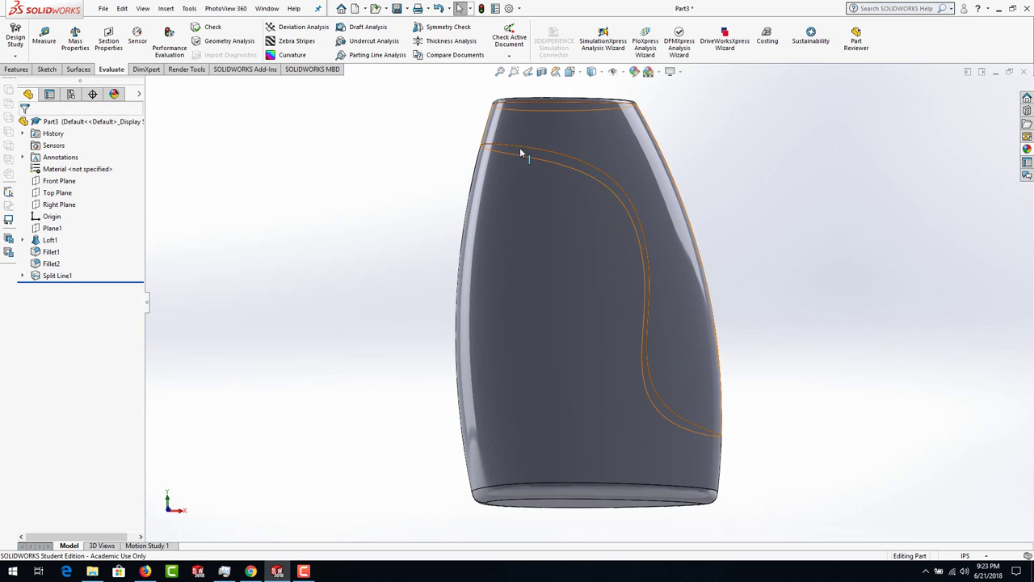
{"action": "mouse_move", "coordinate": [408, 270]}
{"action": "middle_mouse_down"}
{"action": "mouse_move", "coordinate": [492, 428]}
{"action": "mouse_move", "coordinate": [550, 483]}
{"action": "mouse_move", "coordinate": [404, 282]}
{"action": "mouse_move", "coordinate": [403, 256]}
{"action": "middle_mouse_up"}
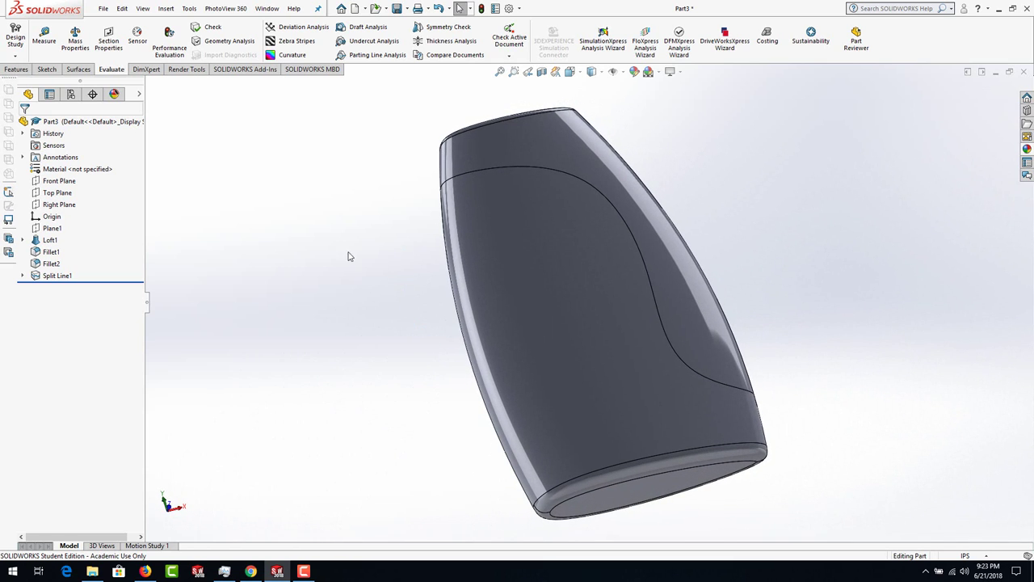
- Start a sketch on the Front Plane and view it Normal To
{"action": "left_click", "coordinate": [56, 181]}
{"action": "left_click", "coordinate": [63, 170]}
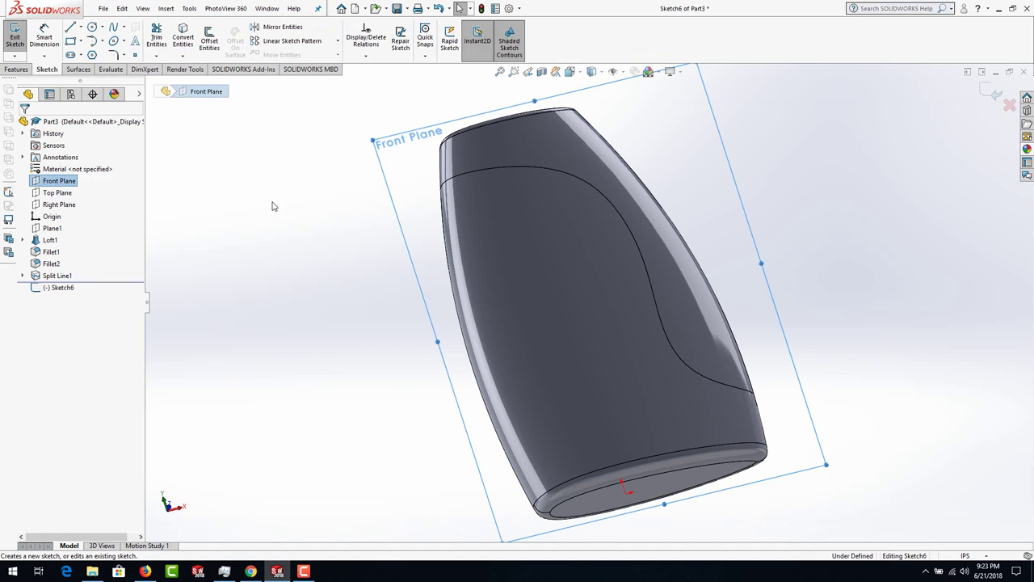
{"action": "key", "text": "space"}
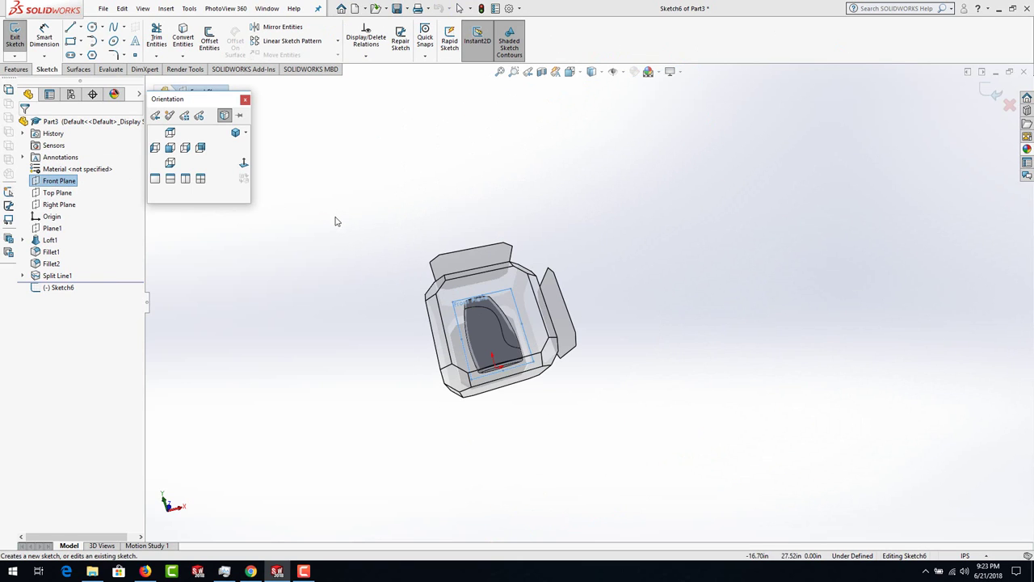
{"action": "left_click", "coordinate": [170, 147]}
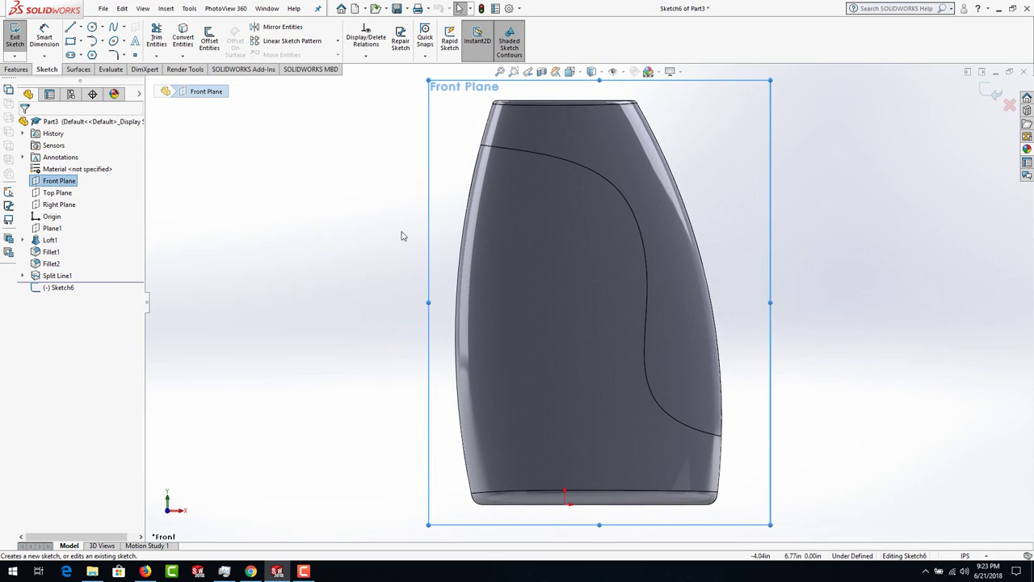
- Draw a circle at the spline's upper-left end, dimension it Ø1.25 in, and exit
{"action": "left_click", "coordinate": [92, 27]}
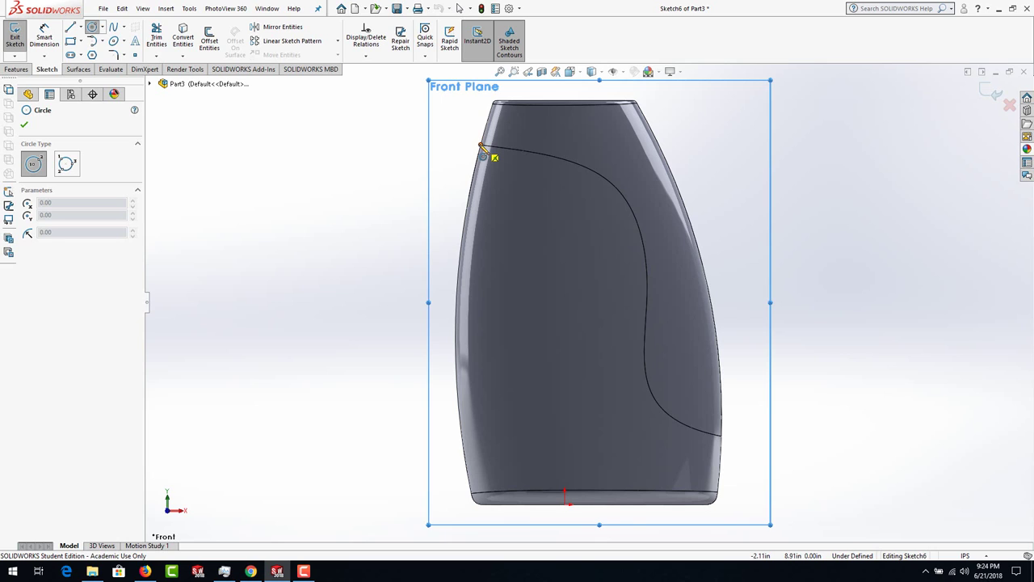
{"action": "left_click", "coordinate": [482, 147]}
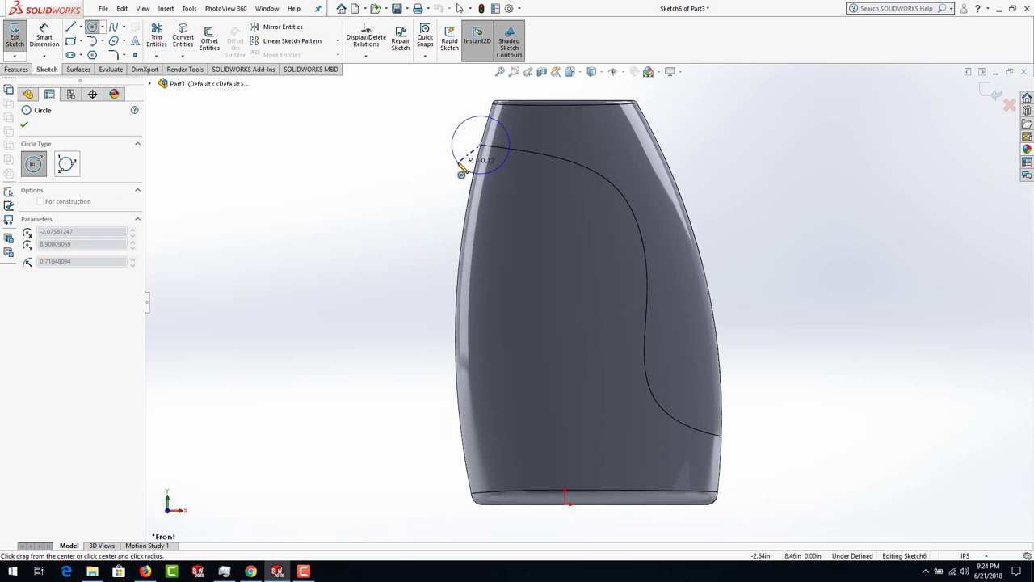
{"action": "left_click", "coordinate": [464, 164]}
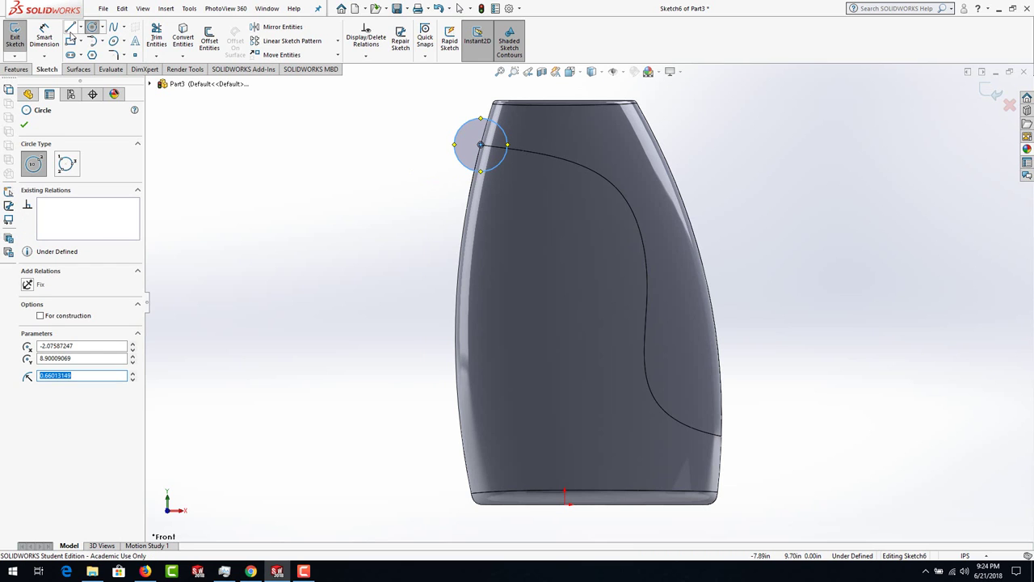
{"action": "key", "text": "d"}
{"action": "left_click", "coordinate": [456, 175]}
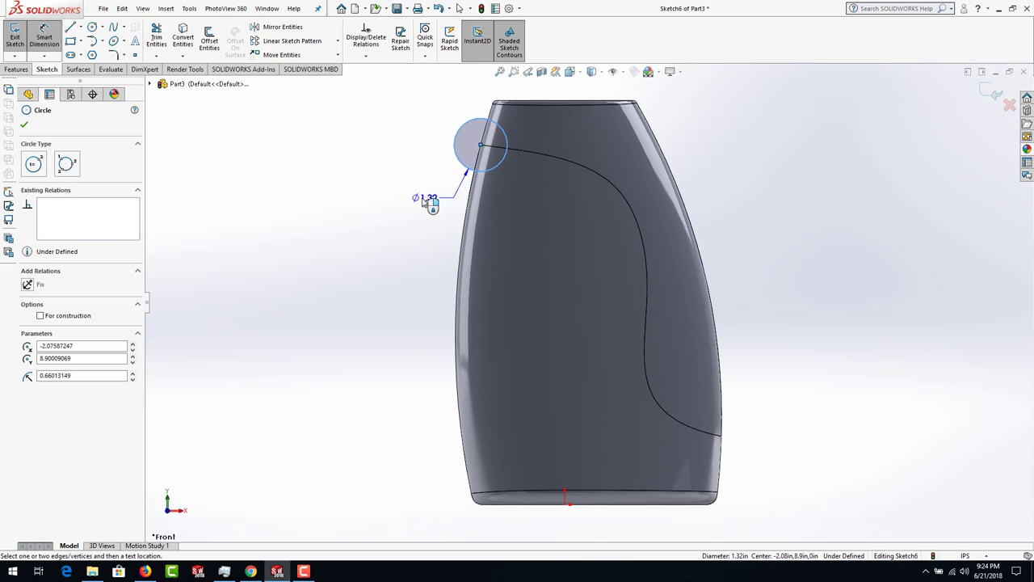
{"action": "left_click", "coordinate": [414, 229]}
{"action": "type", "text": "1.25"}
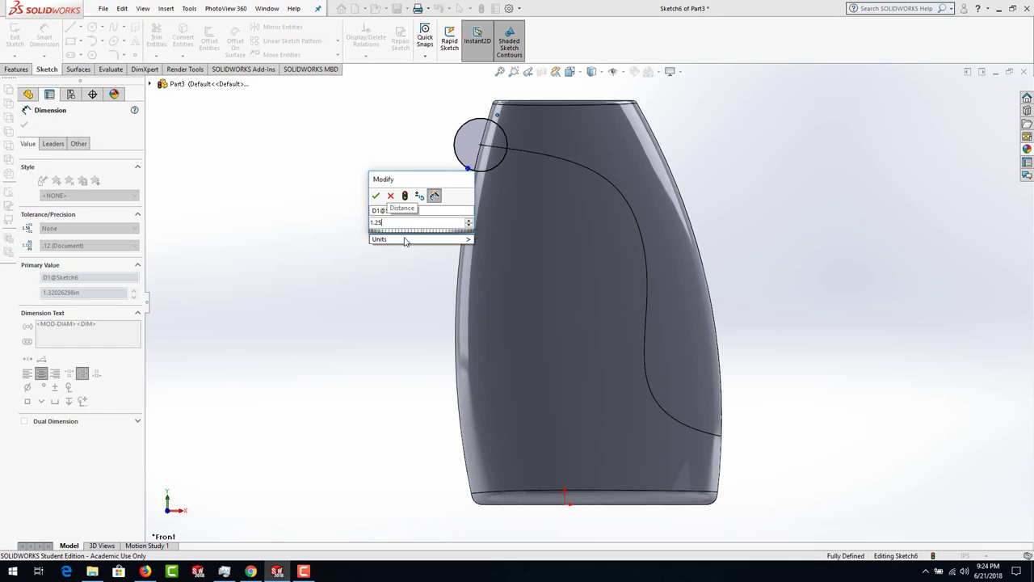
{"action": "key", "text": "Return"}
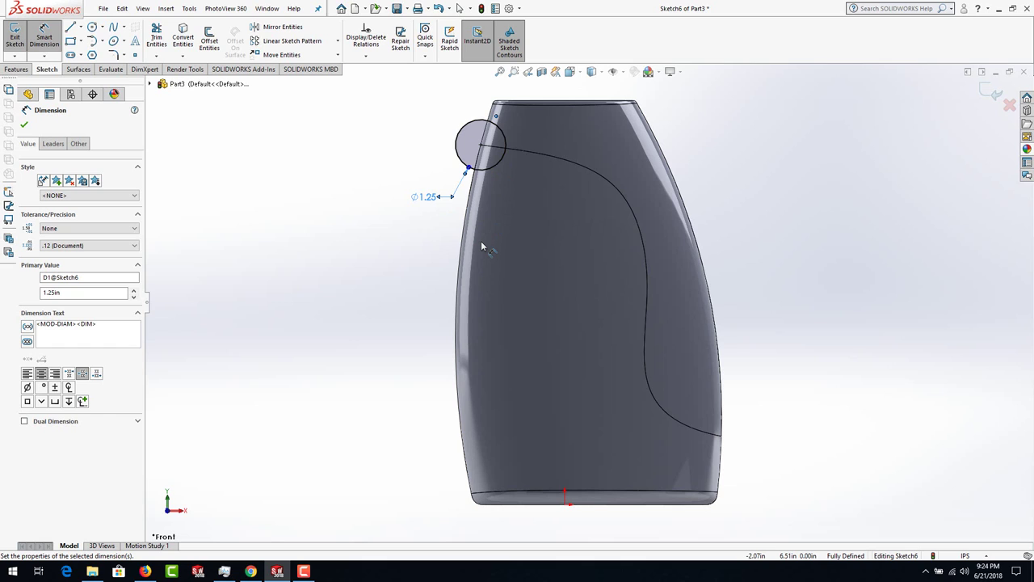
{"action": "left_click", "coordinate": [481, 8]}
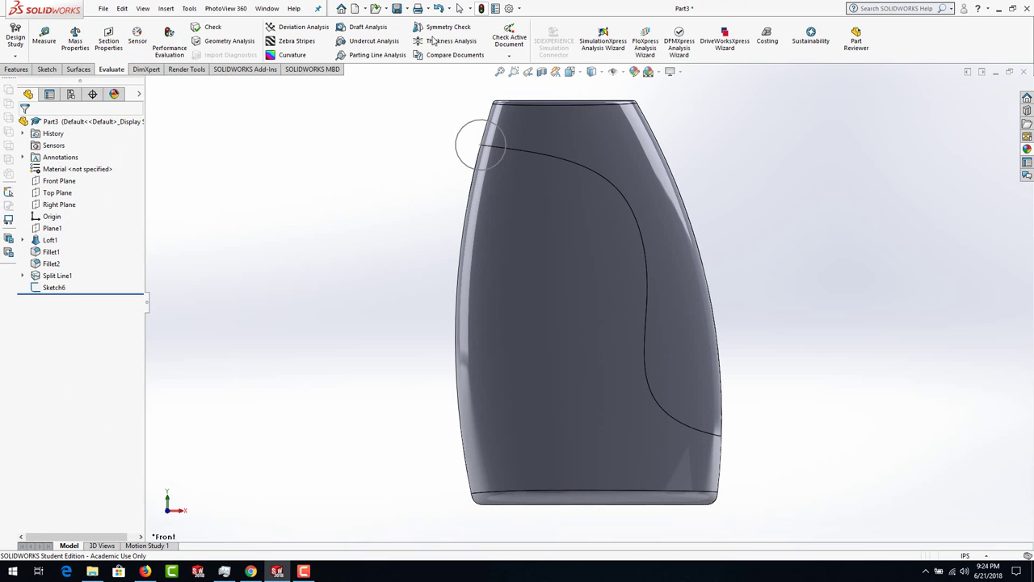
{"action": "left_click", "coordinate": [17, 69]}
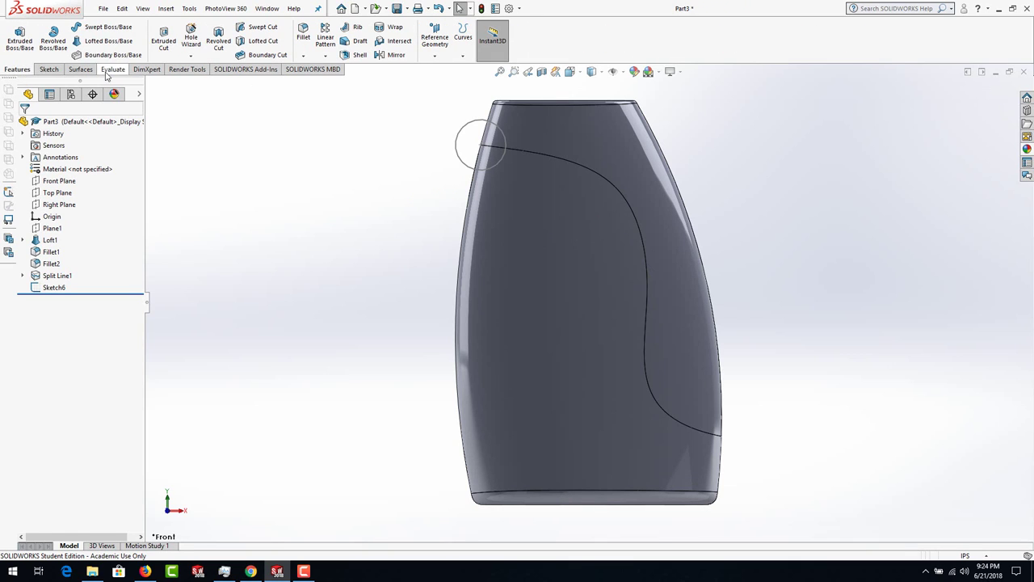
{"action": "left_click", "coordinate": [257, 32]}
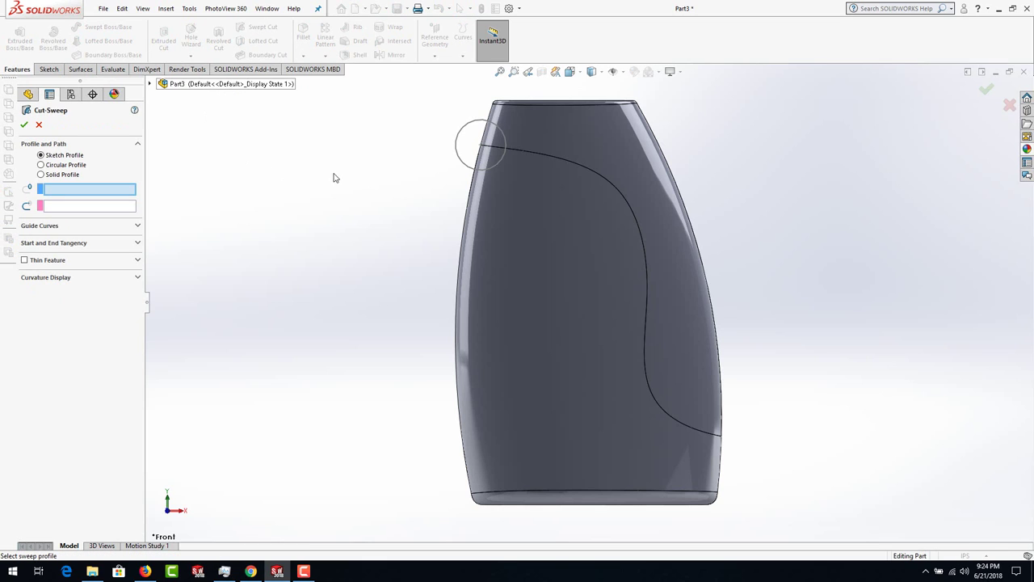
{"action": "left_click", "coordinate": [459, 160]}
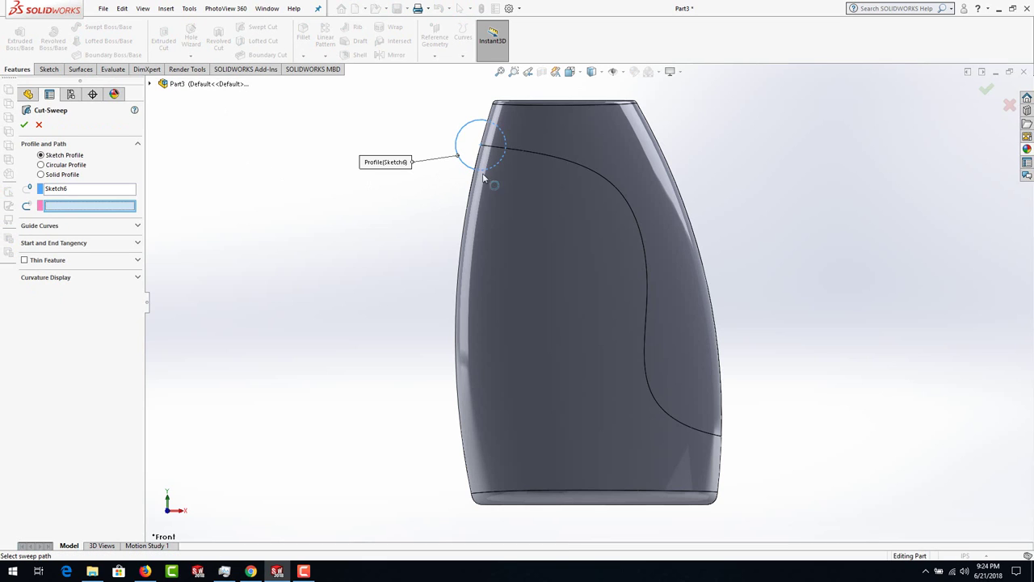
{"action": "left_click", "coordinate": [547, 153]}
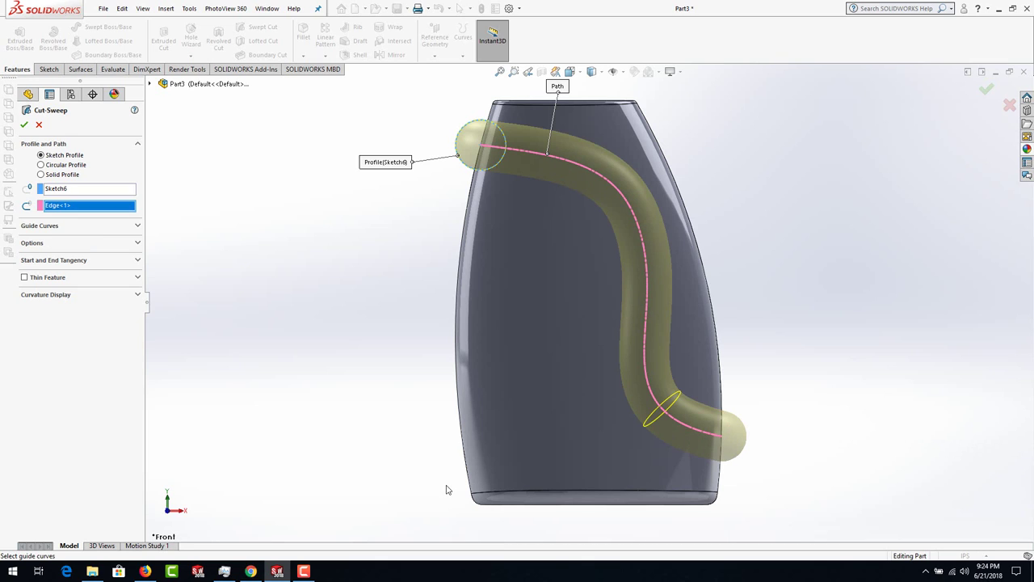
{"action": "left_click", "coordinate": [25, 125]}
{"action": "left_click", "coordinate": [238, 251]}
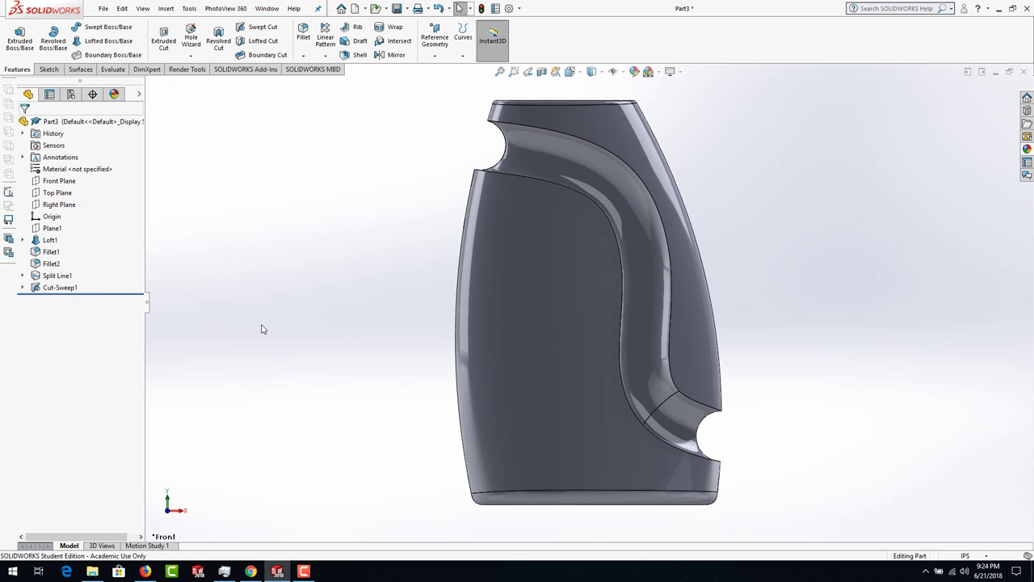
{"action": "middle_click_drag", "start_coordinate": [396, 251], "coordinate": [588, 349]}
{"action": "scroll", "coordinate": [588, 349], "scroll_direction": "down", "scroll_amount": 4}
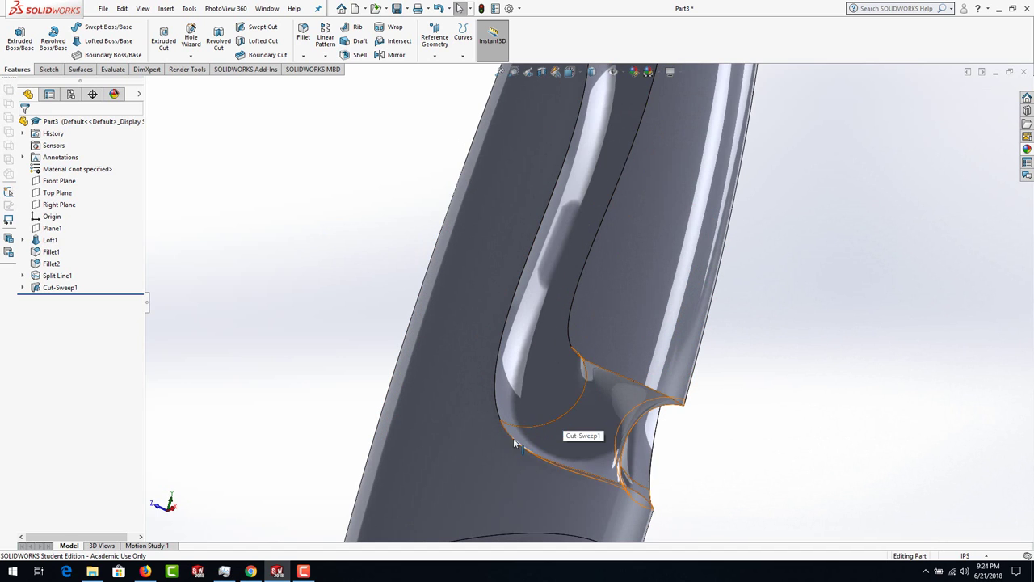
{"action": "middle_click_drag", "start_coordinate": [677, 409], "coordinate": [736, 456]}
{"action": "scroll", "coordinate": [736, 457], "scroll_direction": "up", "scroll_amount": 6}
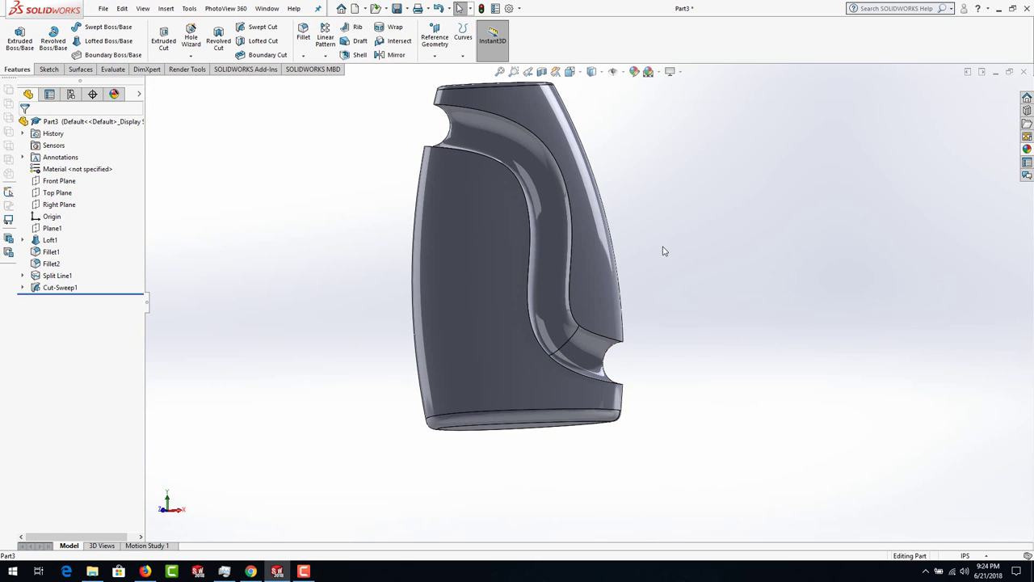
{"action": "middle_click_drag", "start_coordinate": [664, 251], "coordinate": [647, 216]}
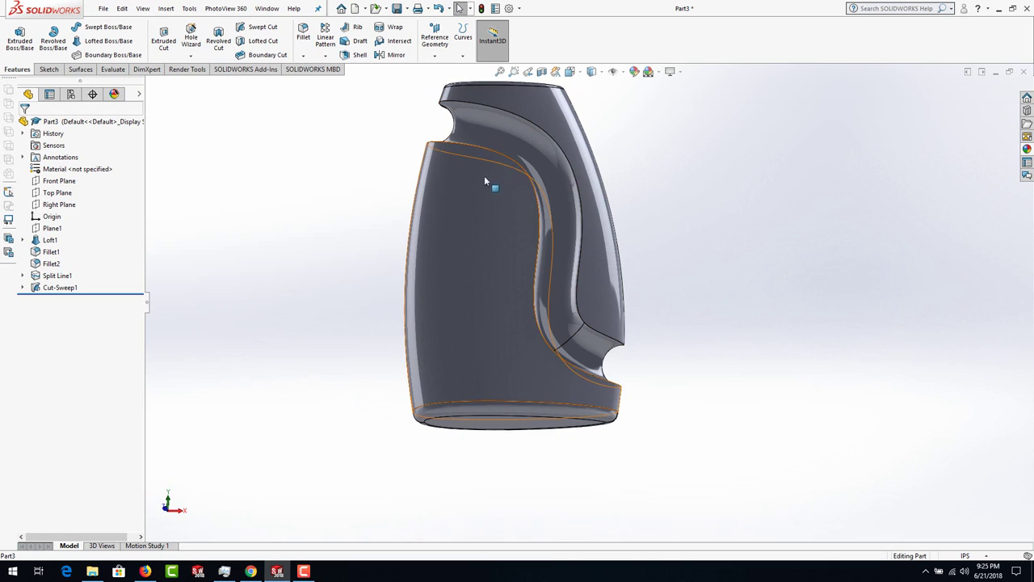
- Change the groove profile circle in Sketch6 from Ø1.25 to Ø1.00
{"action": "left_click", "coordinate": [22, 288]}
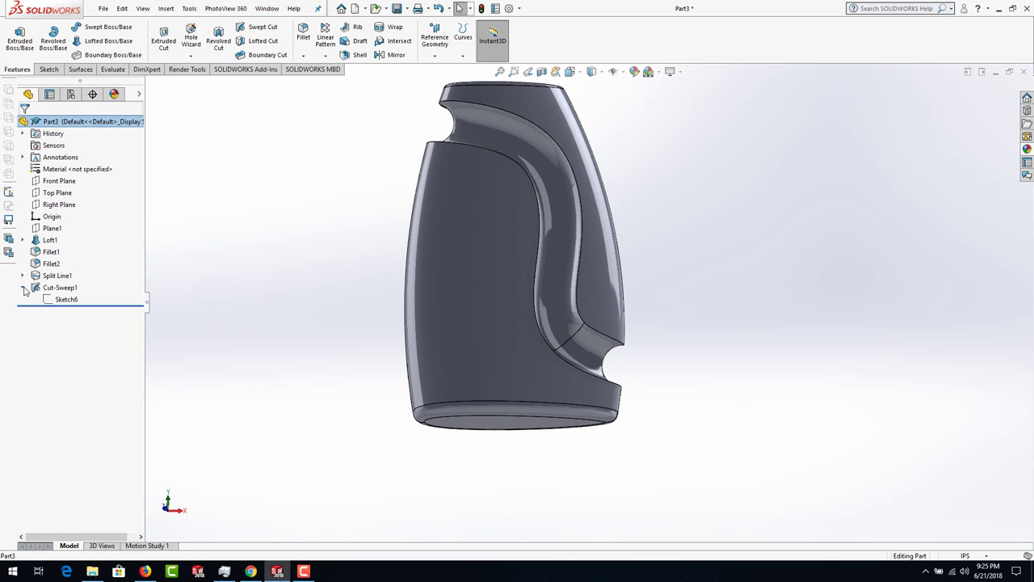
{"action": "left_click", "coordinate": [63, 299]}
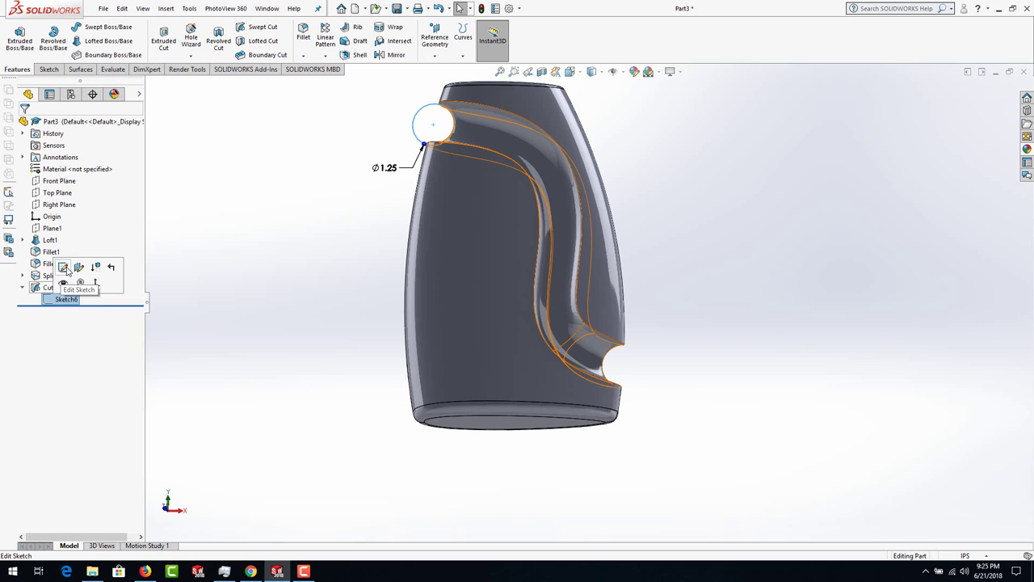
{"action": "left_click", "coordinate": [65, 268]}
{"action": "double_click", "coordinate": [386, 166]}
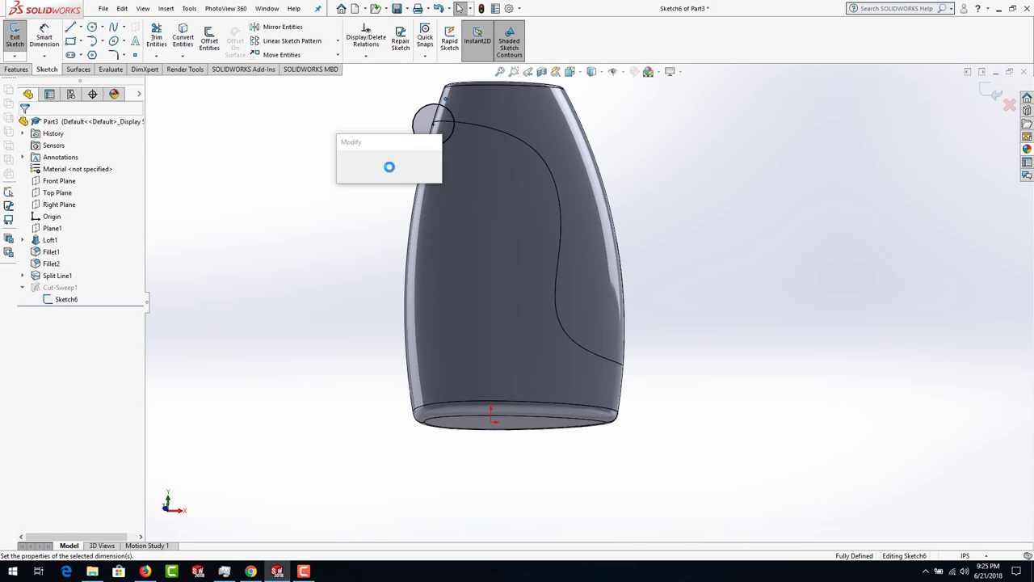
{"action": "type", "text": "1"}
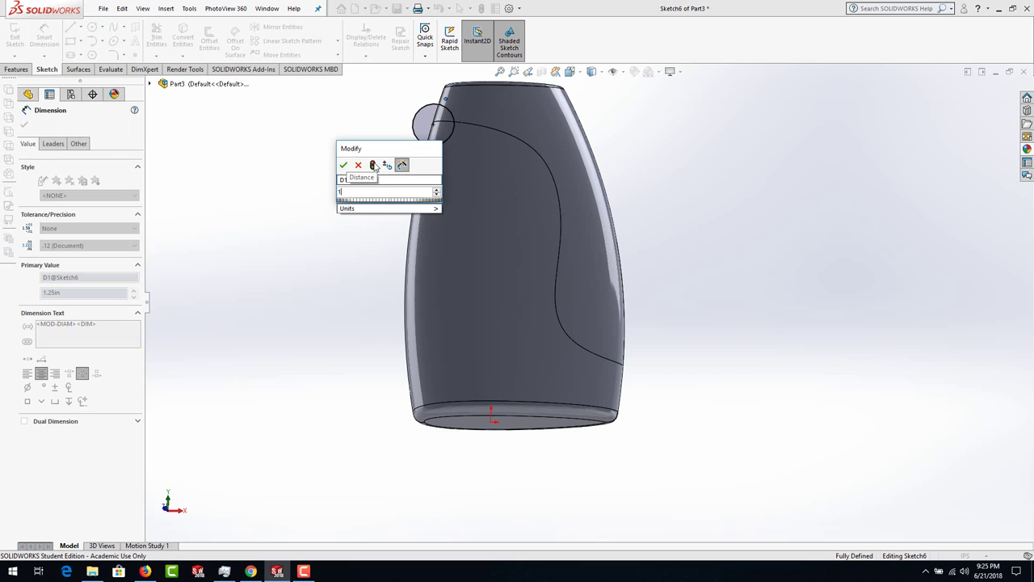
{"action": "left_click", "coordinate": [372, 165]}
{"action": "left_click", "coordinate": [344, 165]}
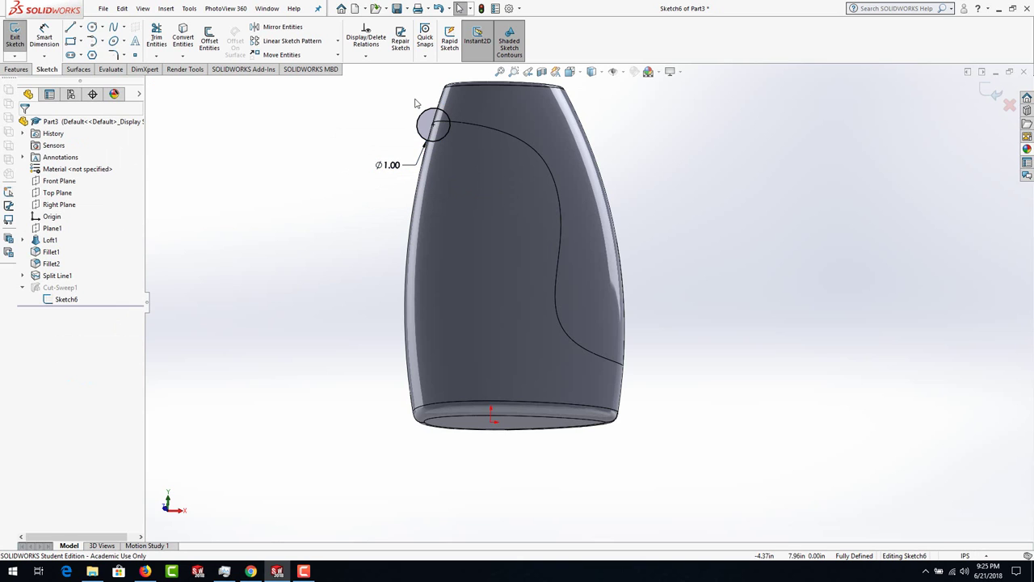
{"action": "left_click", "coordinate": [15, 37]}
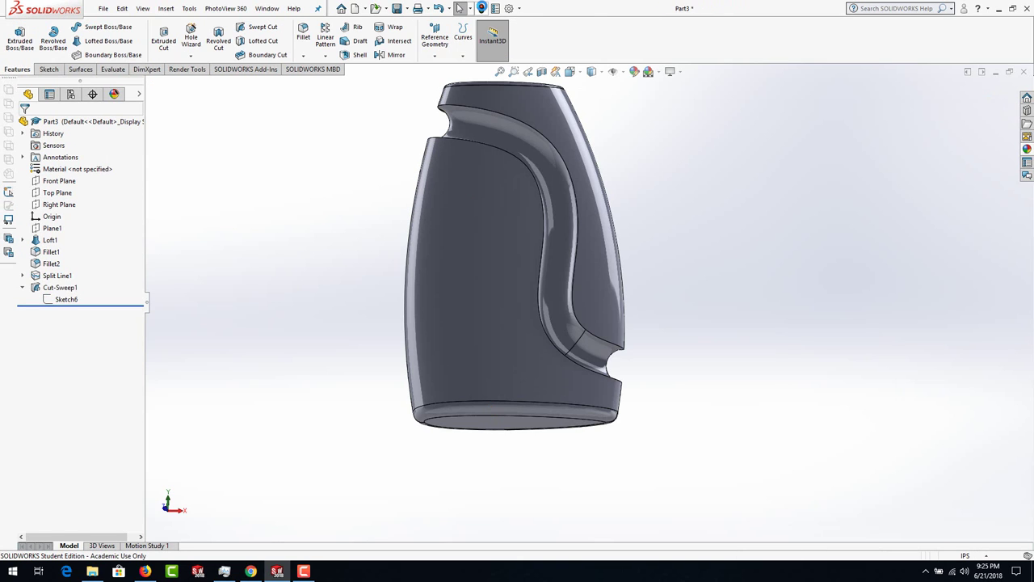
{"action": "middle_click_drag", "start_coordinate": [600, 321], "coordinate": [571, 348]}
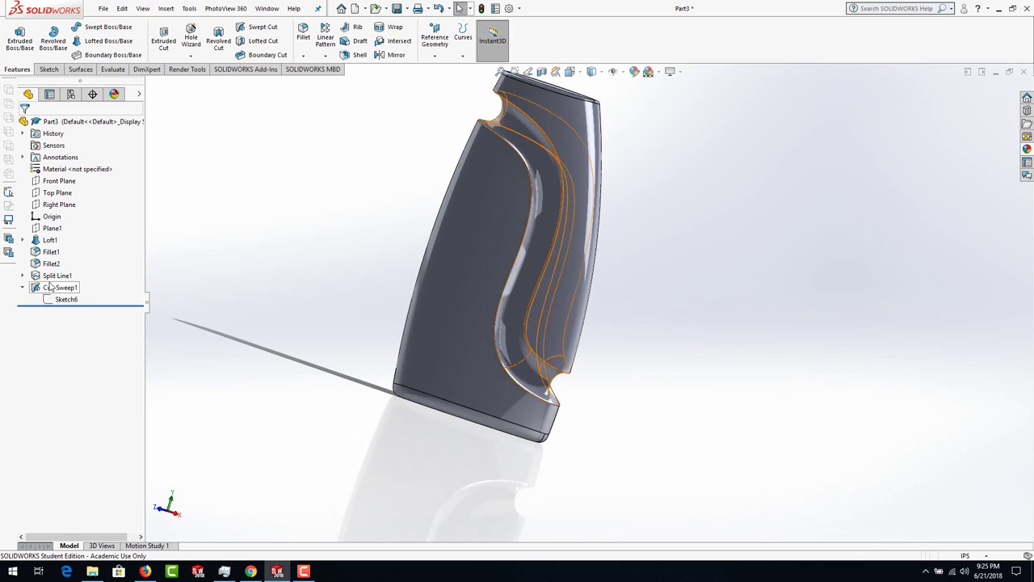
- Edit Sketch5 and drag the spline's lower end further down to reshape the curve
{"action": "left_click", "coordinate": [21, 276]}
{"action": "left_click", "coordinate": [71, 288]}
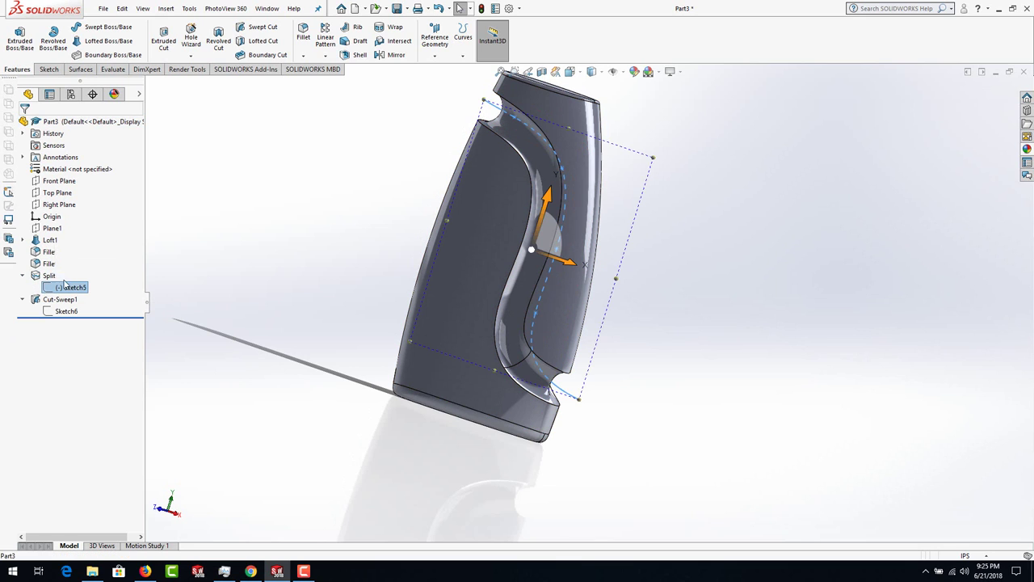
{"action": "left_click", "coordinate": [71, 252]}
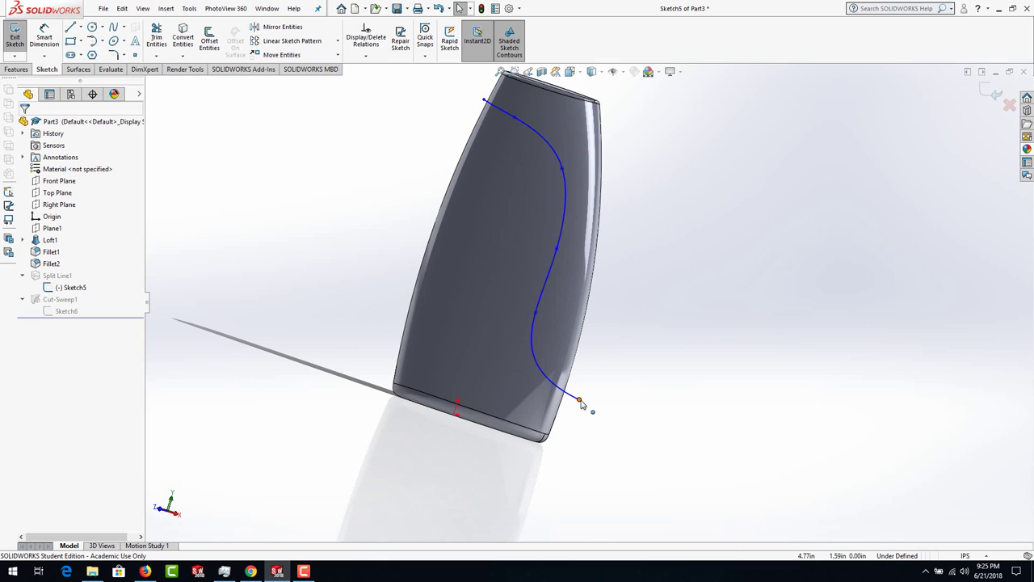
{"action": "left_click_drag", "start_coordinate": [580, 402], "coordinate": [578, 410]}
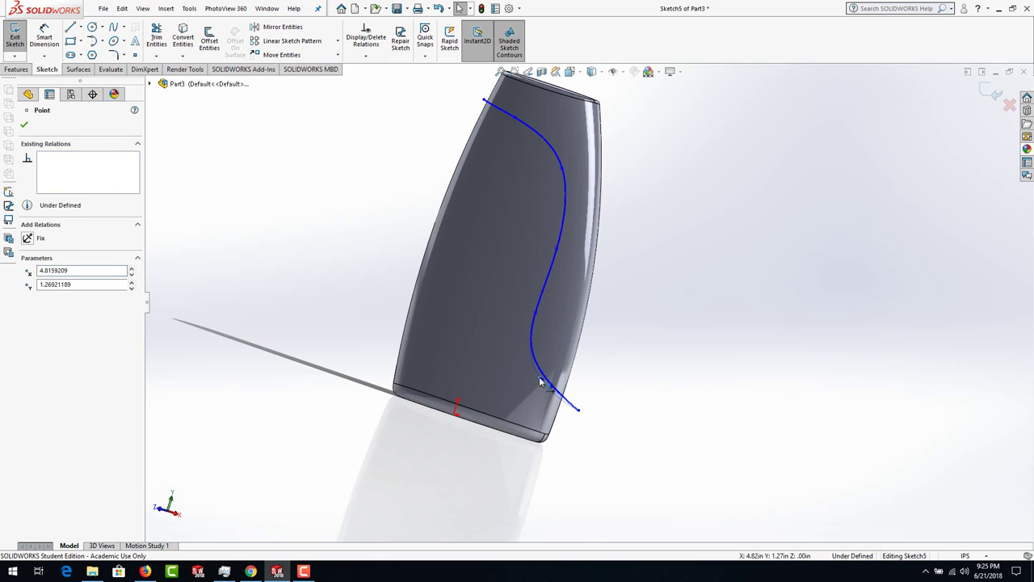
{"action": "left_click", "coordinate": [538, 377]}
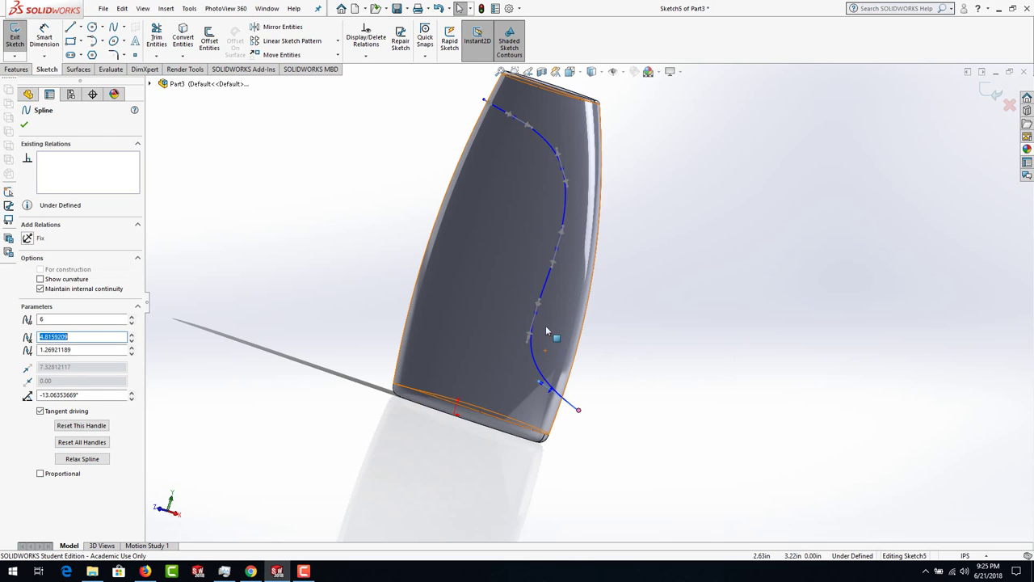
{"action": "left_click", "coordinate": [535, 311]}
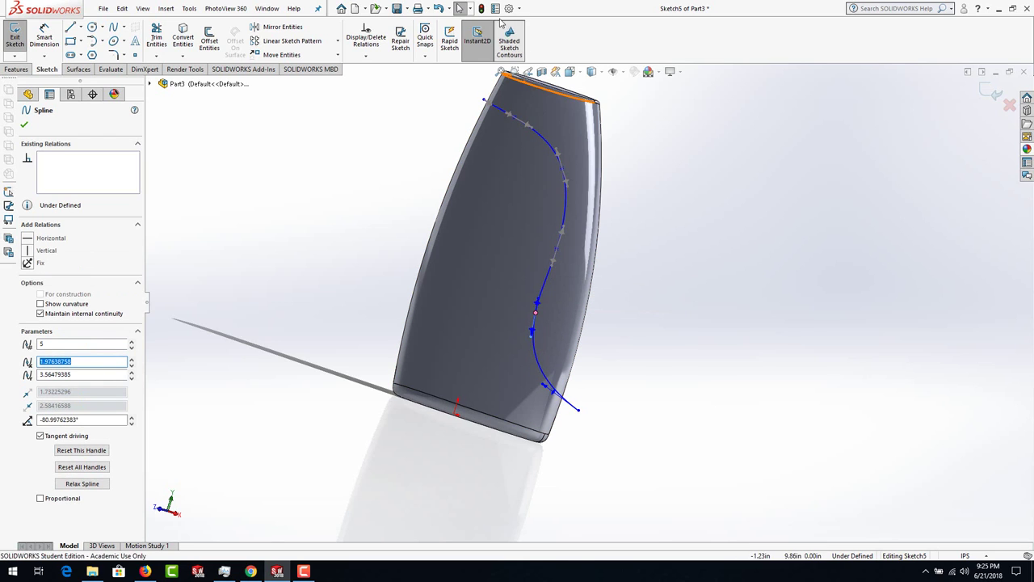
{"action": "left_click", "coordinate": [482, 8]}
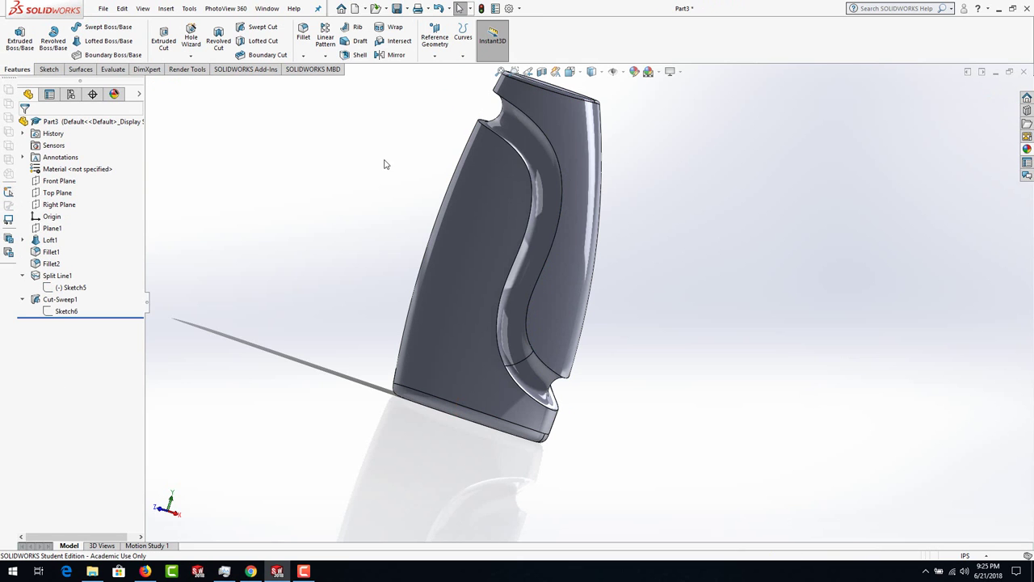
{"action": "middle_click_drag", "start_coordinate": [497, 387], "coordinate": [656, 286]}
{"action": "scroll", "coordinate": [535, 170], "scroll_direction": "down", "scroll_amount": 2}
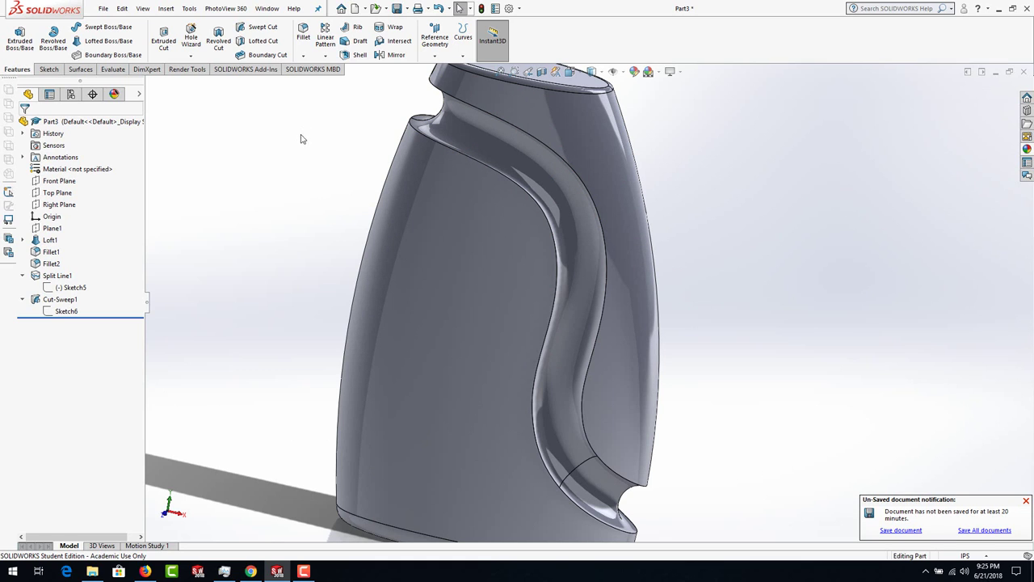
- Apply a 0.125 in fillet to both edges of the S-shaped groove
{"action": "left_click", "coordinate": [303, 34]}
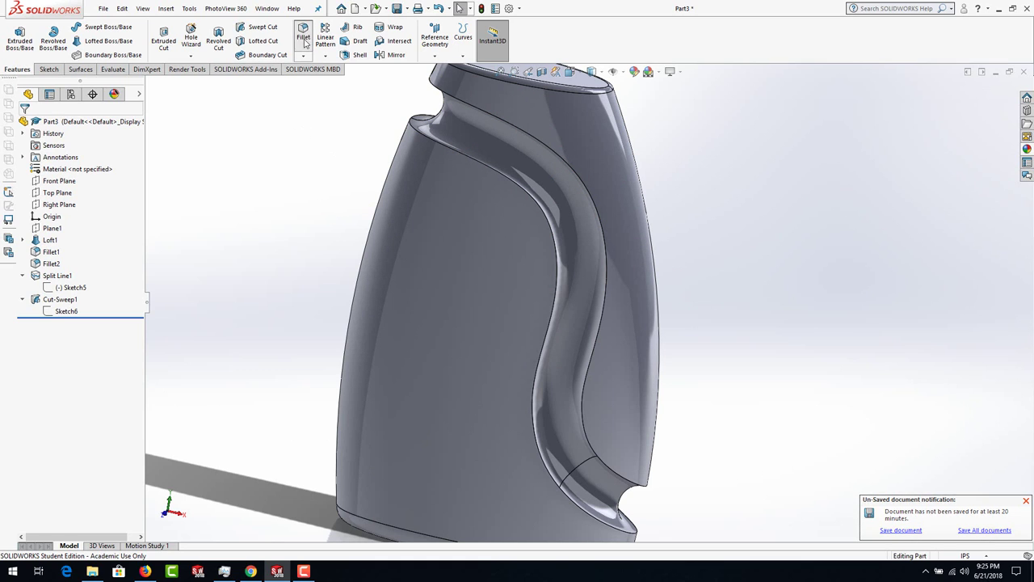
{"action": "left_click", "coordinate": [563, 257]}
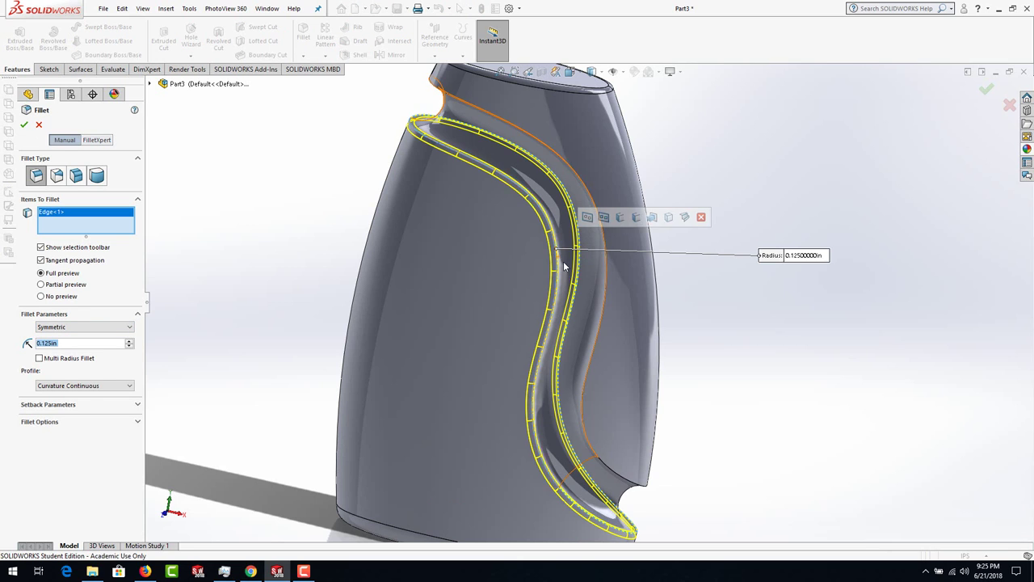
{"action": "left_click", "coordinate": [605, 287]}
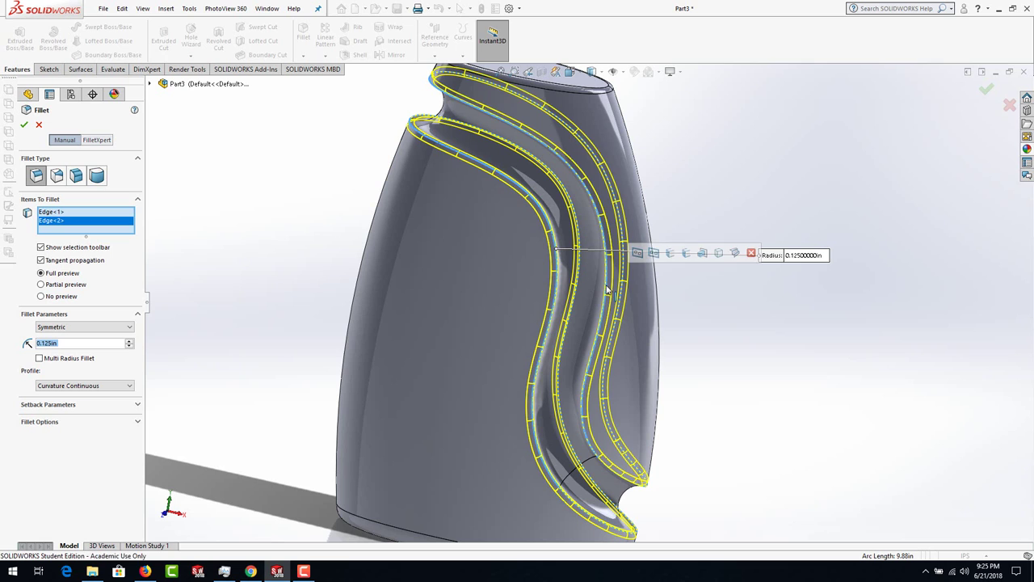
{"action": "left_click", "coordinate": [25, 125]}
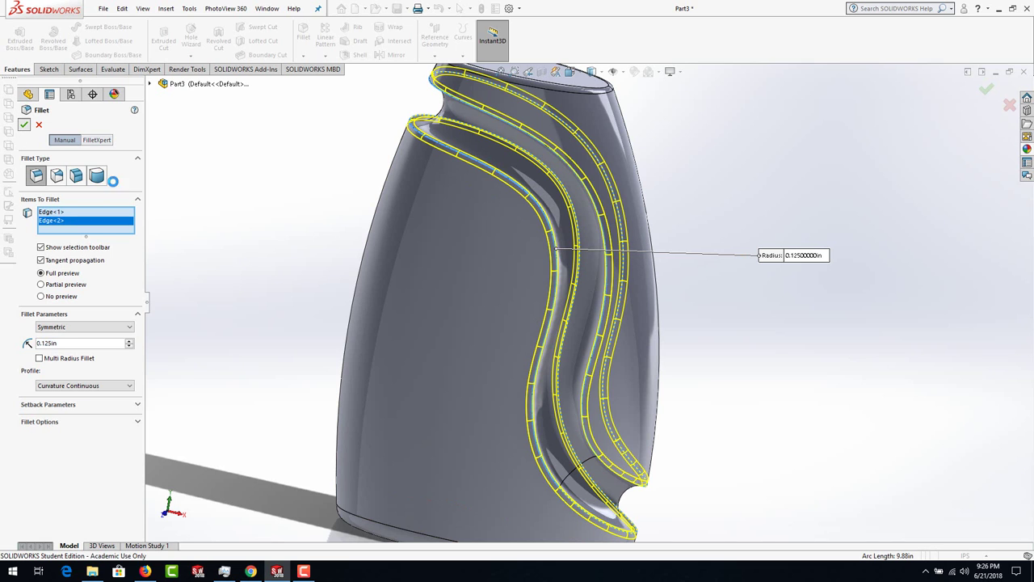
{"action": "middle_click_drag", "start_coordinate": [368, 375], "coordinate": [581, 272]}
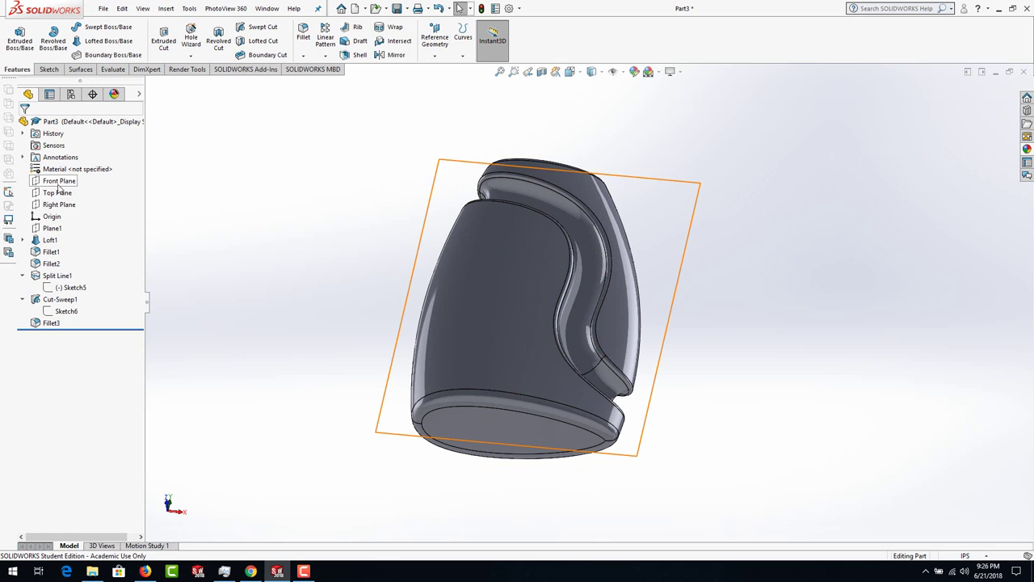
{"action": "middle_click_drag", "start_coordinate": [432, 278], "coordinate": [498, 208]}
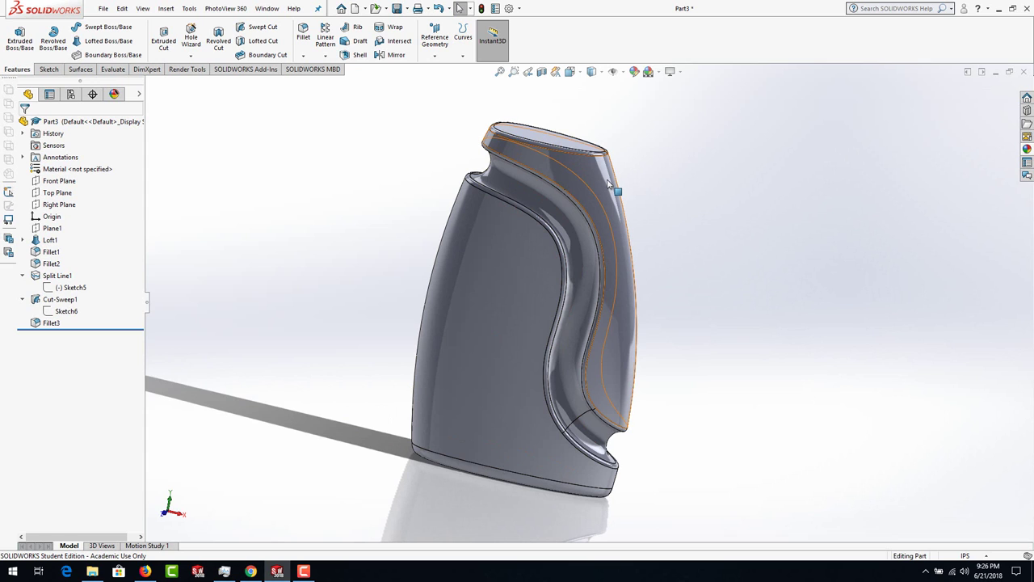
{"action": "middle_click_drag", "start_coordinate": [629, 205], "coordinate": [533, 175]}
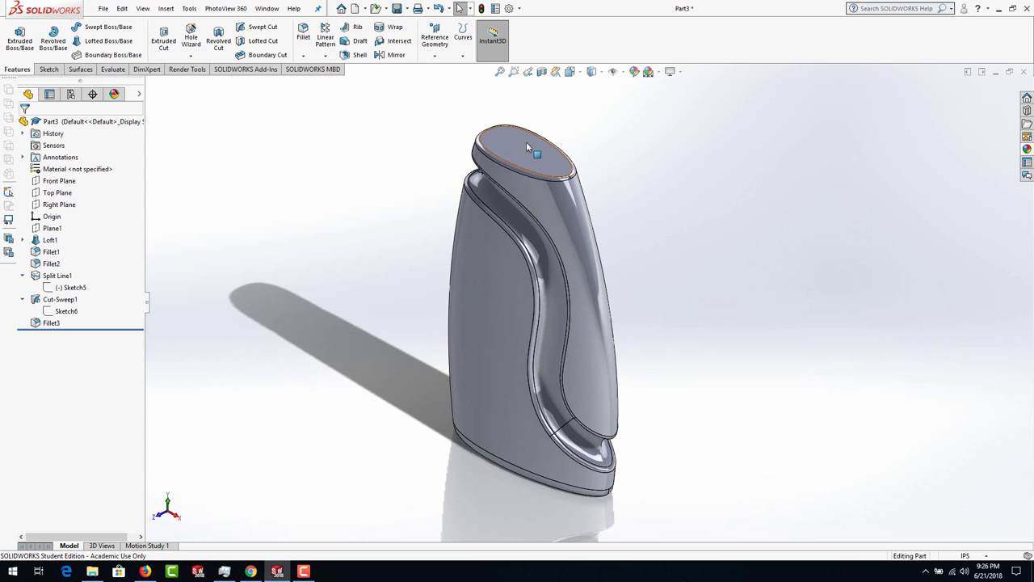
- Start a sketch on the bottle's top face and view it straight on
{"action": "left_click", "coordinate": [526, 141]}
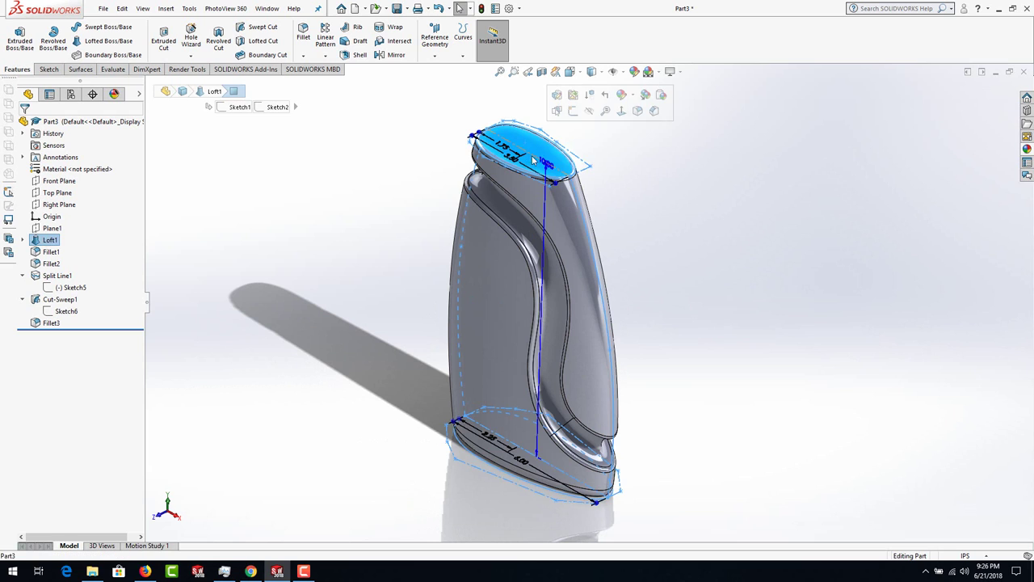
{"action": "left_click", "coordinate": [573, 112]}
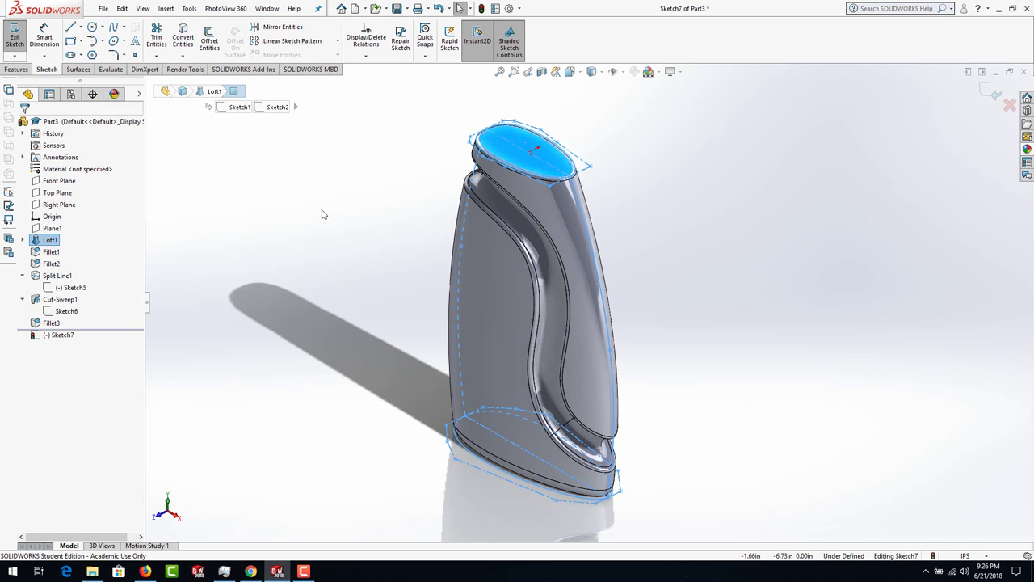
{"action": "key", "text": "space"}
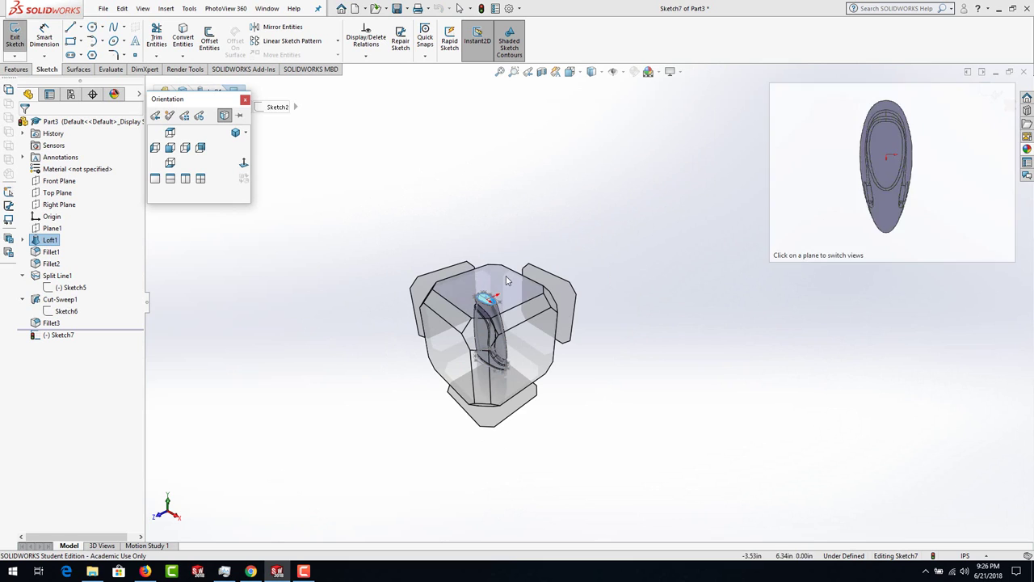
{"action": "key", "text": "Escape"}
{"action": "key", "text": "ctrl+8"}
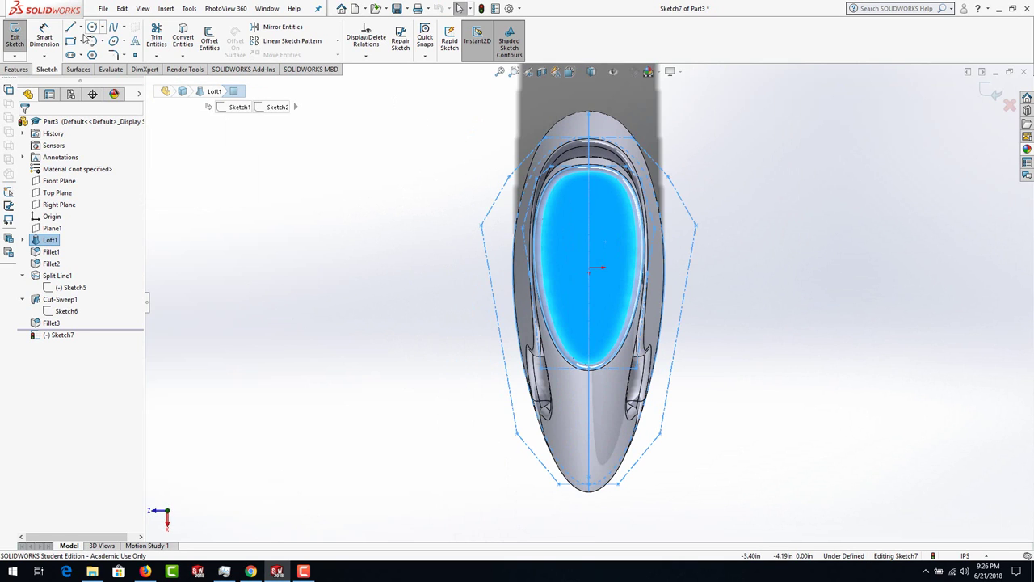
- Draw a circle near the top face centre and dimension it Ø1.5 in
{"action": "left_click", "coordinate": [91, 27]}
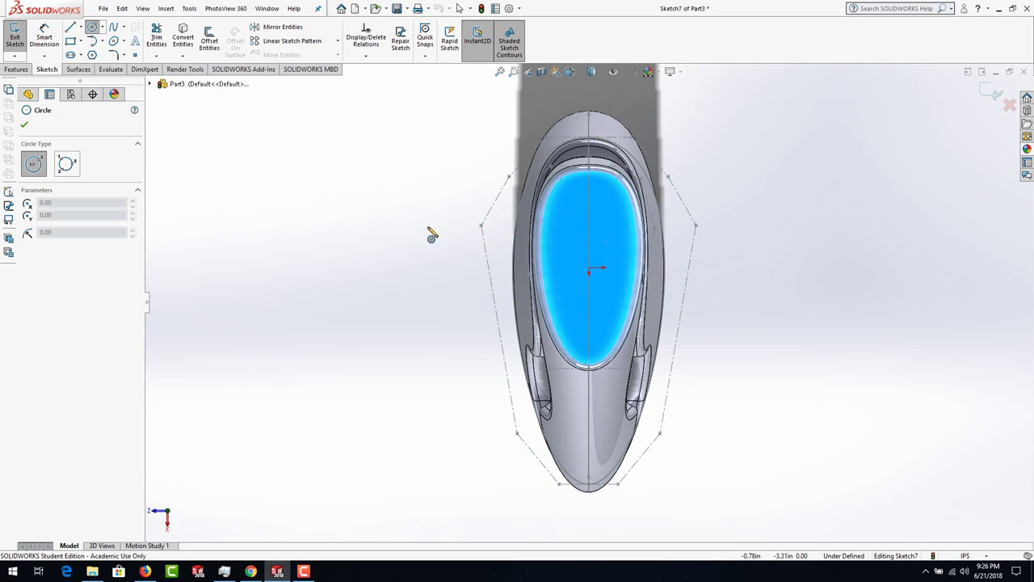
{"action": "left_click", "coordinate": [590, 246]}
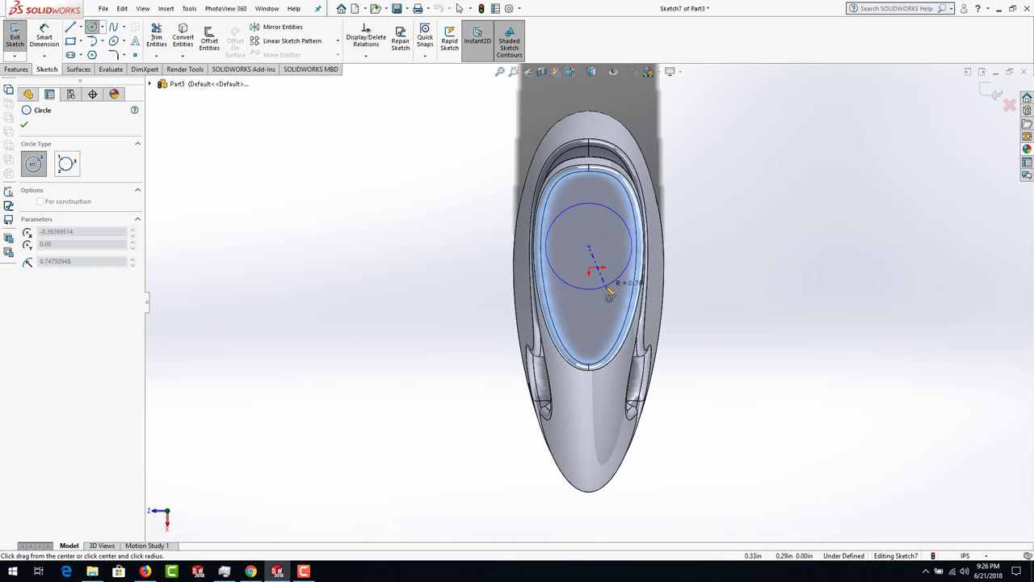
{"action": "left_click", "coordinate": [609, 293]}
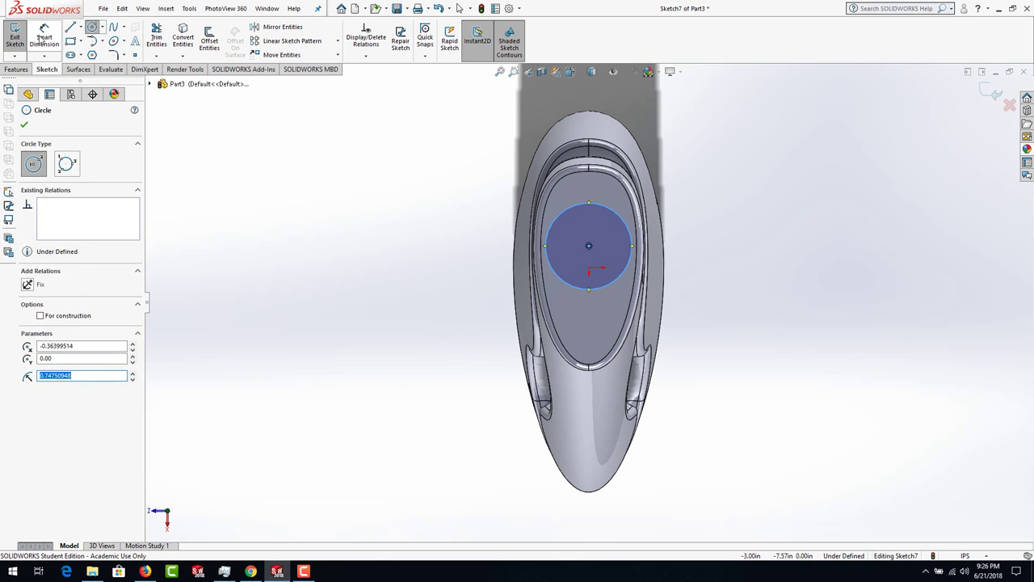
{"action": "left_click", "coordinate": [44, 36]}
{"action": "left_click", "coordinate": [557, 279]}
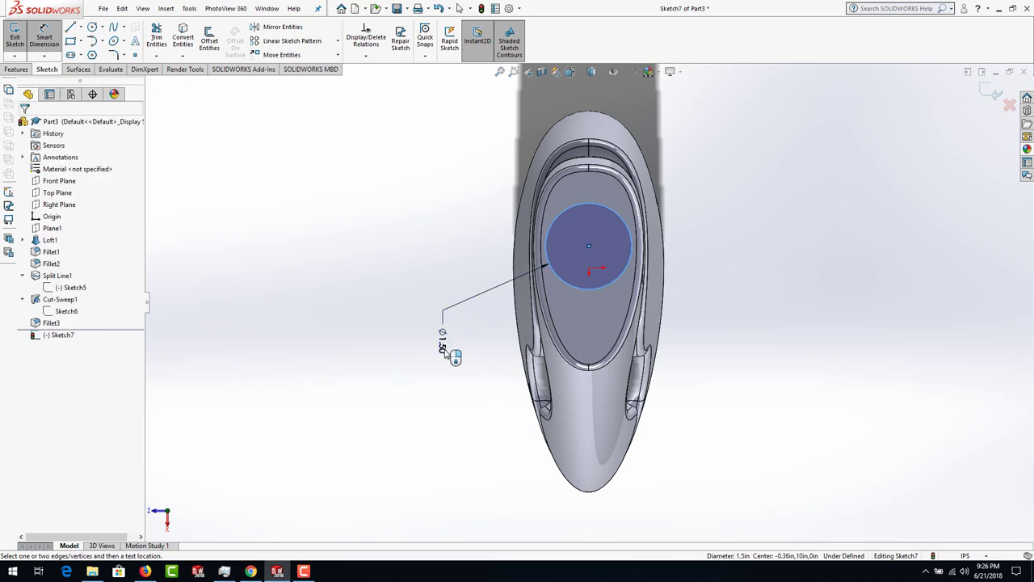
{"action": "left_click", "coordinate": [441, 343]}
{"action": "type", "text": "1.5"}
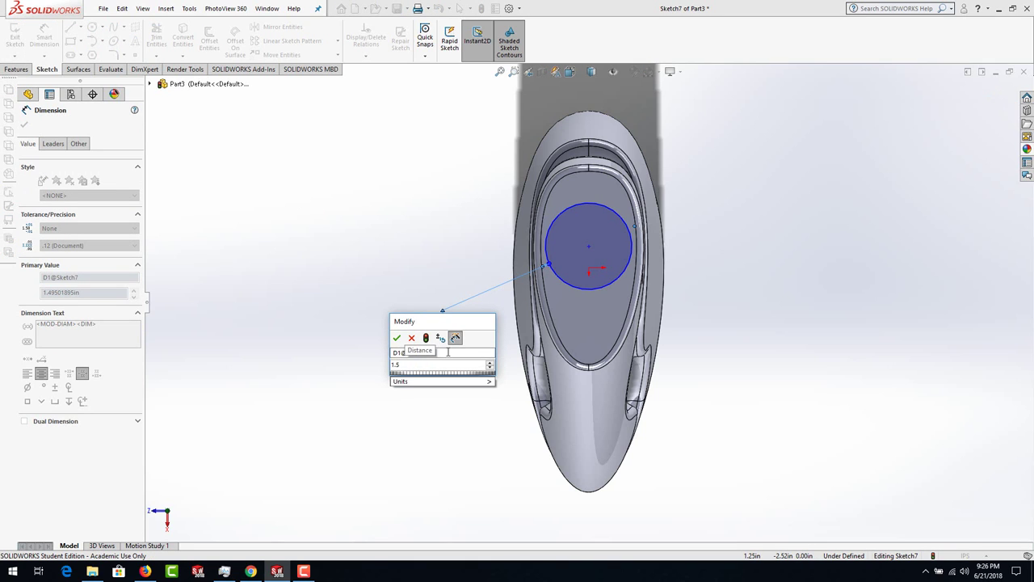
{"action": "key", "text": "Return"}
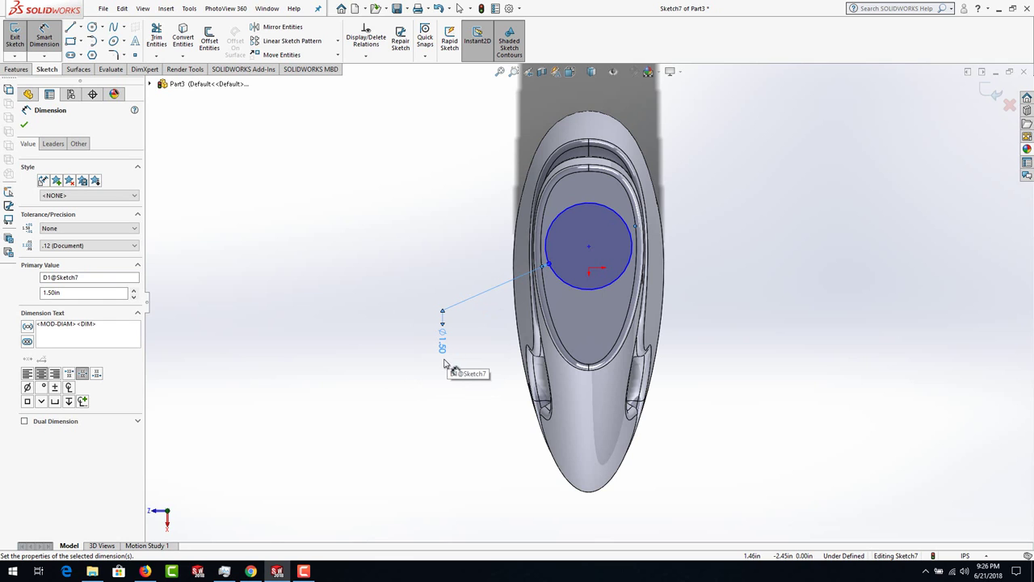
- Begin an Extruded Boss/Base from the neck circle sketch
{"action": "mouse_move", "coordinate": [416, 363]}
{"action": "middle_mouse_down"}
{"action": "mouse_move", "coordinate": [430, 329]}
{"action": "mouse_move", "coordinate": [364, 276]}
{"action": "middle_mouse_up"}
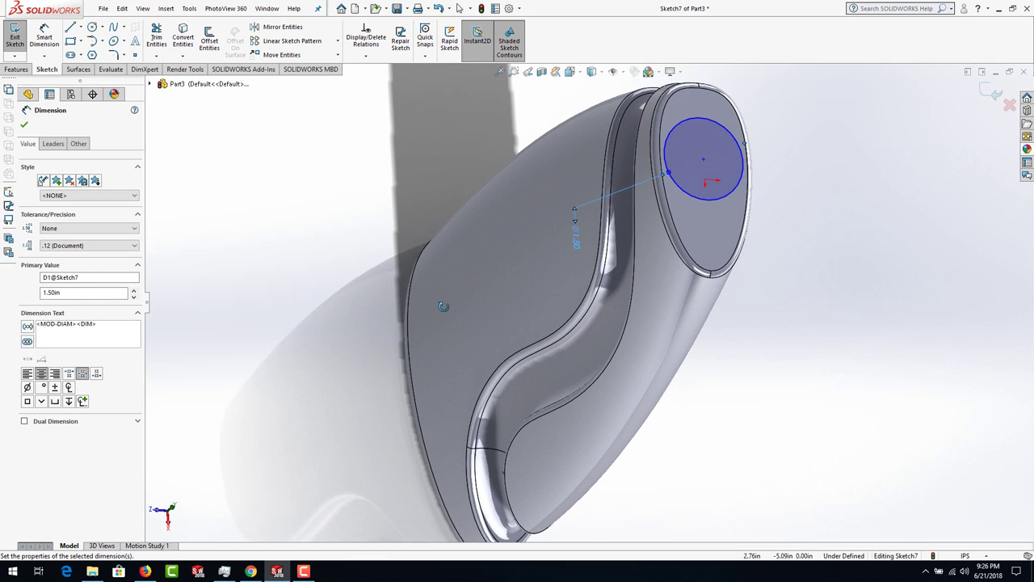
{"action": "left_click", "coordinate": [16, 70]}
{"action": "left_click", "coordinate": [19, 38]}
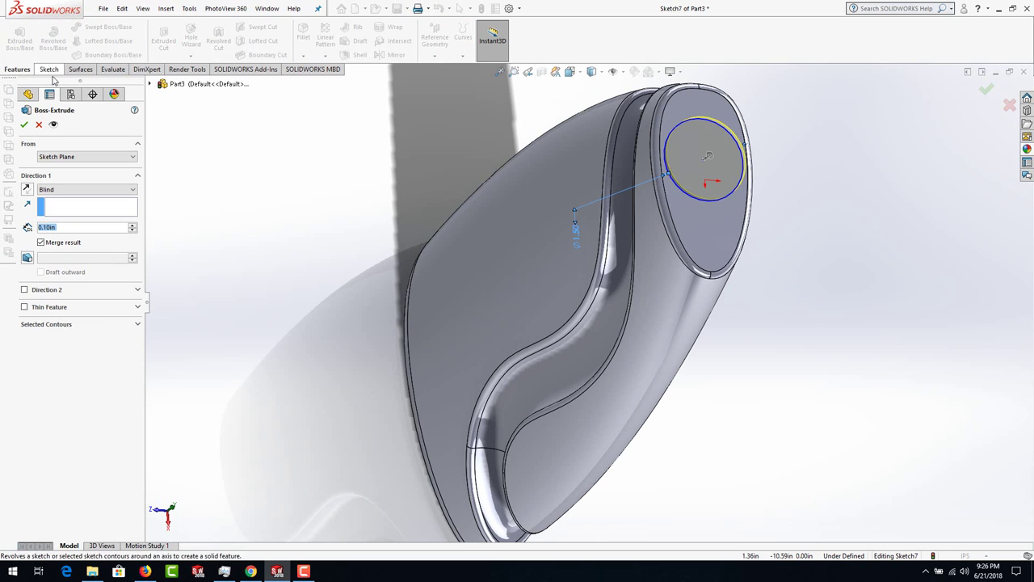
- Extrude the Ø1.5 in circle to a 0.75 in depth, creating Boss-Extrude1
{"action": "key", "text": "BackSpace"}
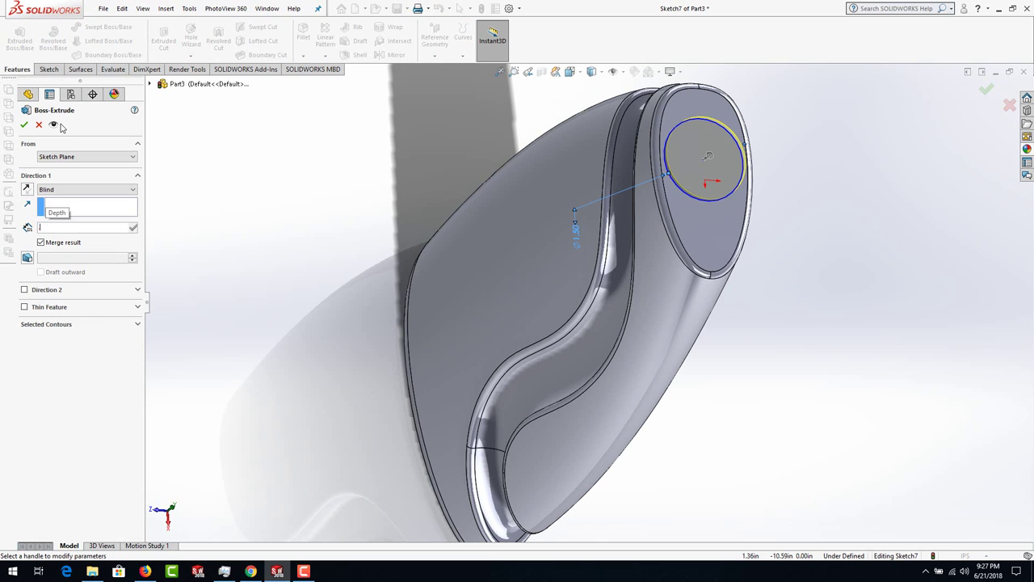
{"action": "type", "text": "0.75"}
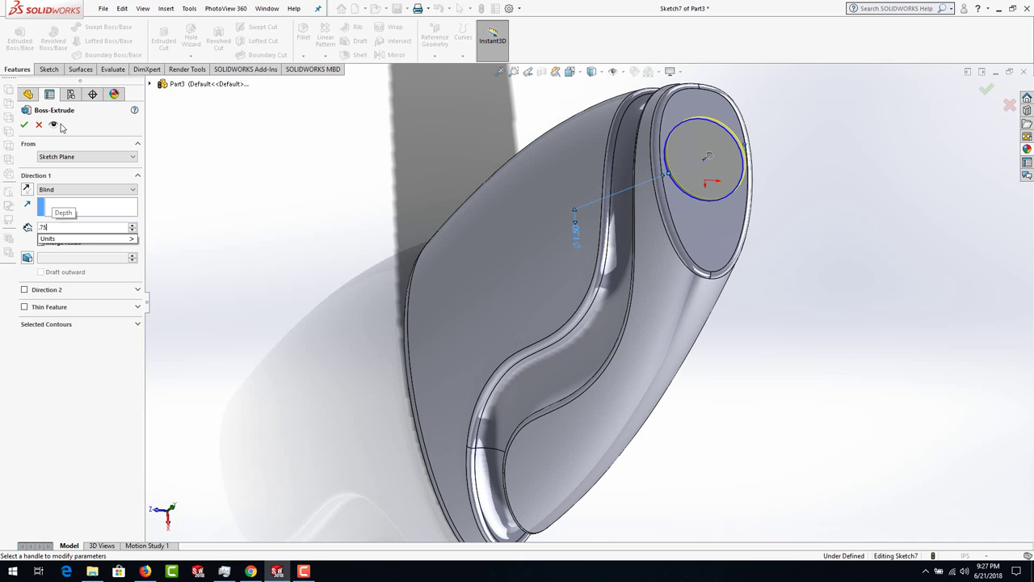
{"action": "key", "text": "Return"}
{"action": "middle_click_drag", "start_coordinate": [716, 173], "coordinate": [271, 254]}
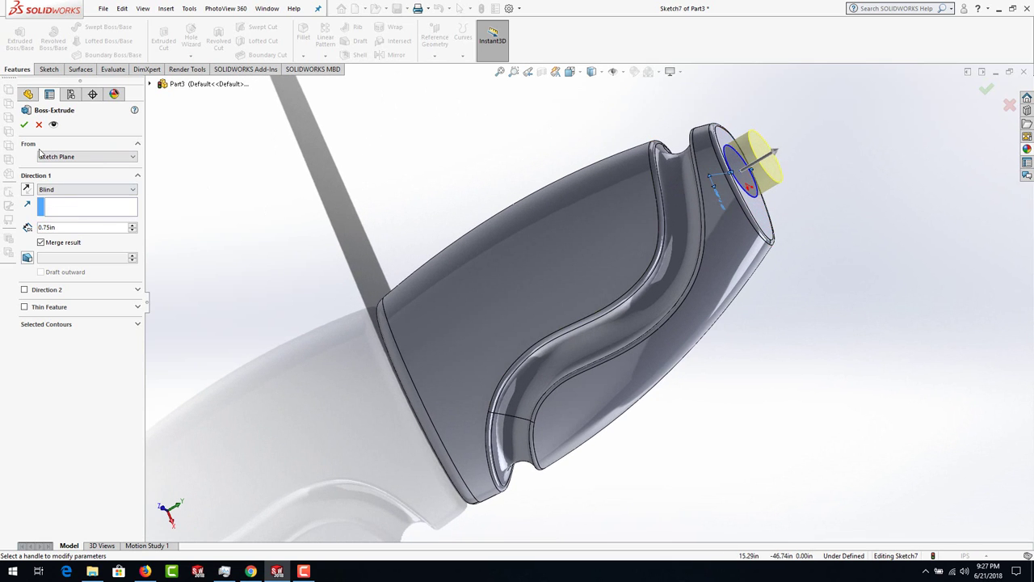
{"action": "left_click", "coordinate": [25, 125]}
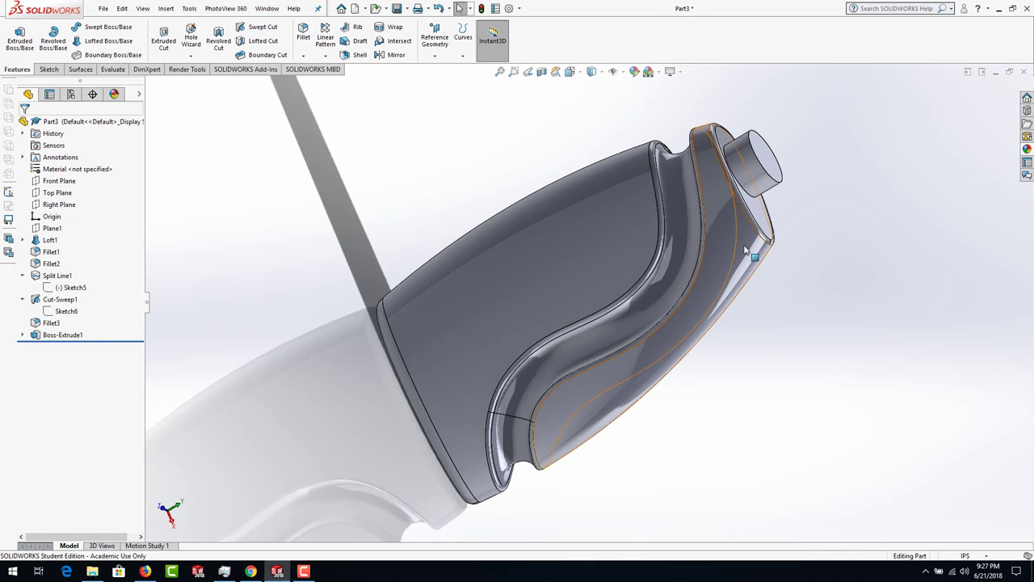
{"action": "middle_click_drag", "start_coordinate": [393, 178], "coordinate": [728, 288]}
{"action": "scroll", "coordinate": [658, 162], "scroll_direction": "down", "scroll_amount": 2}
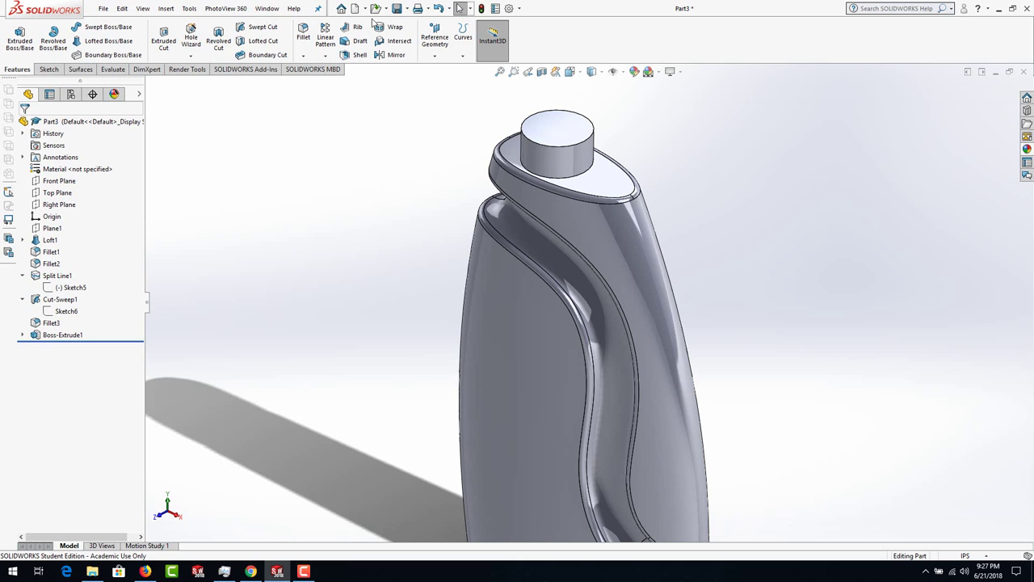
- Start the Shell feature from the Features tab
{"action": "left_click", "coordinate": [353, 55]}
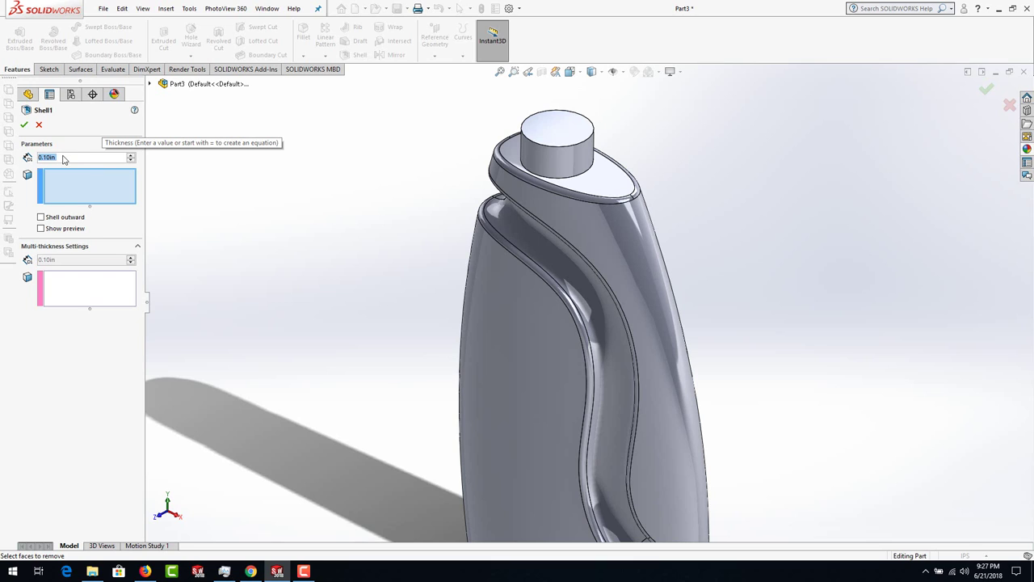
- Set 0.03 in shell thickness, remove the neck's top face, and accept the warning
{"action": "type", "text": ".03"}
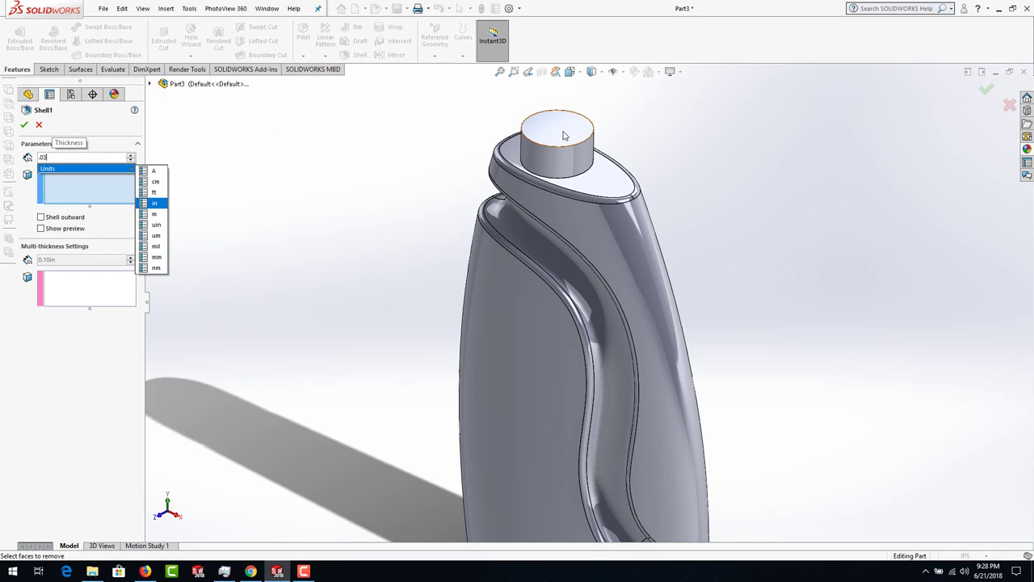
{"action": "left_click", "coordinate": [564, 135]}
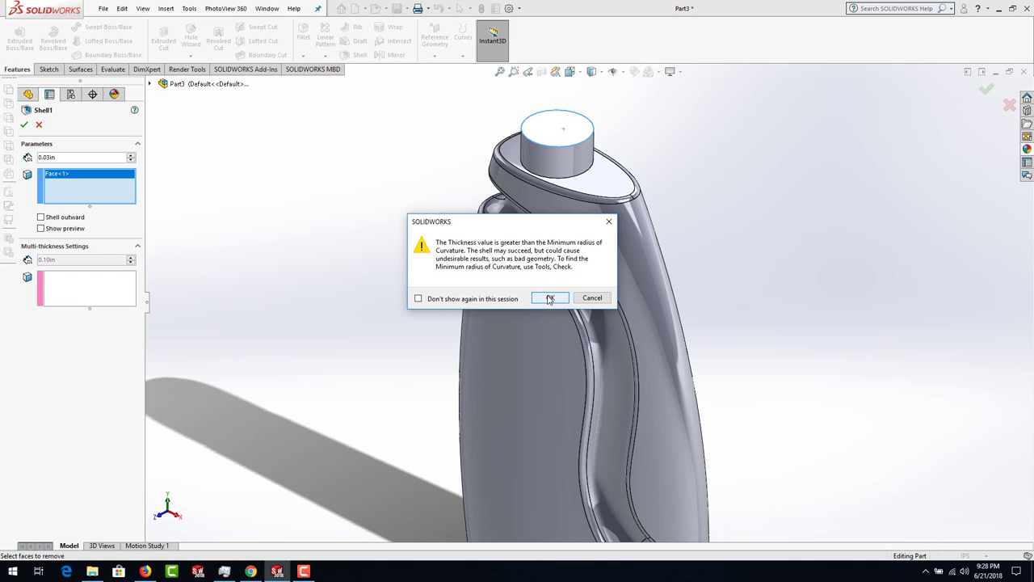
{"action": "left_click", "coordinate": [550, 299]}
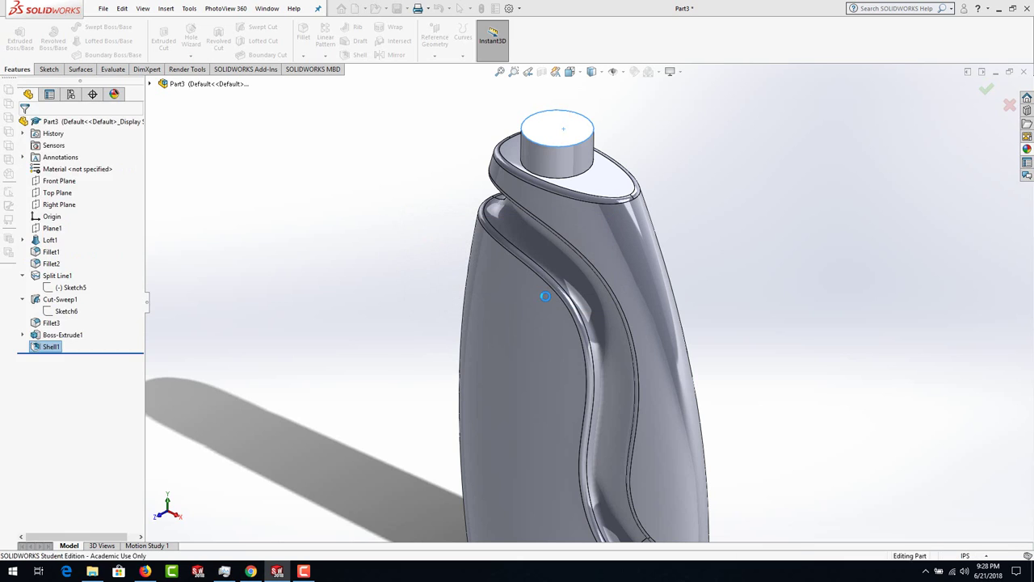
{"action": "scroll", "coordinate": [504, 197], "scroll_direction": "down", "scroll_amount": 4}
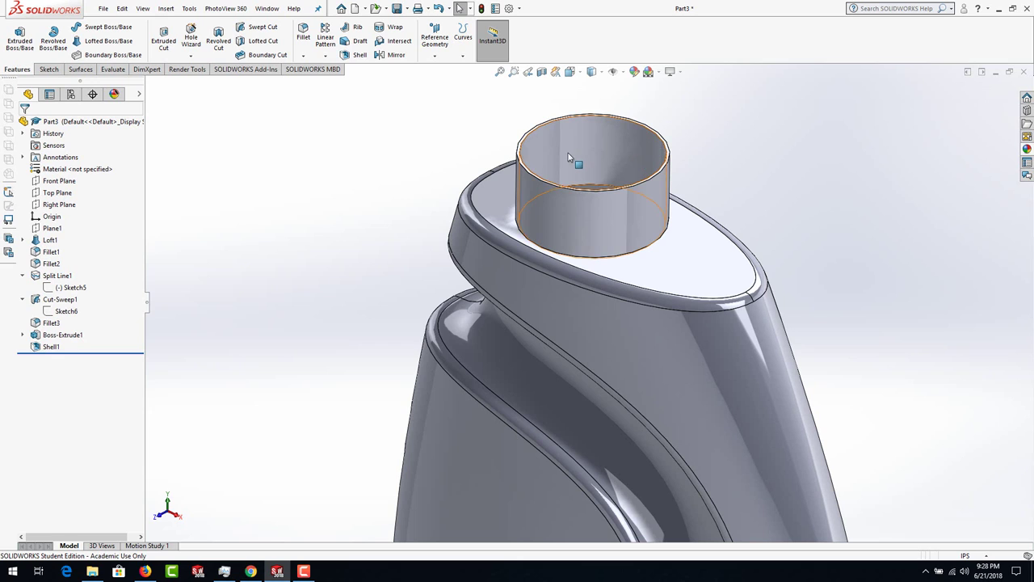
{"action": "scroll", "coordinate": [460, 263], "scroll_direction": "up", "scroll_amount": 2}
{"action": "scroll", "coordinate": [460, 263], "scroll_direction": "up", "scroll_amount": 3}
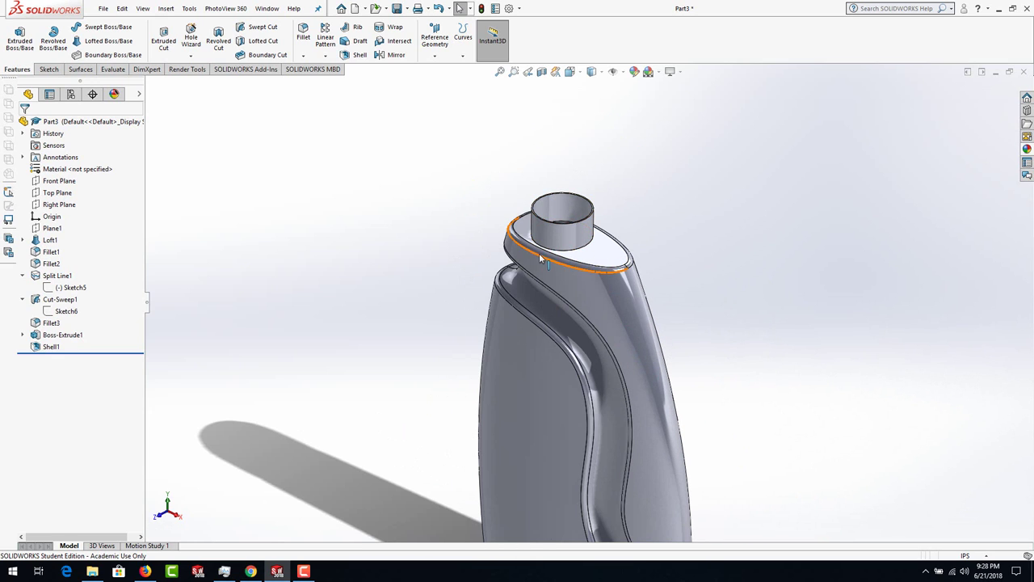
{"action": "scroll", "coordinate": [595, 302], "scroll_direction": "up", "scroll_amount": 2}
{"action": "scroll", "coordinate": [595, 302], "scroll_direction": "down", "scroll_amount": 3}
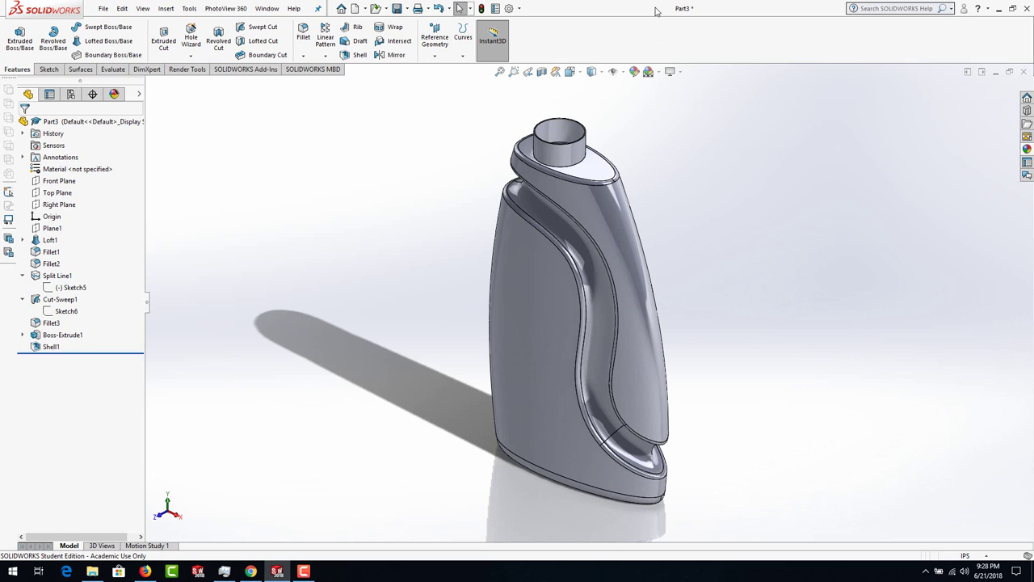
{"action": "left_click", "coordinate": [544, 75]}
{"action": "middle_click_drag", "start_coordinate": [502, 324], "coordinate": [658, 299]}
{"action": "scroll", "coordinate": [635, 209], "scroll_direction": "down", "scroll_amount": 5}
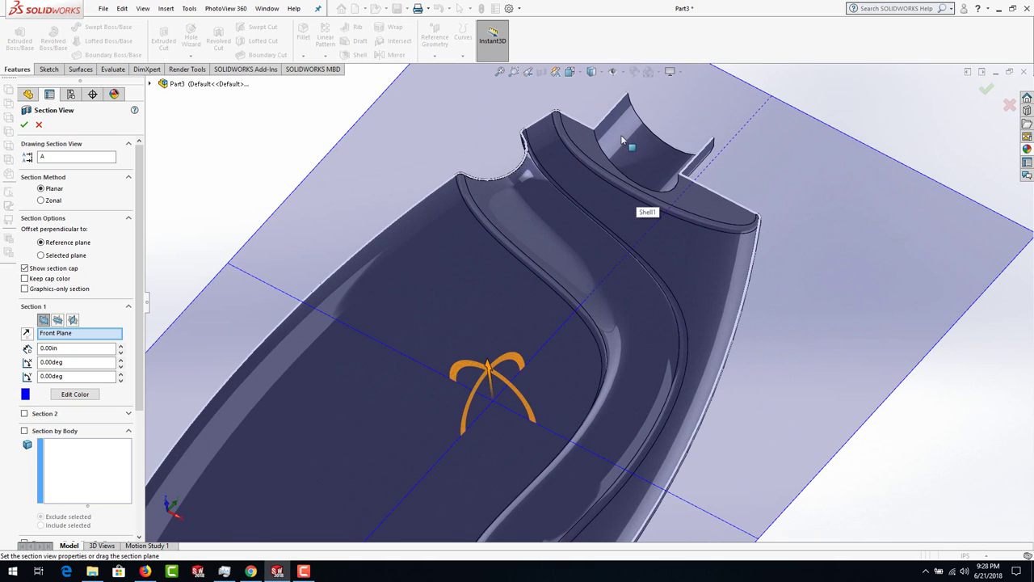
{"action": "scroll", "coordinate": [600, 121], "scroll_direction": "up", "scroll_amount": 6}
{"action": "scroll", "coordinate": [571, 462], "scroll_direction": "down", "scroll_amount": 2}
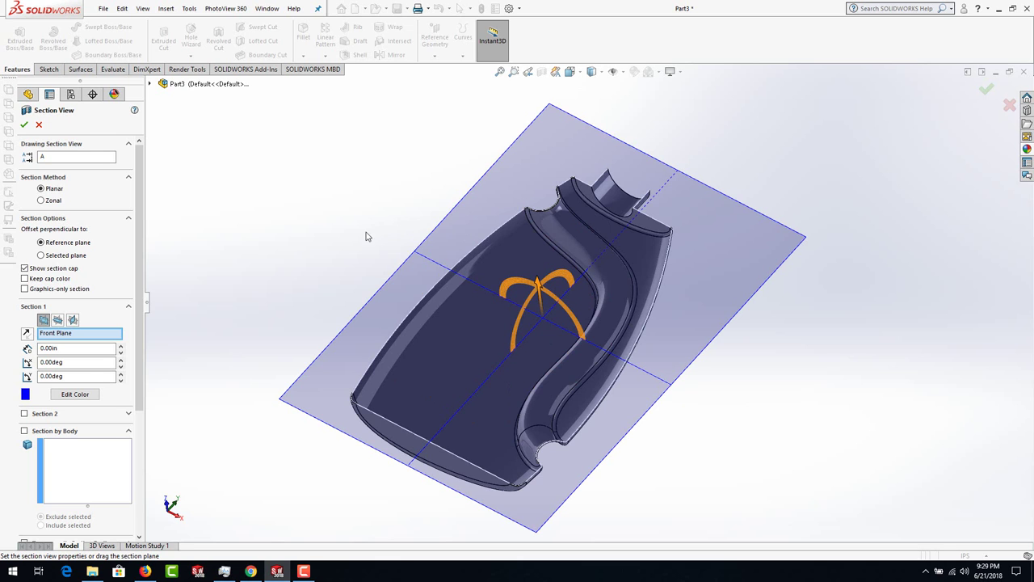
{"action": "middle_click_drag", "start_coordinate": [365, 233], "coordinate": [364, 256]}
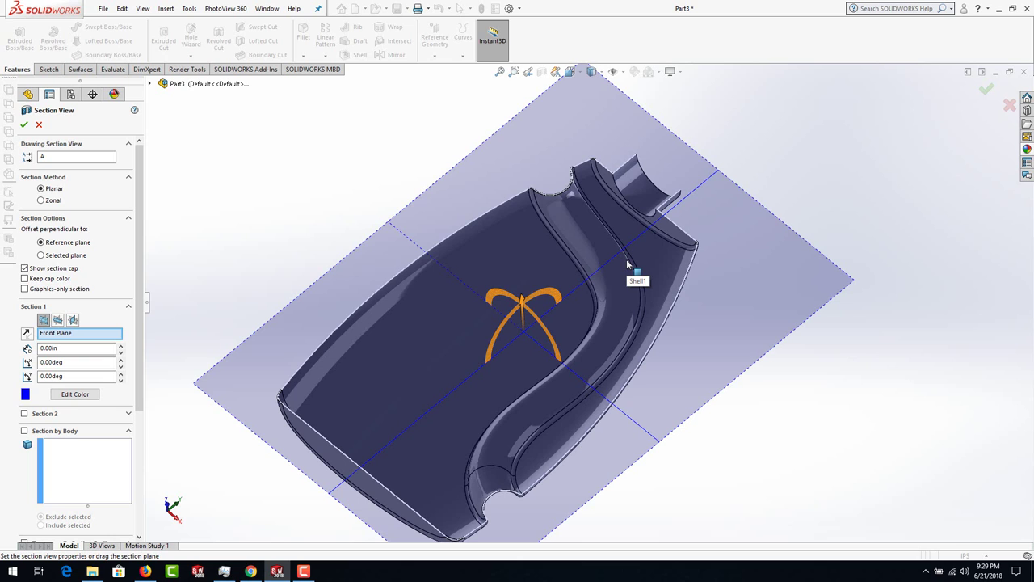
{"action": "middle_click_drag", "start_coordinate": [704, 215], "coordinate": [596, 153]}
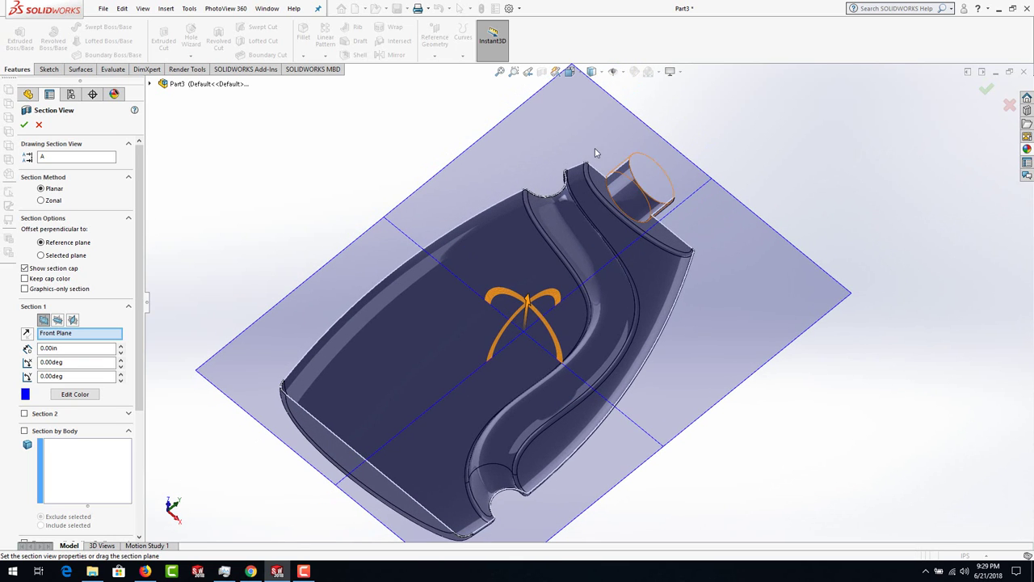
{"action": "left_click", "coordinate": [39, 124]}
- Zoom in on the neck and select its top rim face
{"action": "mouse_move", "coordinate": [474, 302]}
{"action": "middle_mouse_down"}
{"action": "mouse_move", "coordinate": [445, 409]}
{"action": "mouse_move", "coordinate": [458, 301]}
{"action": "middle_mouse_up"}
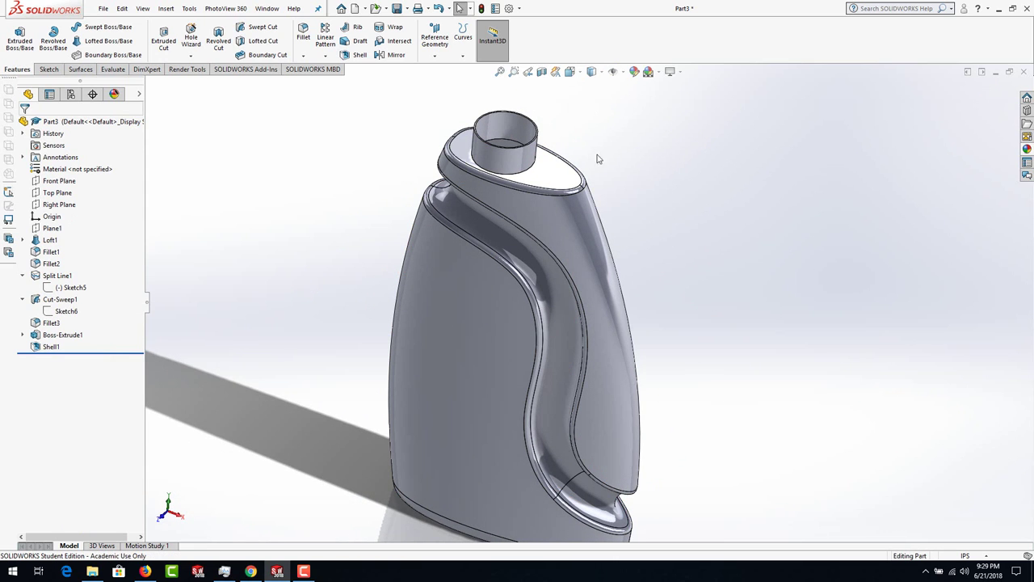
{"action": "scroll", "coordinate": [642, 275], "scroll_direction": "up", "scroll_amount": 2}
{"action": "scroll", "coordinate": [637, 288], "scroll_direction": "down", "scroll_amount": 2}
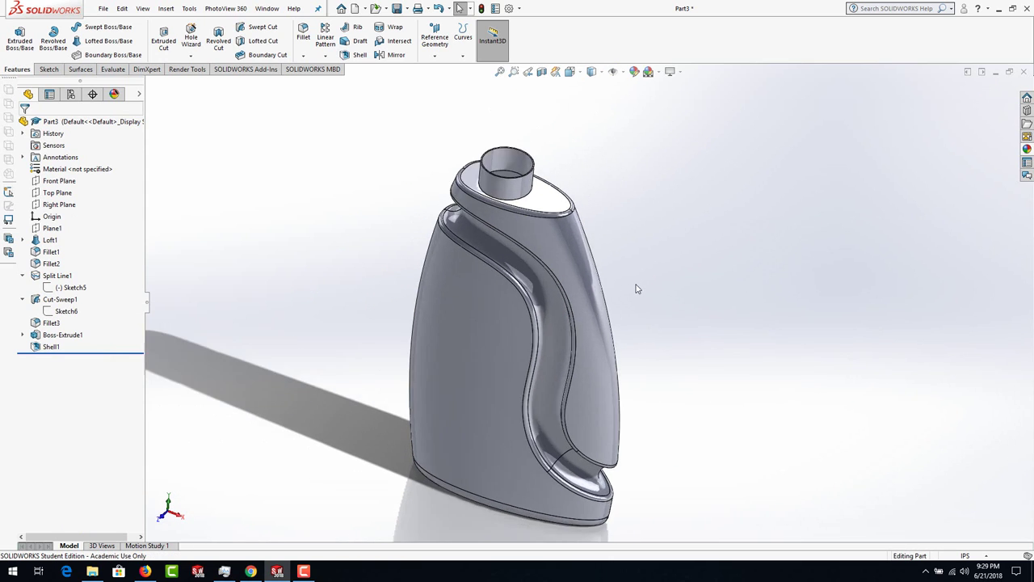
{"action": "middle_click_drag", "start_coordinate": [498, 307], "coordinate": [471, 292]}
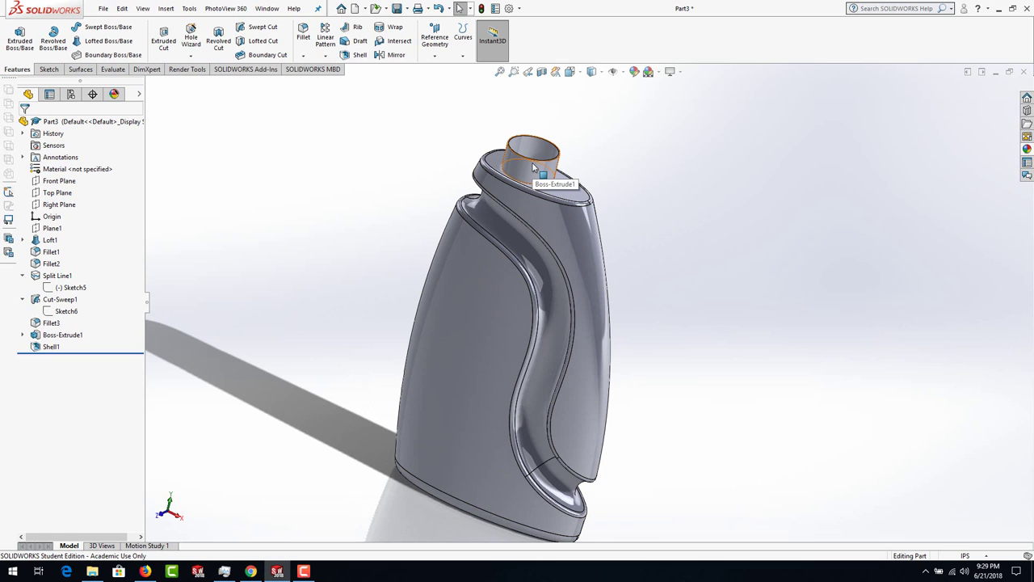
{"action": "scroll", "coordinate": [518, 150], "scroll_direction": "down", "scroll_amount": 5}
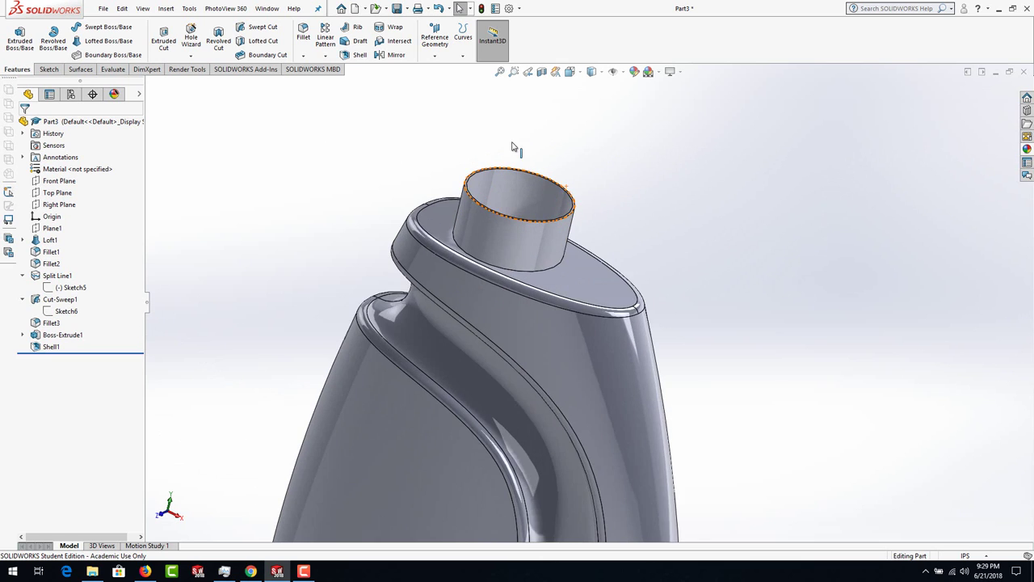
{"action": "scroll", "coordinate": [485, 195], "scroll_direction": "down", "scroll_amount": 2}
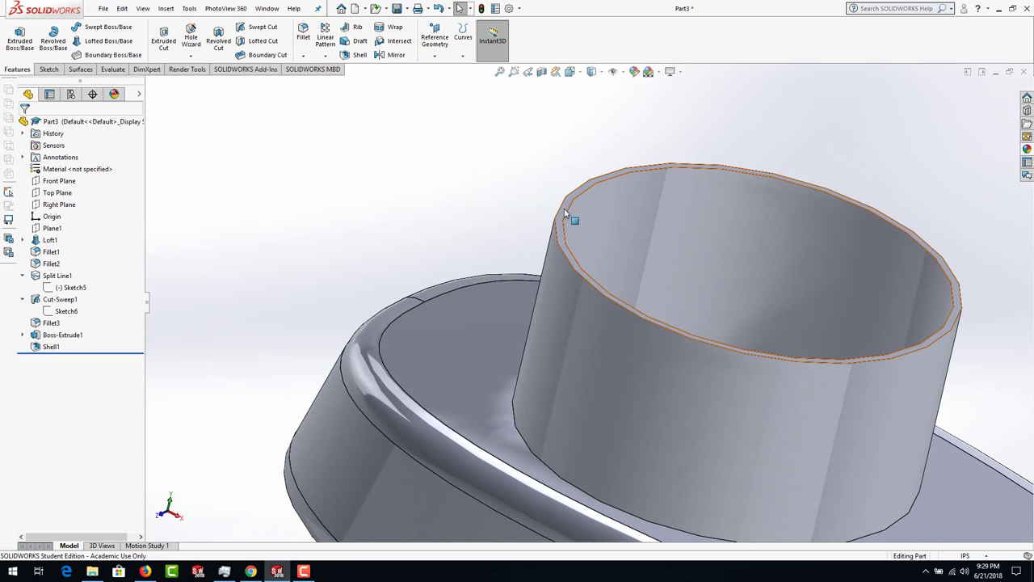
{"action": "left_click", "coordinate": [565, 214]}
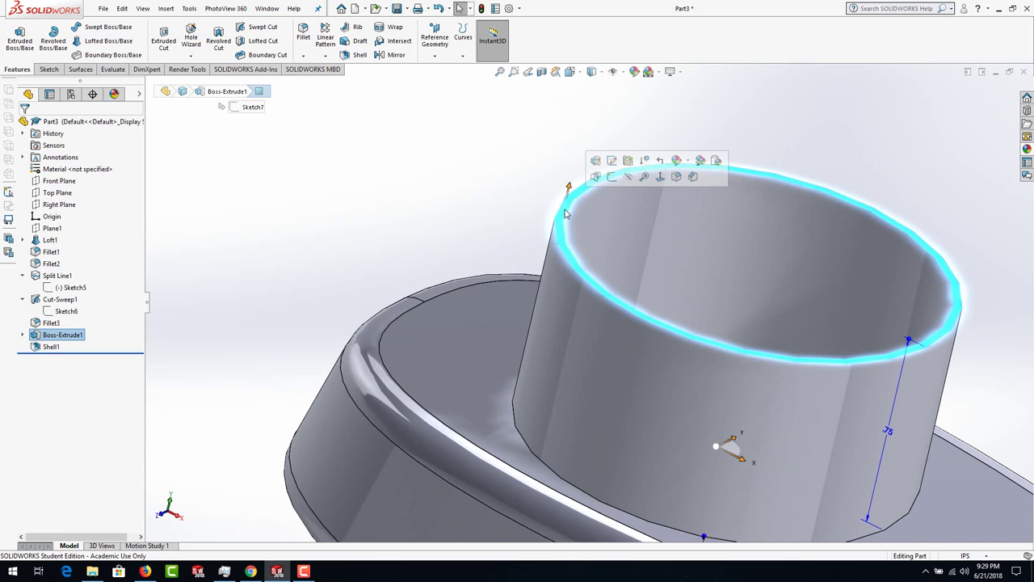
- Create Plane2 offset 0.1 in from the neck's rim face, flipped to sit below it
{"action": "left_click", "coordinate": [433, 59]}
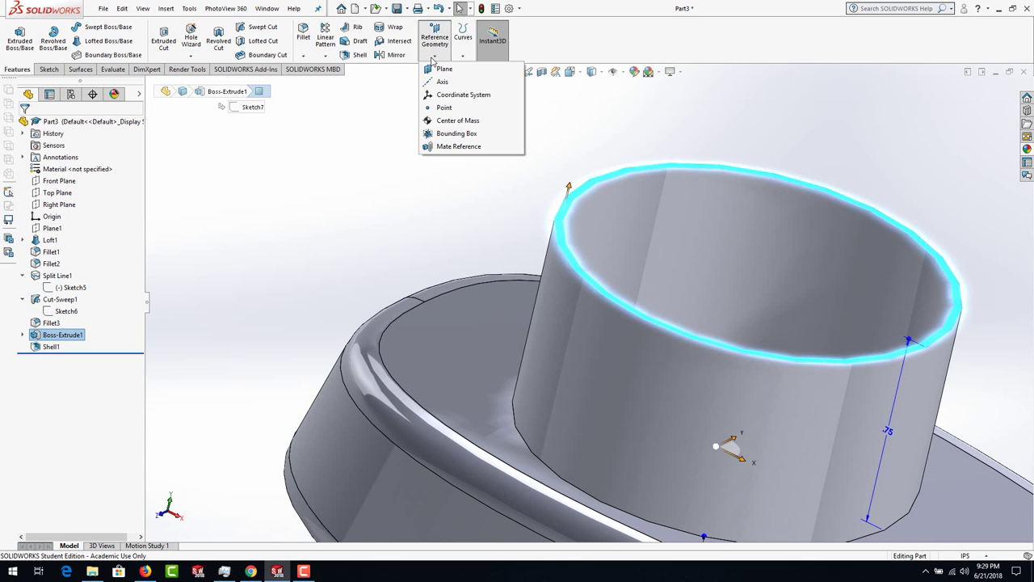
{"action": "left_click", "coordinate": [443, 70]}
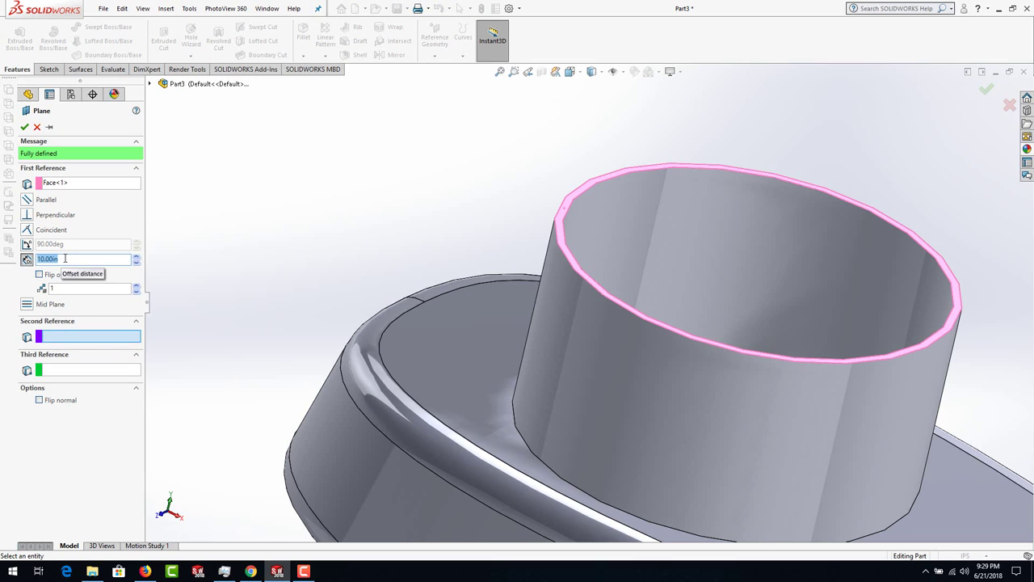
{"action": "type", "text": ".1"}
{"action": "left_click", "coordinate": [39, 274]}
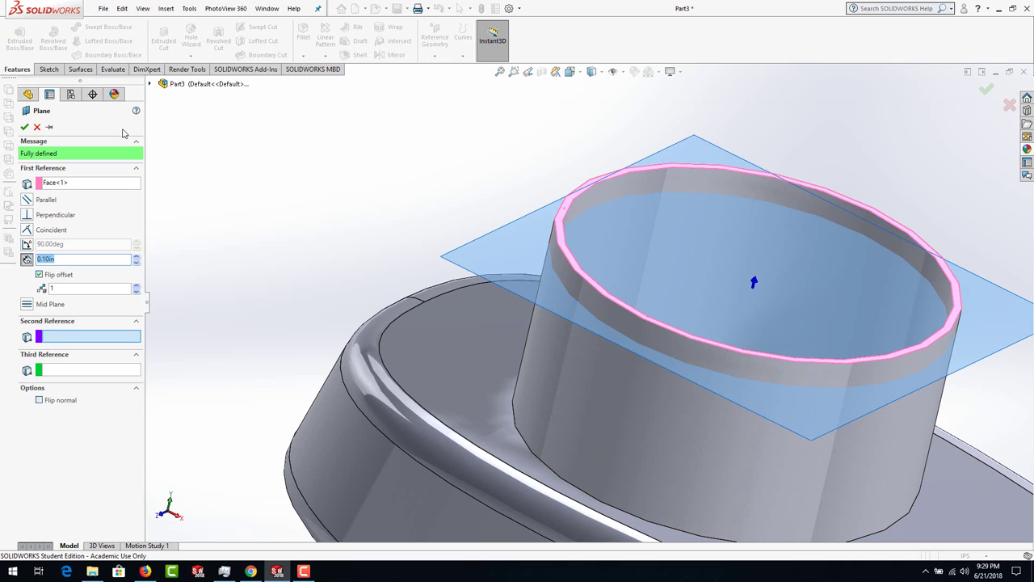
{"action": "left_click", "coordinate": [24, 128]}
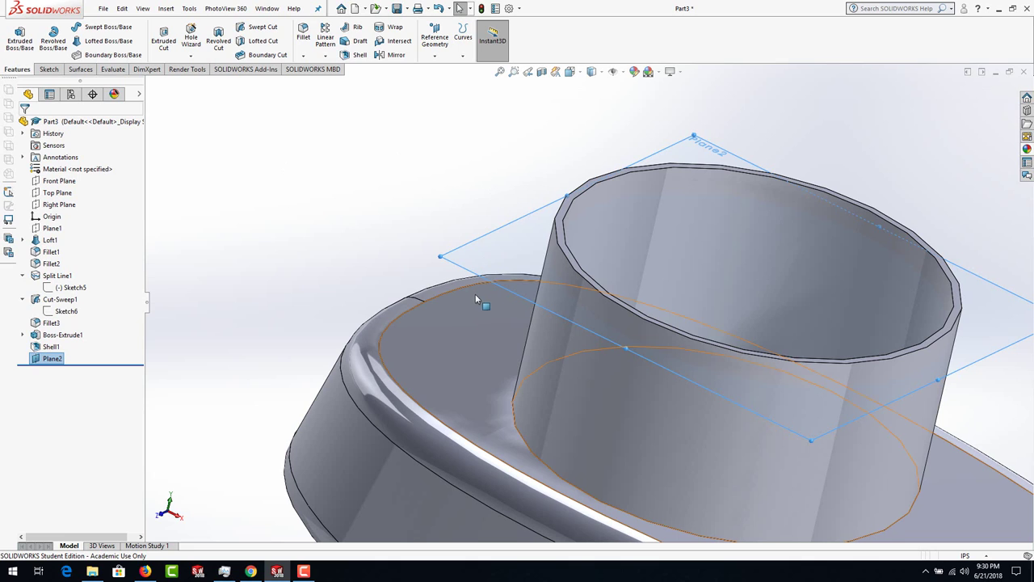
- Sketch on Plane2 and convert the neck's top rim edge into a 1.5 in circle
{"action": "left_click", "coordinate": [499, 234]}
{"action": "left_click", "coordinate": [543, 197]}
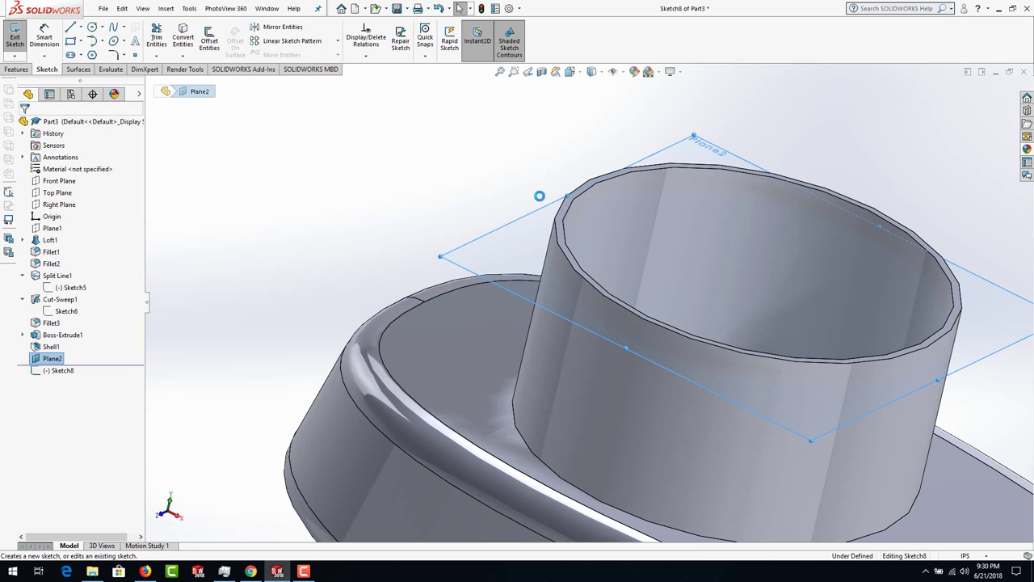
{"action": "left_click", "coordinate": [561, 249]}
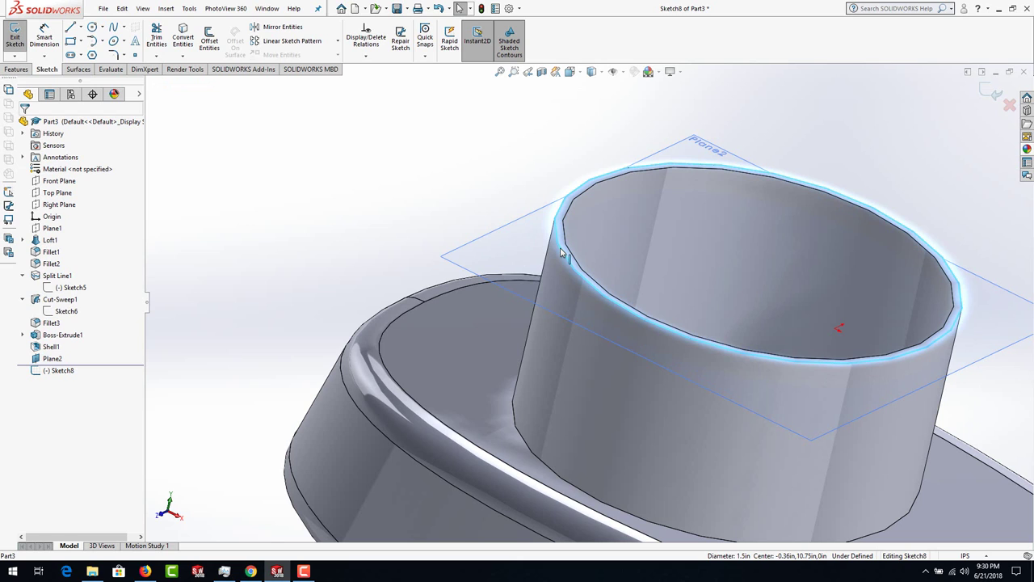
{"action": "left_click", "coordinate": [184, 39]}
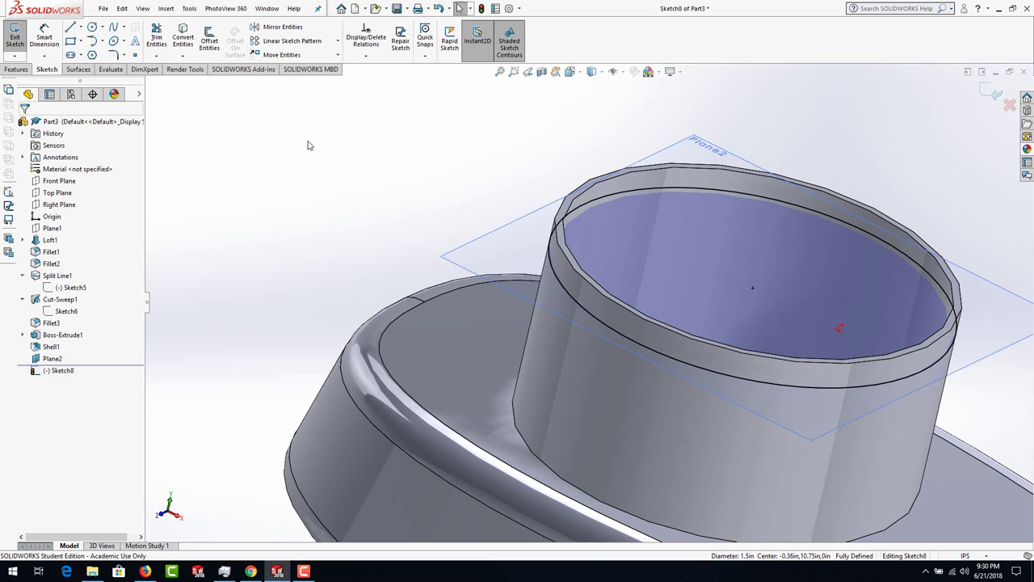
- Start a helix from the circle with 0.2 in pitch, 2 revolutions and a 90° start angle
{"action": "left_click", "coordinate": [167, 9]}
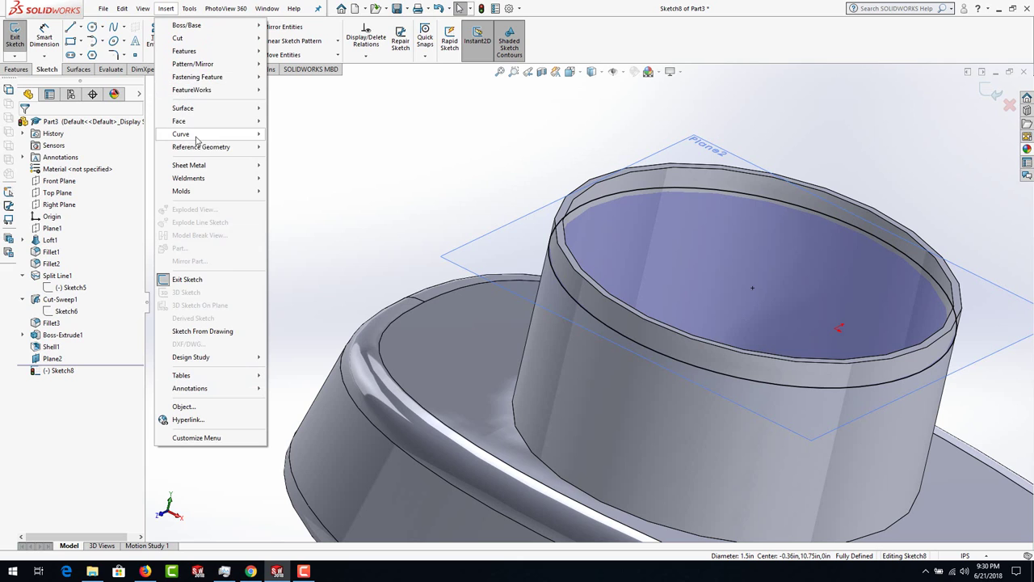
{"action": "mouse_move", "coordinate": [196, 136]}
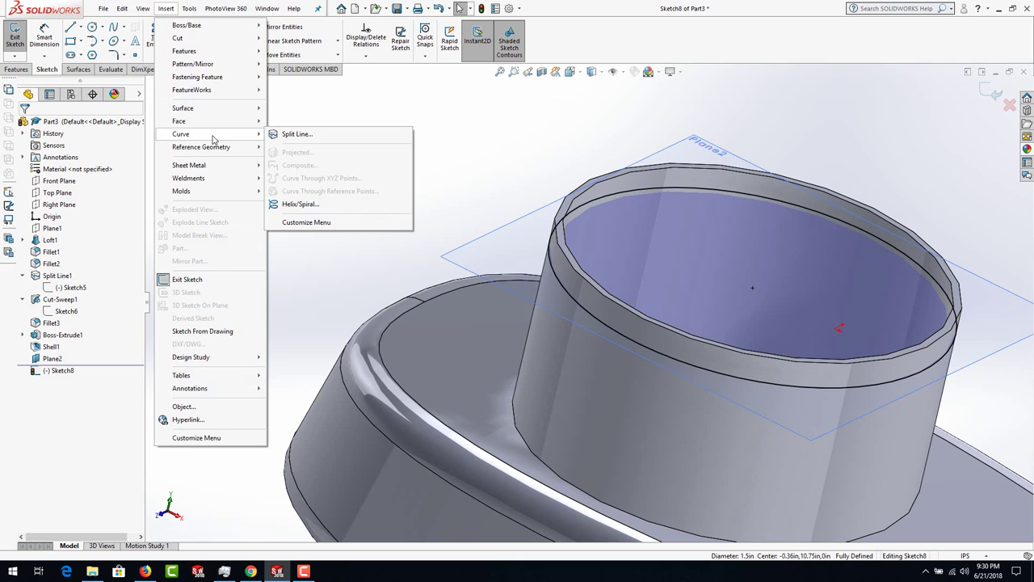
{"action": "left_click", "coordinate": [298, 205]}
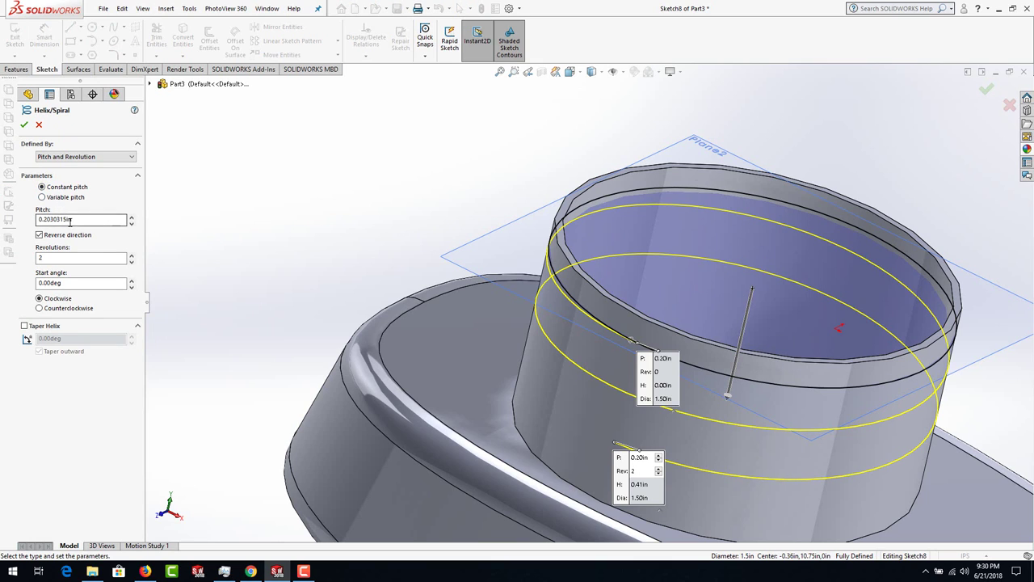
{"action": "left_click_drag", "start_coordinate": [71, 220], "coordinate": [36, 212]}
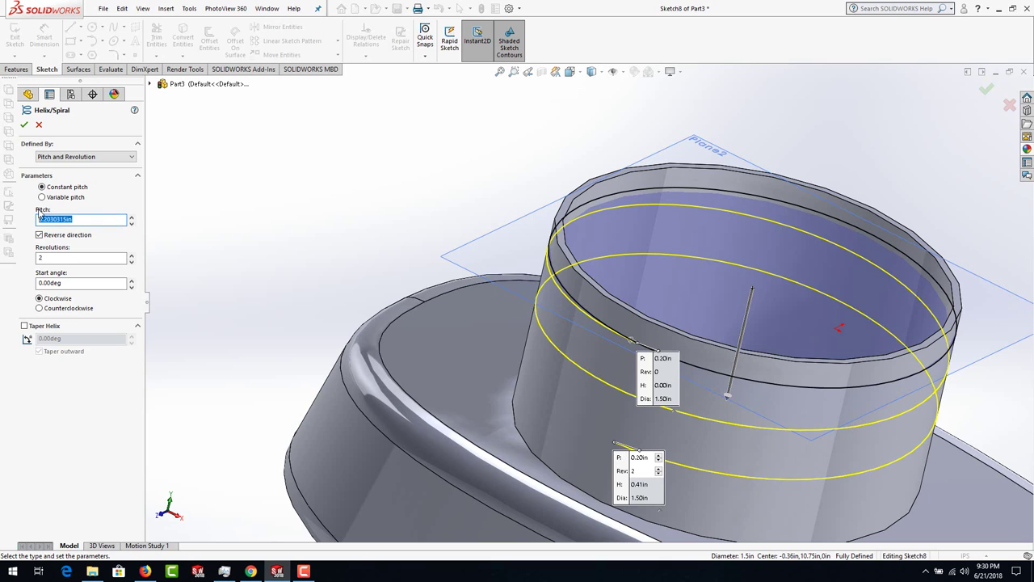
{"action": "type", "text": ".2"}
{"action": "left_click", "coordinate": [45, 256]}
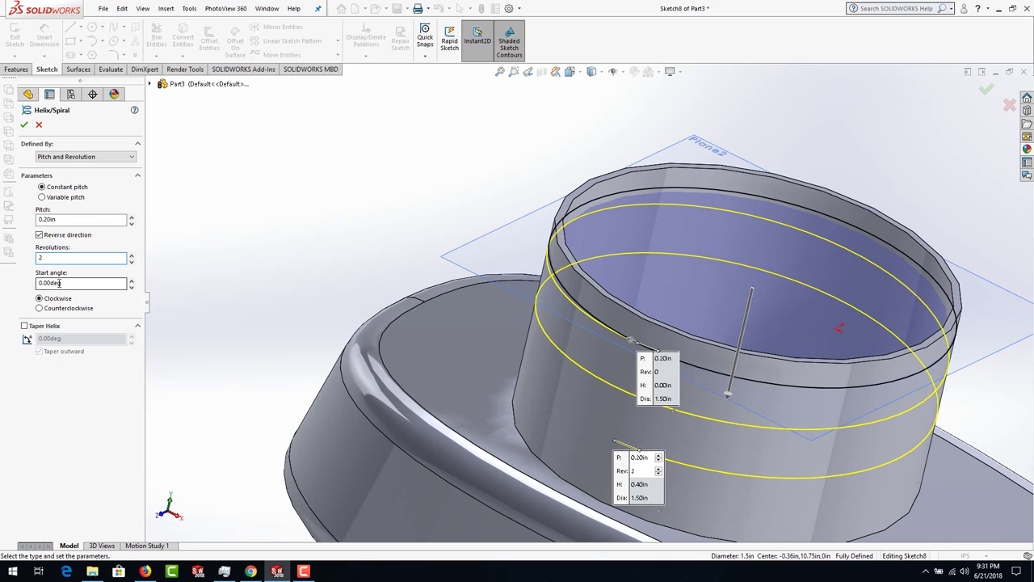
{"action": "left_click", "coordinate": [44, 282]}
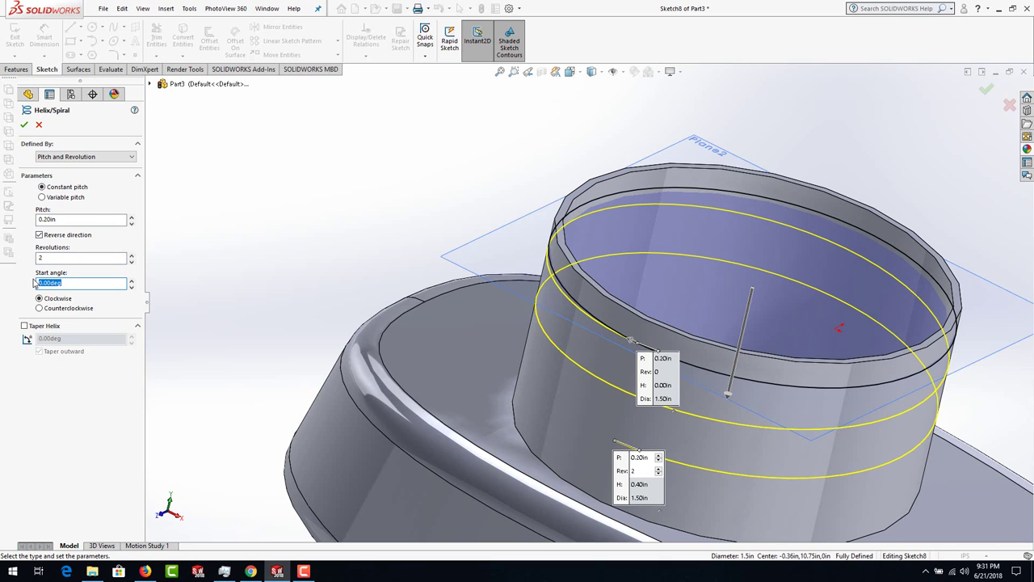
{"action": "type", "text": "90"}
{"action": "key", "text": "Return"}
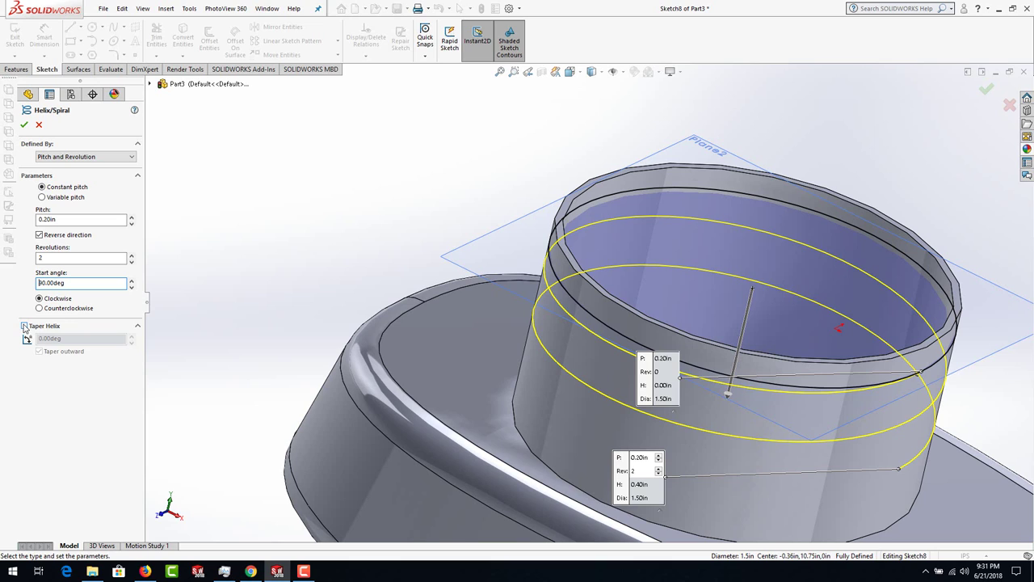
- Keep the helix defined by Pitch and Revolution and accept Helix/Spiral1
{"action": "left_click", "coordinate": [61, 156]}
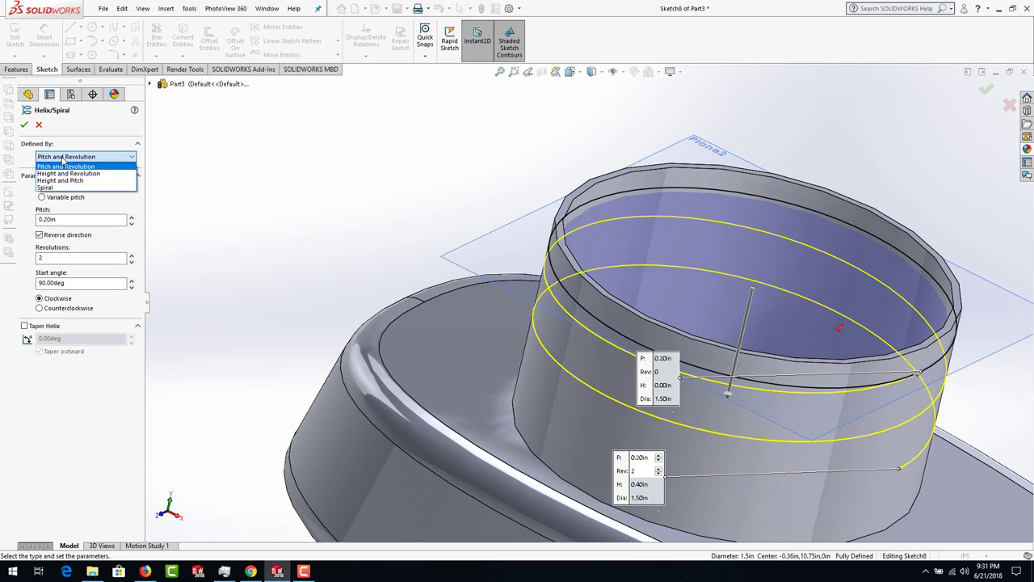
{"action": "left_click", "coordinate": [44, 188]}
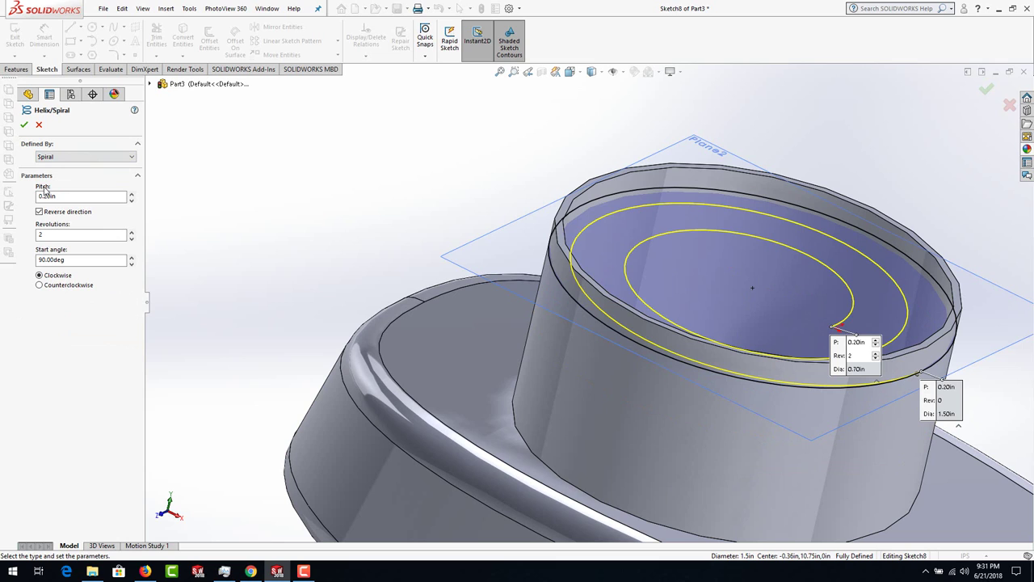
{"action": "left_click", "coordinate": [55, 156]}
{"action": "left_click", "coordinate": [57, 164]}
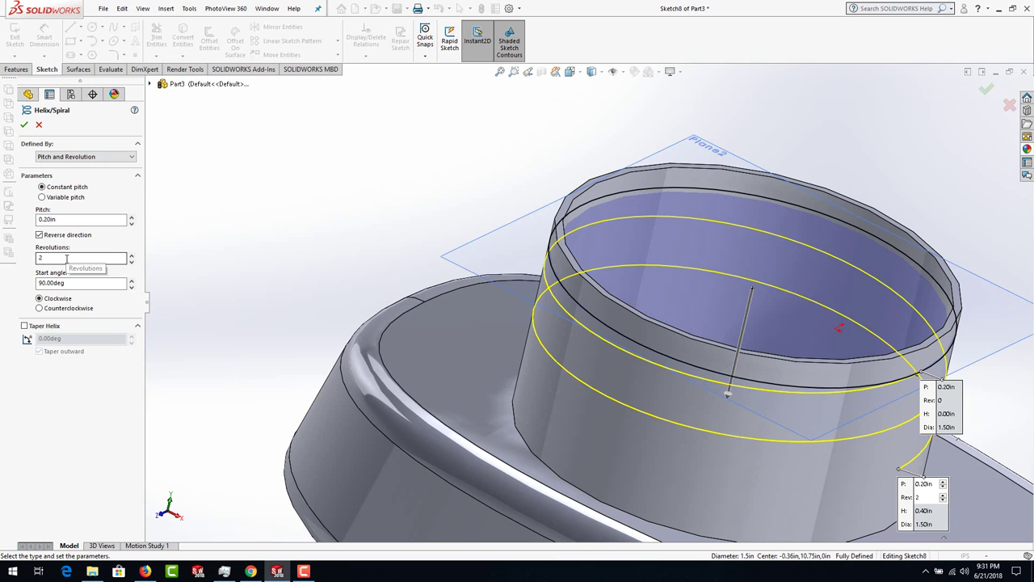
{"action": "left_click", "coordinate": [24, 125]}
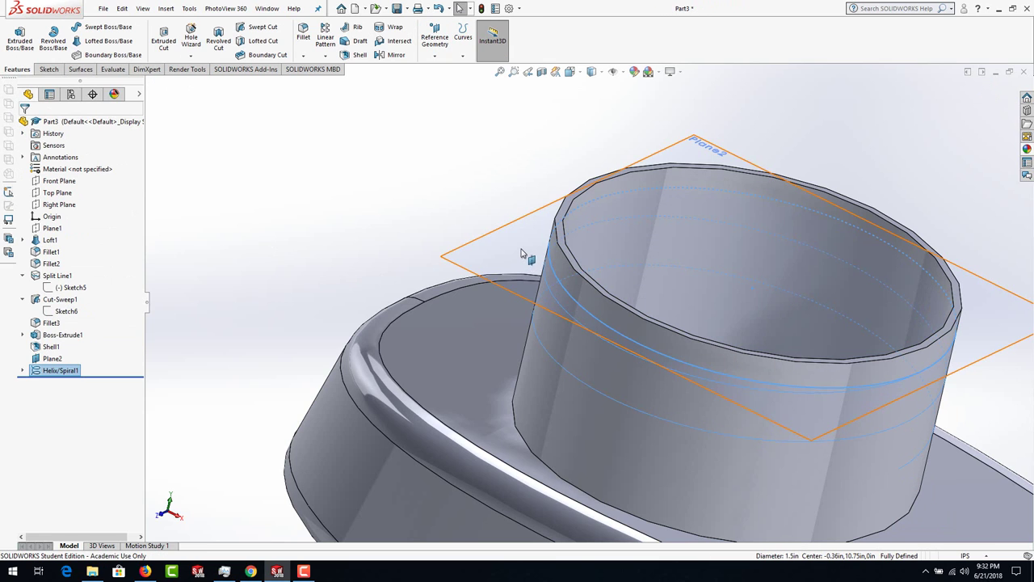
- Hide Plane2, turn the view toward the neck, and select Helix/Spiral1
{"action": "left_click", "coordinate": [521, 223]}
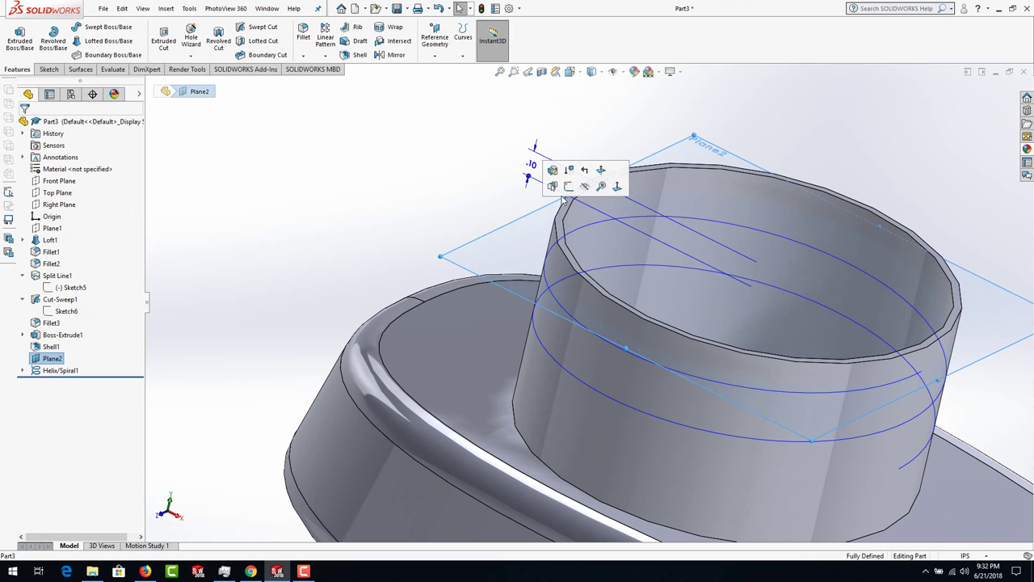
{"action": "left_click", "coordinate": [587, 192]}
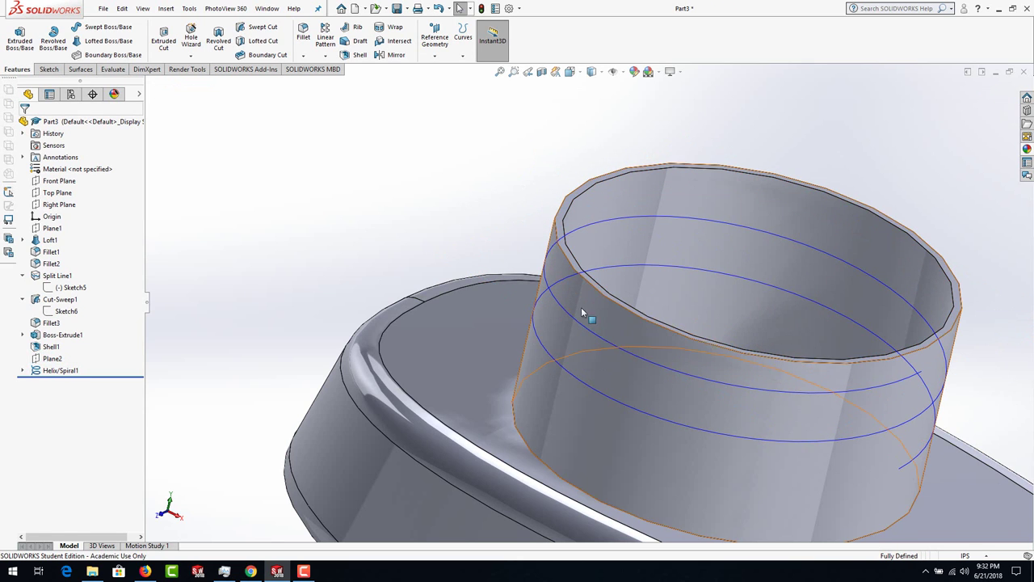
{"action": "middle_click_drag", "start_coordinate": [836, 260], "coordinate": [773, 338]}
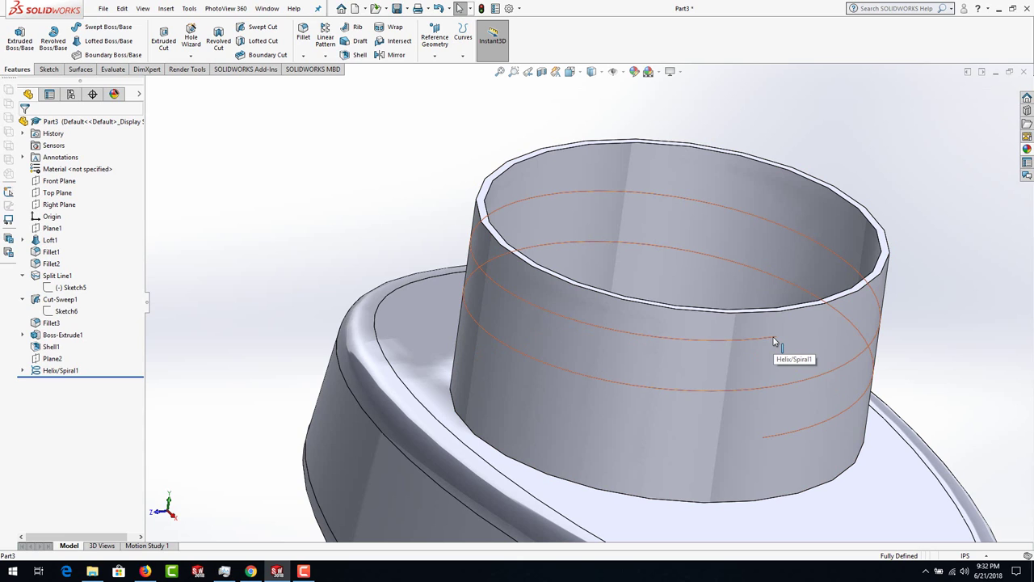
{"action": "left_click", "coordinate": [774, 341]}
{"action": "left_click", "coordinate": [768, 342]}
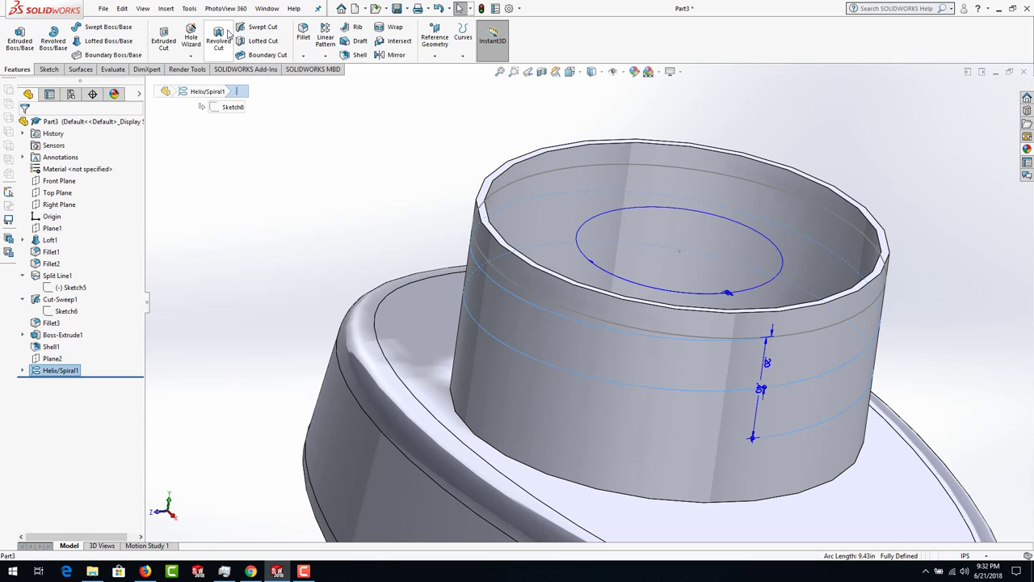
{"action": "left_click", "coordinate": [49, 70]}
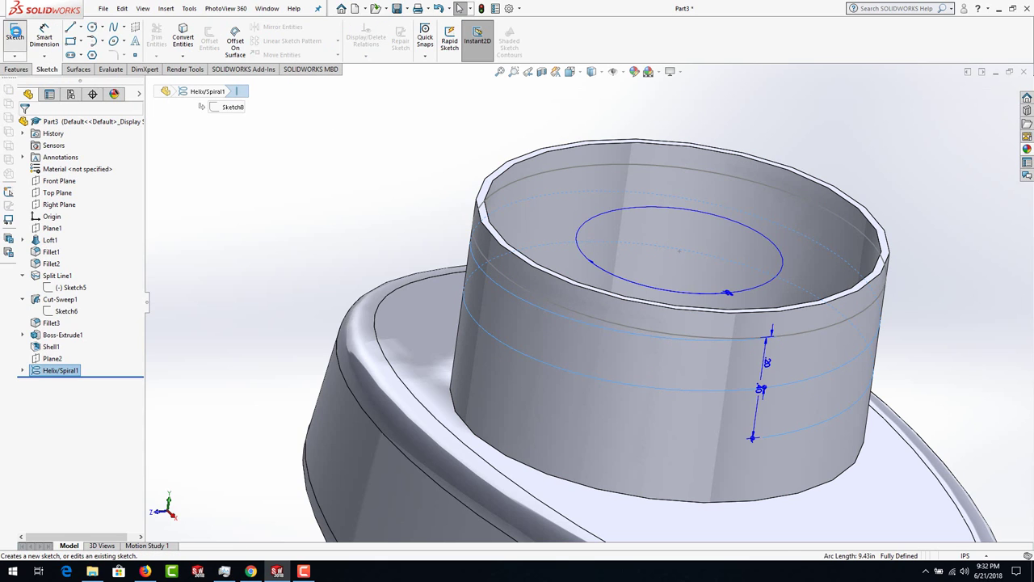
- Start a sketch on the vertical plane at the helix start, viewed Normal To and zoomed on the neck
{"action": "left_click", "coordinate": [15, 34]}
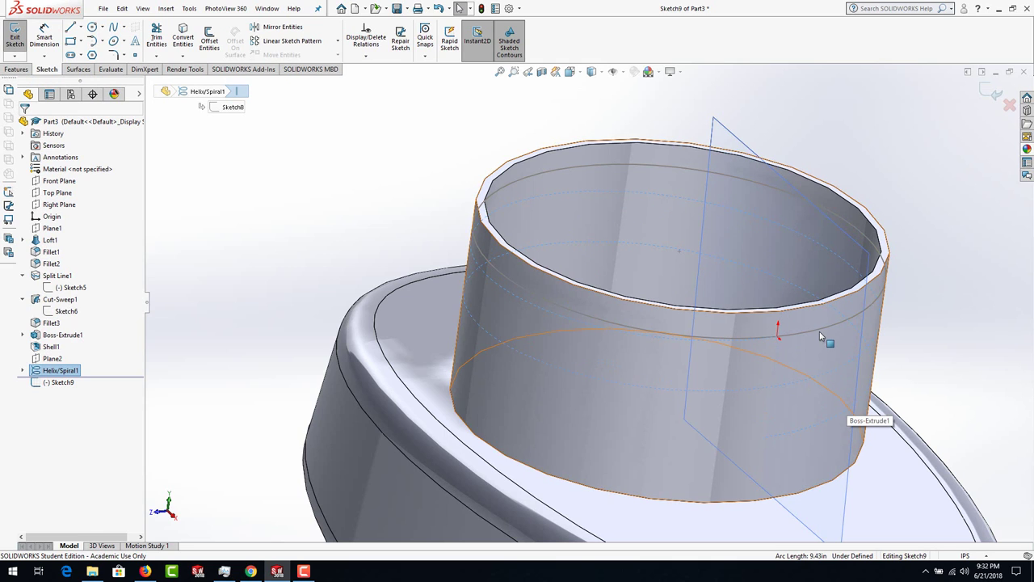
{"action": "left_click", "coordinate": [788, 185]}
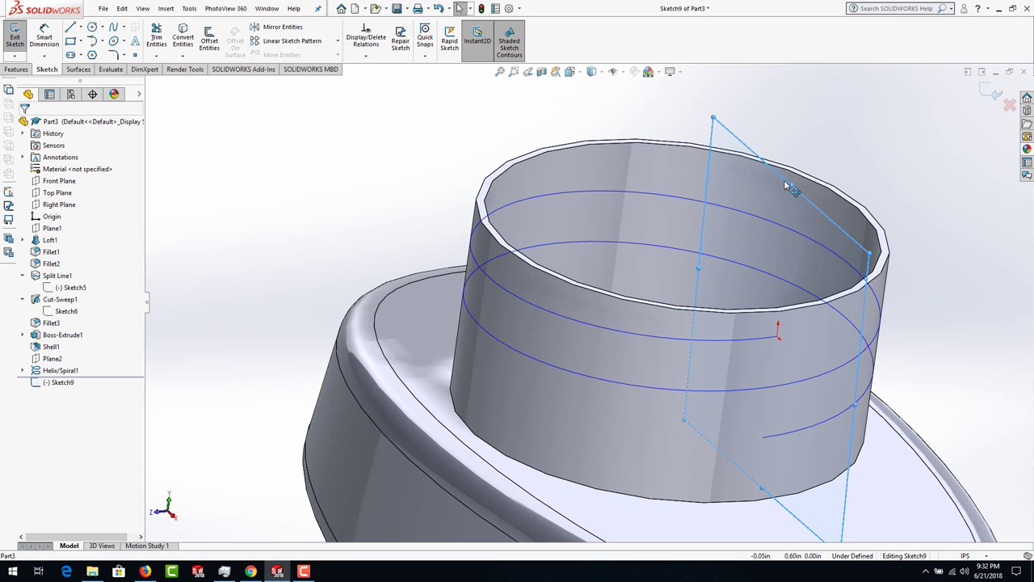
{"action": "right_click", "coordinate": [785, 185]}
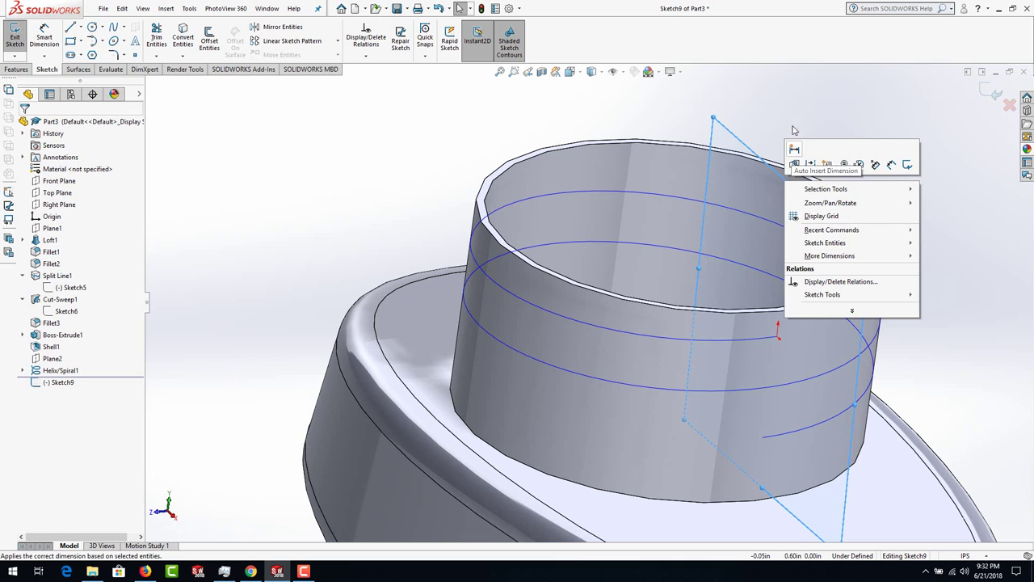
{"action": "left_click", "coordinate": [791, 98]}
{"action": "left_click", "coordinate": [741, 145]}
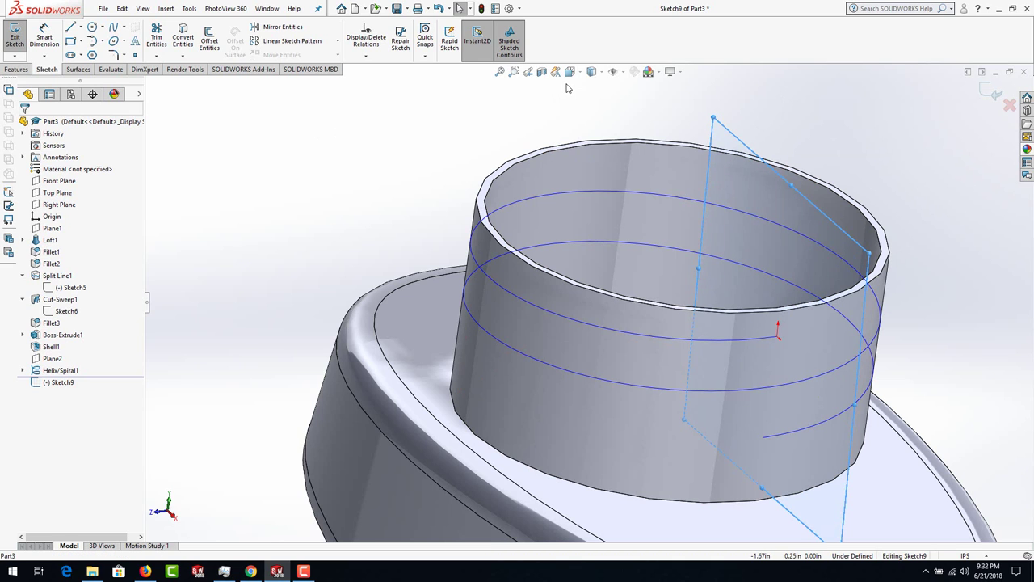
{"action": "key", "text": "space"}
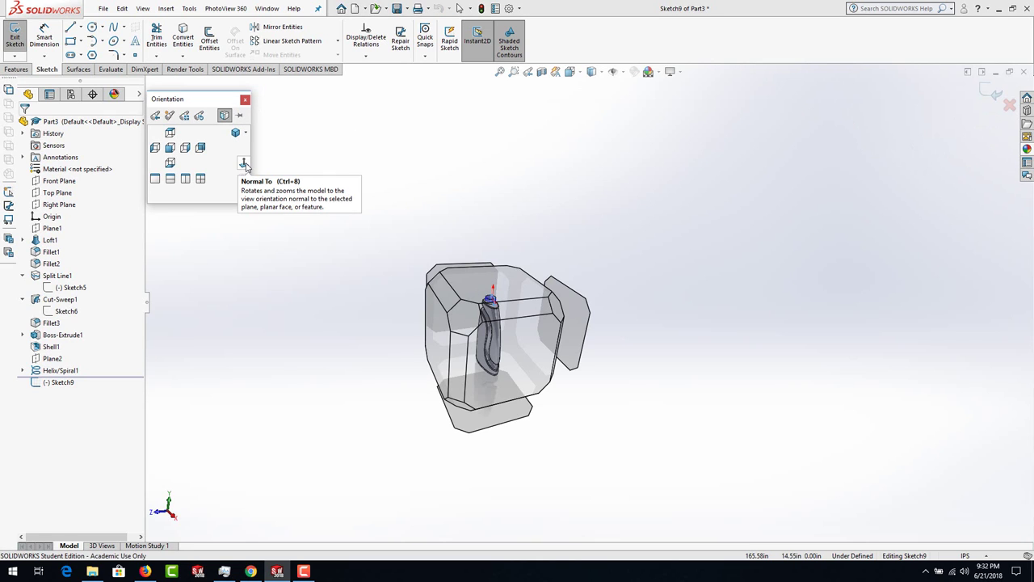
{"action": "left_click", "coordinate": [244, 165]}
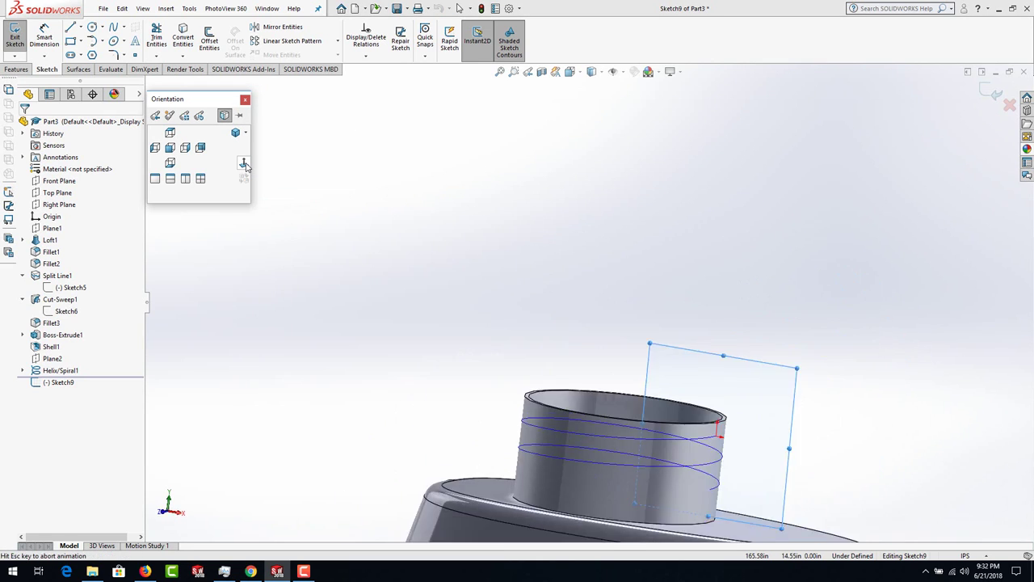
{"action": "scroll", "coordinate": [584, 161], "scroll_direction": "down", "scroll_amount": 10}
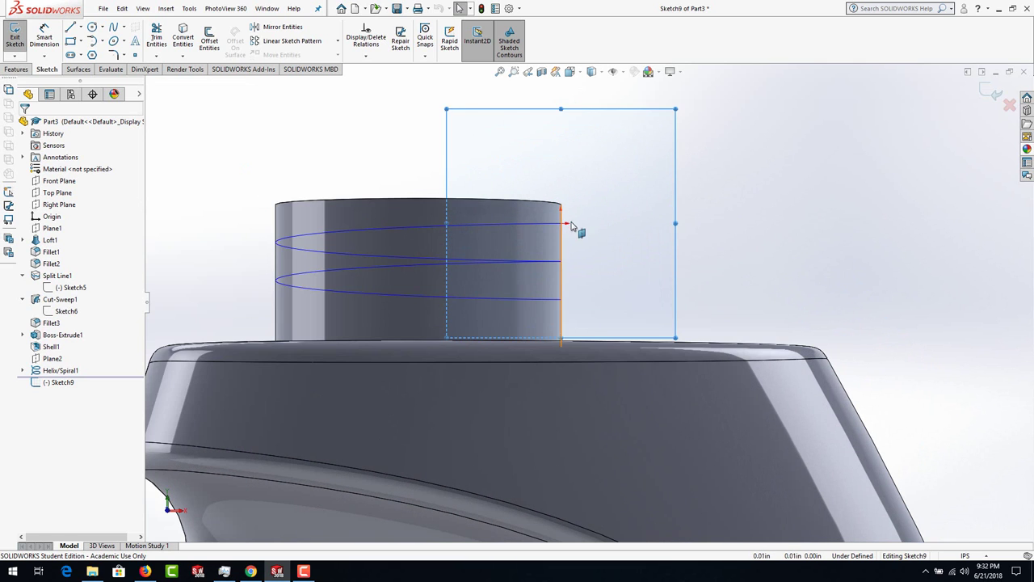
{"action": "scroll", "coordinate": [569, 230], "scroll_direction": "down", "scroll_amount": 1}
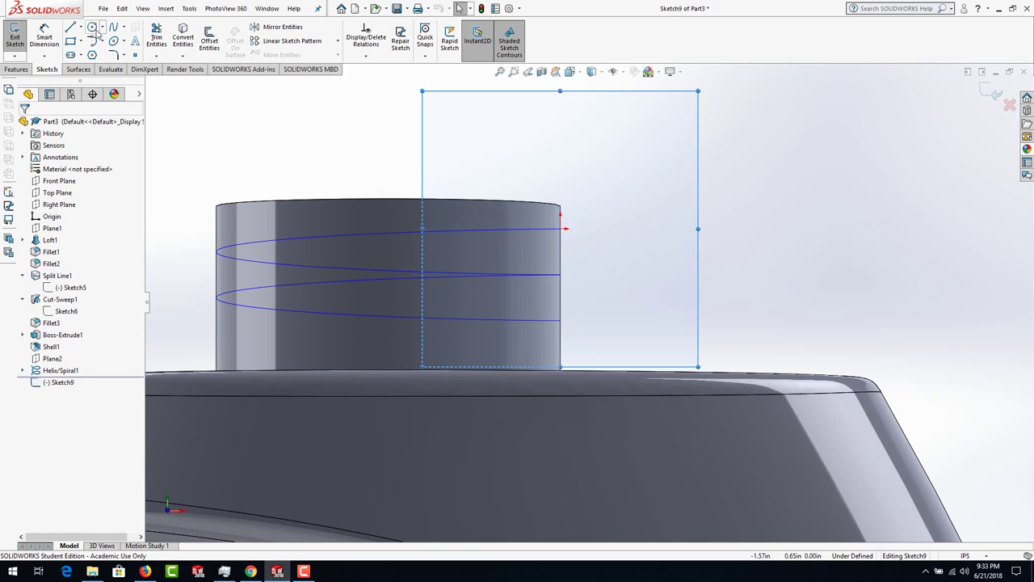
- Draw a closed trapezoidal thread profile against the neck's outer edge
{"action": "left_click", "coordinate": [71, 27]}
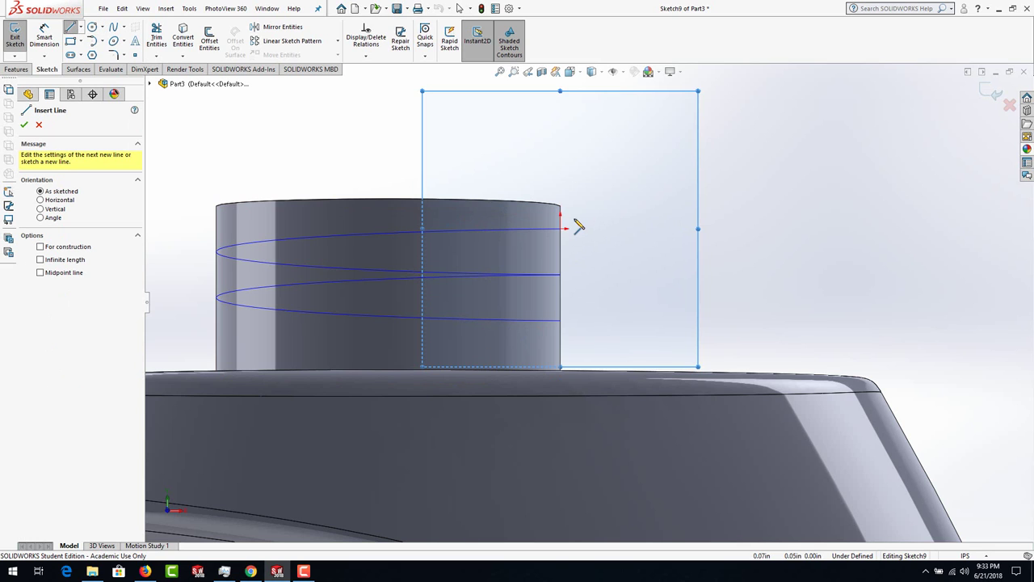
{"action": "scroll", "coordinate": [571, 234], "scroll_direction": "down", "scroll_amount": 6}
{"action": "scroll", "coordinate": [569, 245], "scroll_direction": "down", "scroll_amount": 1}
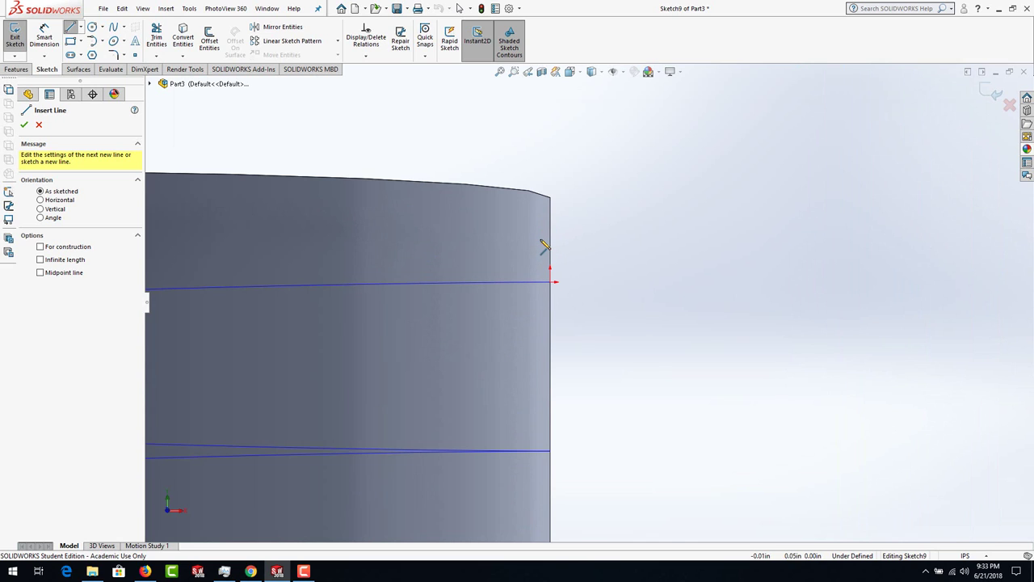
{"action": "left_click", "coordinate": [541, 240]}
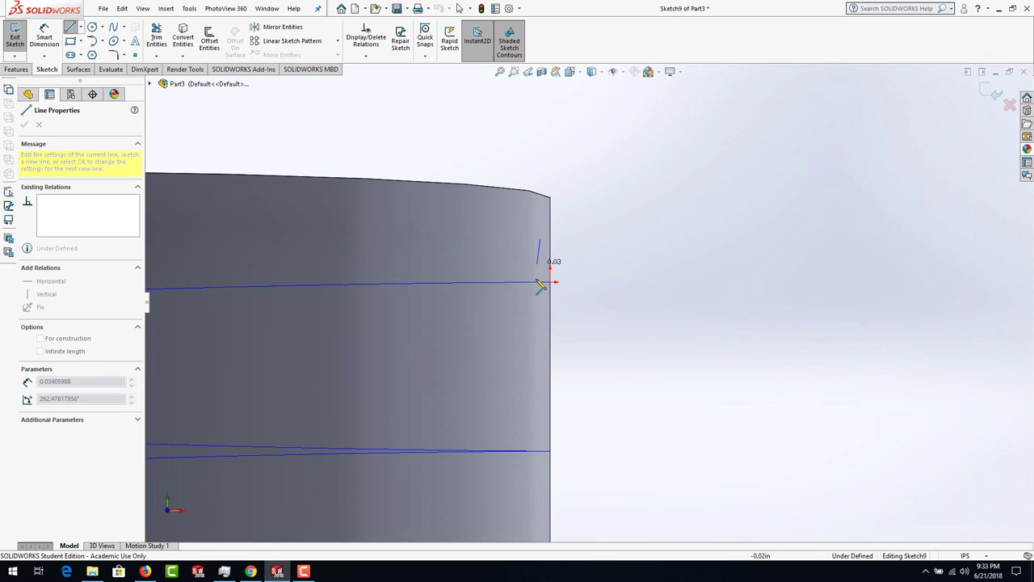
{"action": "left_click", "coordinate": [540, 329]}
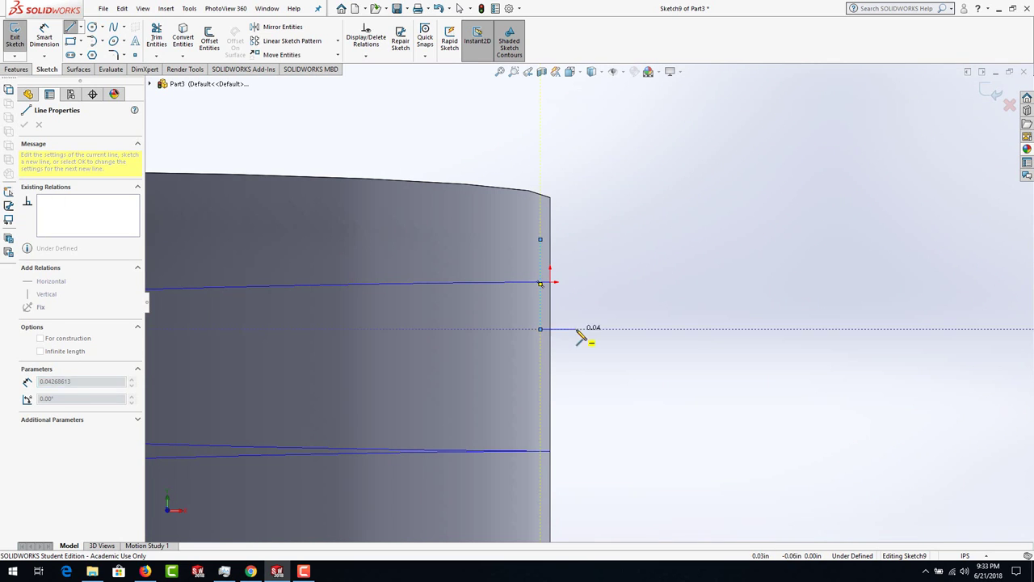
{"action": "left_click", "coordinate": [590, 307]}
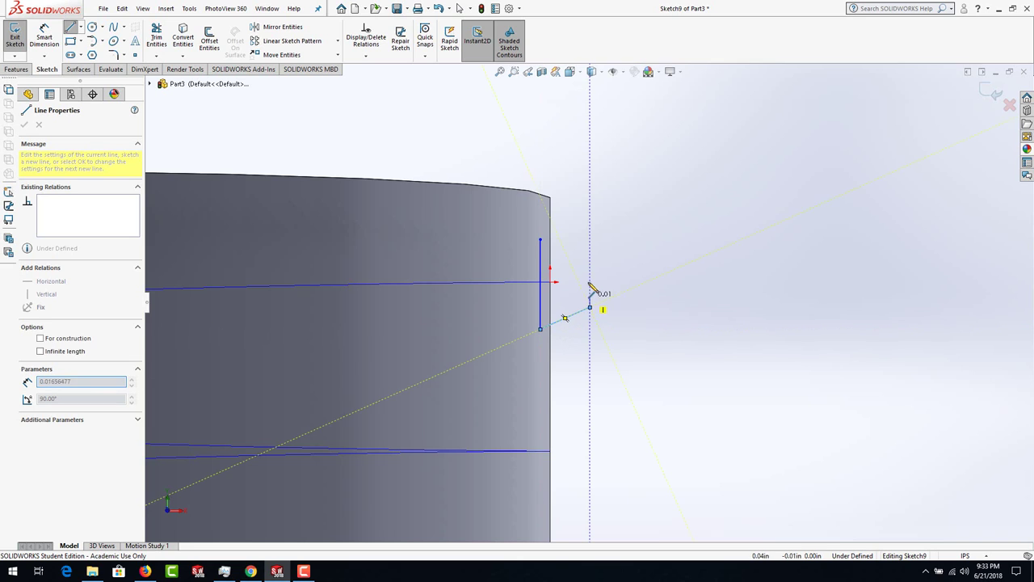
{"action": "left_click", "coordinate": [541, 239]}
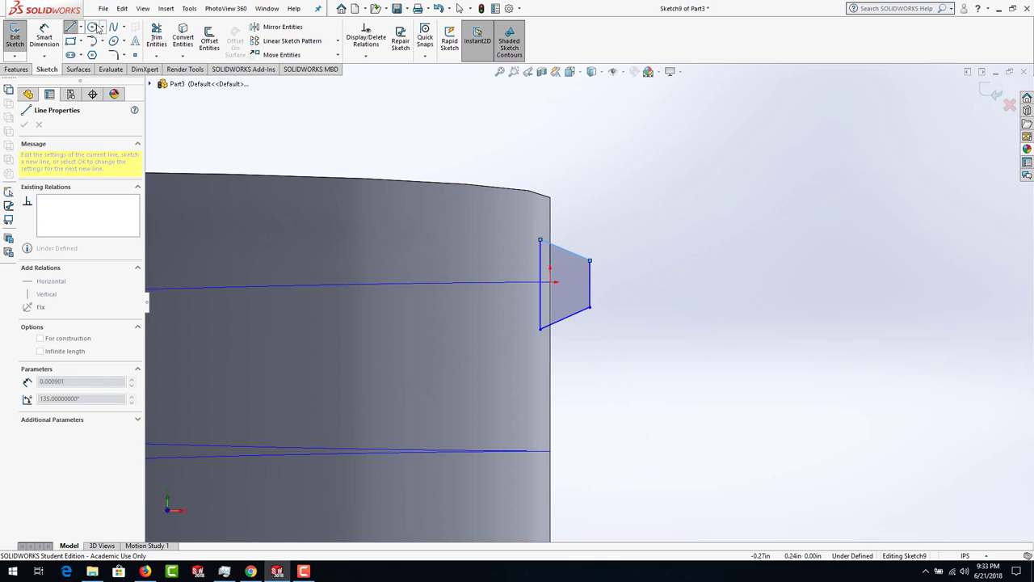
{"action": "key", "text": "Escape"}
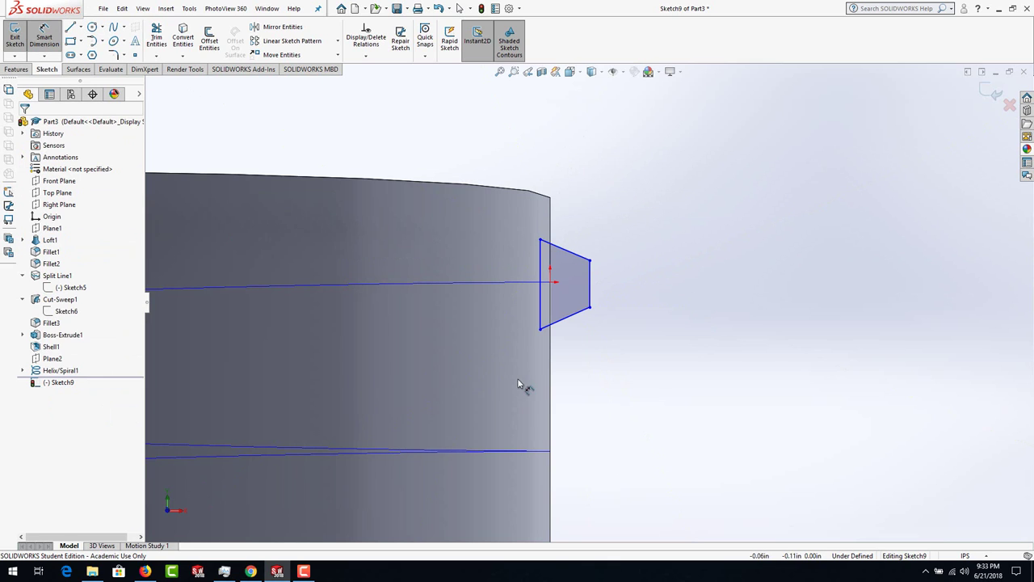
- Dimension the profile's vertical edge to 0.125 in
{"action": "left_click", "coordinate": [541, 309]}
{"action": "left_click", "coordinate": [503, 307]}
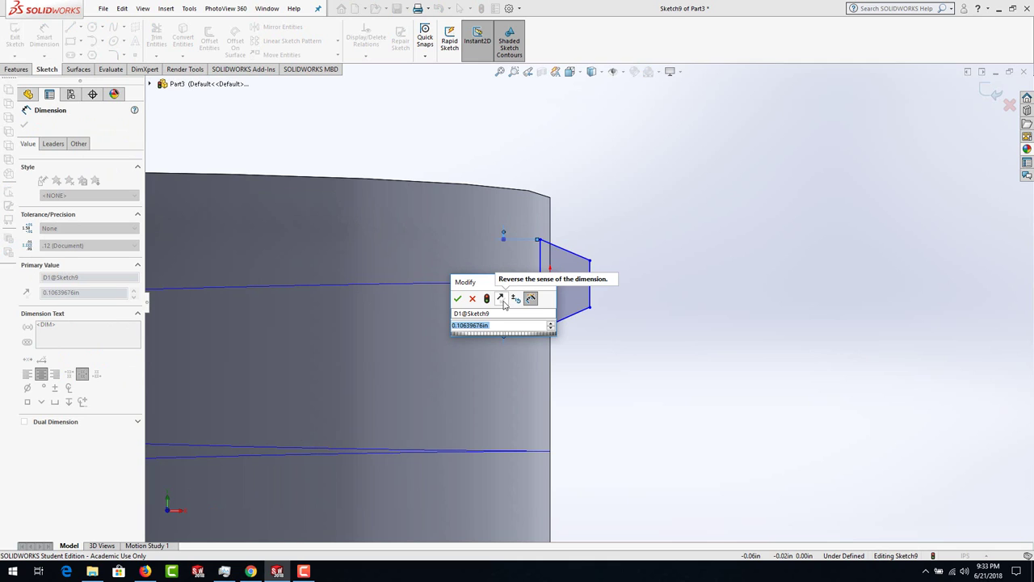
{"action": "type", "text": ".125"}
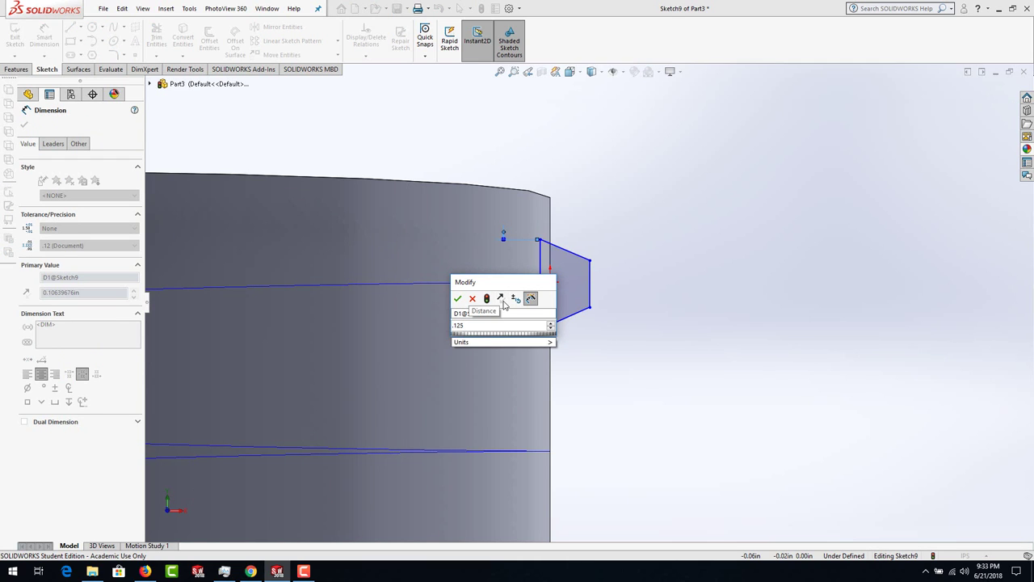
{"action": "key", "text": "Return"}
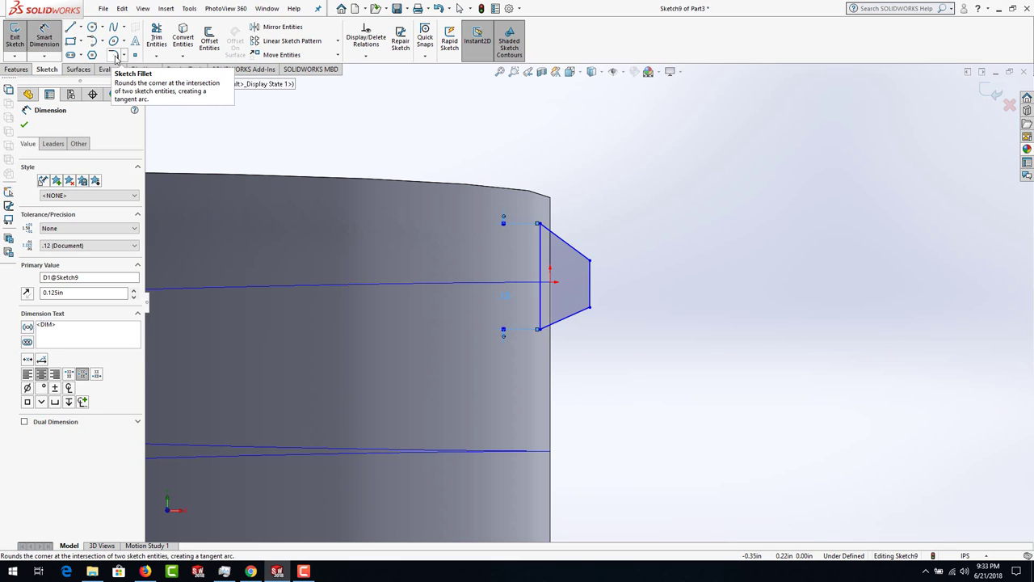
- Round the profile's upper and lower outer corners with 0.01 in sketch fillets
{"action": "left_click", "coordinate": [115, 58]}
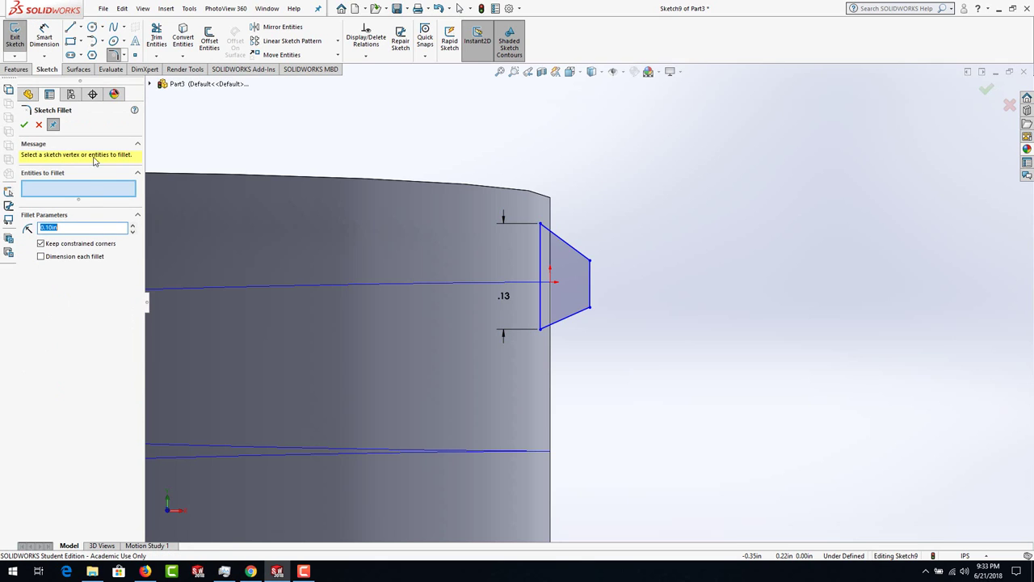
{"action": "type", "text": ".01"}
{"action": "left_click", "coordinate": [596, 311]}
{"action": "left_click", "coordinate": [595, 270]}
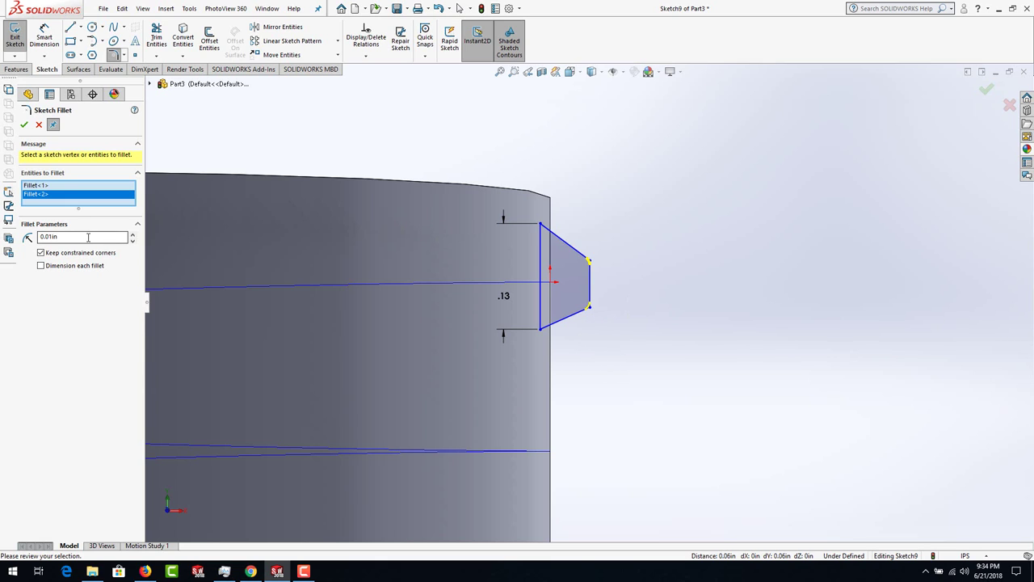
{"action": "left_click", "coordinate": [24, 125]}
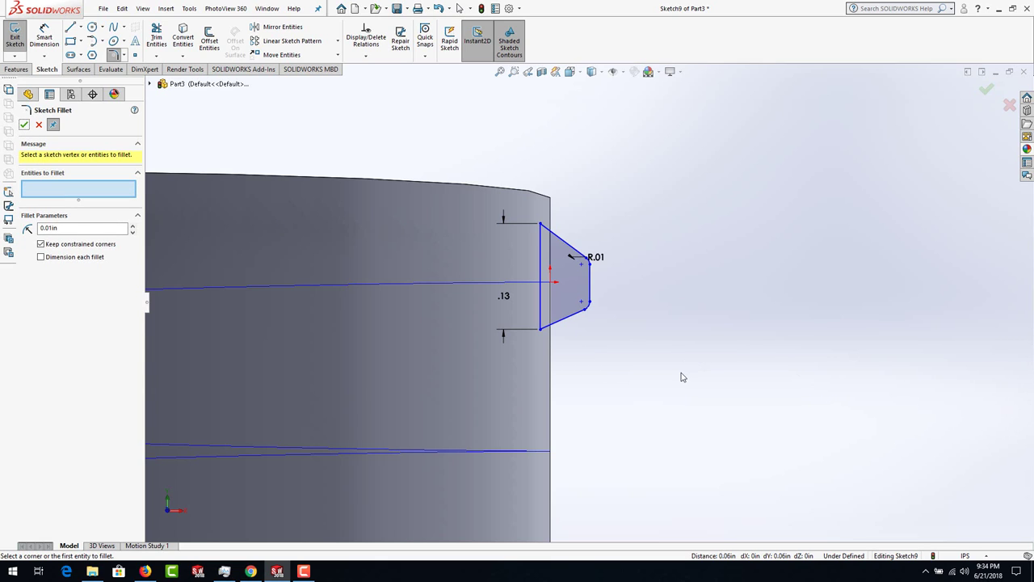
{"action": "scroll", "coordinate": [677, 374], "scroll_direction": "up", "scroll_amount": 5}
{"action": "mouse_move", "coordinate": [674, 371]}
{"action": "middle_mouse_down"}
{"action": "mouse_move", "coordinate": [632, 325]}
{"action": "mouse_move", "coordinate": [593, 349]}
{"action": "mouse_move", "coordinate": [749, 323]}
{"action": "mouse_move", "coordinate": [700, 247]}
{"action": "middle_mouse_up"}
{"action": "scroll", "coordinate": [693, 241], "scroll_direction": "down", "scroll_amount": 5}
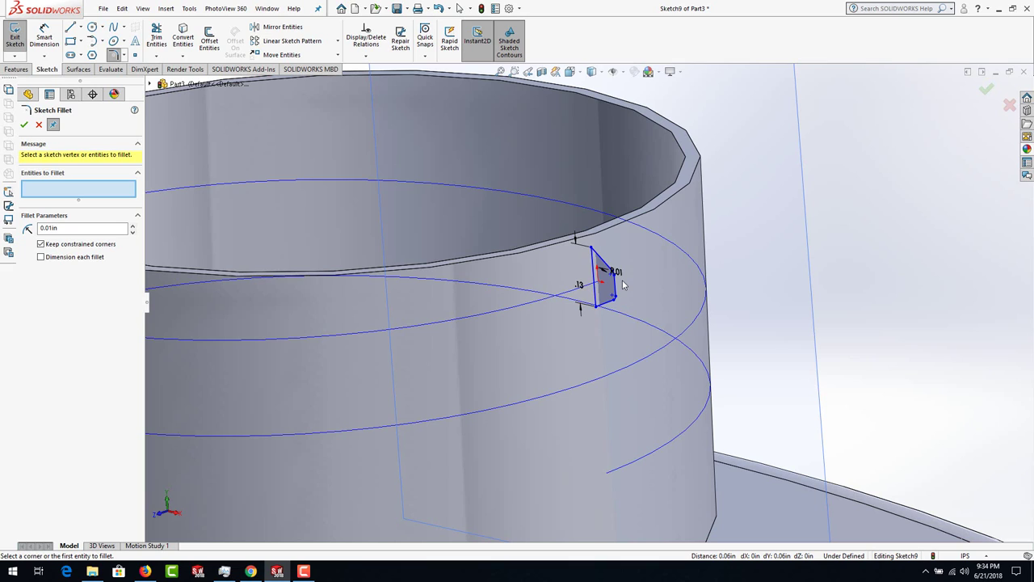
{"action": "left_click", "coordinate": [25, 124]}
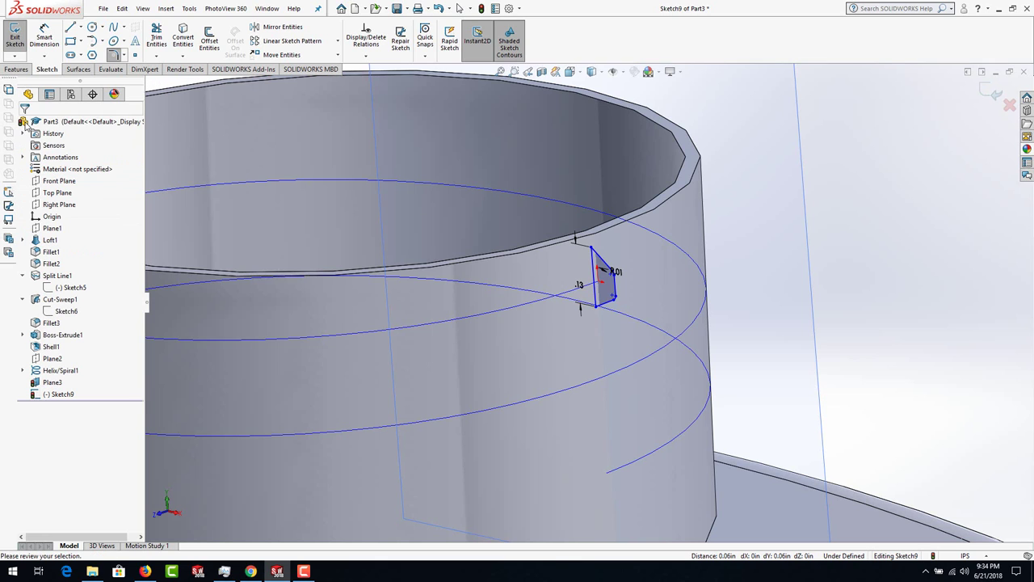
- Exit the thread profile sketch and hide Plane3
{"action": "left_click", "coordinate": [482, 8]}
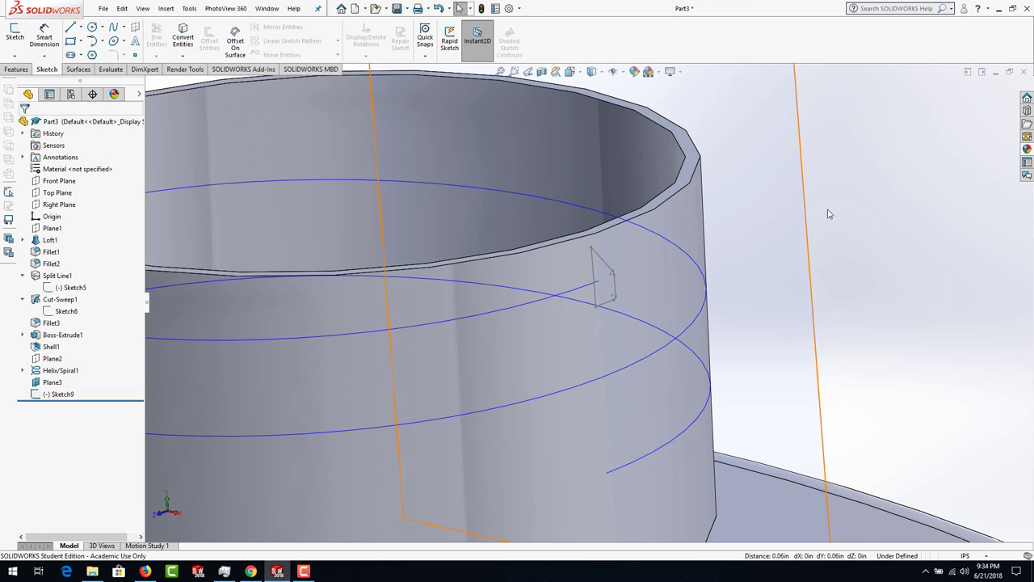
{"action": "left_click", "coordinate": [807, 198]}
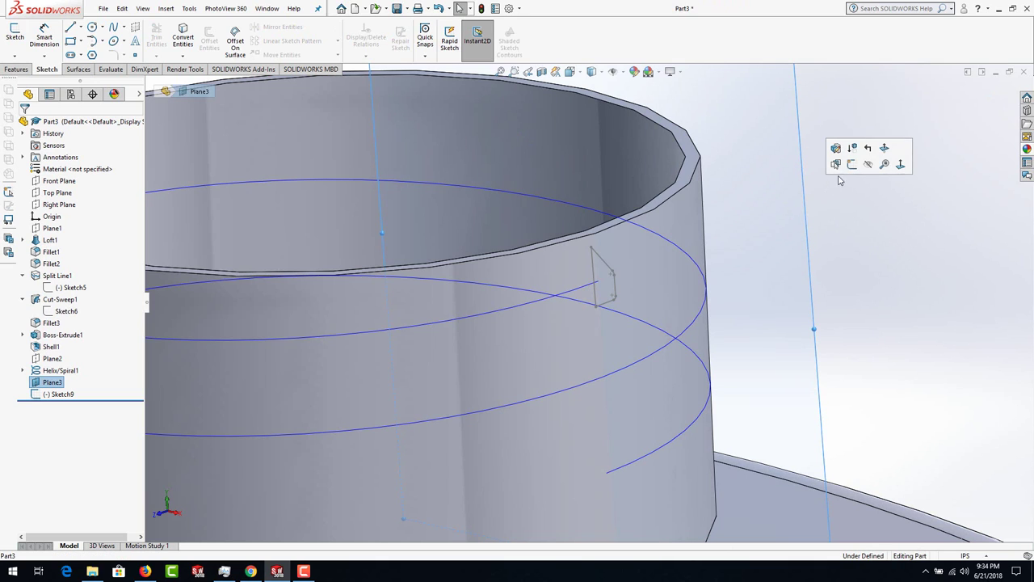
{"action": "left_click", "coordinate": [870, 165]}
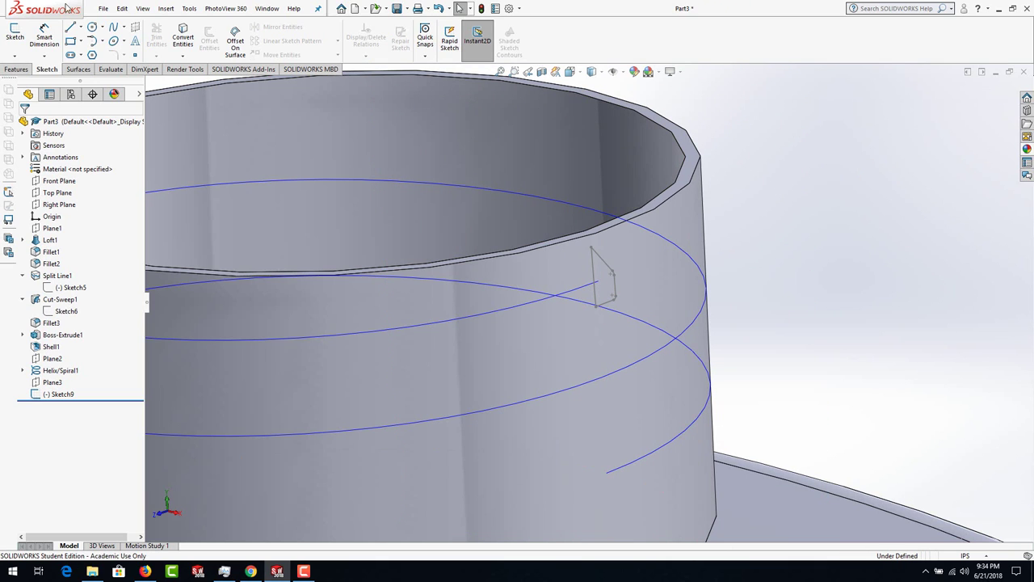
- Sweep Sketch9 along Helix/Spiral1 to create the raised thread, Sweep1
{"action": "left_click", "coordinate": [22, 69]}
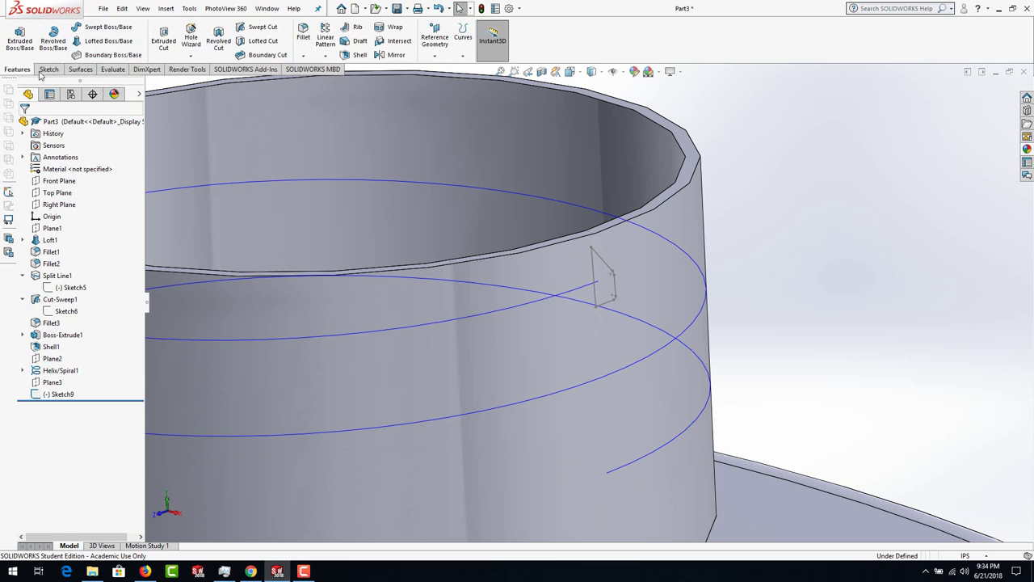
{"action": "left_click", "coordinate": [117, 29]}
{"action": "left_click", "coordinate": [615, 289]}
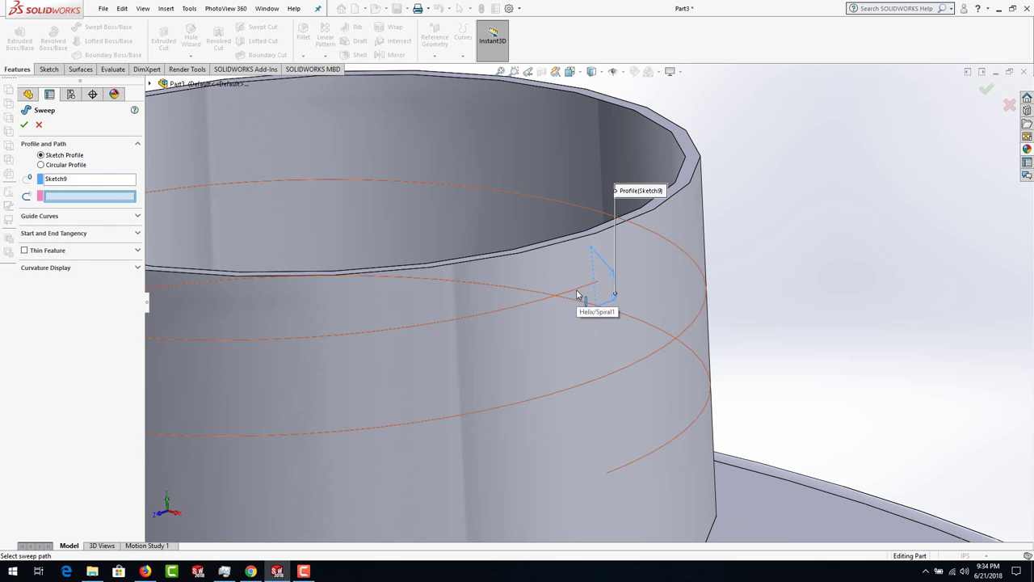
{"action": "left_click", "coordinate": [578, 295]}
{"action": "scroll", "coordinate": [796, 438], "scroll_direction": "down", "scroll_amount": 2}
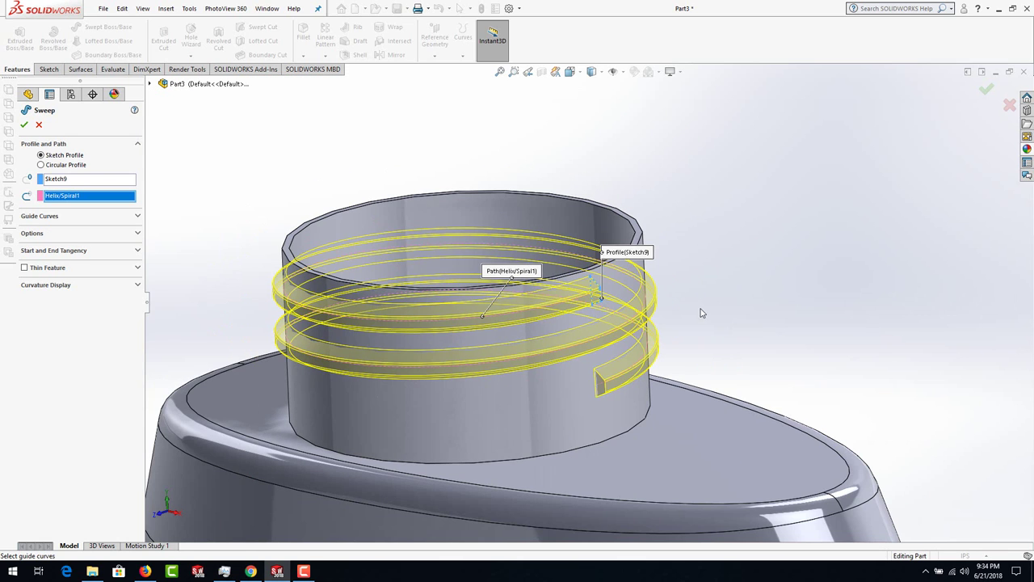
{"action": "middle_click_drag", "start_coordinate": [777, 411], "coordinate": [293, 225]}
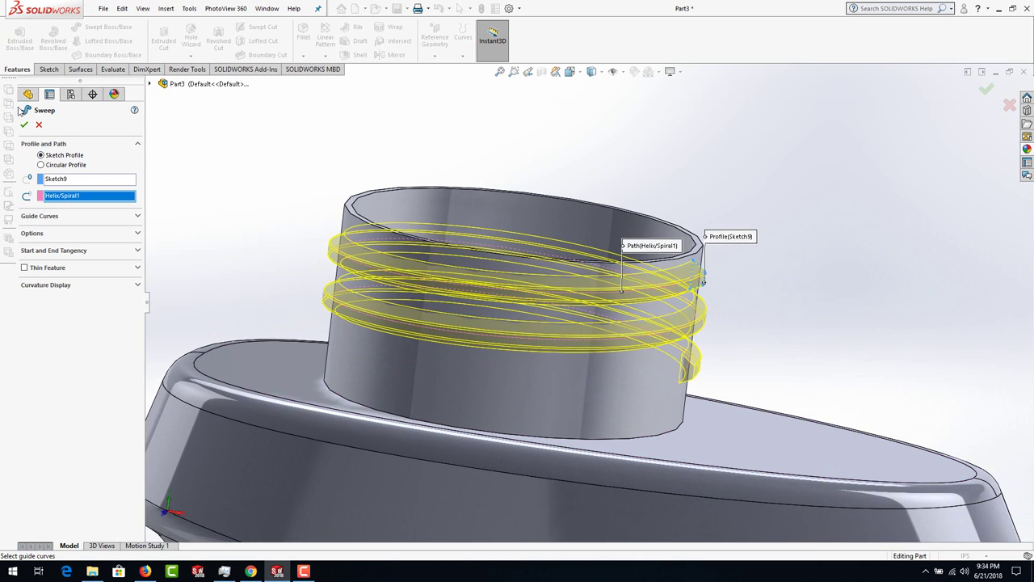
{"action": "left_click", "coordinate": [25, 124]}
- Select Helix/Spiral1 on the threaded neck and hide it
{"action": "left_click", "coordinate": [762, 322]}
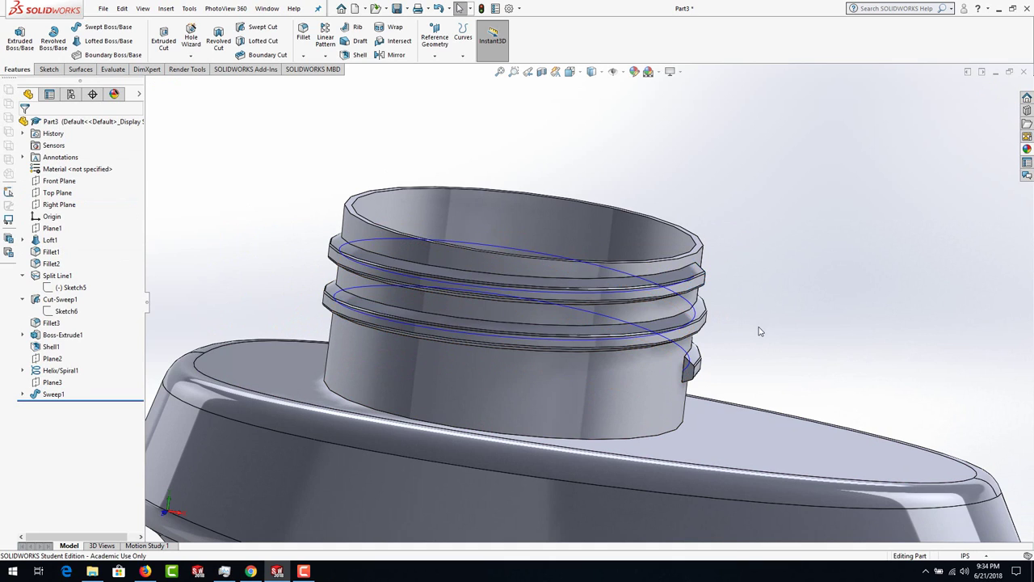
{"action": "middle_click_drag", "start_coordinate": [762, 323], "coordinate": [566, 248]}
{"action": "scroll", "coordinate": [536, 219], "scroll_direction": "up", "scroll_amount": 2}
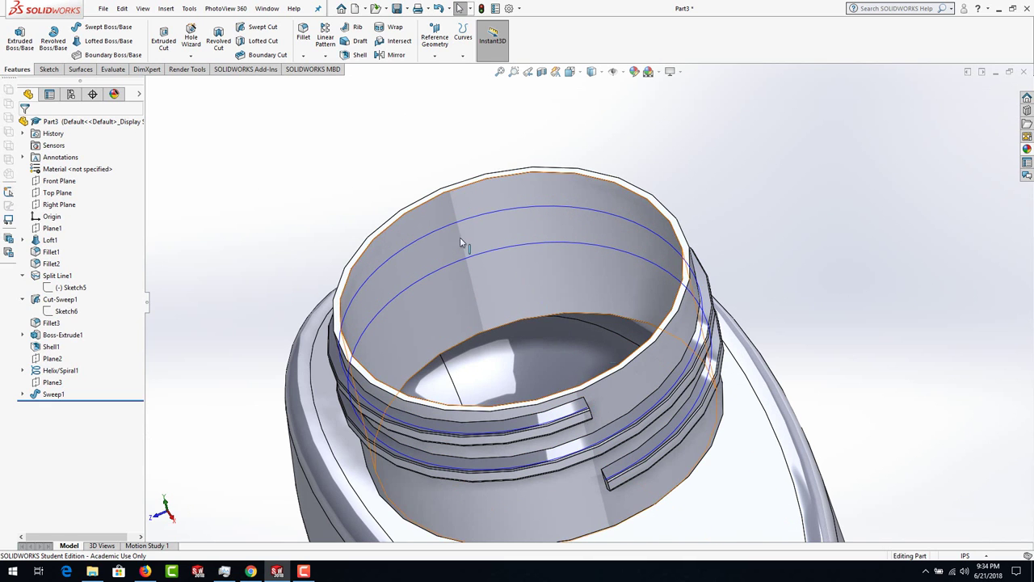
{"action": "scroll", "coordinate": [622, 333], "scroll_direction": "down", "scroll_amount": 4}
{"action": "scroll", "coordinate": [621, 333], "scroll_direction": "up", "scroll_amount": 6}
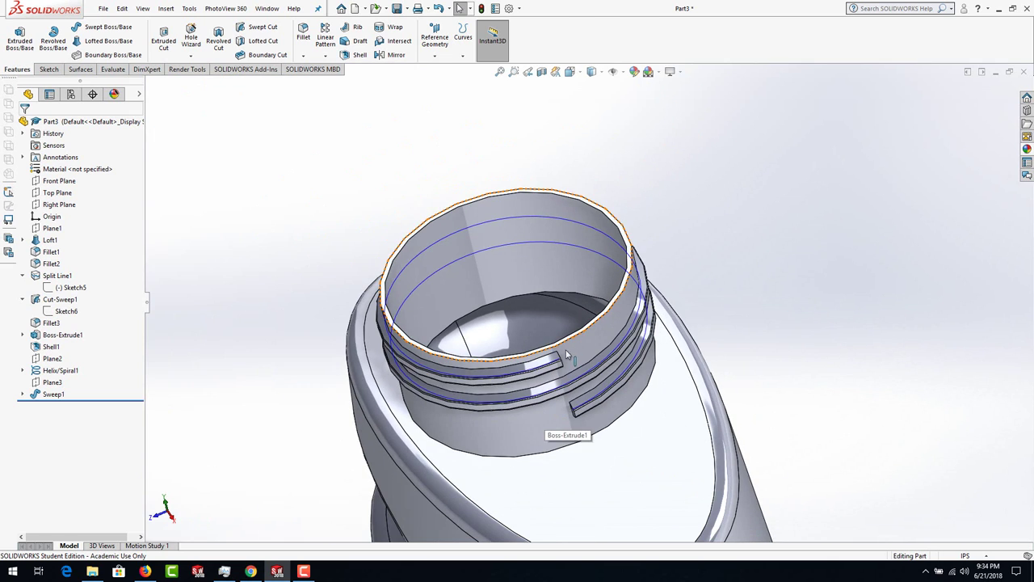
{"action": "middle_click_drag", "start_coordinate": [621, 333], "coordinate": [568, 234]}
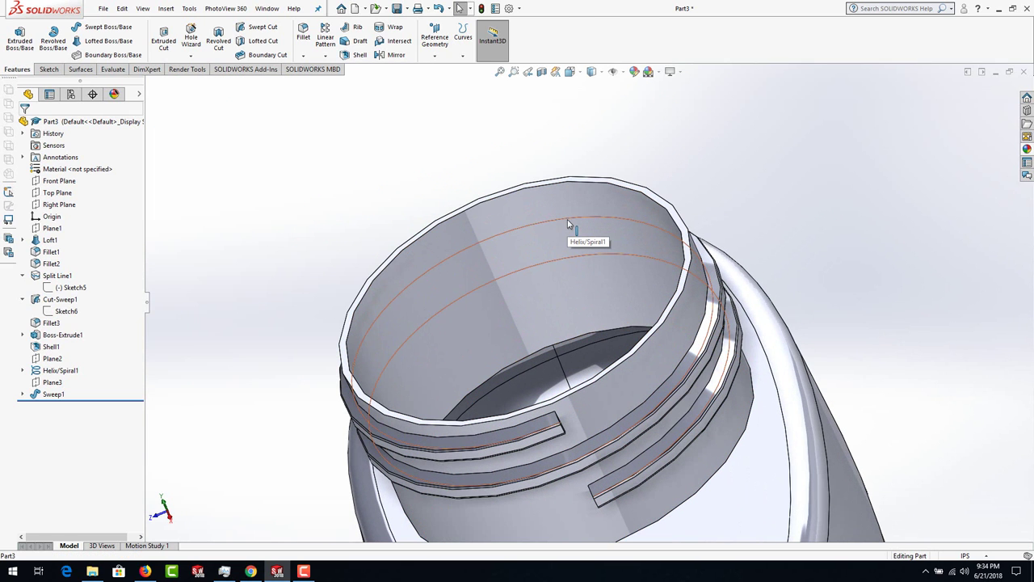
{"action": "left_click", "coordinate": [568, 224]}
{"action": "left_click", "coordinate": [55, 371]}
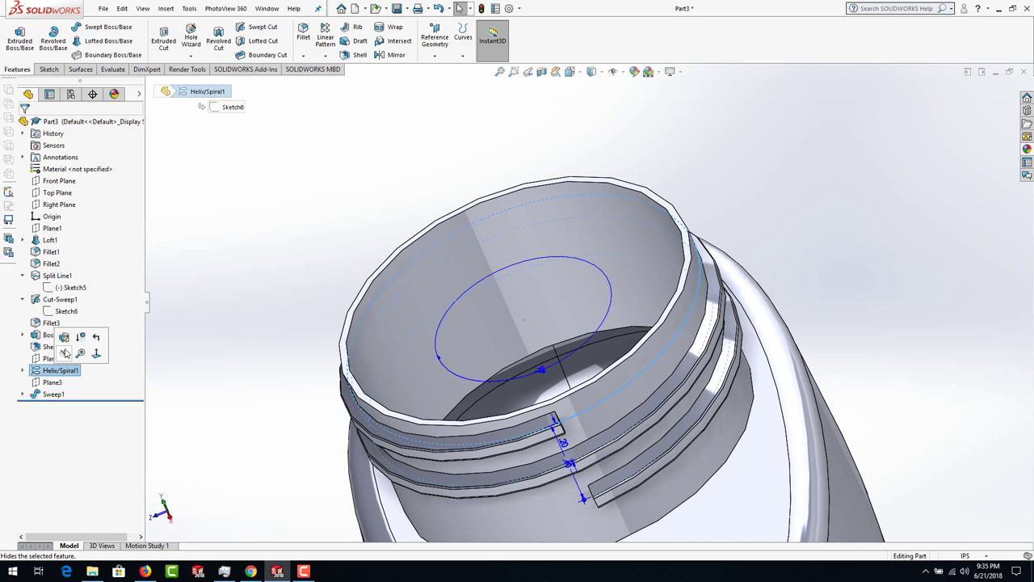
{"action": "left_click", "coordinate": [65, 356]}
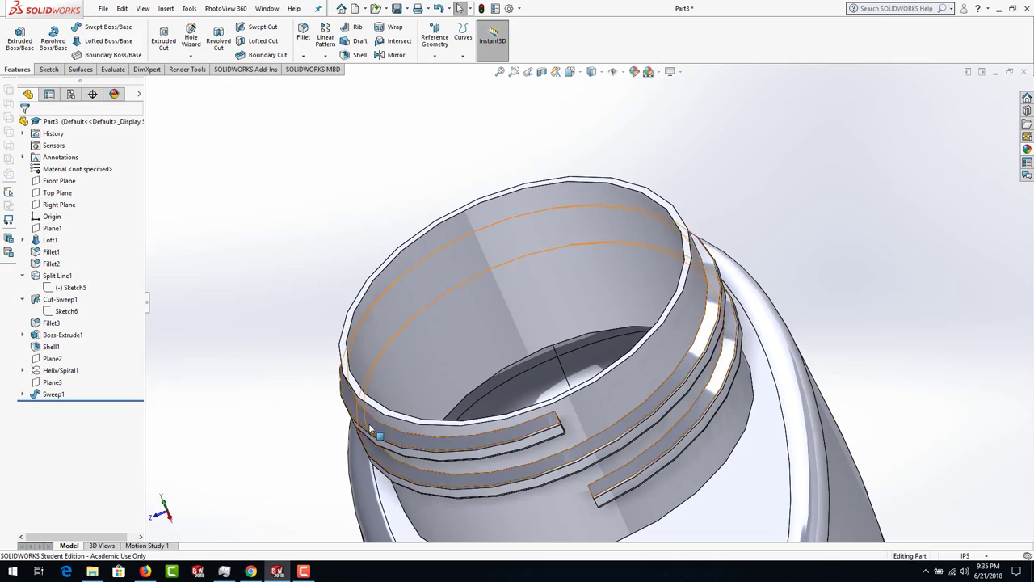
- Zoom in on the thread's squared-off ends and select the swept thread
{"action": "mouse_move", "coordinate": [665, 411]}
{"action": "middle_mouse_down"}
{"action": "mouse_move", "coordinate": [619, 339]}
{"action": "mouse_move", "coordinate": [665, 491]}
{"action": "mouse_move", "coordinate": [716, 505]}
{"action": "middle_mouse_up"}
{"action": "scroll", "coordinate": [561, 399], "scroll_direction": "down", "scroll_amount": 5}
{"action": "scroll", "coordinate": [562, 399], "scroll_direction": "down", "scroll_amount": 2}
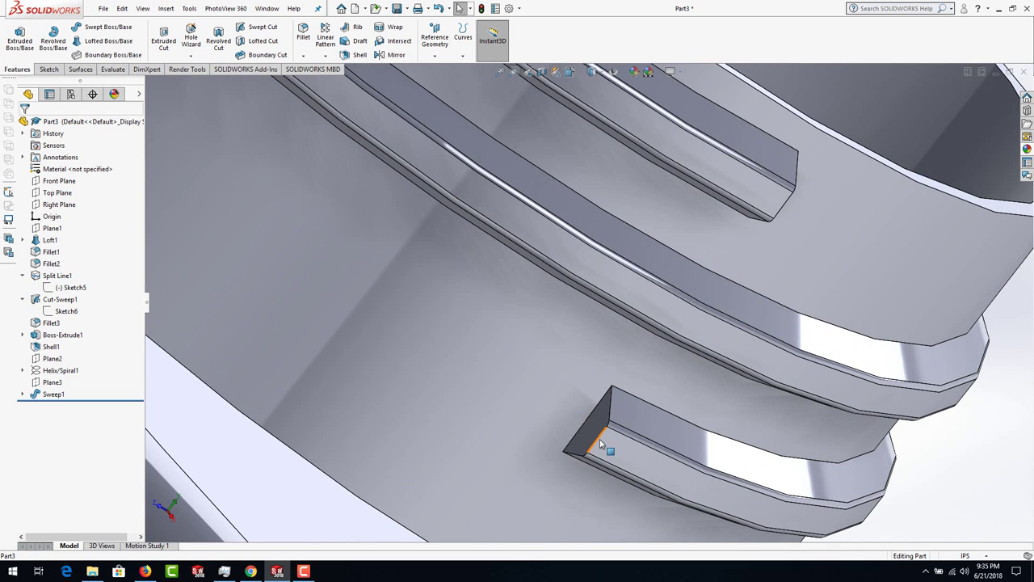
{"action": "left_click", "coordinate": [600, 443]}
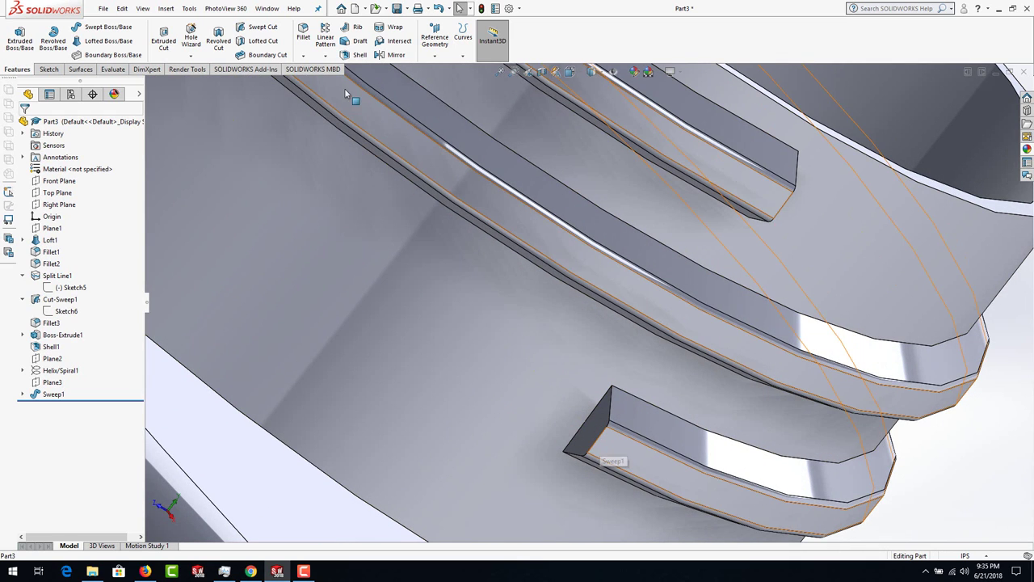
- Fillet the short thread-end edge at 0.125 in radius with tangent propagation turned off
{"action": "left_click", "coordinate": [304, 40]}
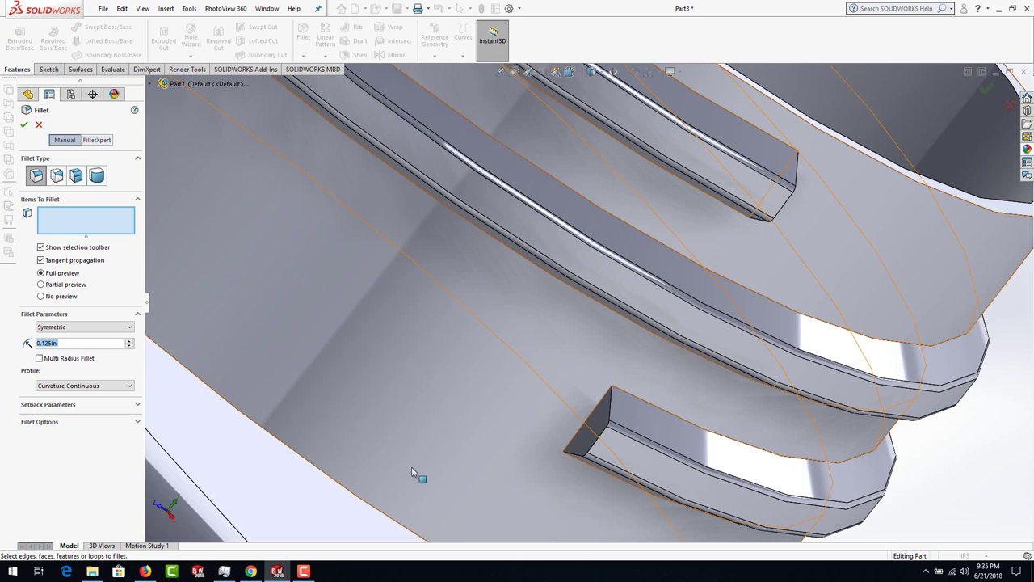
{"action": "left_click", "coordinate": [612, 403]}
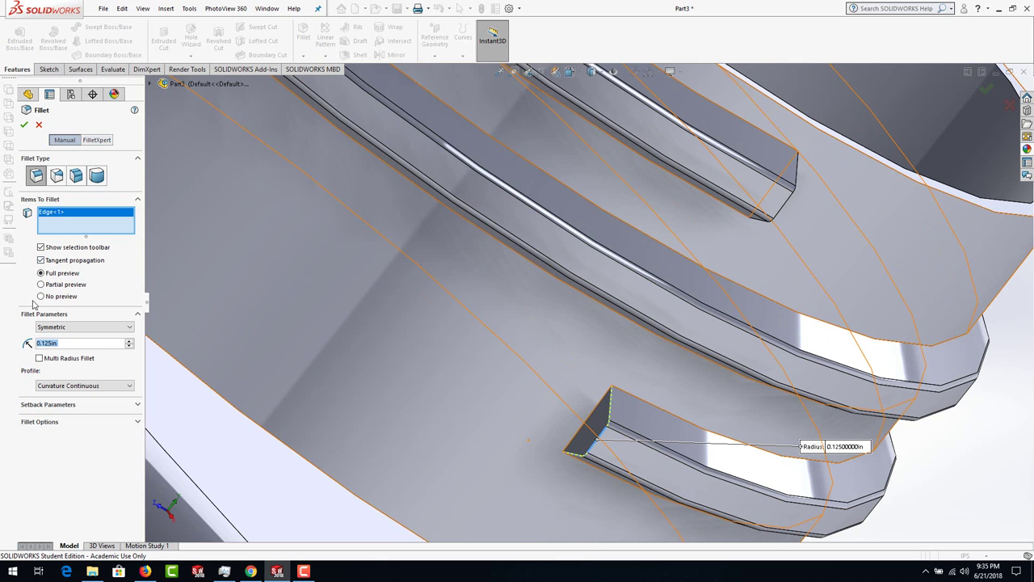
{"action": "left_click", "coordinate": [42, 261]}
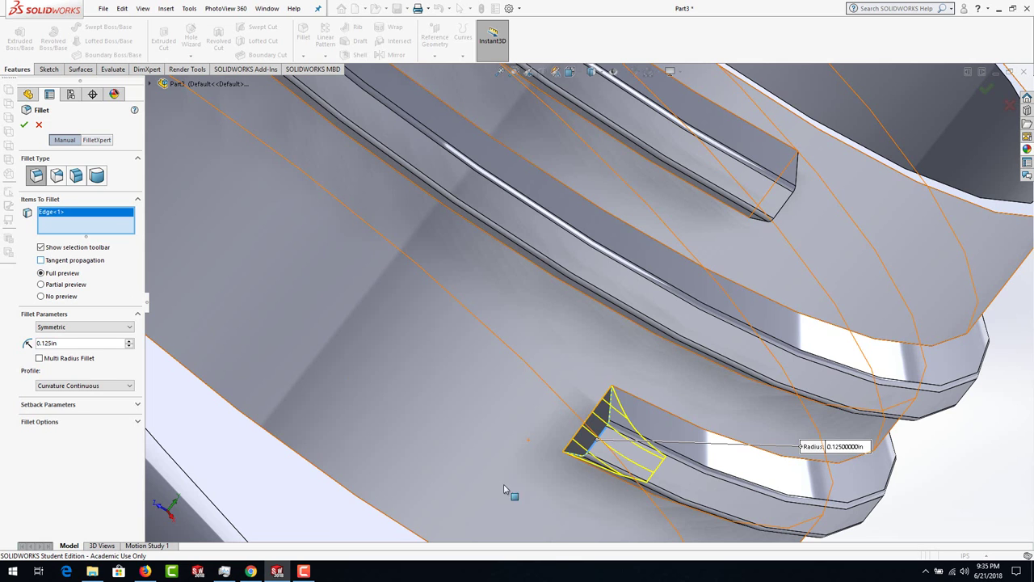
{"action": "left_click", "coordinate": [24, 125]}
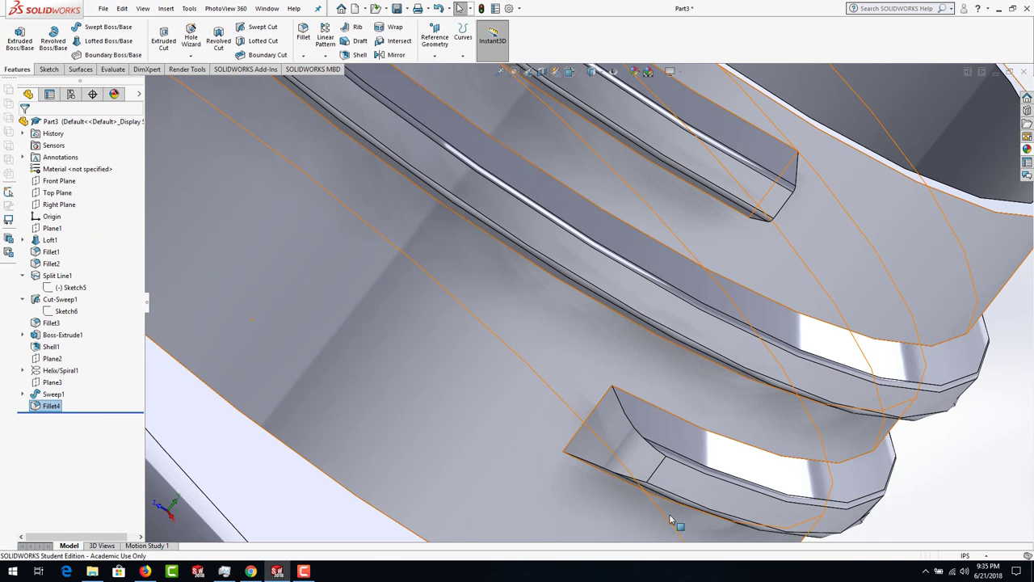
- Fillet two adjacent thread-end edges with a 0.007 in radius as Fillet5
{"action": "left_click", "coordinate": [303, 36]}
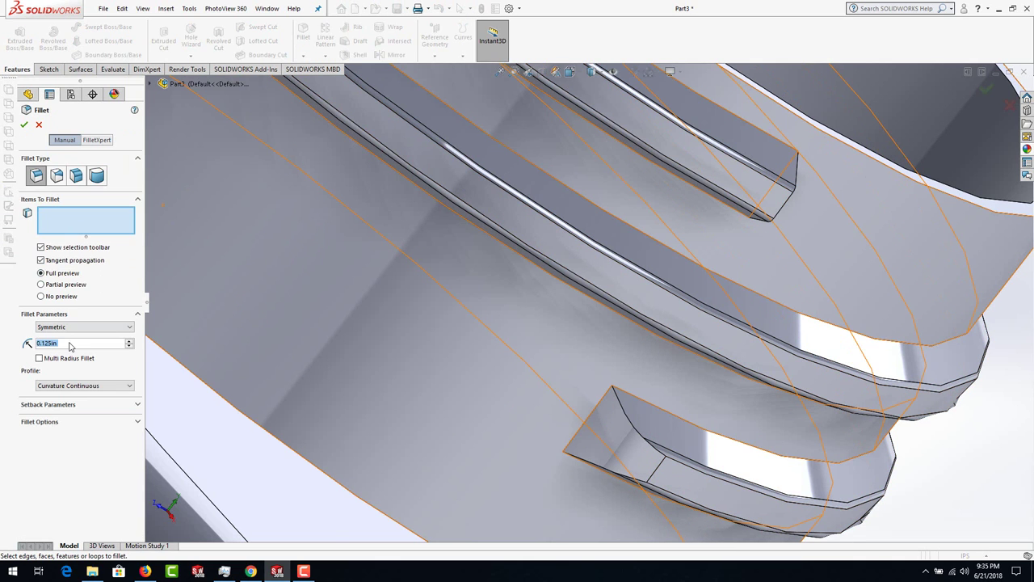
{"action": "type", "text": ".01"}
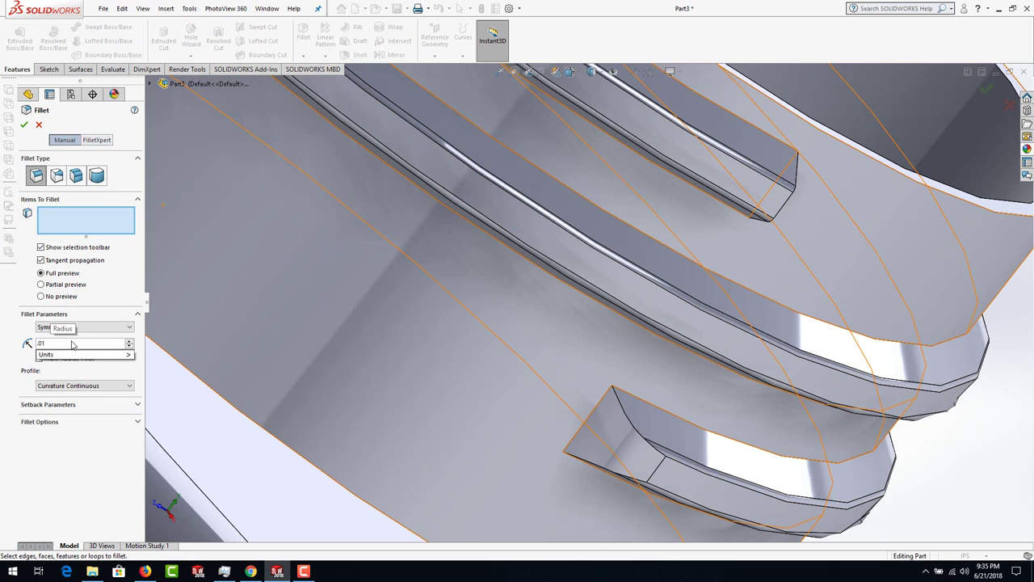
{"action": "left_click", "coordinate": [636, 437]}
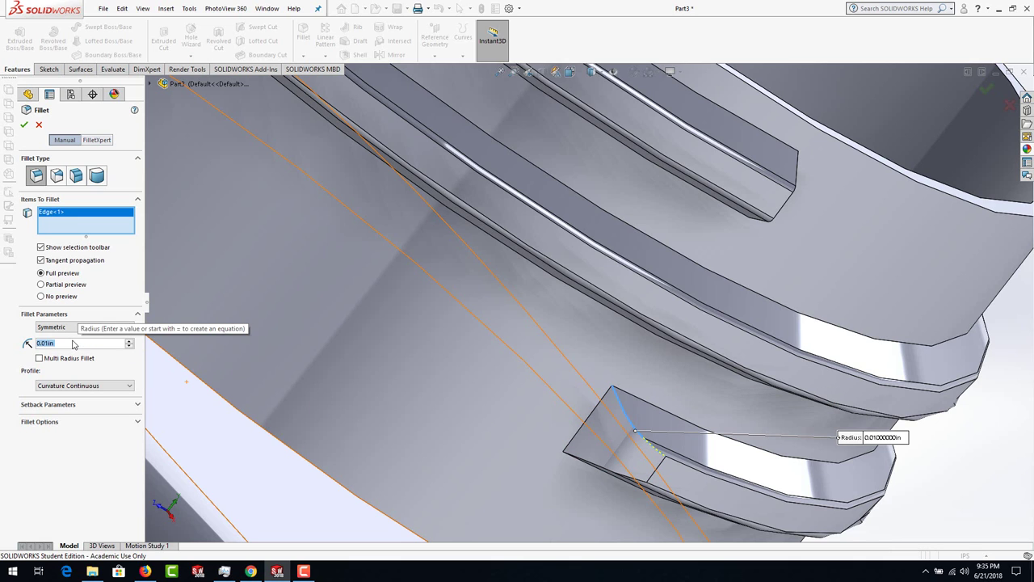
{"action": "type", "text": ".0"}
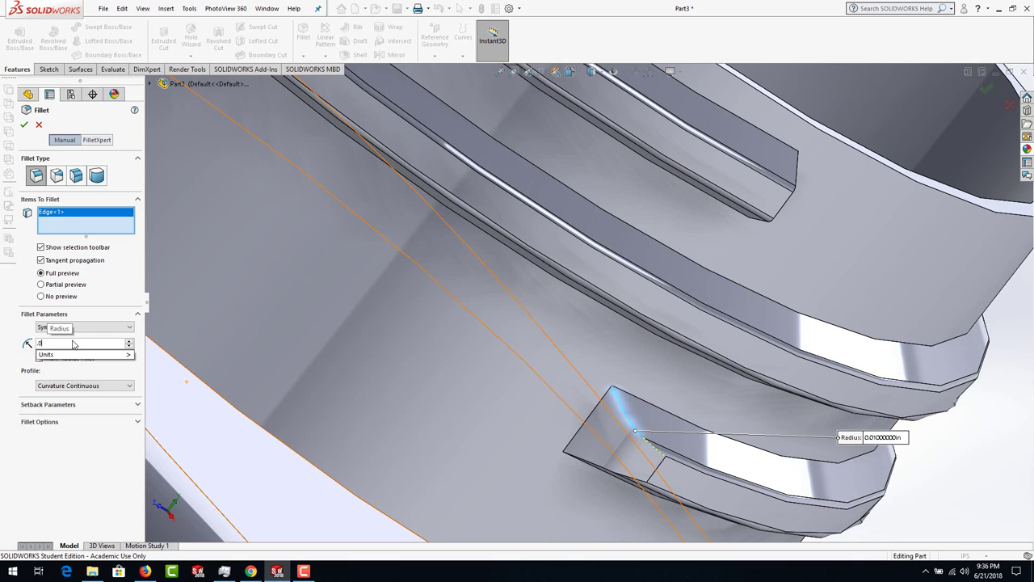
{"action": "type", "text": "7in"}
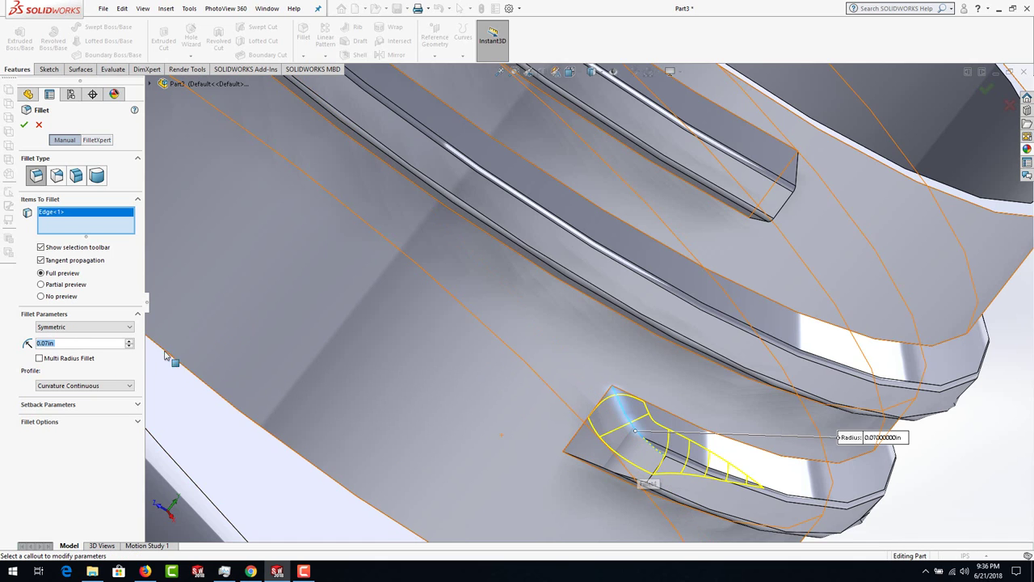
{"action": "left_click", "coordinate": [71, 345]}
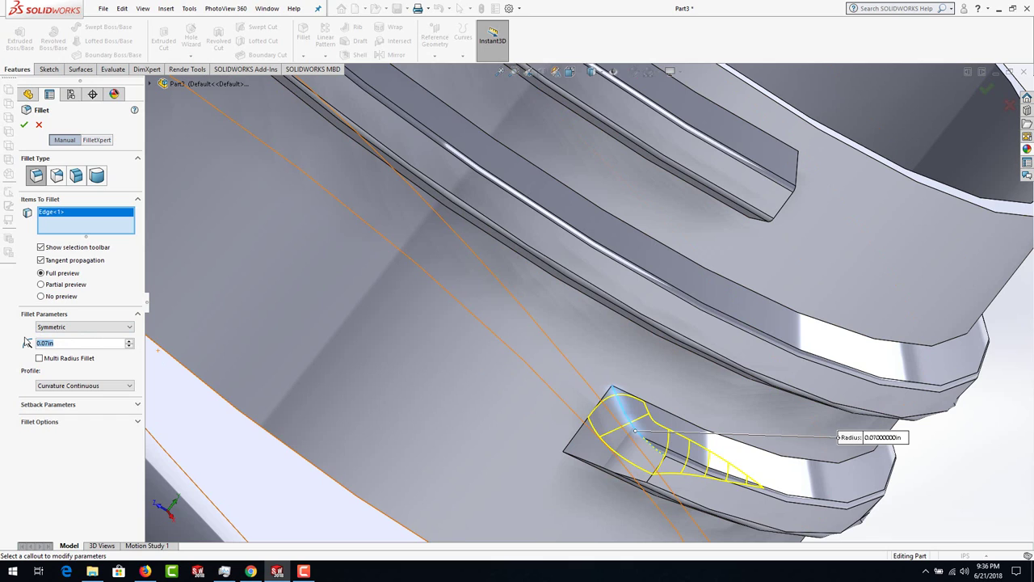
{"action": "type", "text": ".00"}
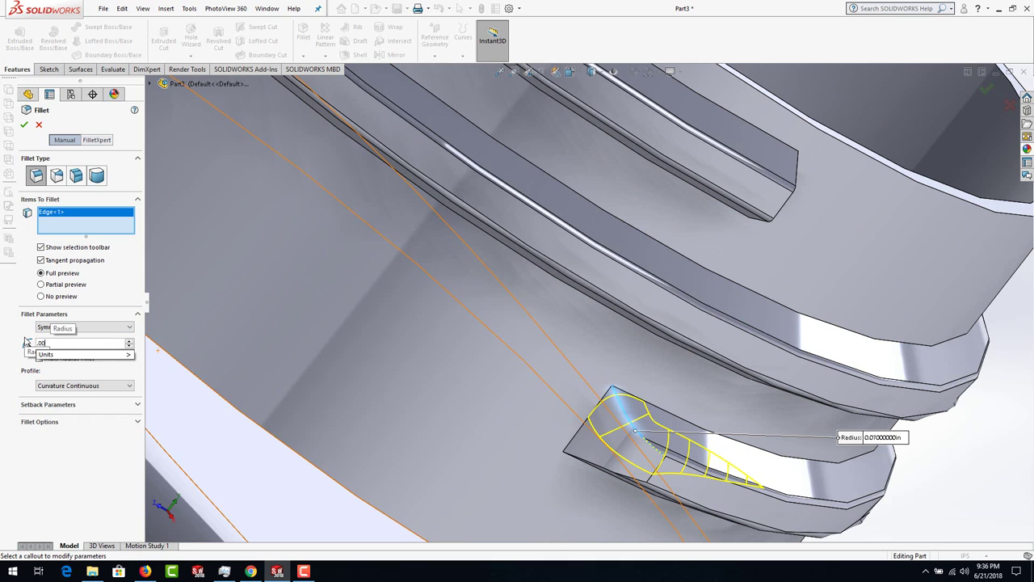
{"action": "type", "text": "7"}
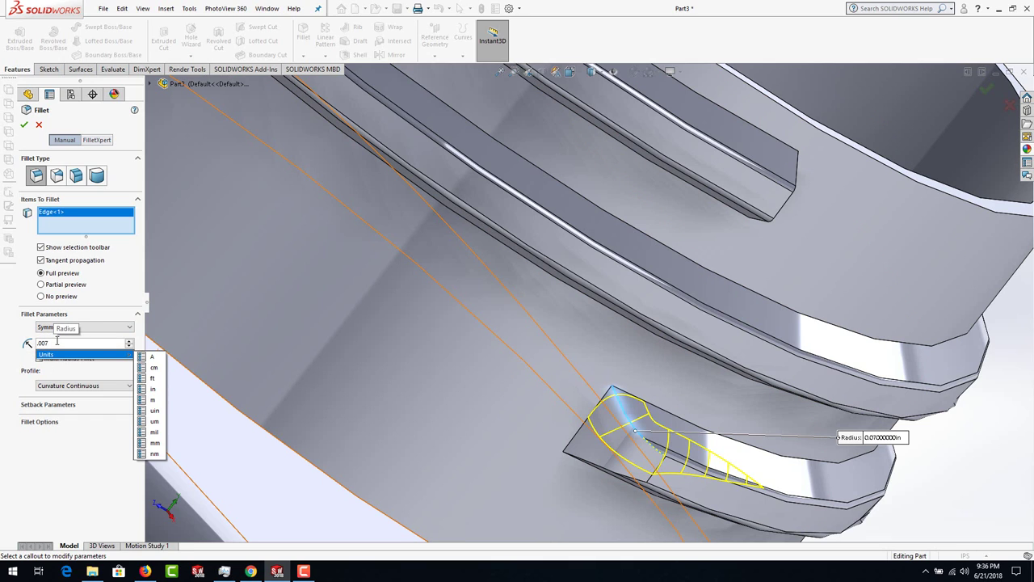
{"action": "key", "text": "Return"}
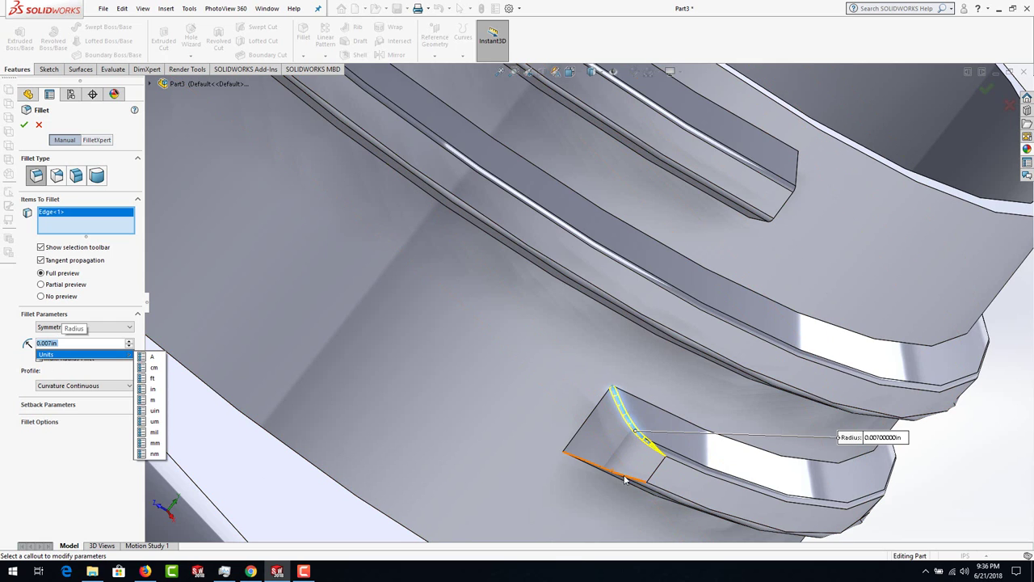
{"action": "left_click", "coordinate": [624, 479]}
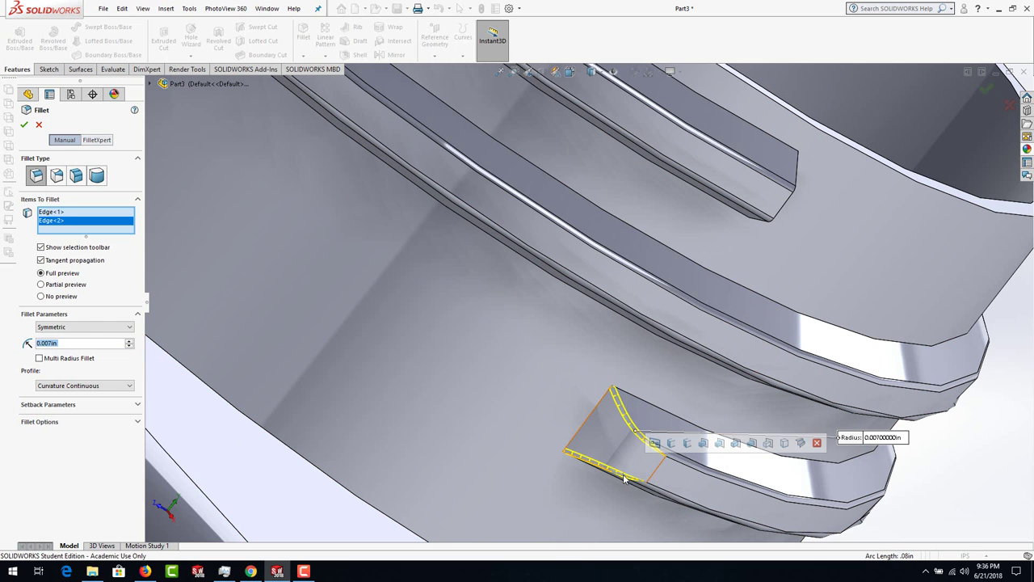
{"action": "left_click", "coordinate": [24, 124]}
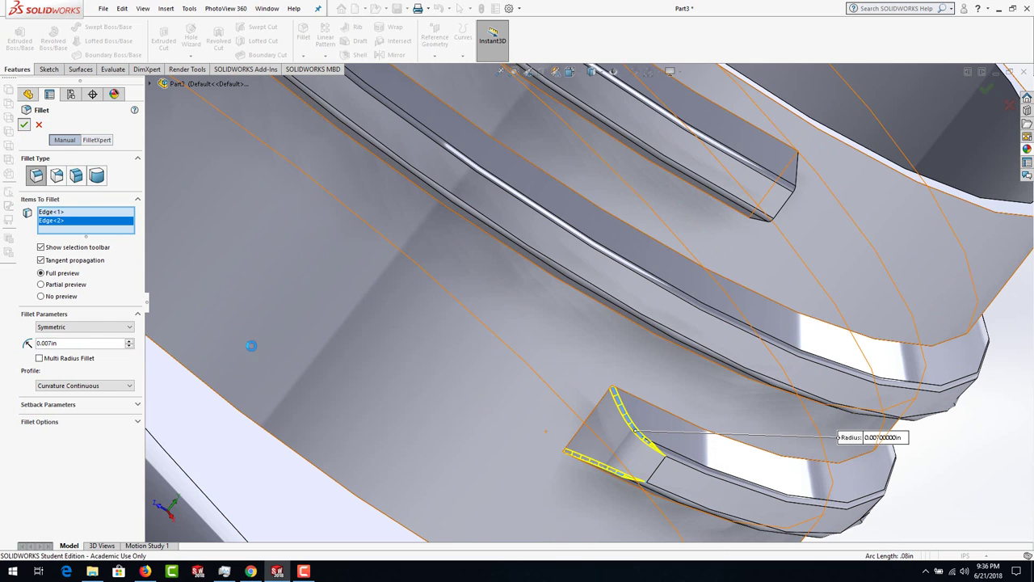
{"action": "scroll", "coordinate": [792, 323], "scroll_direction": "up", "scroll_amount": 5}
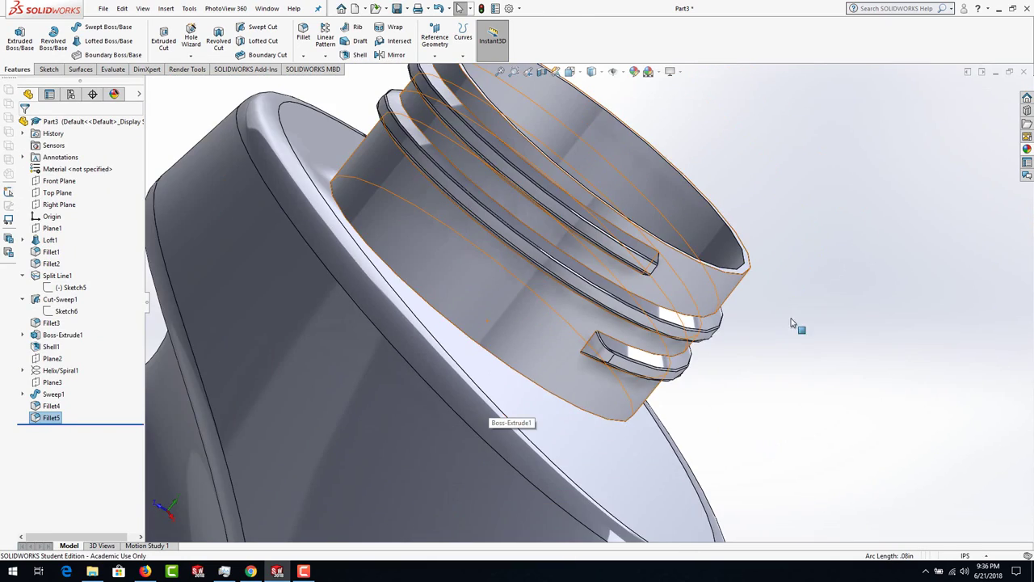
{"action": "middle_click_drag", "start_coordinate": [792, 323], "coordinate": [741, 310]}
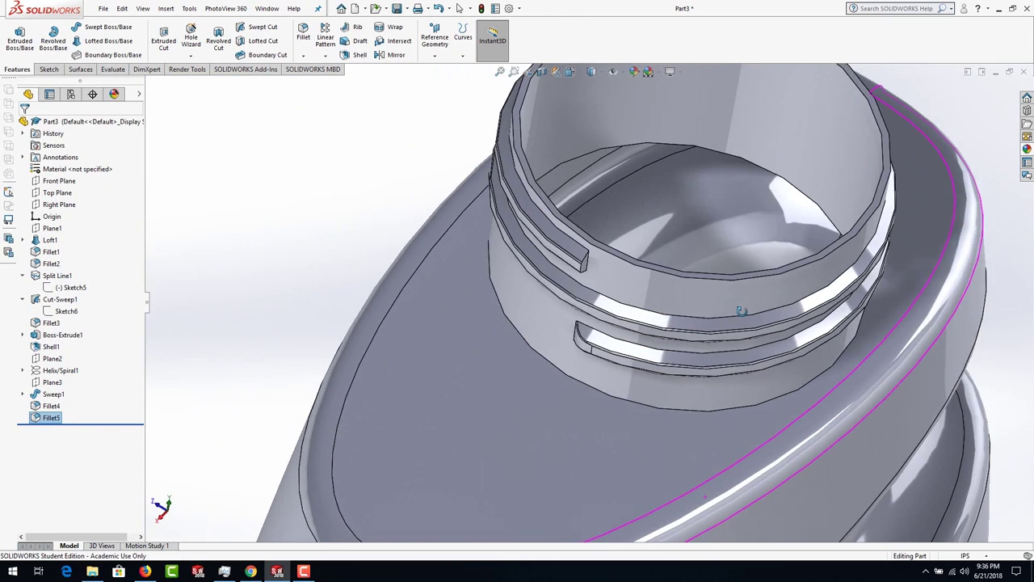
{"action": "scroll", "coordinate": [582, 259], "scroll_direction": "down", "scroll_amount": 8}
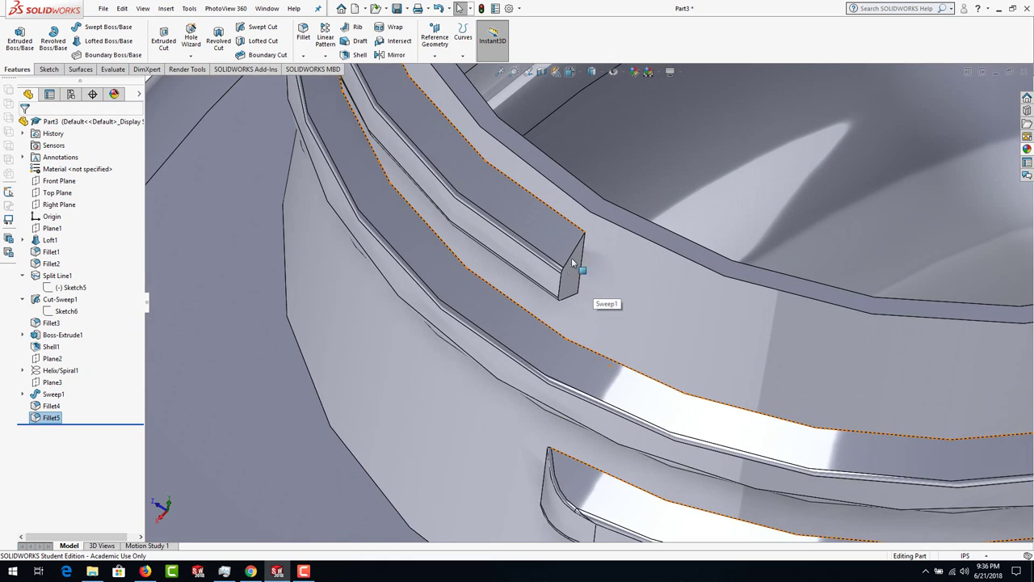
{"action": "middle_click_drag", "start_coordinate": [571, 274], "coordinate": [574, 299]}
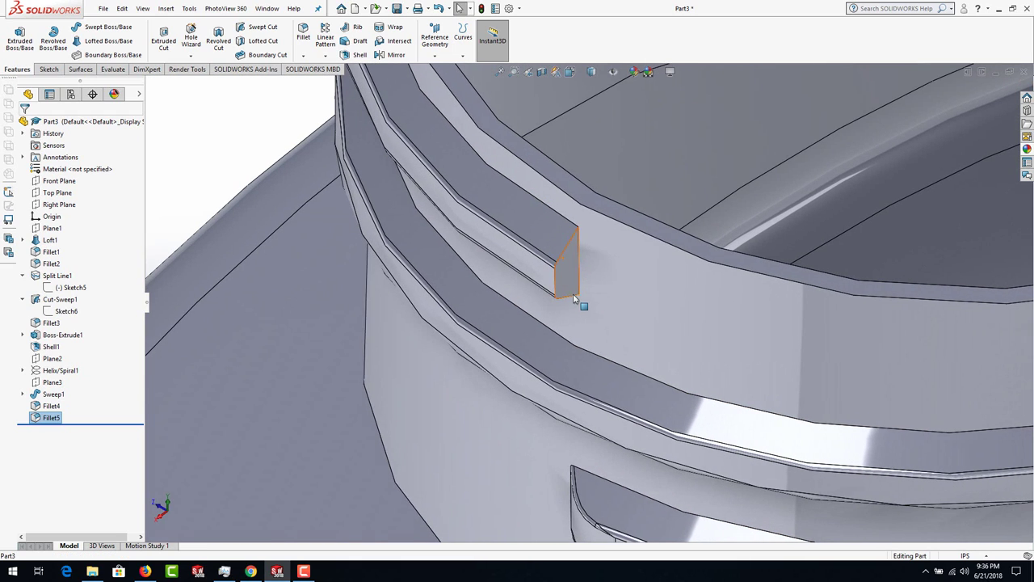
{"action": "mouse_move", "coordinate": [461, 362]}
{"action": "middle_mouse_down"}
{"action": "mouse_move", "coordinate": [479, 310]}
{"action": "mouse_move", "coordinate": [469, 316]}
{"action": "middle_mouse_up"}
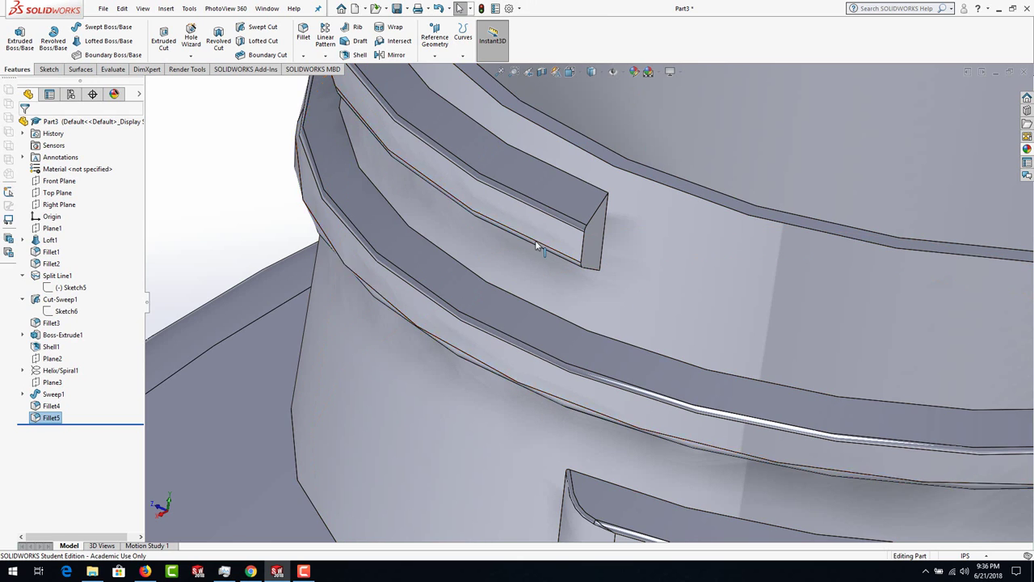
- Raise the part's shaded image quality toward High, giving a 0.00428254 in deviation
{"action": "left_click", "coordinate": [510, 9]}
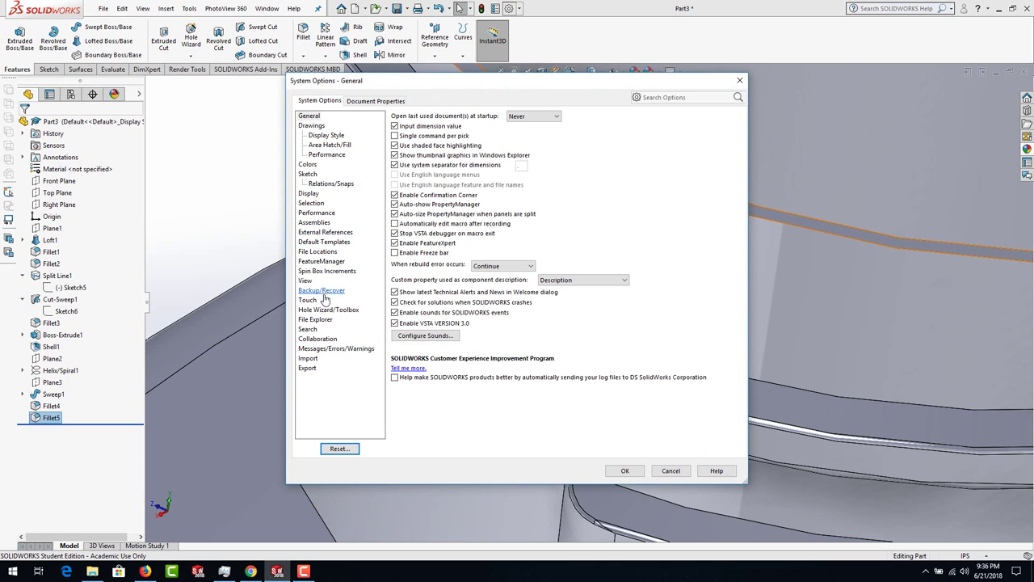
{"action": "left_click", "coordinate": [317, 213]}
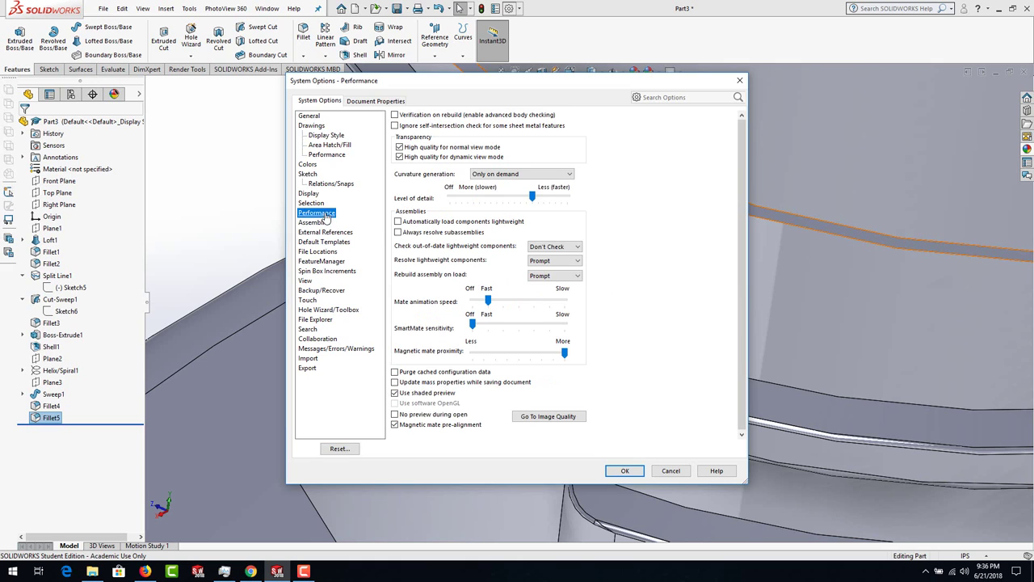
{"action": "left_click", "coordinate": [546, 417]}
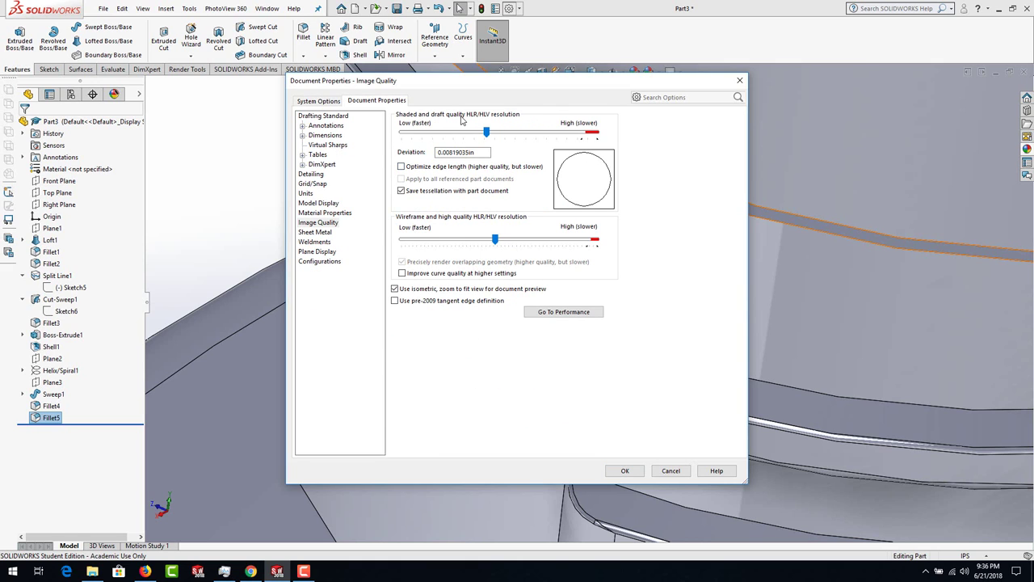
{"action": "left_click_drag", "start_coordinate": [486, 132], "coordinate": [575, 139]}
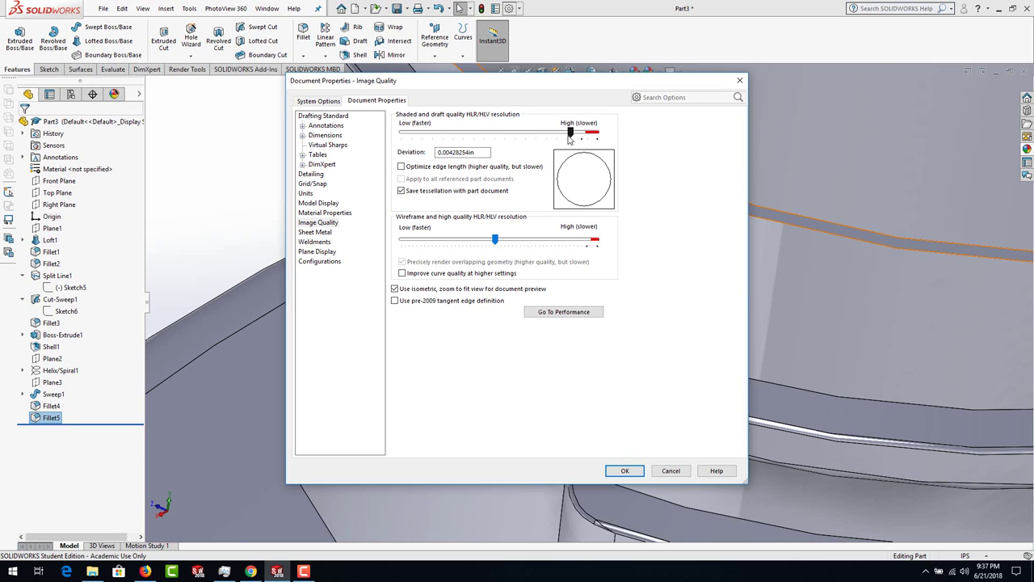
{"action": "left_click", "coordinate": [624, 472]}
- Clear the Fillet5 selection and reorient the view onto the thread end
{"action": "middle_click_drag", "start_coordinate": [373, 303], "coordinate": [453, 297]}
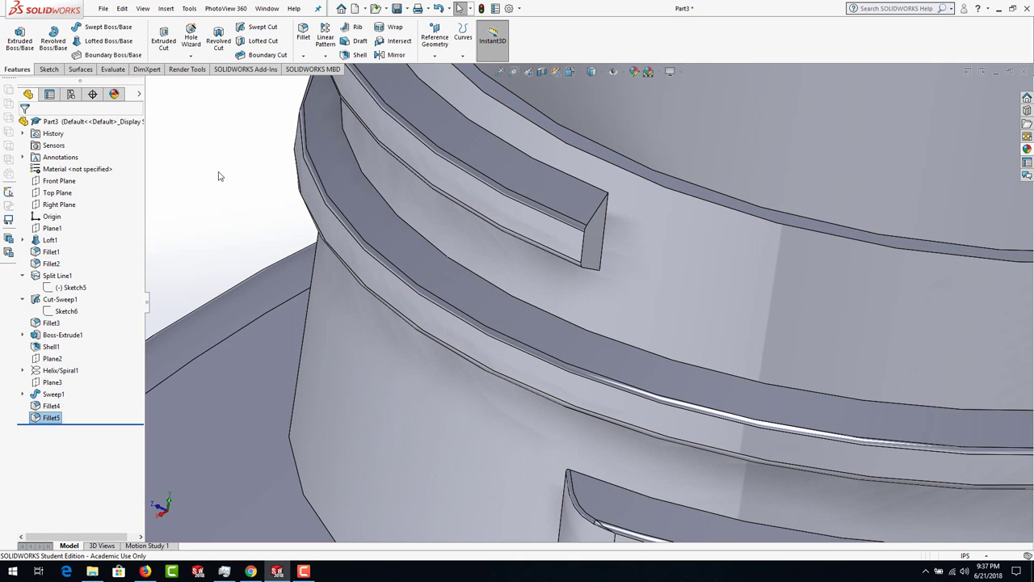
{"action": "key", "text": "Escape"}
{"action": "scroll", "coordinate": [537, 349], "scroll_direction": "down", "scroll_amount": 3}
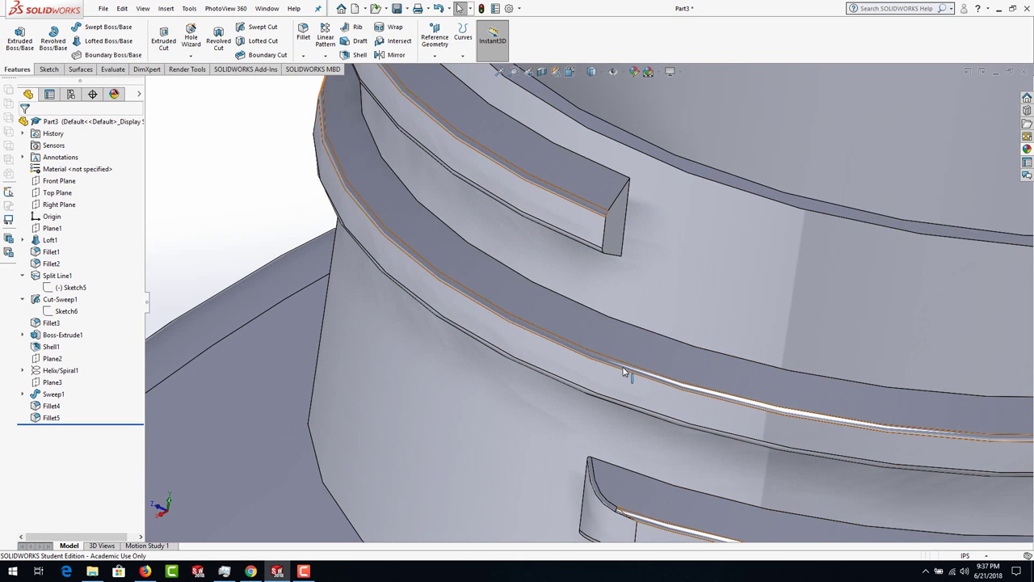
{"action": "scroll", "coordinate": [661, 343], "scroll_direction": "up", "scroll_amount": 2}
{"action": "scroll", "coordinate": [640, 237], "scroll_direction": "down", "scroll_amount": 3}
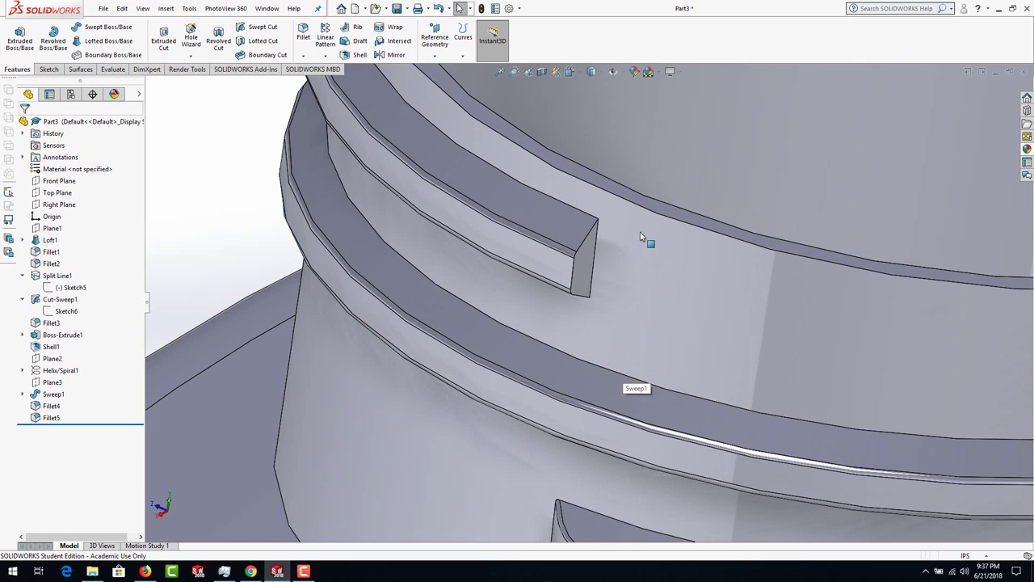
- Start a sketch on the thread's flat end face and convert its edges into sketch geometry
{"action": "left_click", "coordinate": [585, 269]}
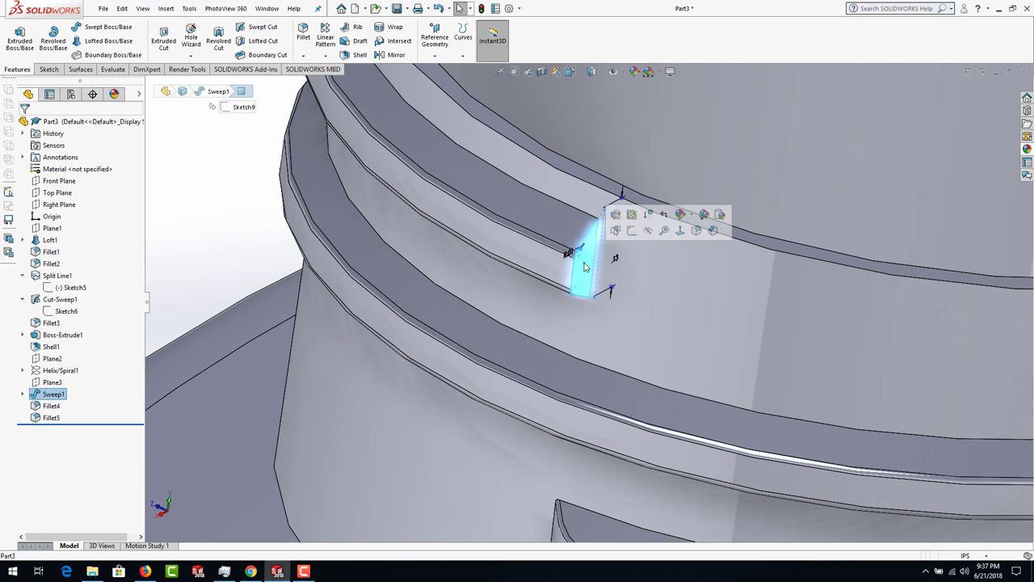
{"action": "left_click", "coordinate": [632, 232]}
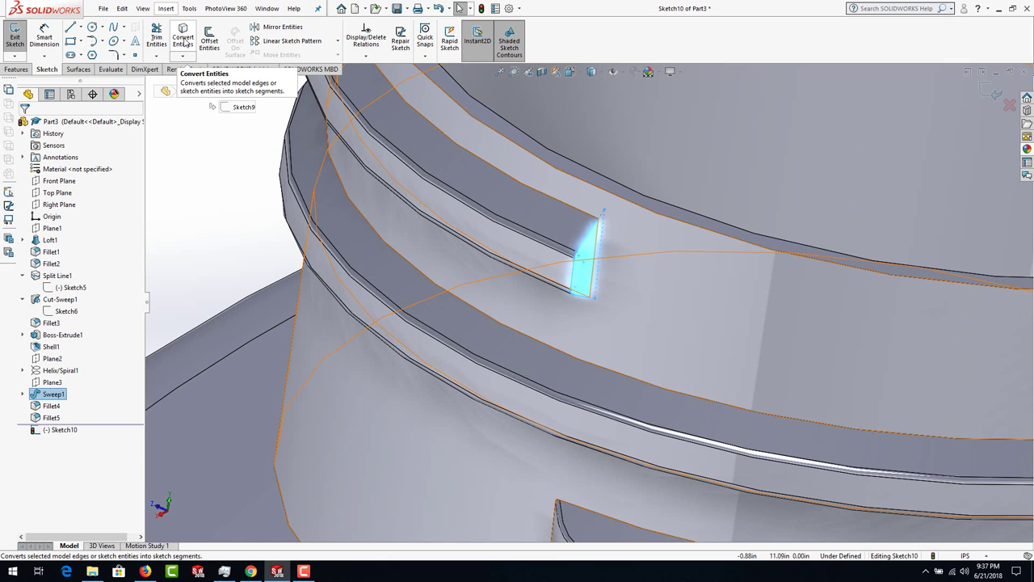
{"action": "left_click", "coordinate": [183, 41]}
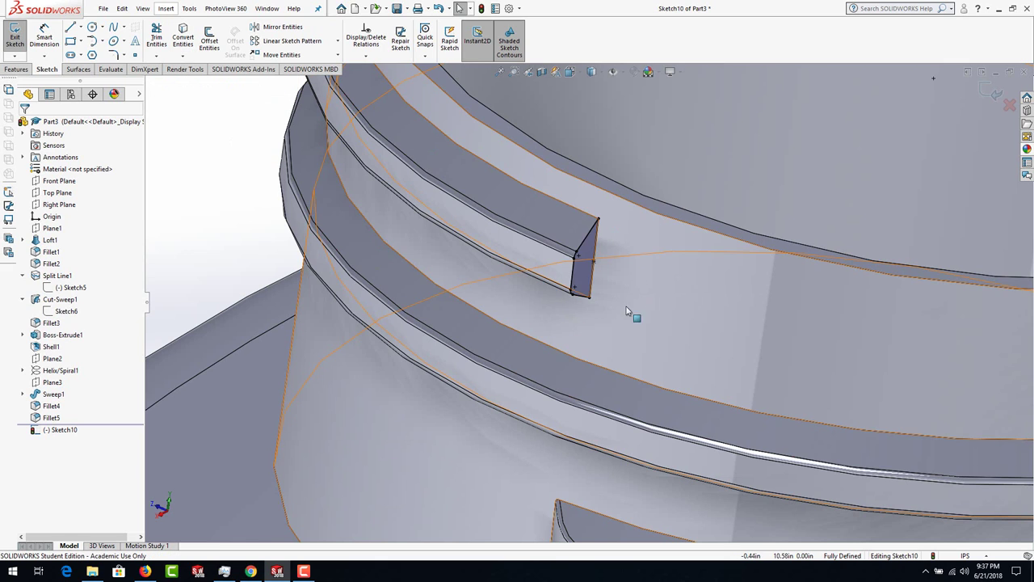
{"action": "left_click", "coordinate": [595, 244]}
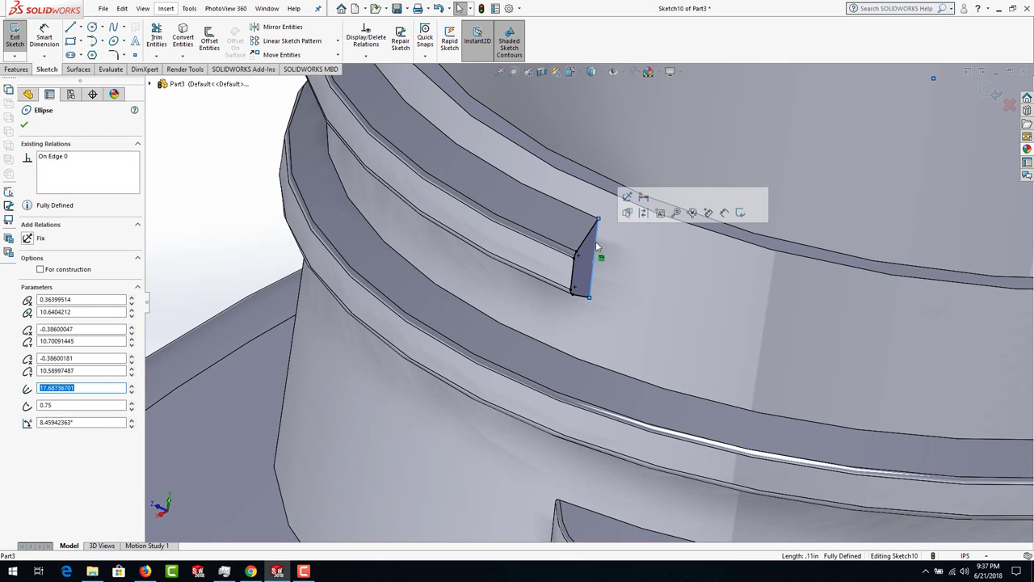
{"action": "key", "text": "Escape"}
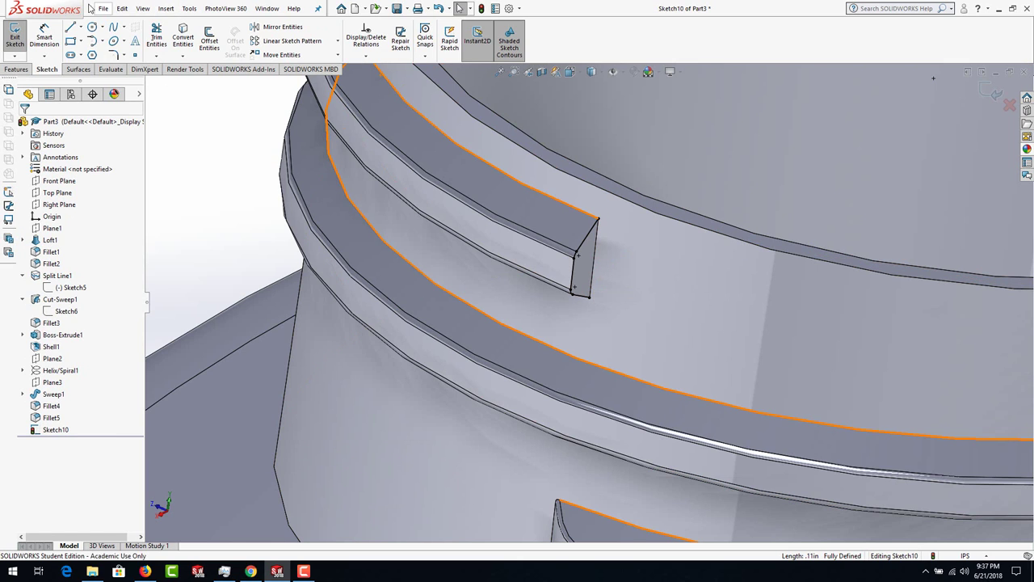
- Draw a line between the end face's top and lower corners, then switch to centerlines
{"action": "left_click", "coordinate": [70, 27]}
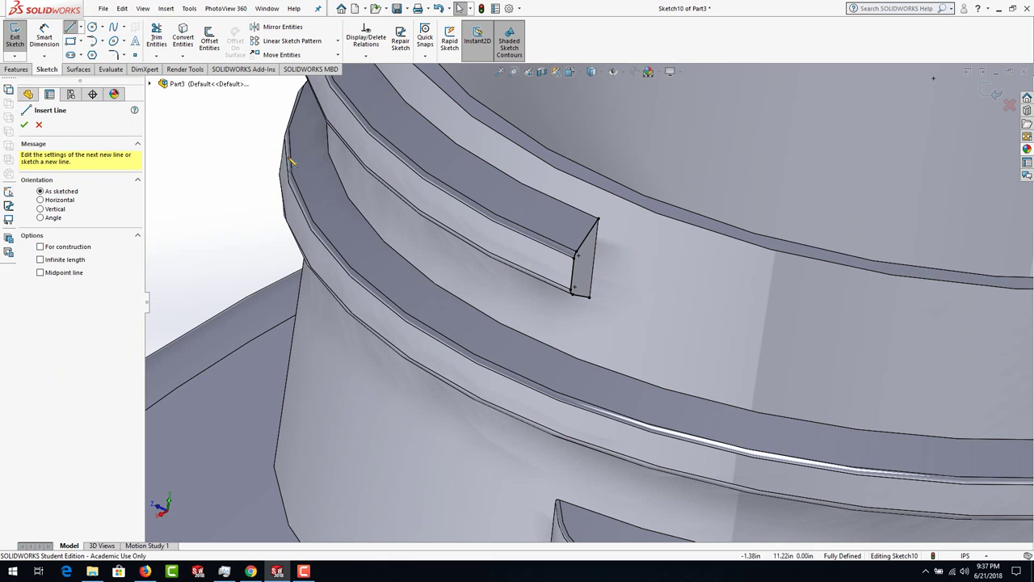
{"action": "left_click", "coordinate": [598, 219]}
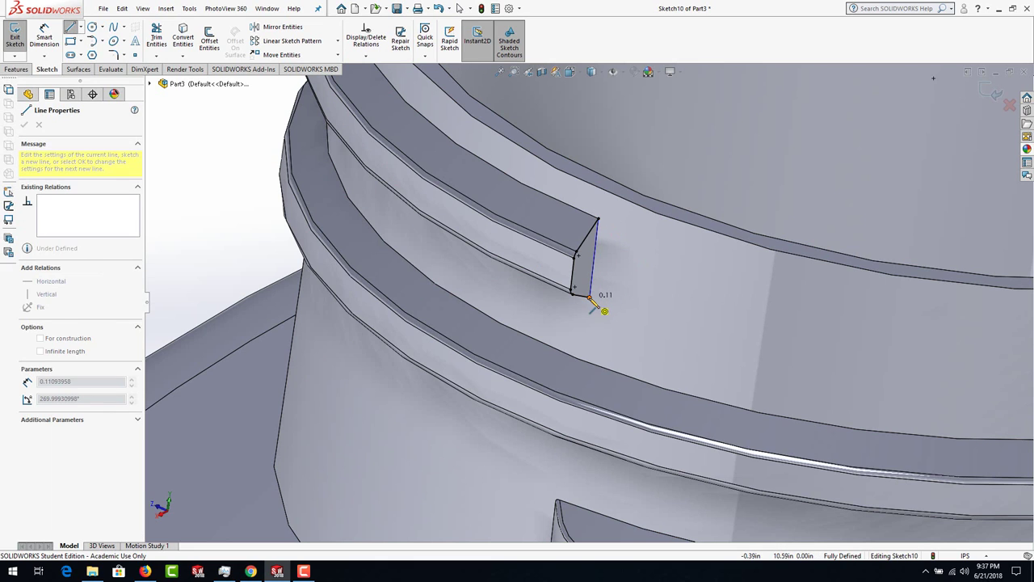
{"action": "double_click", "coordinate": [590, 298]}
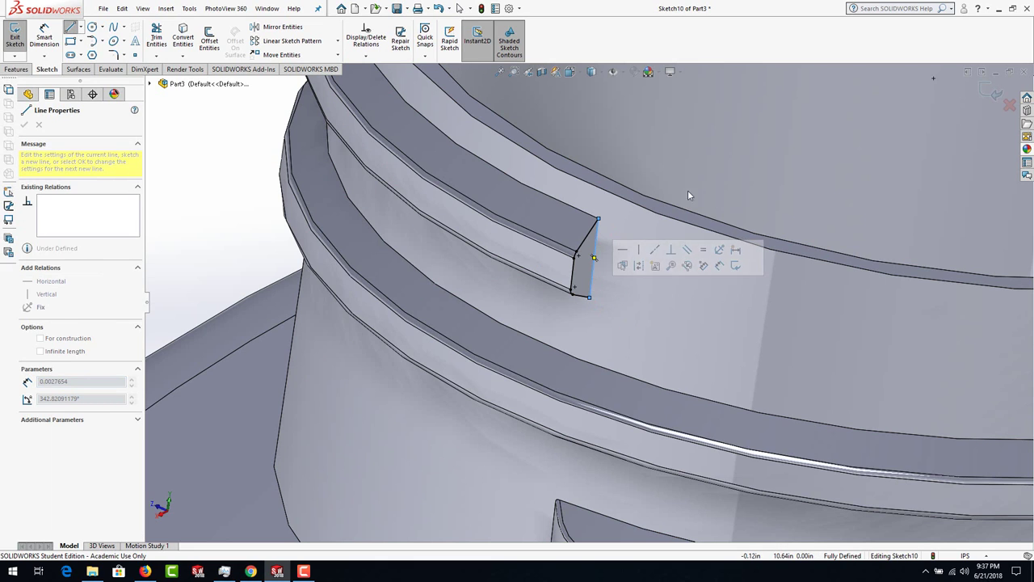
{"action": "left_click", "coordinate": [81, 27]}
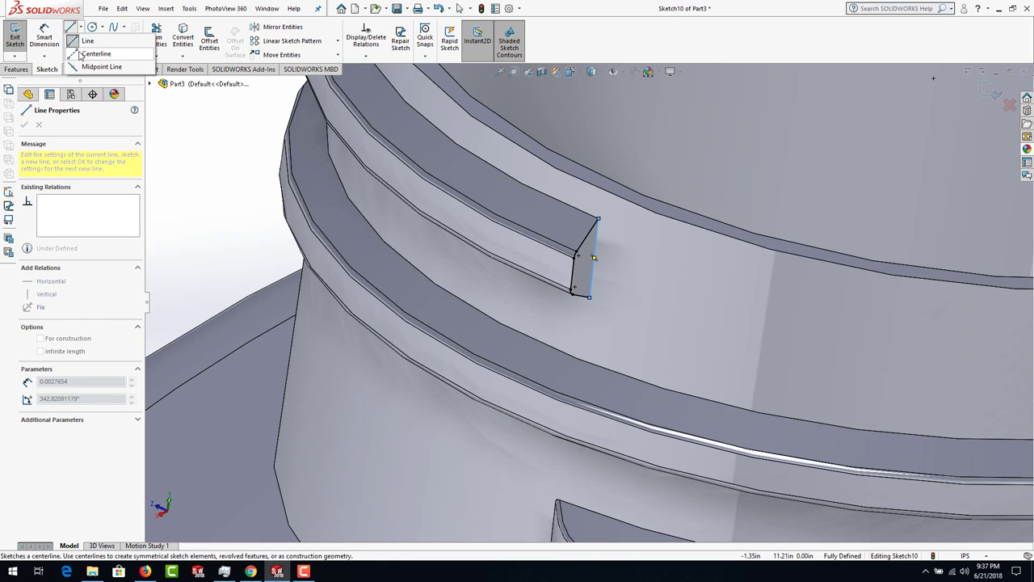
{"action": "left_click", "coordinate": [81, 53]}
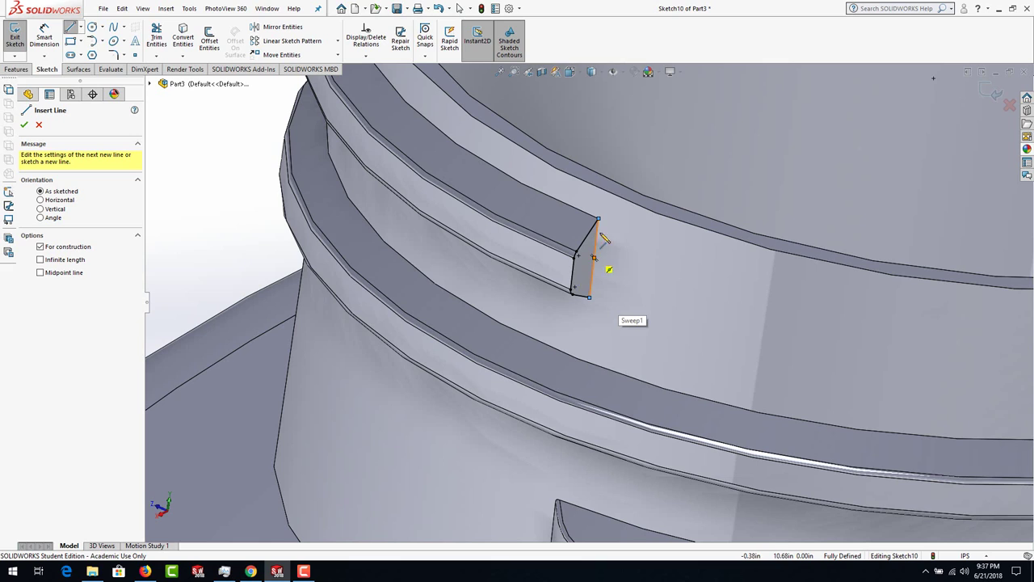
- Draw a construction centerline beside the thread end, parallel to its vertical edge
{"action": "left_click", "coordinate": [594, 256]}
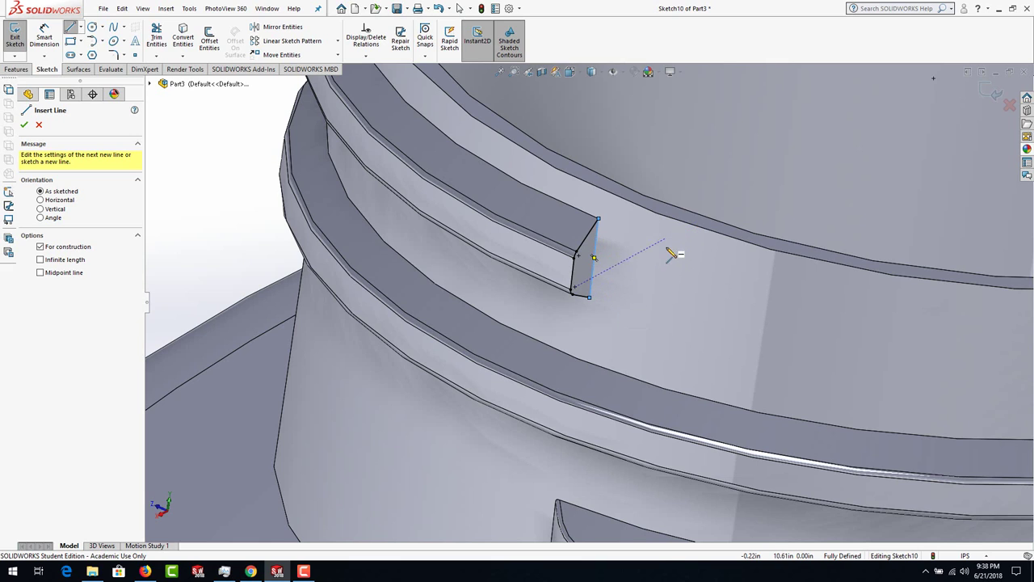
{"action": "left_click", "coordinate": [668, 247]}
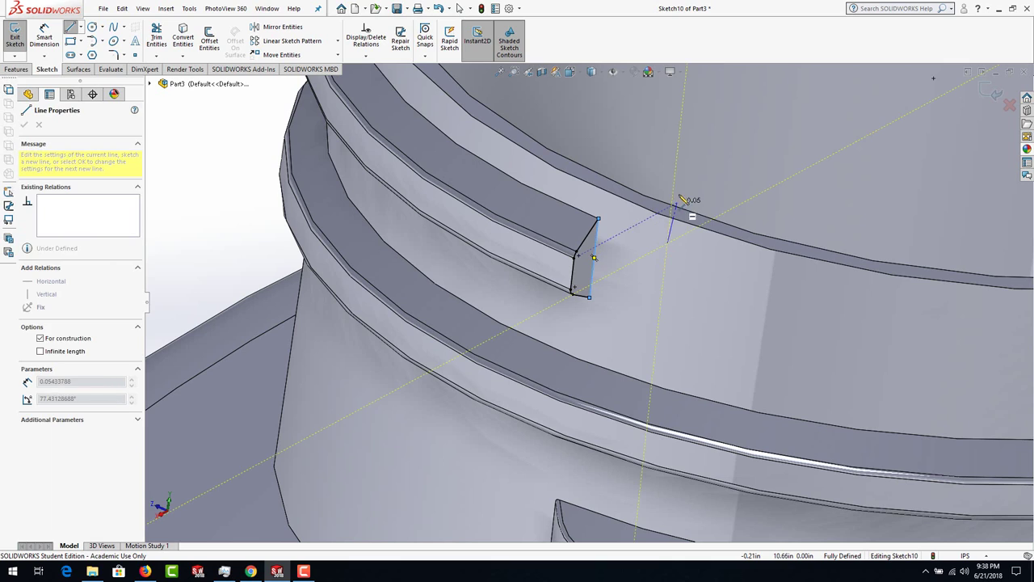
{"action": "left_click", "coordinate": [685, 159]}
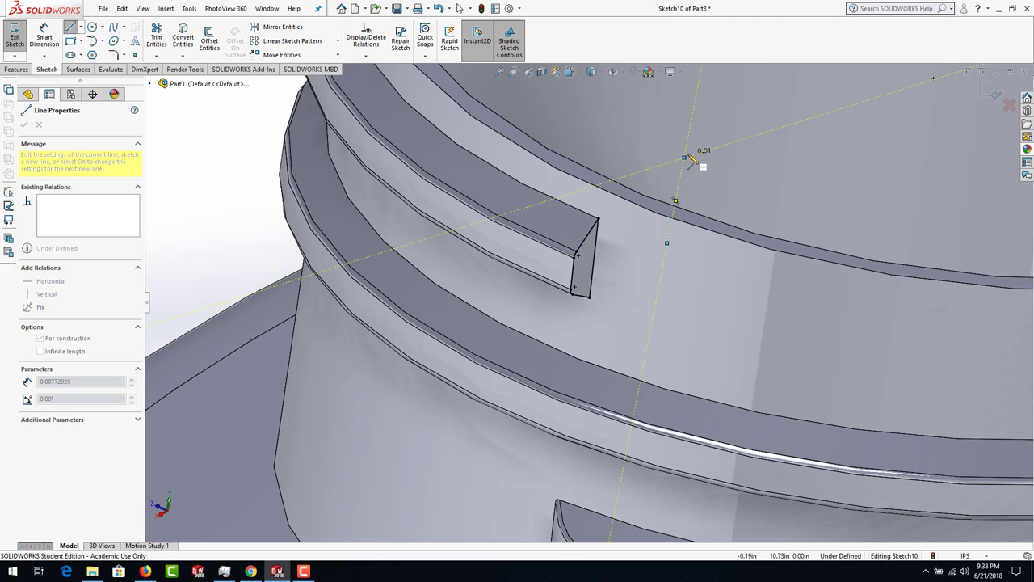
{"action": "key", "text": "Escape"}
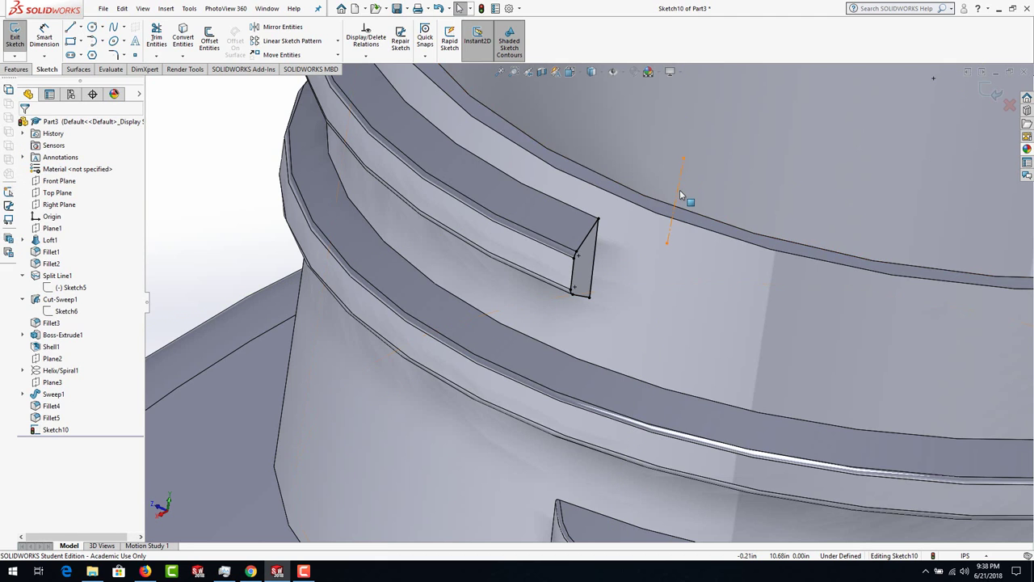
{"action": "left_click", "coordinate": [680, 194]}
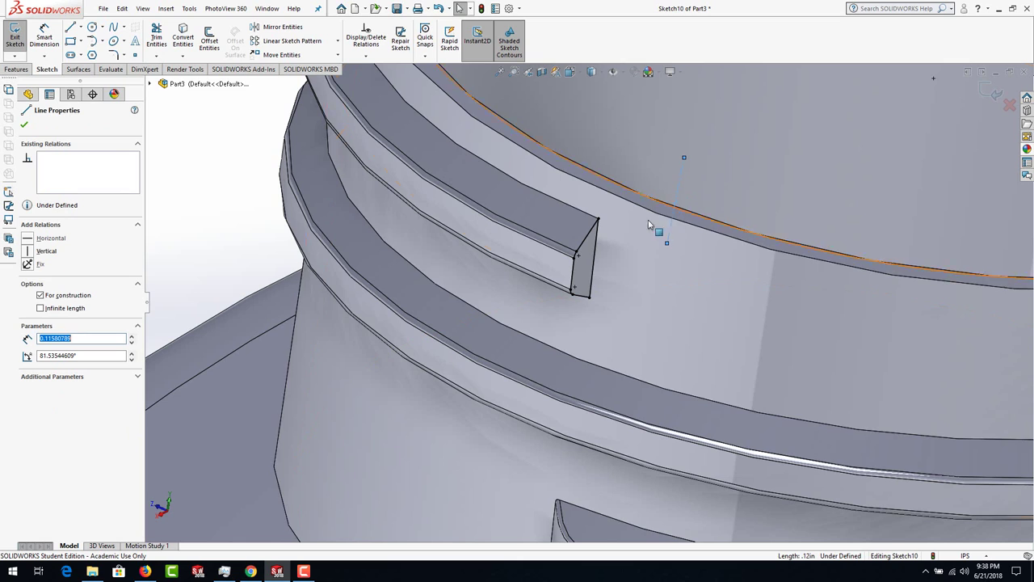
{"action": "left_click", "coordinate": [596, 247], "text": "ctrl"}
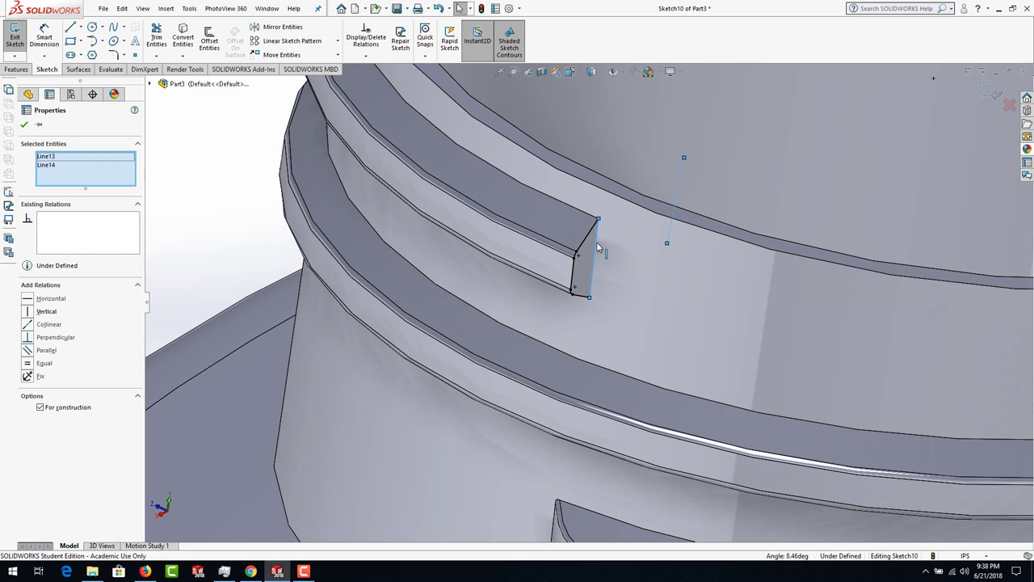
{"action": "left_click", "coordinate": [27, 352]}
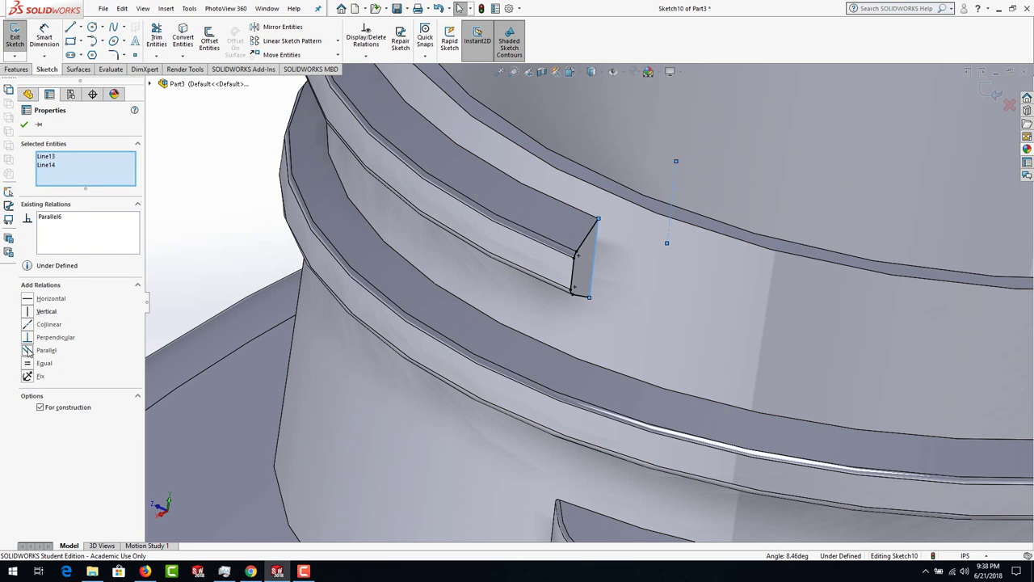
{"action": "left_click", "coordinate": [24, 125]}
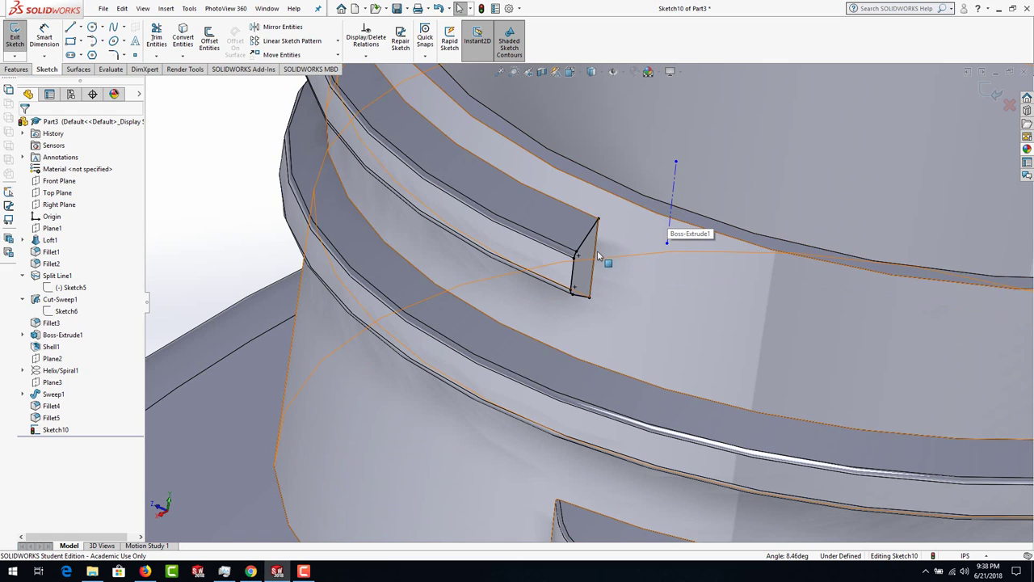
- Dimension the centerline 0.20 in from the thread end's edge, fully defining Sketch10
{"action": "left_click", "coordinate": [44, 38]}
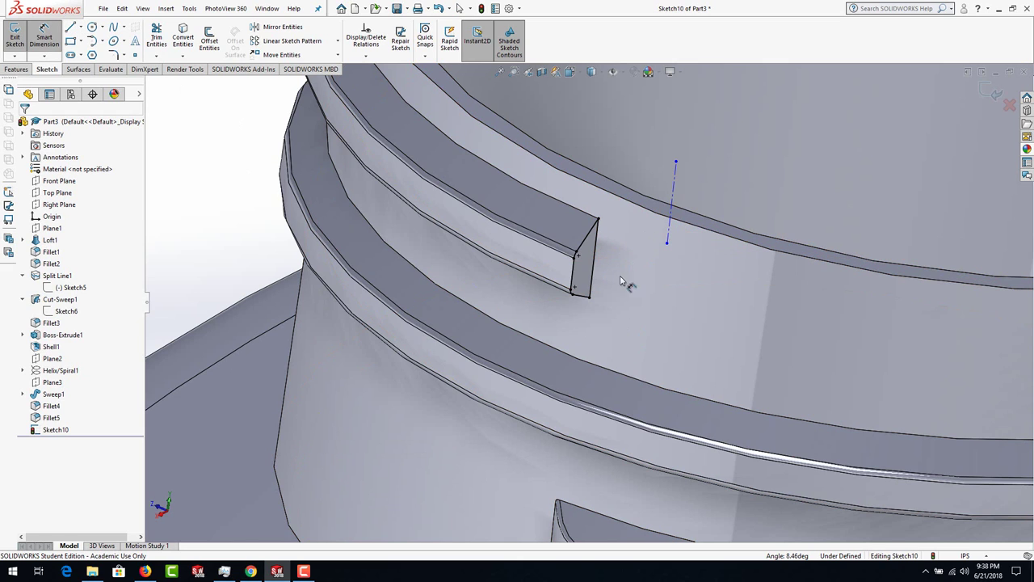
{"action": "left_click", "coordinate": [596, 257]}
{"action": "left_click", "coordinate": [672, 224]}
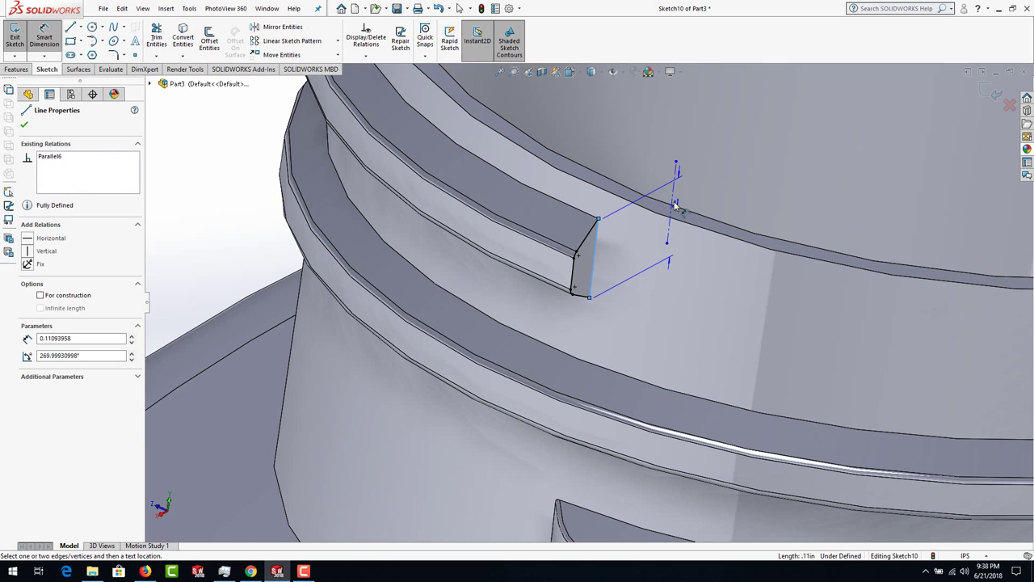
{"action": "left_click", "coordinate": [642, 240]}
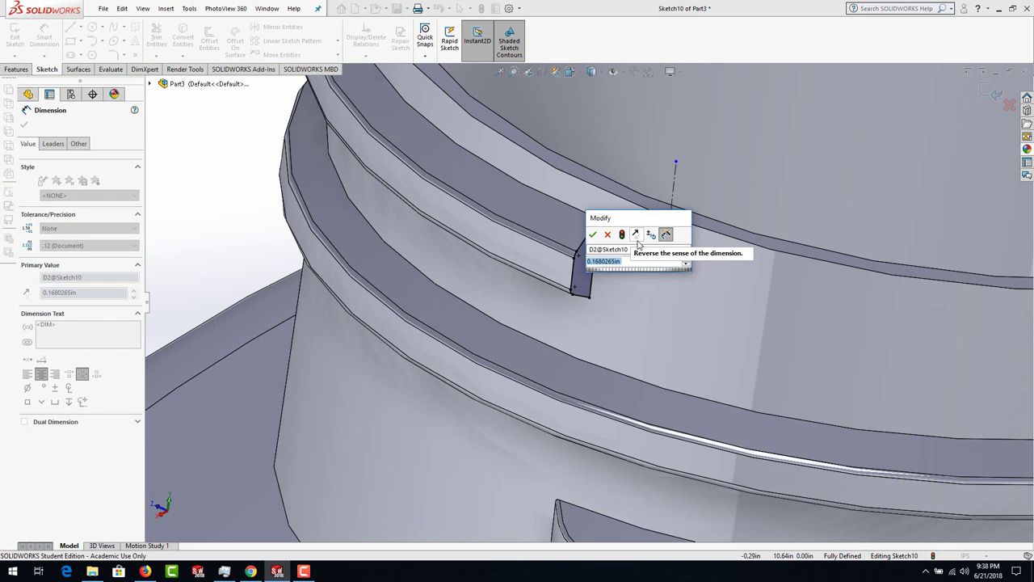
{"action": "type", "text": "2"}
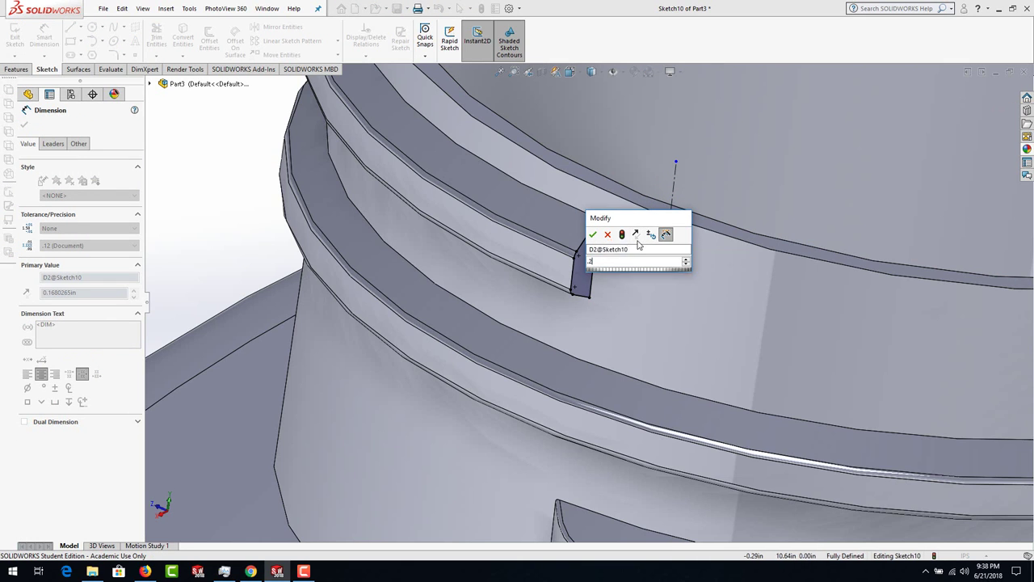
{"action": "key", "text": "Return"}
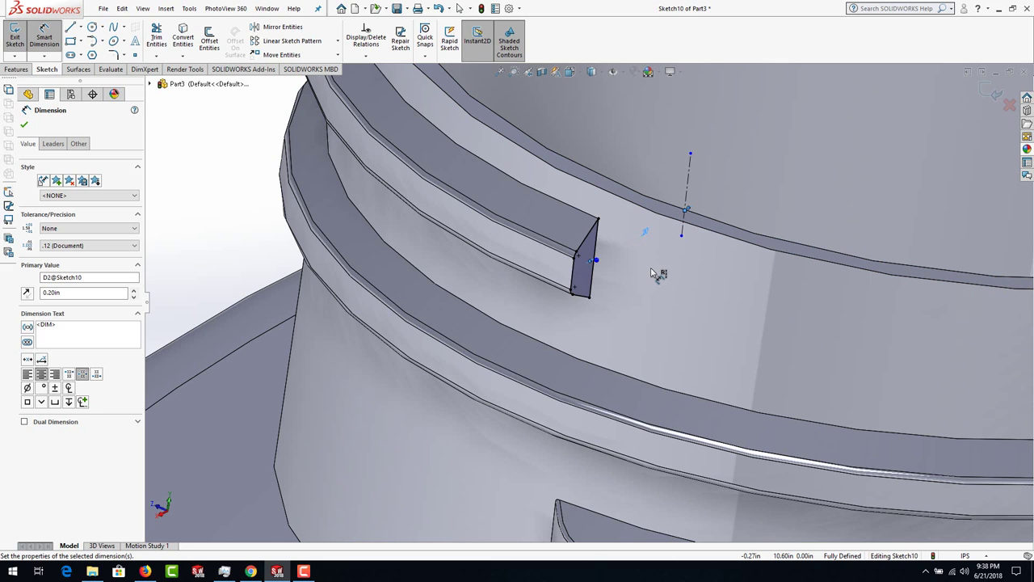
{"action": "left_click", "coordinate": [17, 69]}
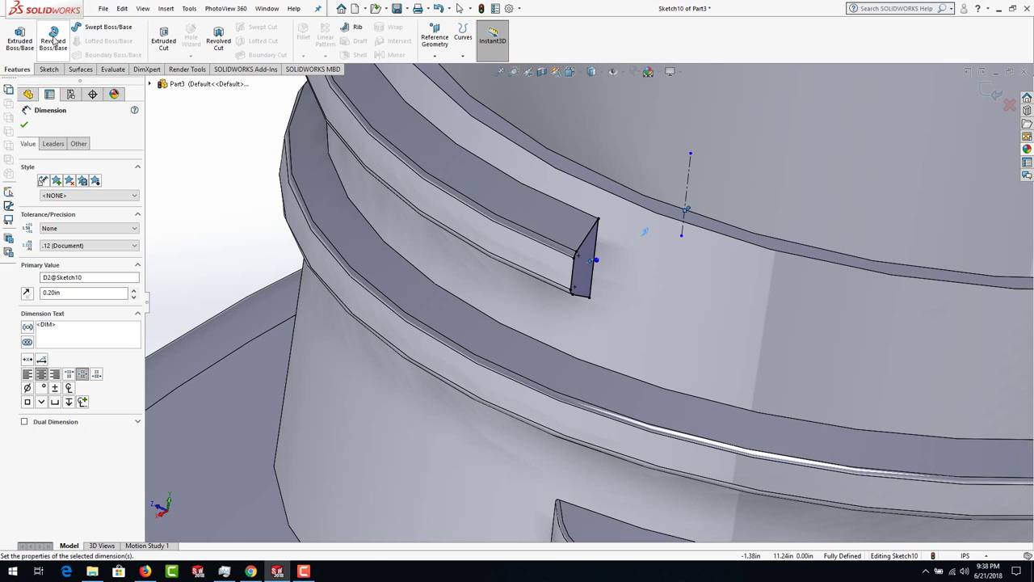
- Revolve the thread-end sketch 46° about its centerline, creating Revolve1
{"action": "left_click", "coordinate": [53, 36]}
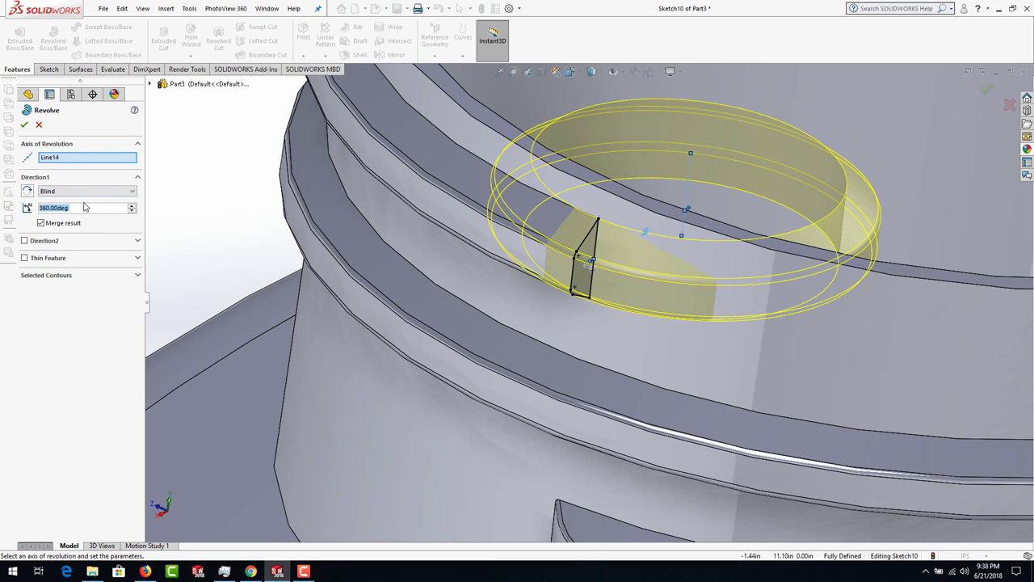
{"action": "type", "text": "60"}
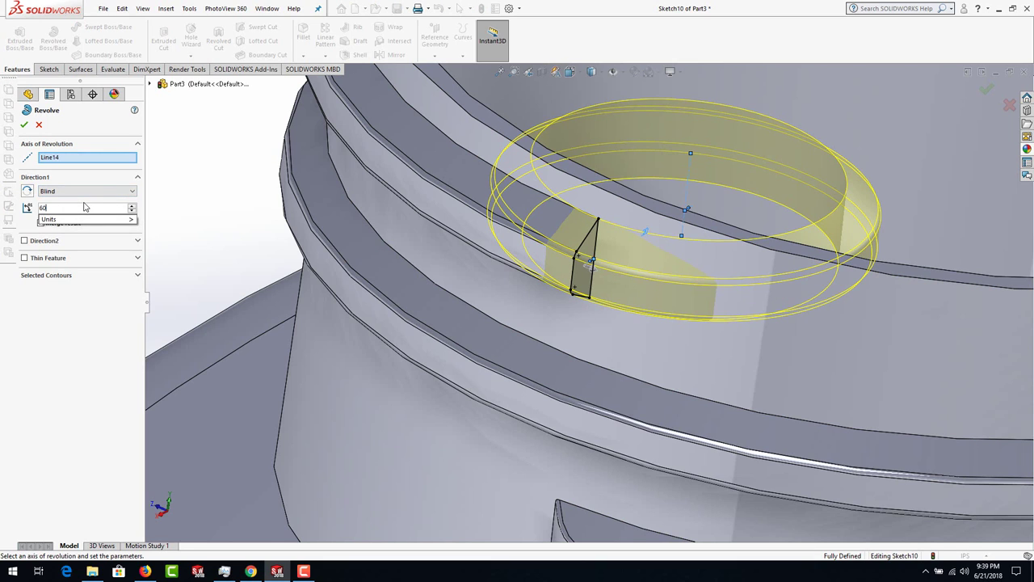
{"action": "key", "text": "Return"}
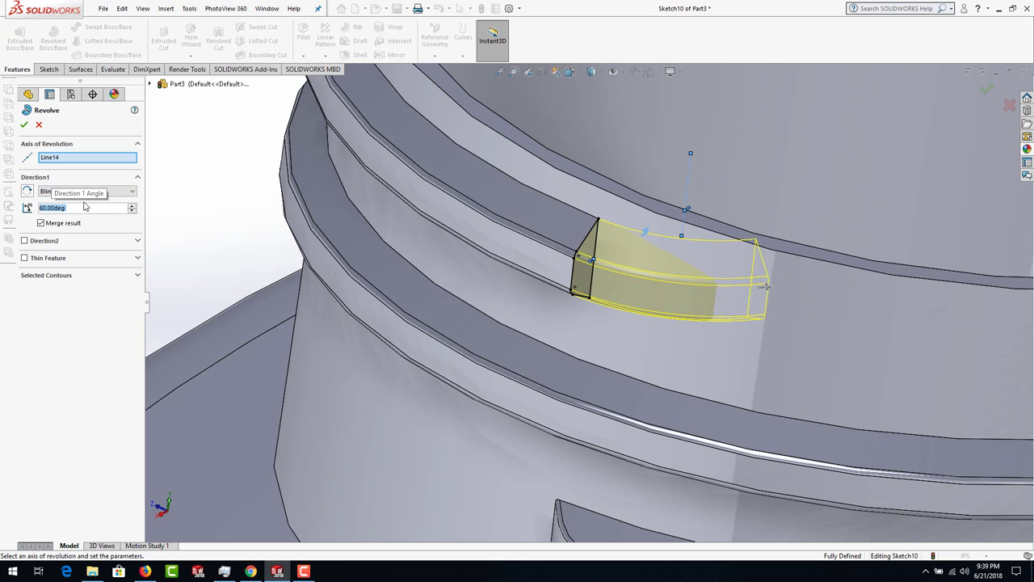
{"action": "middle_click_drag", "start_coordinate": [819, 289], "coordinate": [774, 274]}
{"action": "scroll", "coordinate": [774, 275], "scroll_direction": "down", "scroll_amount": 2}
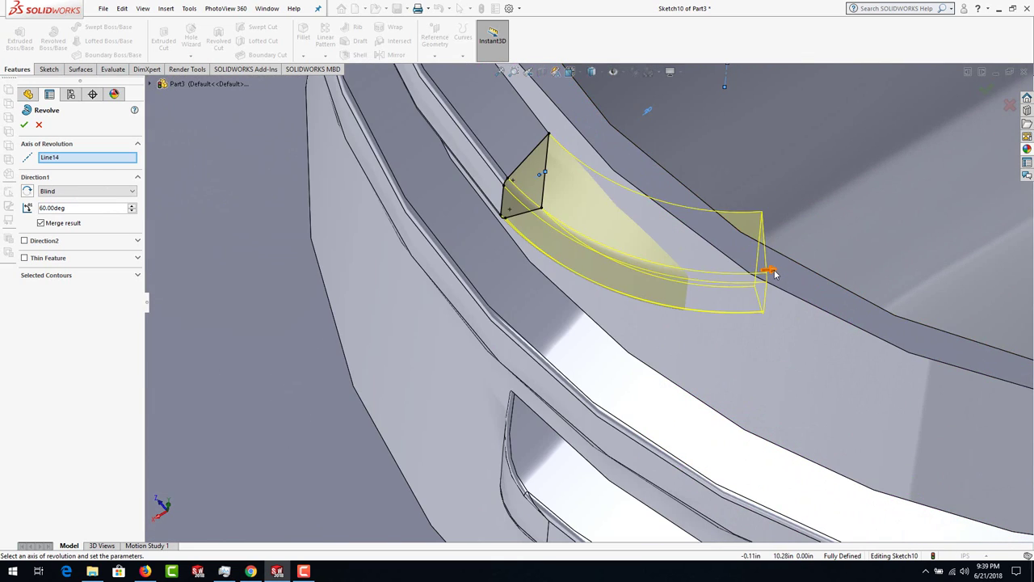
{"action": "left_click_drag", "start_coordinate": [766, 275], "coordinate": [708, 276]}
{"action": "middle_click_drag", "start_coordinate": [716, 268], "coordinate": [744, 206]}
{"action": "middle_click_drag", "start_coordinate": [741, 268], "coordinate": [693, 292]}
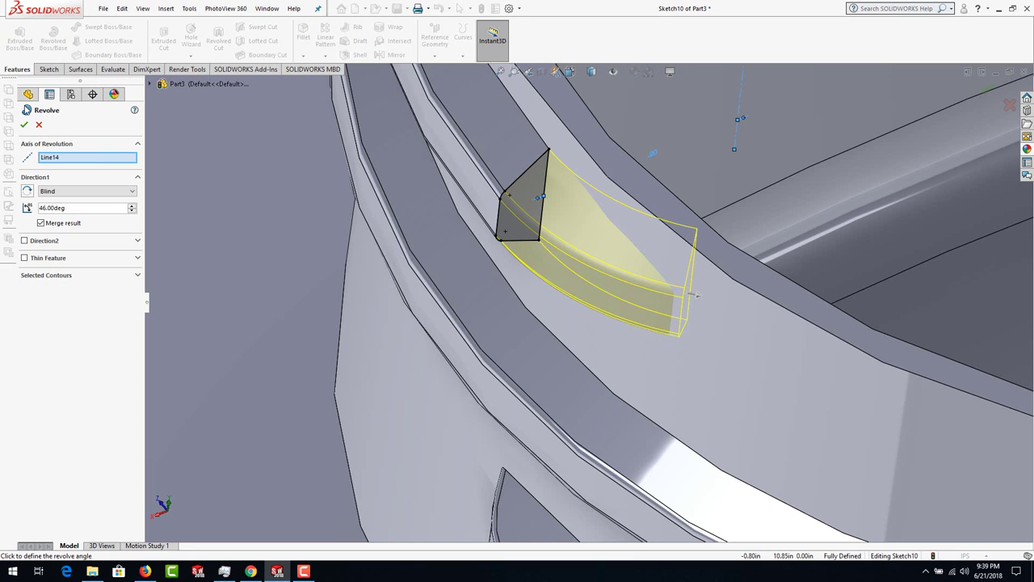
{"action": "left_click", "coordinate": [26, 123]}
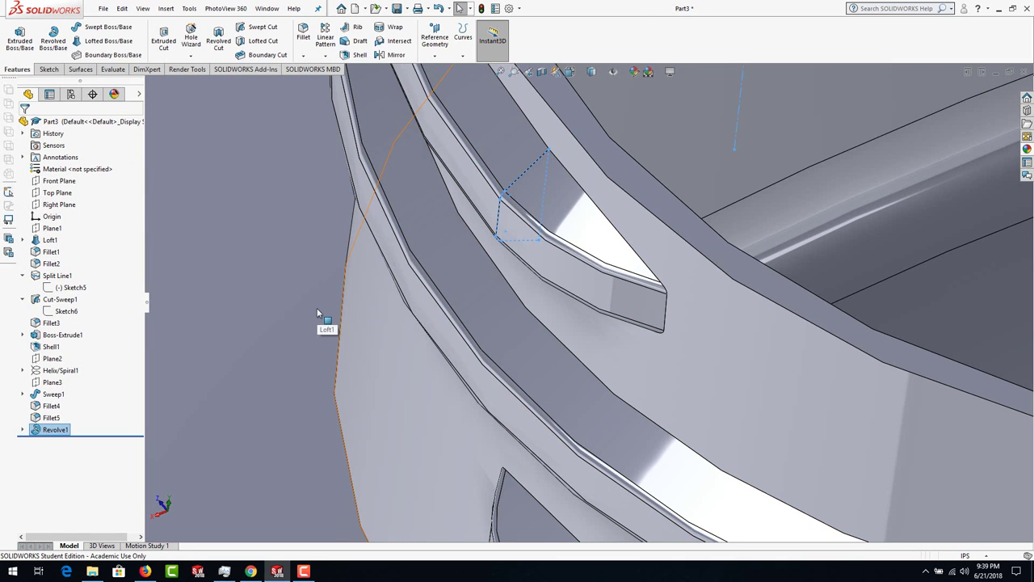
- Zoom and orbit to look into the bottle neck's mouth, then select its rim face
{"action": "scroll", "coordinate": [325, 320], "scroll_direction": "up", "scroll_amount": 2}
{"action": "scroll", "coordinate": [327, 325], "scroll_direction": "up", "scroll_amount": 3}
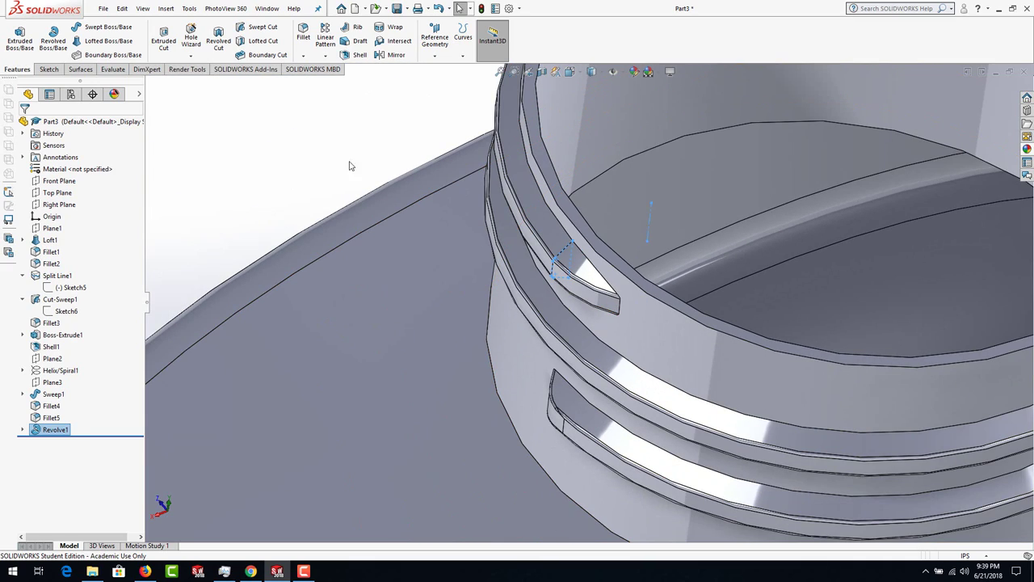
{"action": "middle_click_drag", "start_coordinate": [729, 332], "coordinate": [720, 339]}
{"action": "scroll", "coordinate": [671, 331], "scroll_direction": "up", "scroll_amount": 3}
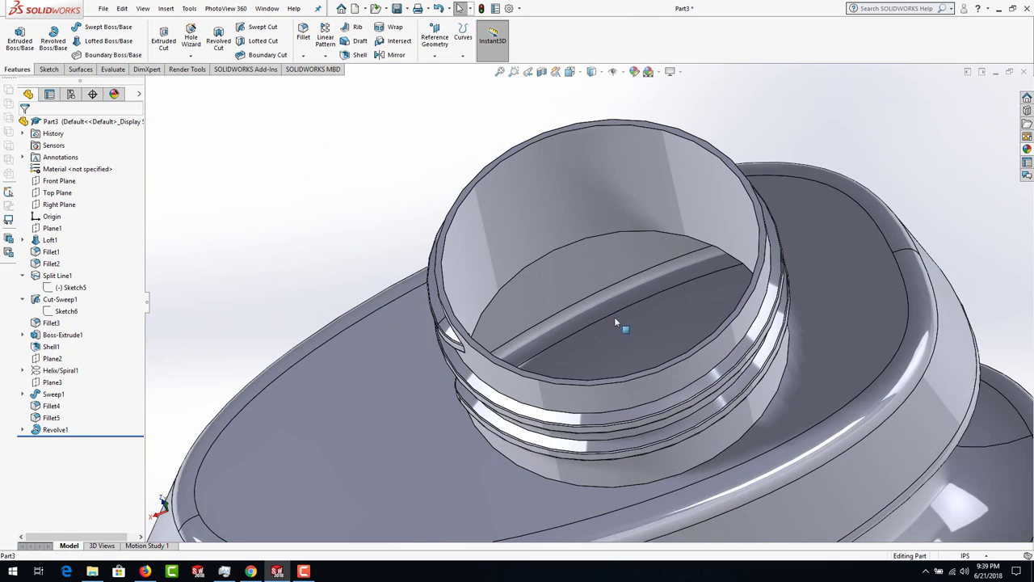
{"action": "middle_click_drag", "start_coordinate": [619, 329], "coordinate": [484, 300]}
{"action": "scroll", "coordinate": [411, 289], "scroll_direction": "down", "scroll_amount": 3}
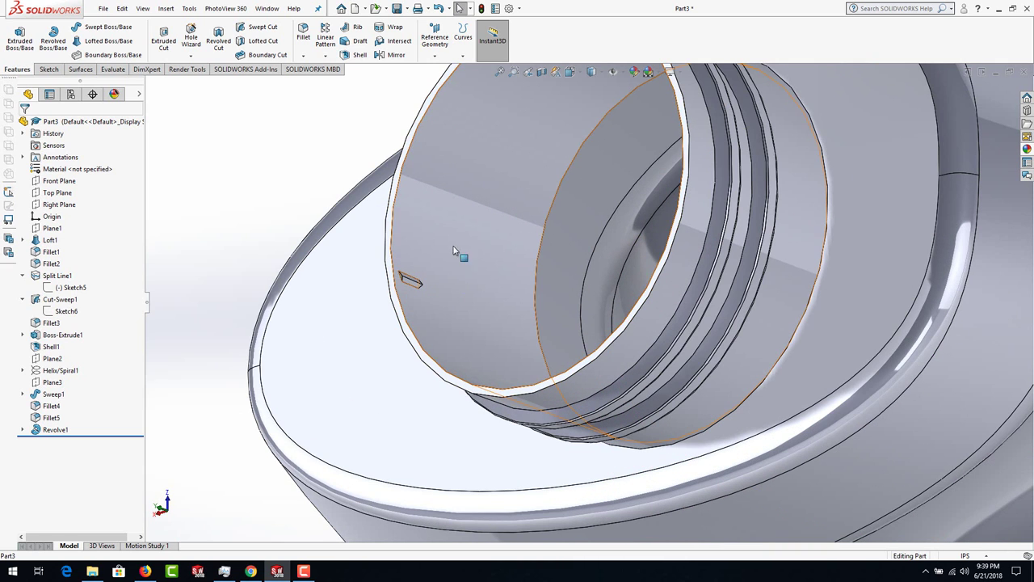
{"action": "left_click", "coordinate": [395, 305]}
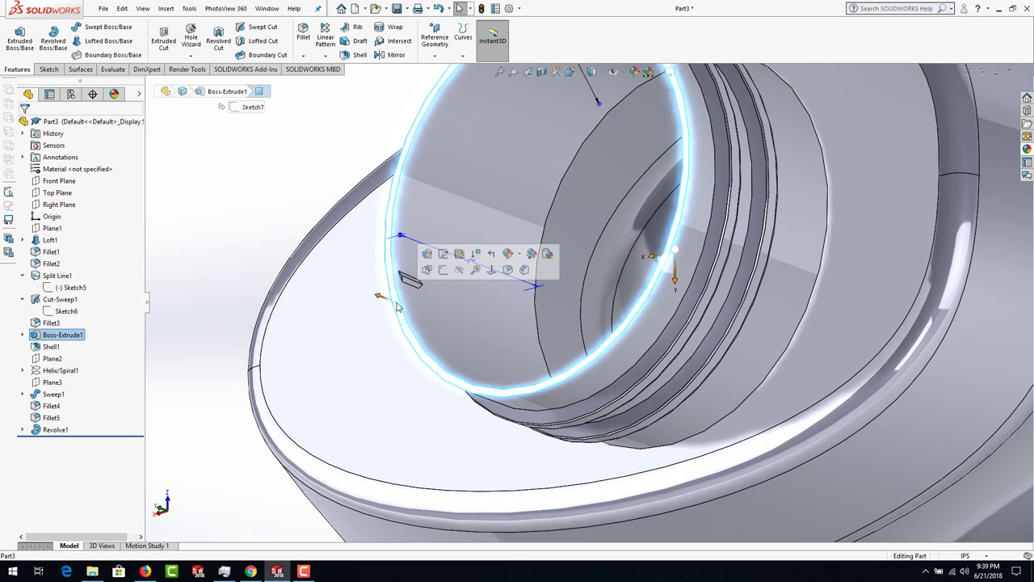
- Sketch the rim's circular edge and cut-extrude it 0.75 in deep as Cut-Extrude1
{"action": "left_click", "coordinate": [444, 271]}
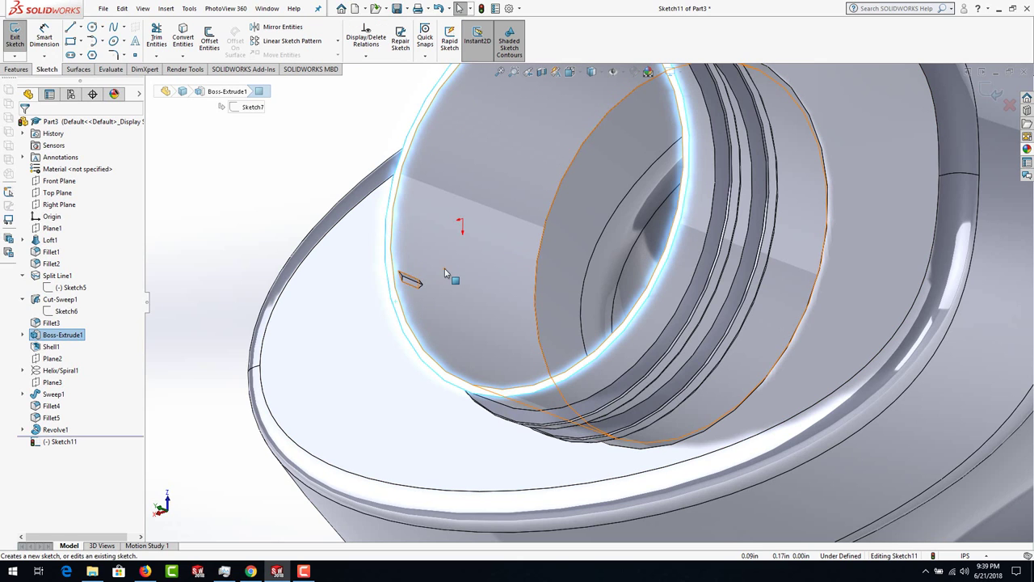
{"action": "left_click", "coordinate": [393, 247]}
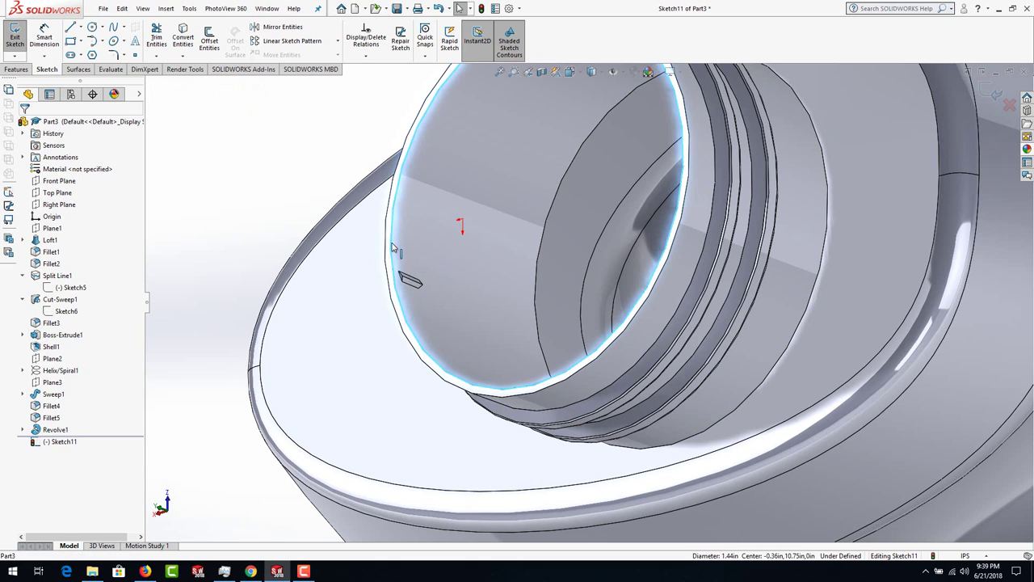
{"action": "left_click", "coordinate": [183, 38]}
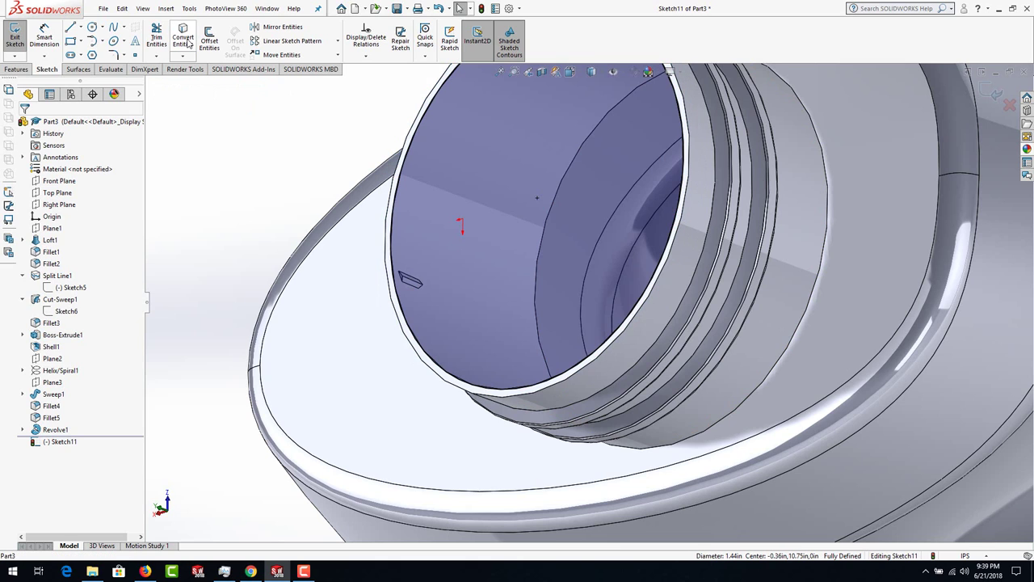
{"action": "left_click", "coordinate": [14, 70]}
{"action": "left_click", "coordinate": [163, 42]}
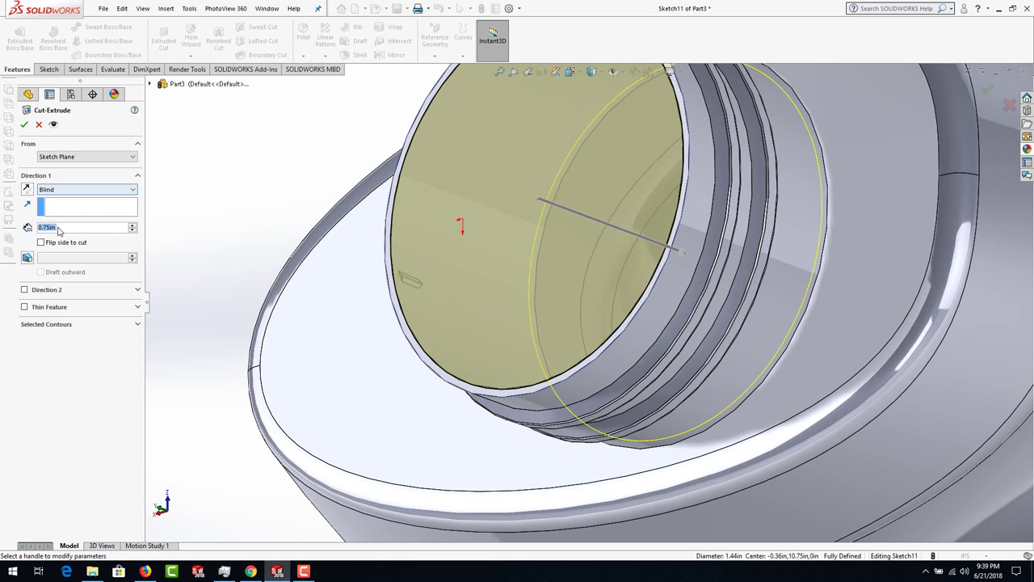
{"action": "left_click", "coordinate": [24, 124]}
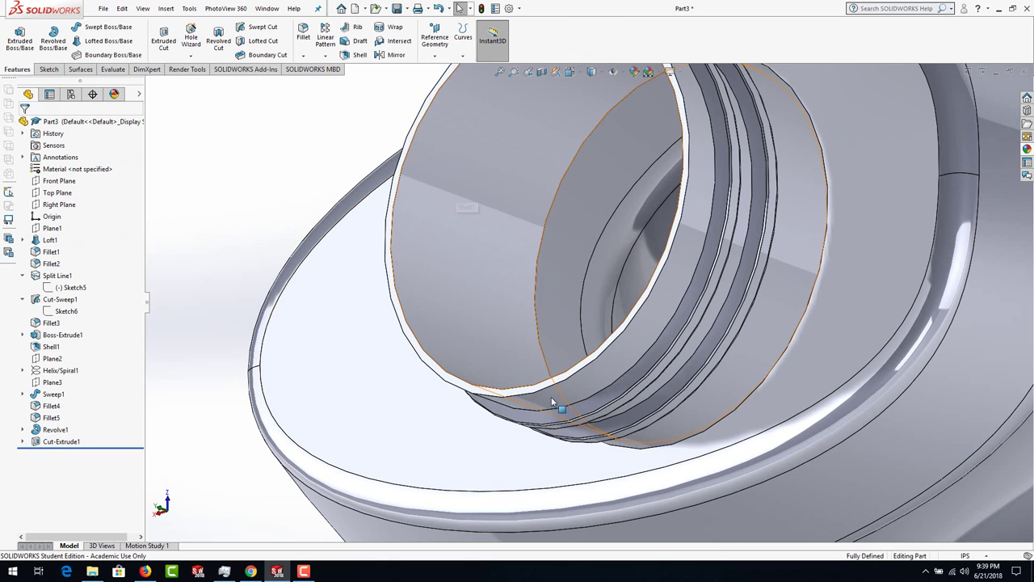
- Zoom out and orbit until the whole upright bottle is in view
{"action": "scroll", "coordinate": [576, 402], "scroll_direction": "down", "scroll_amount": 3}
{"action": "scroll", "coordinate": [575, 403], "scroll_direction": "down", "scroll_amount": 2}
{"action": "middle_click_drag", "start_coordinate": [642, 348], "coordinate": [709, 293]}
{"action": "scroll", "coordinate": [595, 286], "scroll_direction": "up", "scroll_amount": 3}
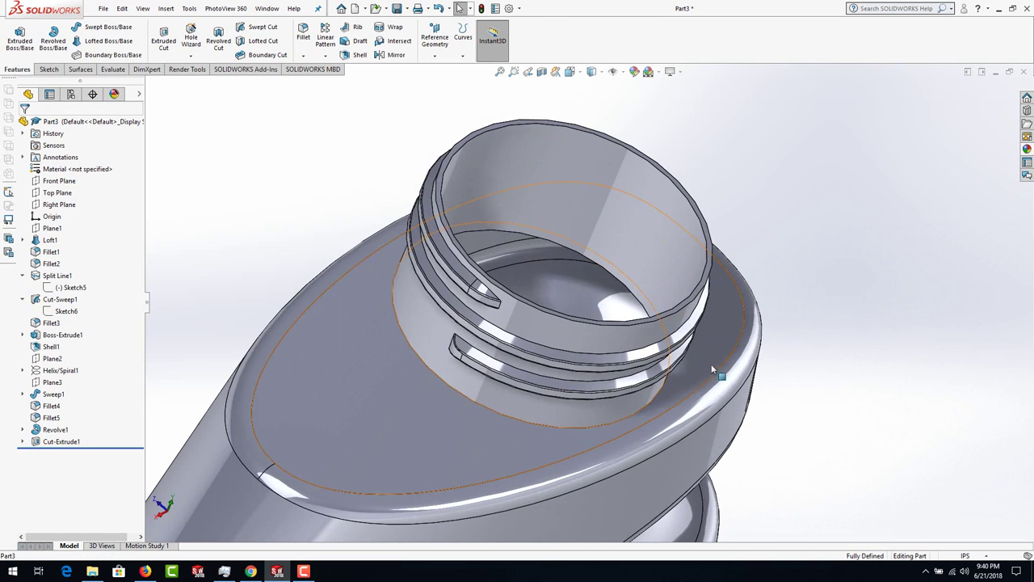
{"action": "scroll", "coordinate": [671, 359], "scroll_direction": "down", "scroll_amount": 5}
{"action": "middle_click_drag", "start_coordinate": [657, 361], "coordinate": [556, 342]}
{"action": "scroll", "coordinate": [551, 374], "scroll_direction": "up", "scroll_amount": 5}
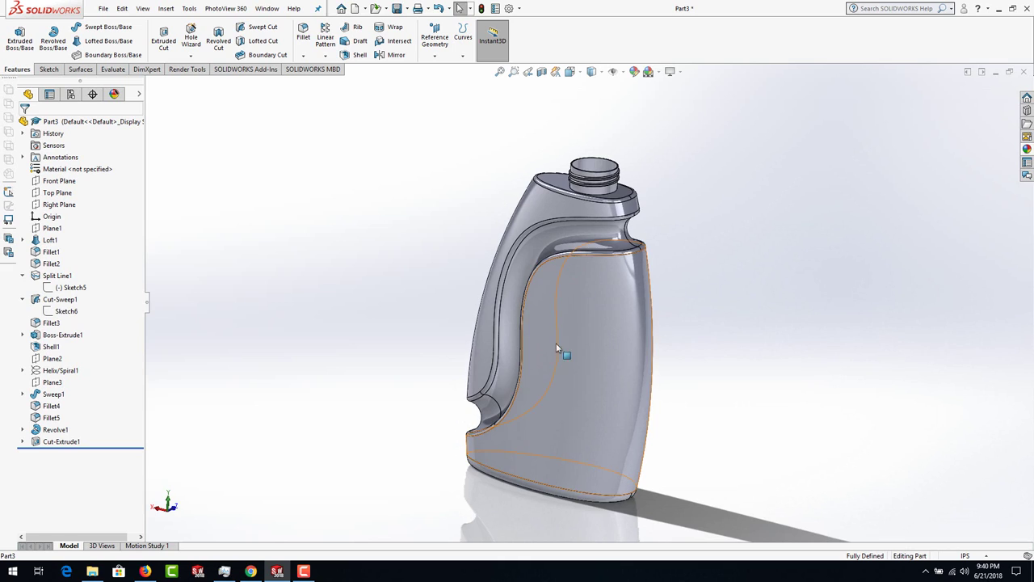
{"action": "scroll", "coordinate": [501, 363], "scroll_direction": "up", "scroll_amount": 2}
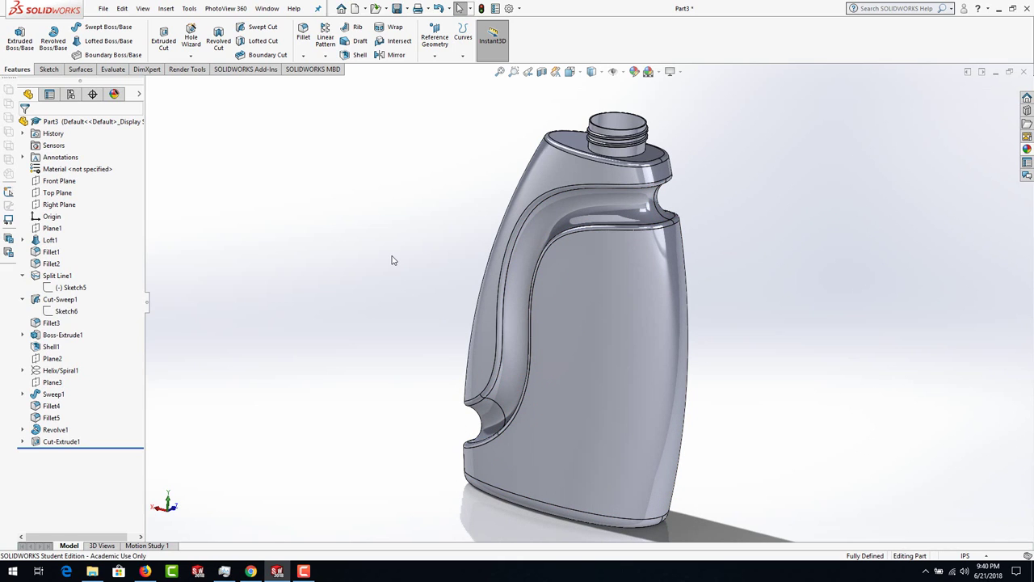